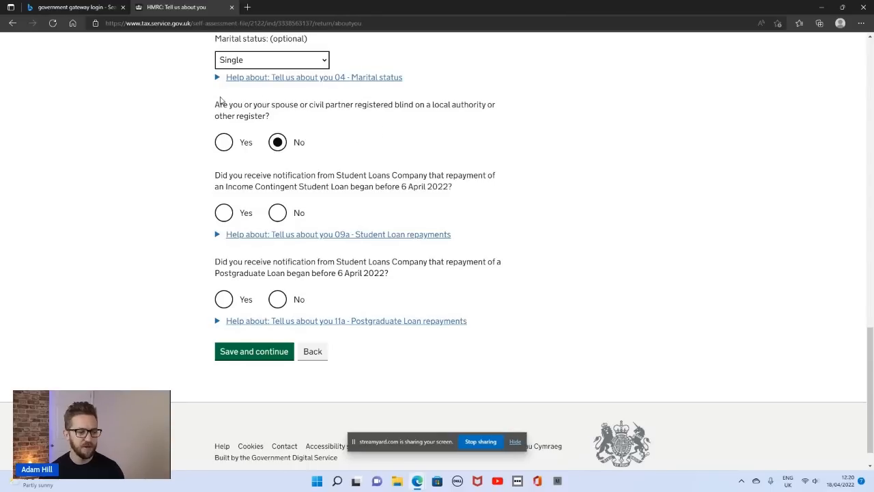
Step: Answer No to both the Income Contingent Student Loan and Postgraduate Loan repayment questions, and save the personal details section
drag(215, 104, 427, 106)
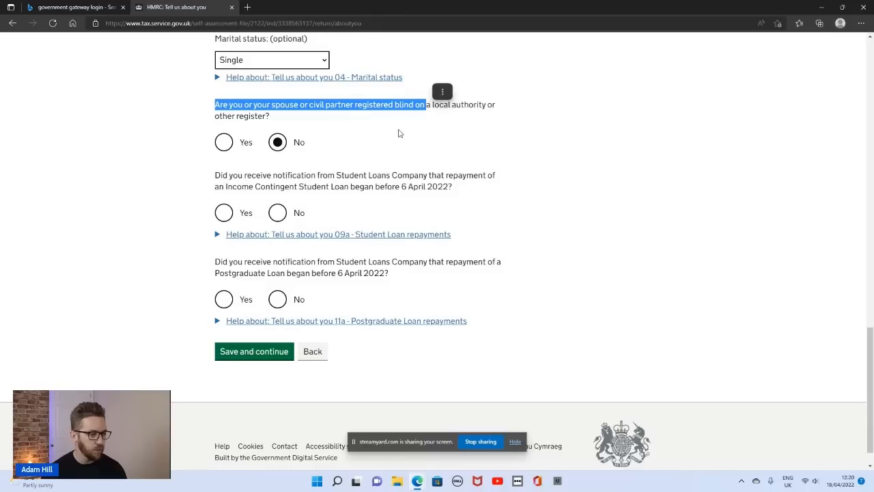
click(235, 176)
click(277, 214)
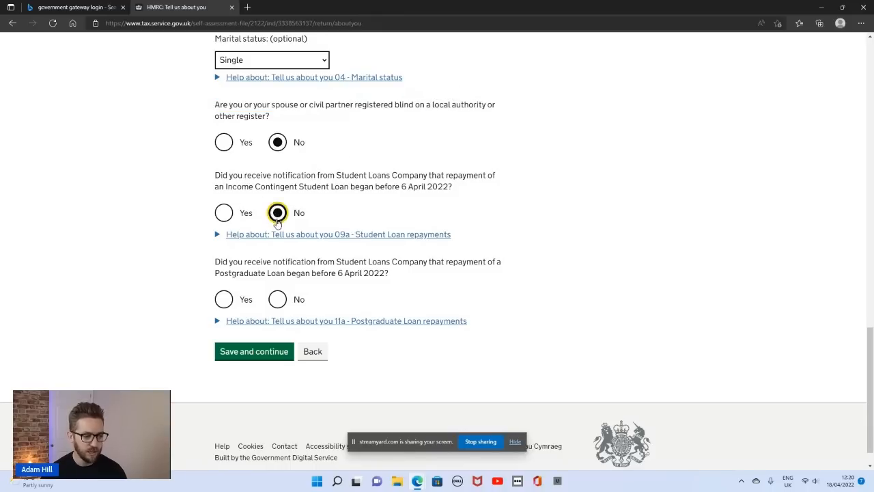
click(278, 300)
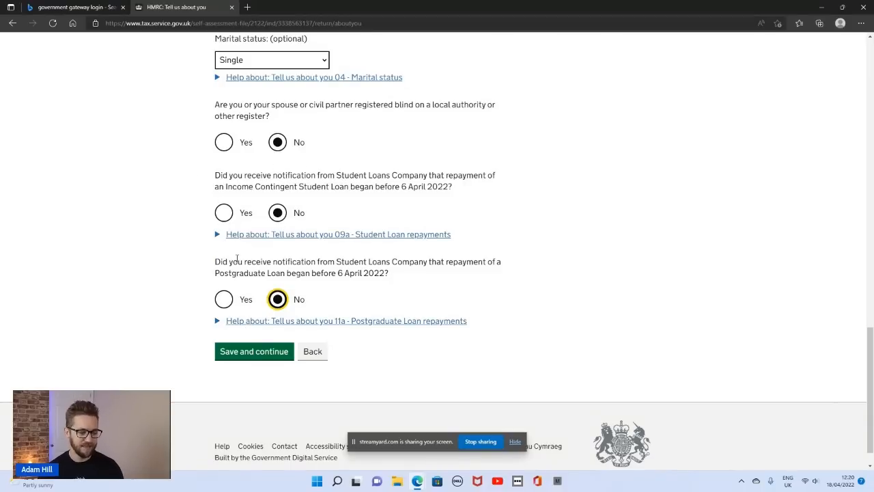
click(265, 356)
drag(215, 163, 385, 164)
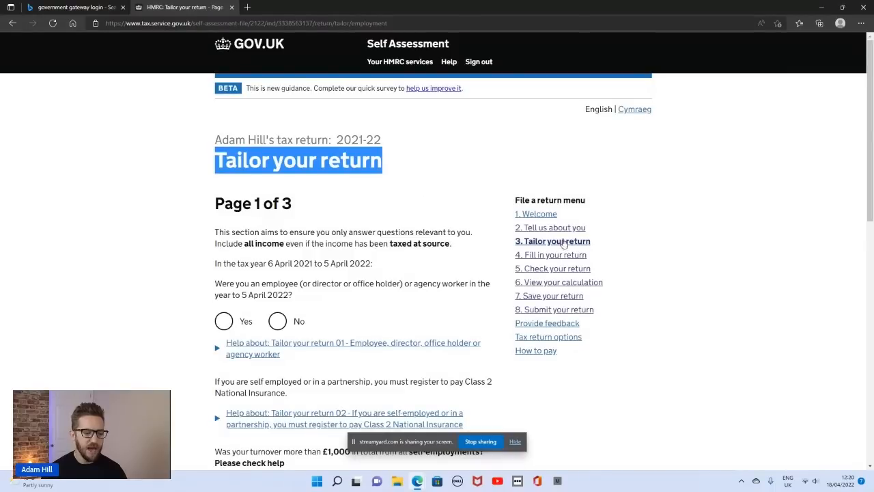
click(596, 233)
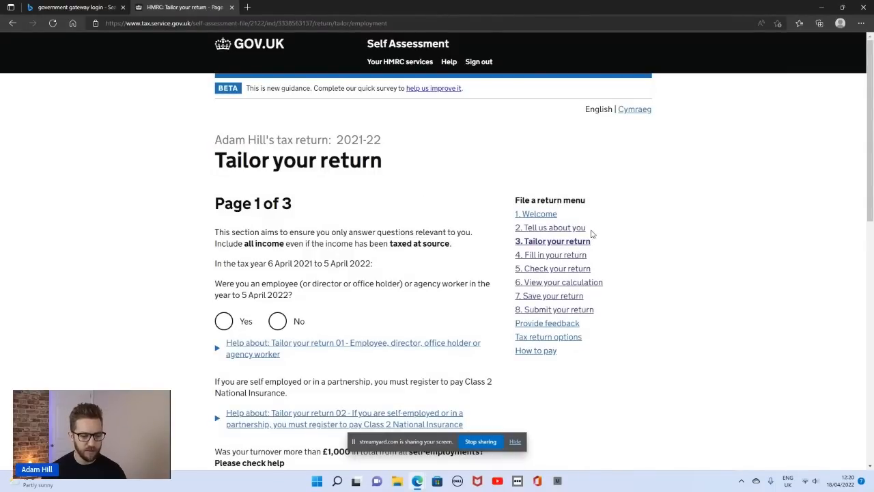
drag(592, 233, 513, 235)
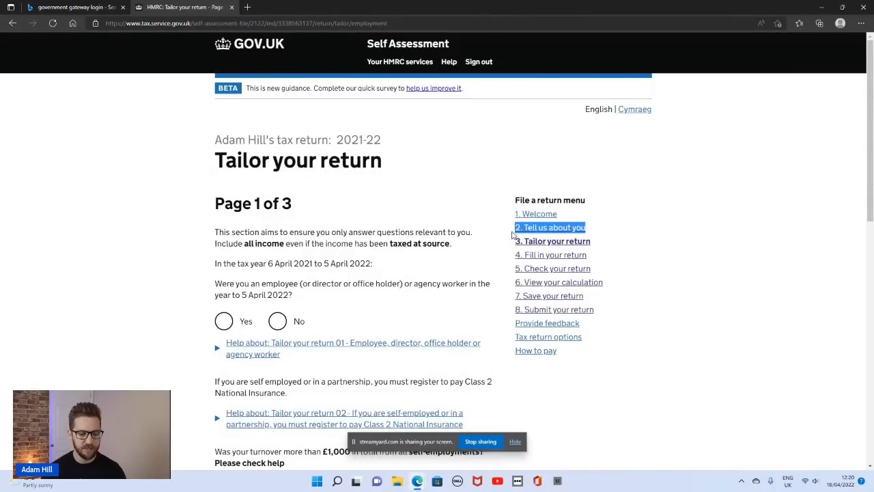
click(608, 239)
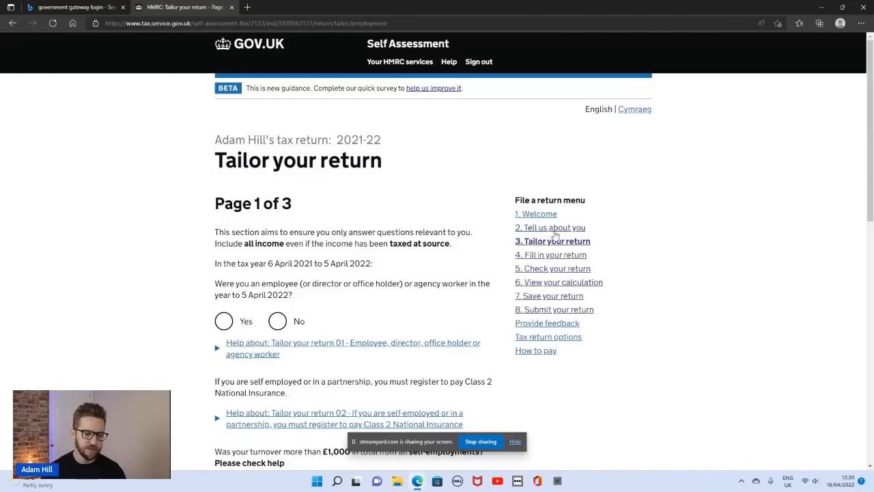
drag(608, 247, 516, 246)
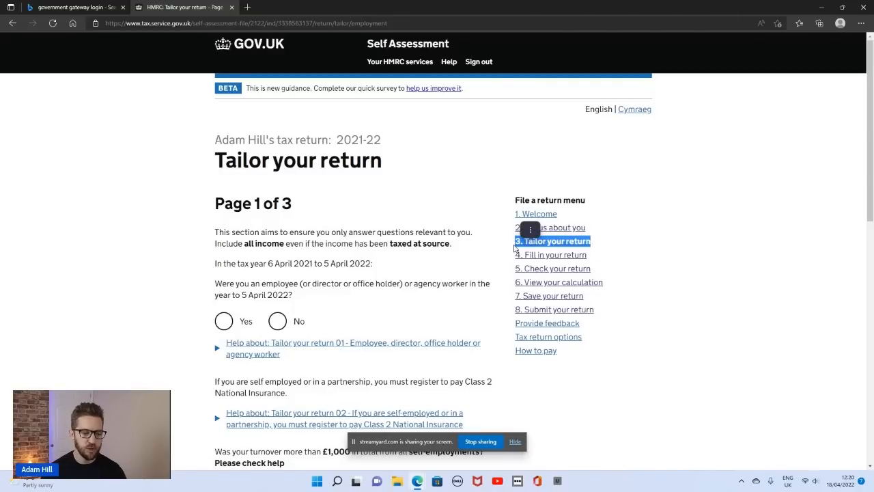
click(507, 233)
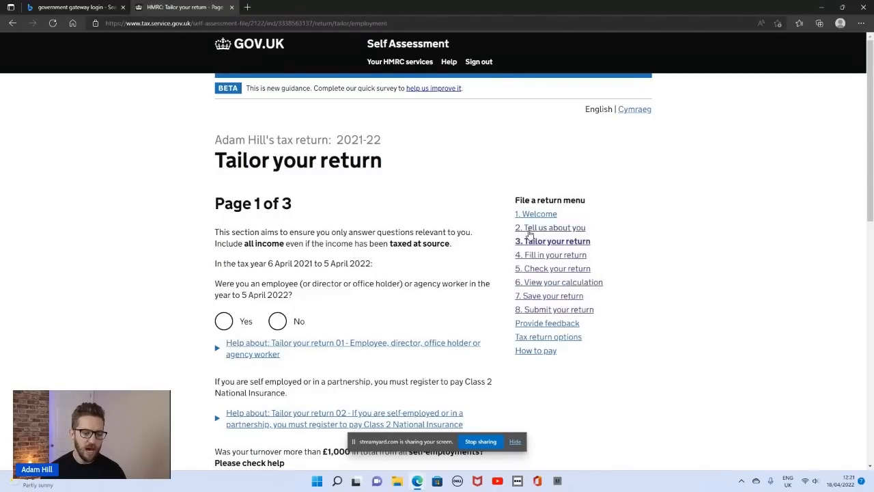
Step: Answer No to being an employee, director, office holder or agency worker in the year to 5 April 2022
scroll(334, 274, down, 2)
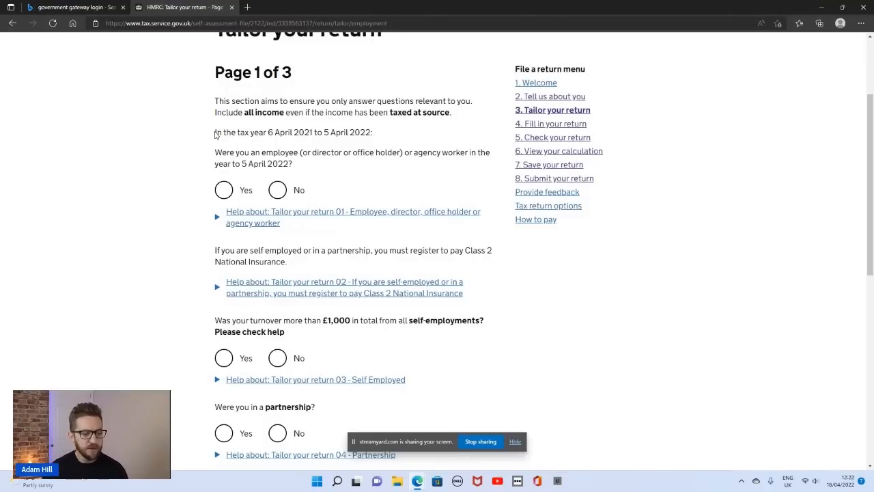
drag(215, 132, 372, 134)
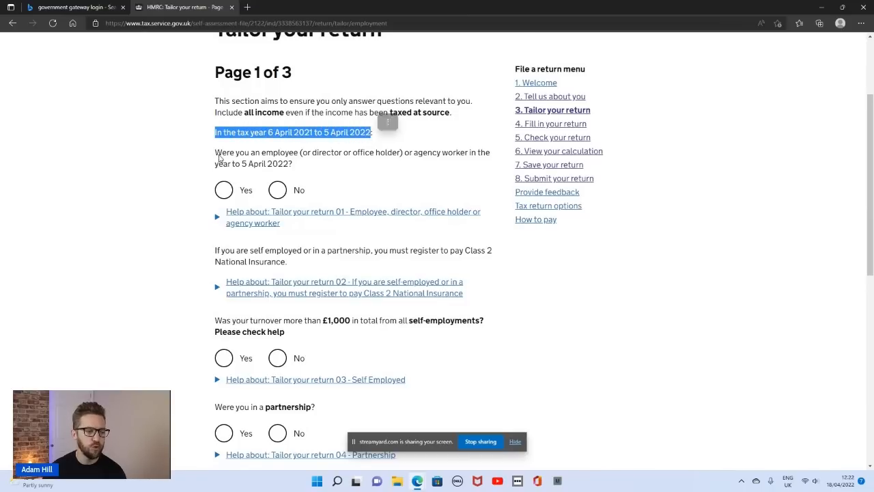
drag(216, 152, 483, 165)
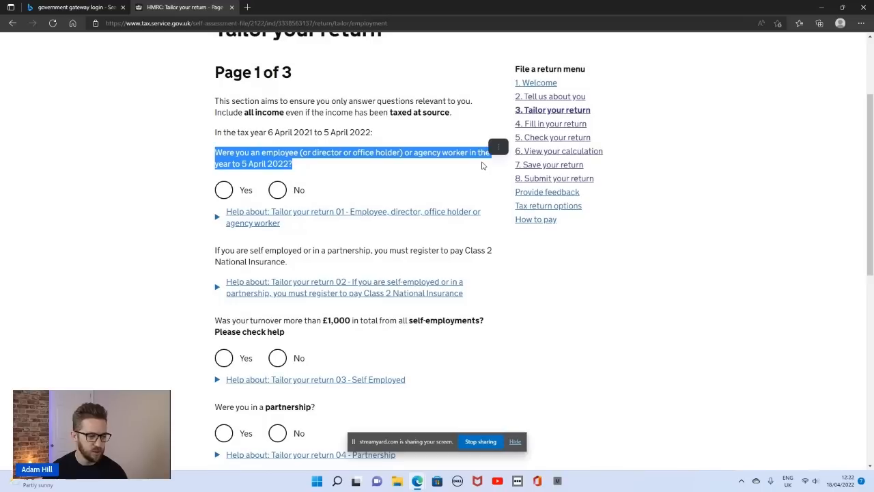
click(313, 159)
drag(322, 152, 393, 156)
click(297, 159)
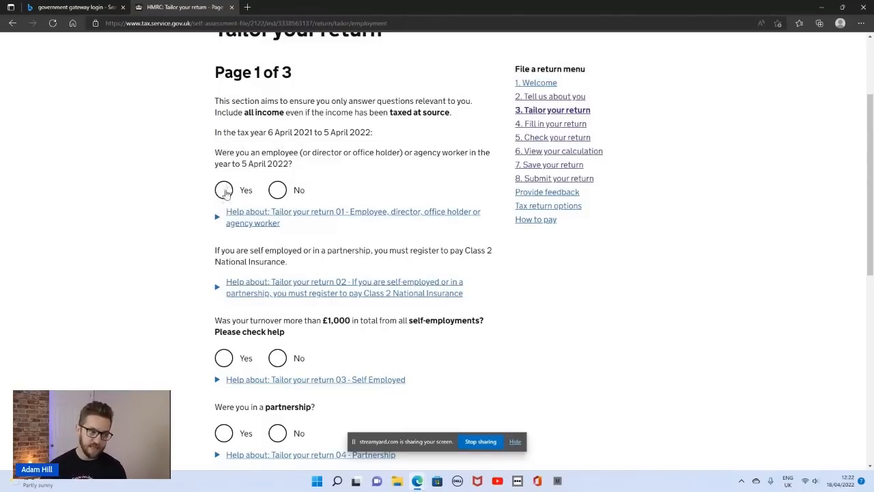
click(278, 191)
Step: Answer Yes to the question about total turnover of more than £1,000 from all self-employments
scroll(358, 229, down, 1)
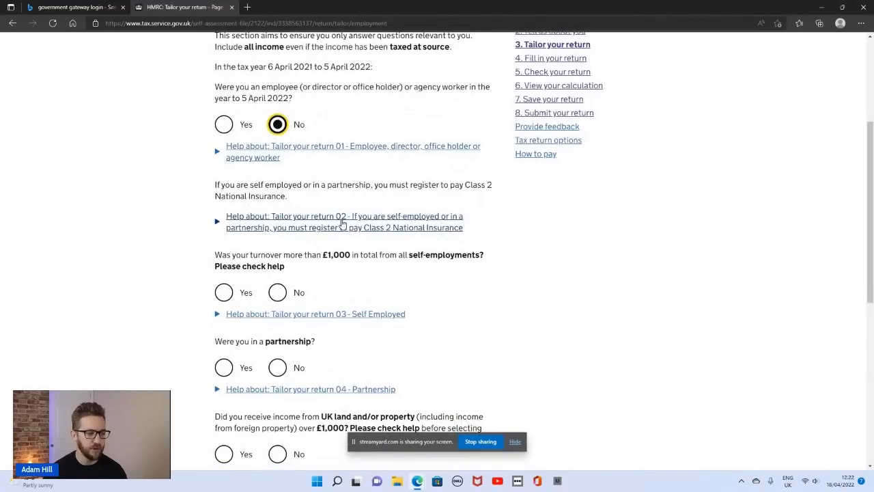
scroll(299, 250, down, 1)
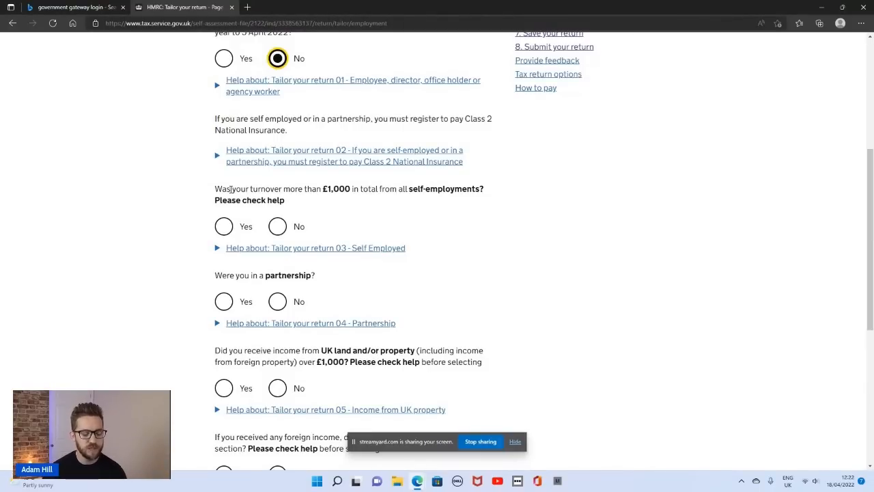
drag(231, 190, 481, 190)
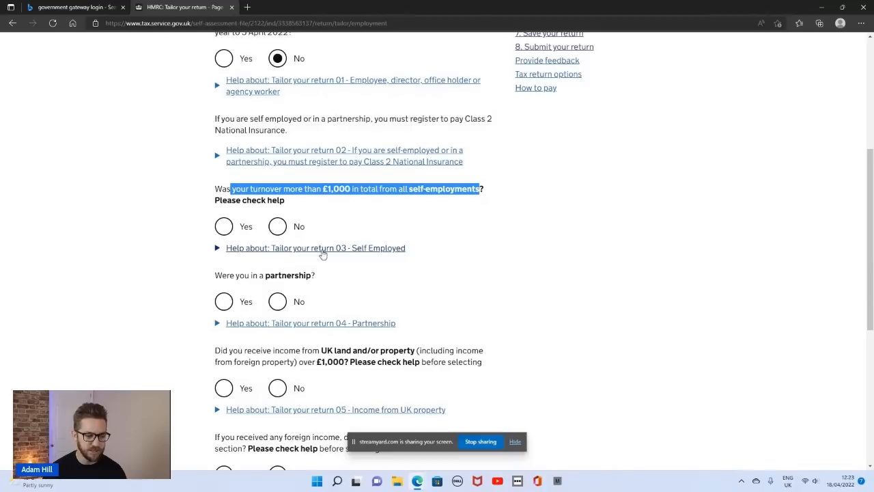
click(458, 257)
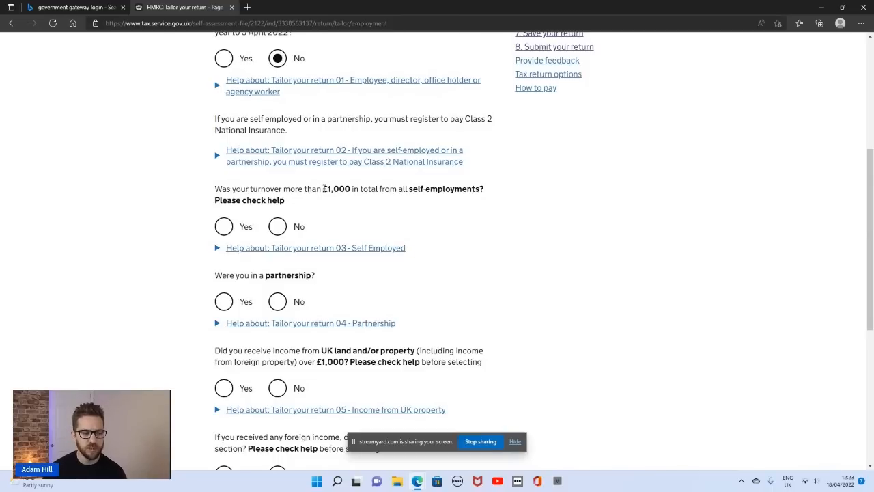
drag(322, 190, 352, 193)
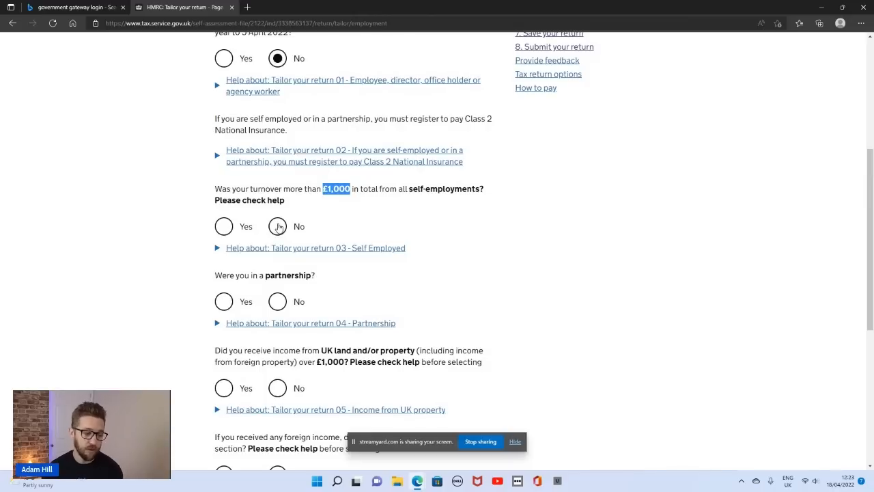
click(368, 201)
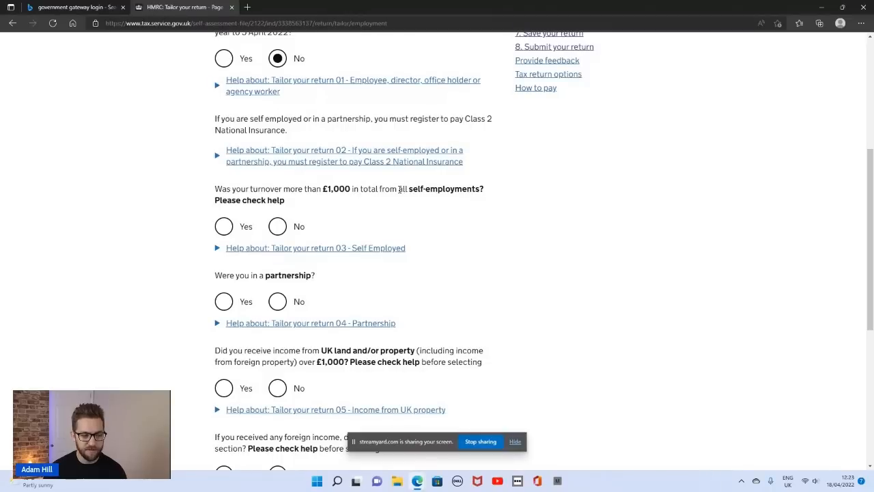
drag(399, 190, 482, 193)
click(480, 209)
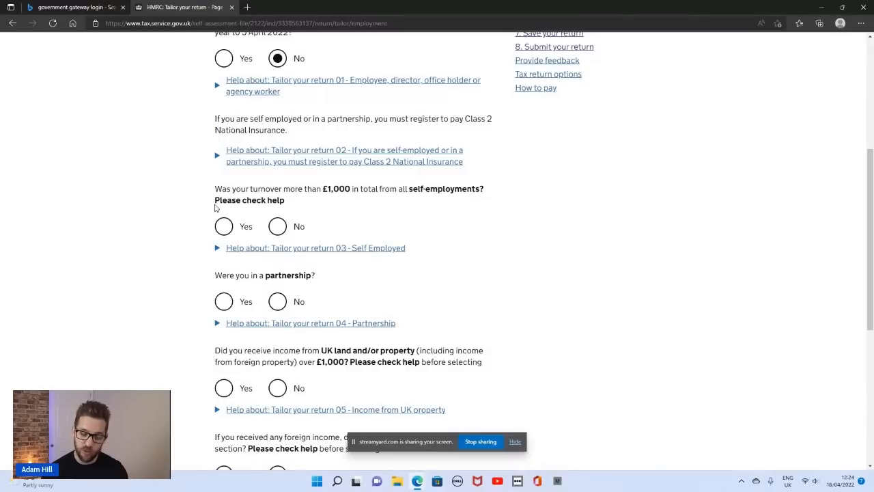
click(276, 228)
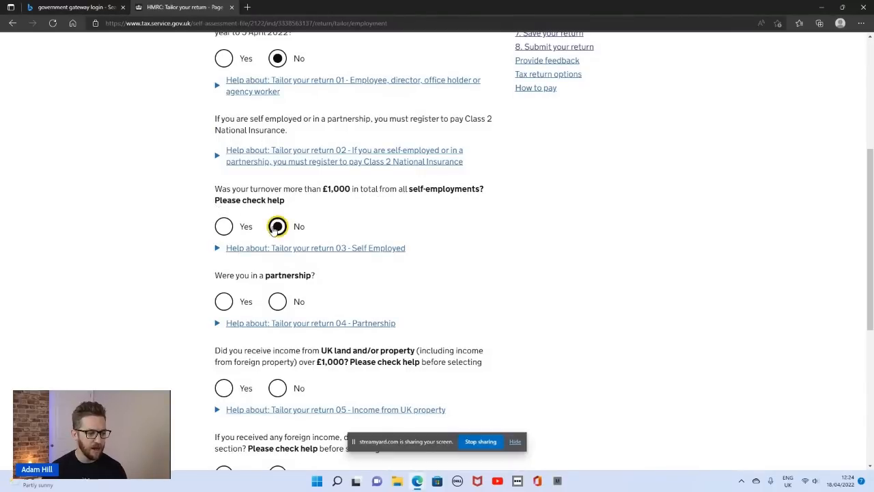
click(224, 228)
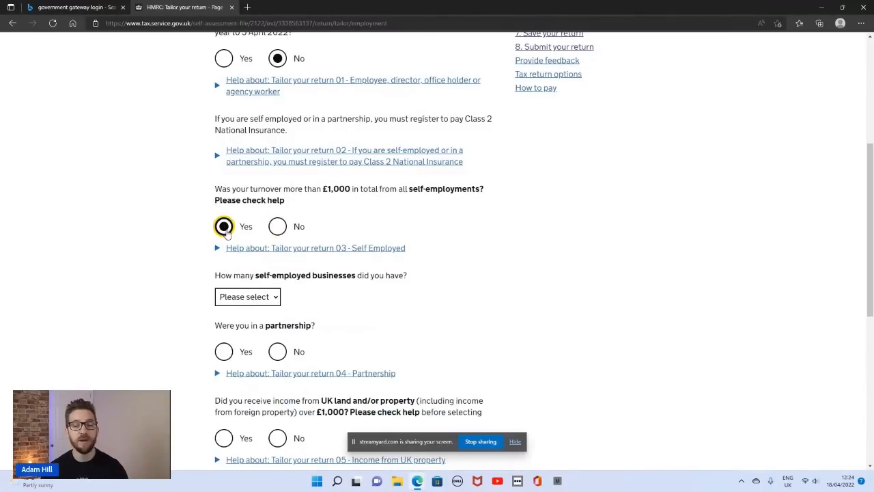
Step: Set the number of self-employed businesses to 1 and enter Trader UK as the business name
scroll(322, 223, down, 2)
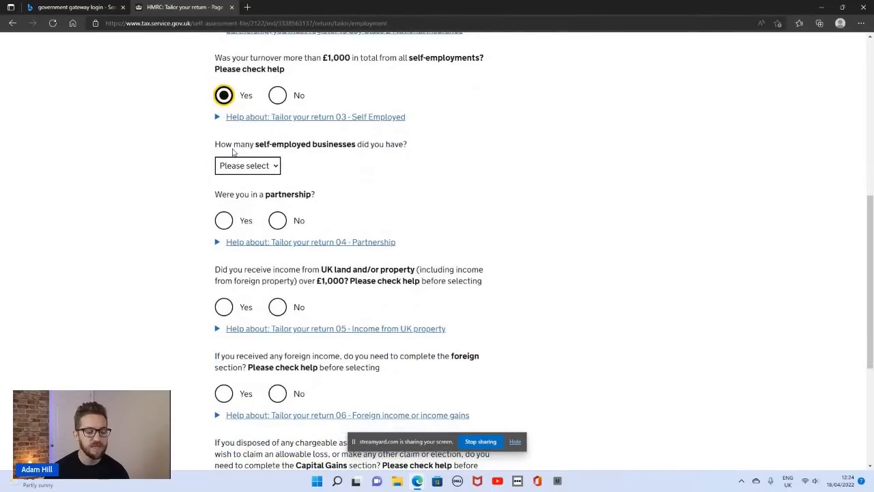
click(276, 168)
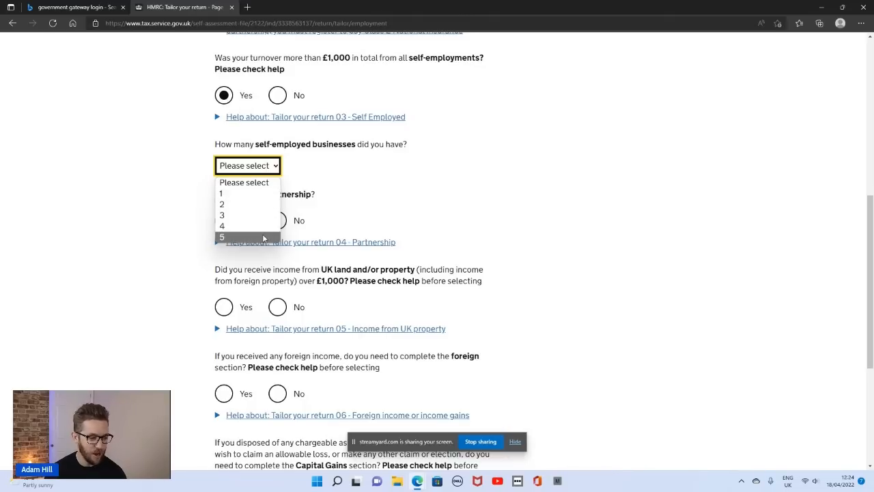
click(254, 193)
click(297, 235)
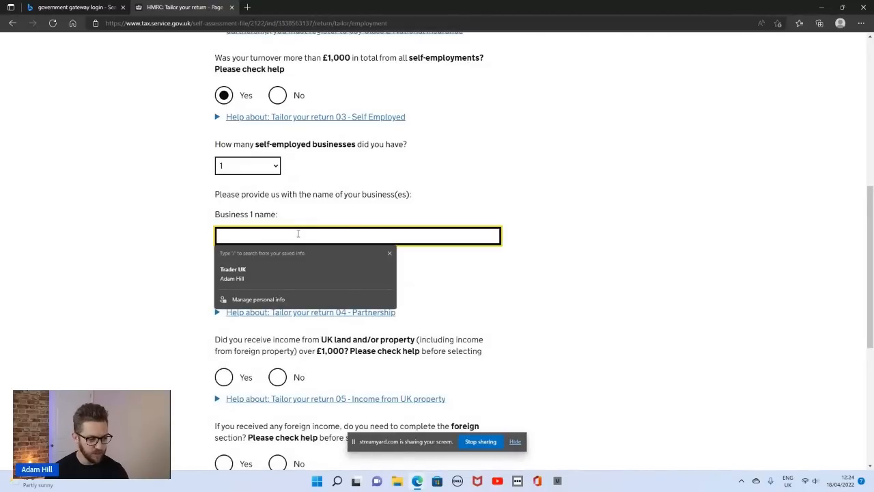
click(240, 272)
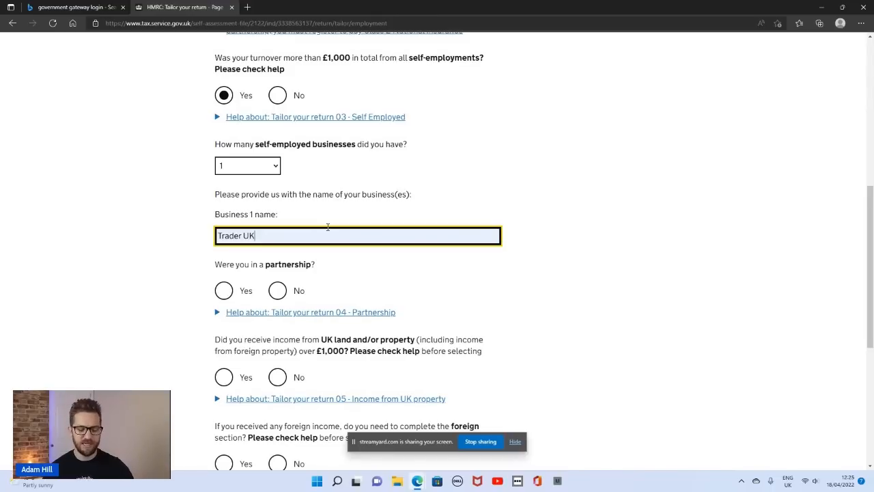
click(285, 235)
click(534, 278)
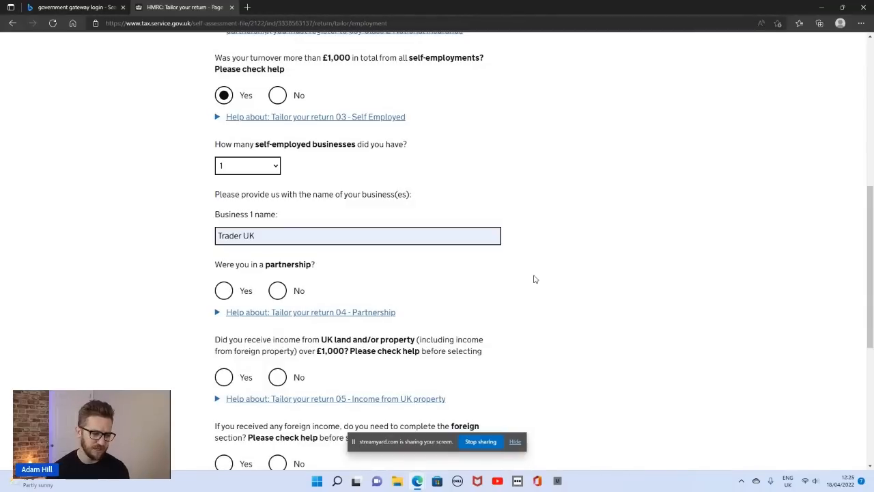
click(263, 232)
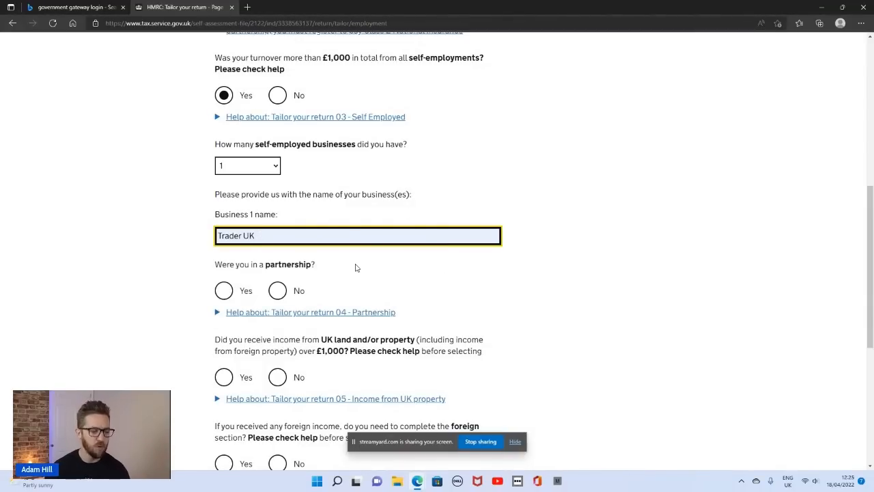
Step: Answer No to the question about being in a partnership
scroll(355, 266, down, 1)
drag(214, 198, 321, 205)
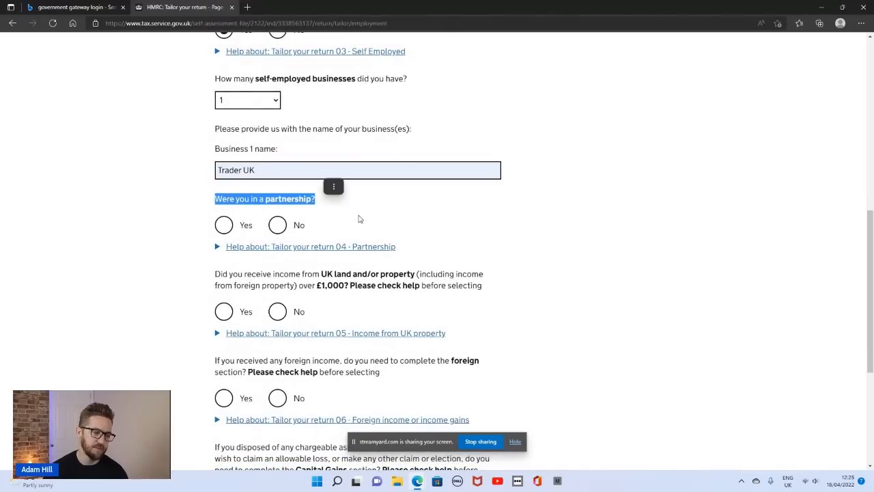
scroll(361, 217, up, 1)
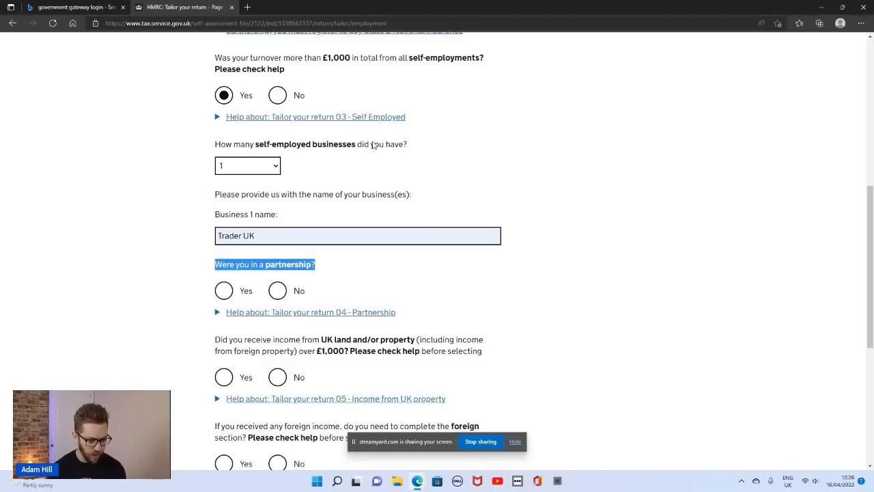
click(278, 293)
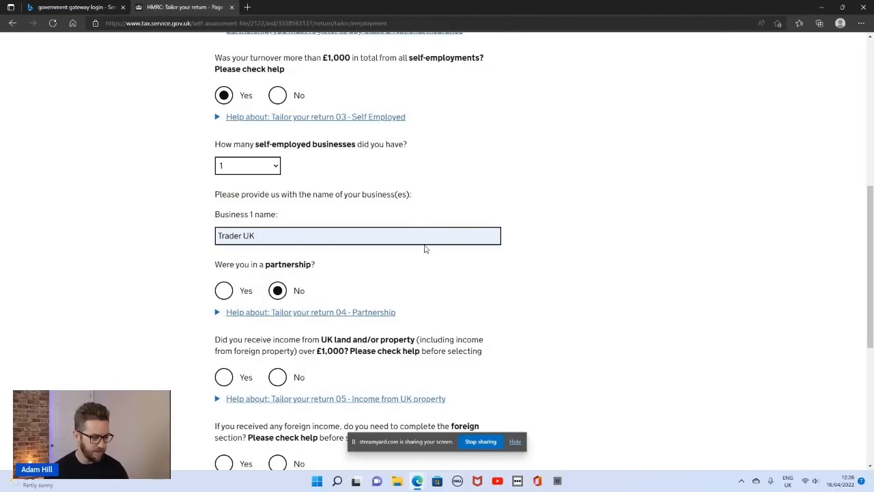
Step: Read the help on income from UK property, including the property income allowance, and collapse it again
scroll(363, 279, down, 2)
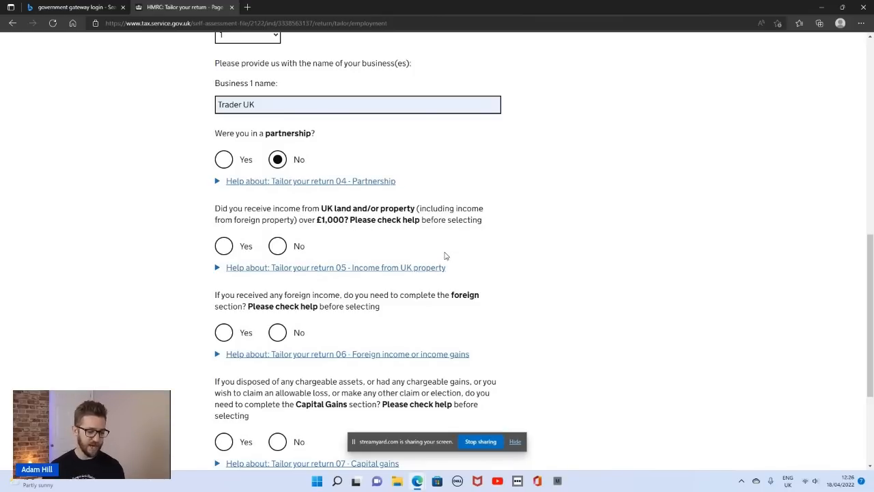
click(348, 268)
scroll(349, 263, down, 1)
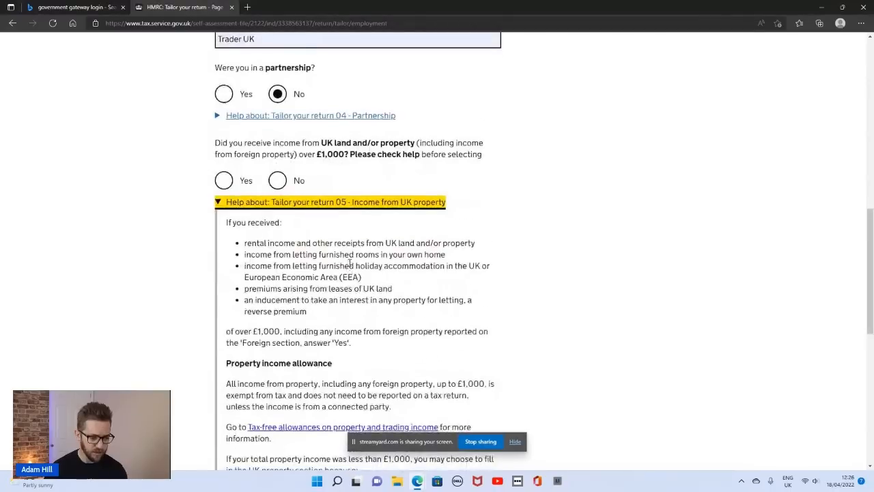
scroll(349, 263, down, 2)
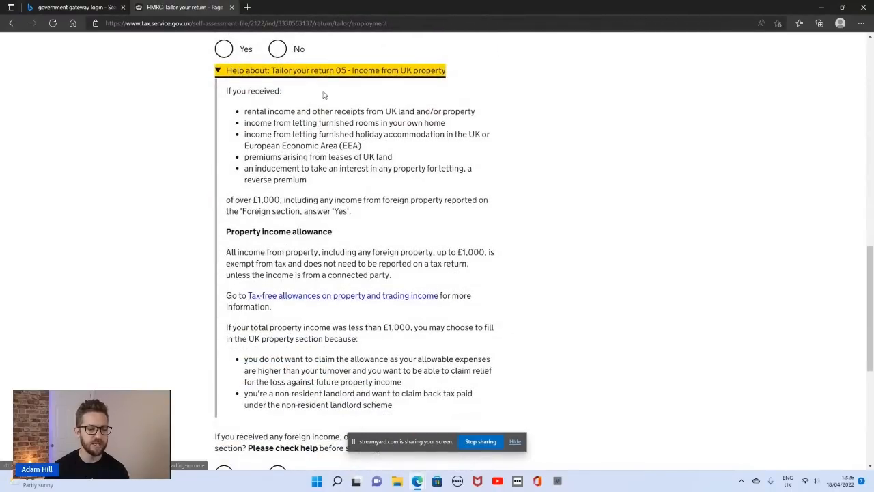
click(328, 71)
scroll(373, 170, up, 2)
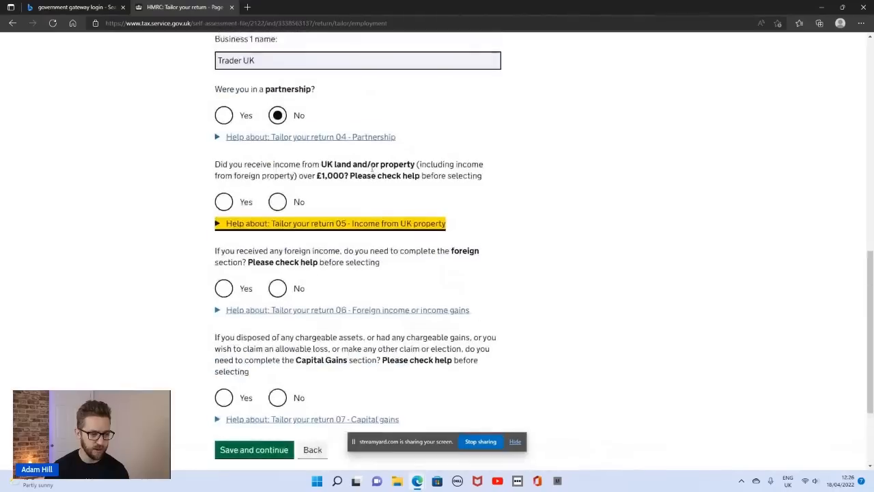
Step: Compare the £1,000 threshold in the UK land and property question with the £1,000 turnover threshold in the self-employment question
scroll(372, 168, up, 1)
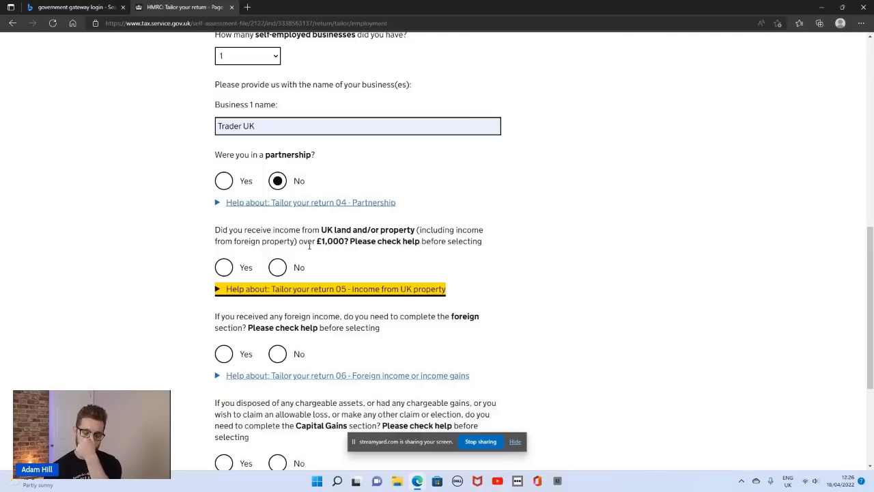
drag(304, 242, 347, 242)
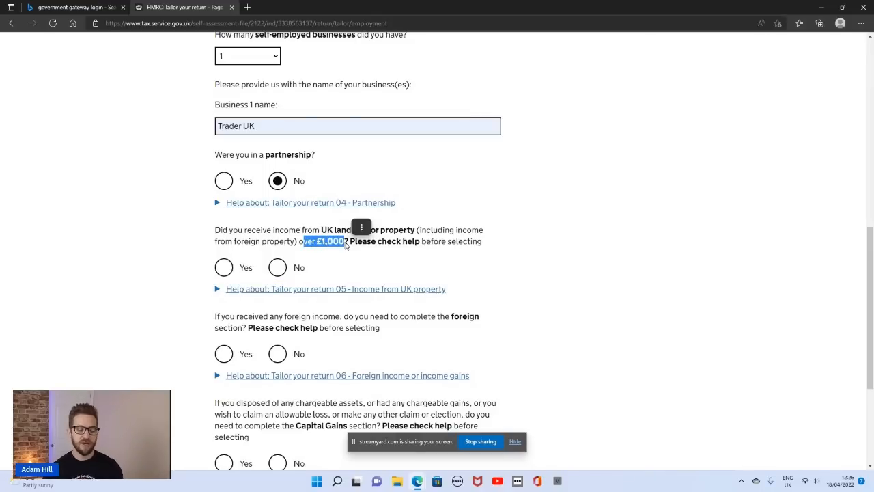
click(347, 243)
drag(349, 241, 315, 242)
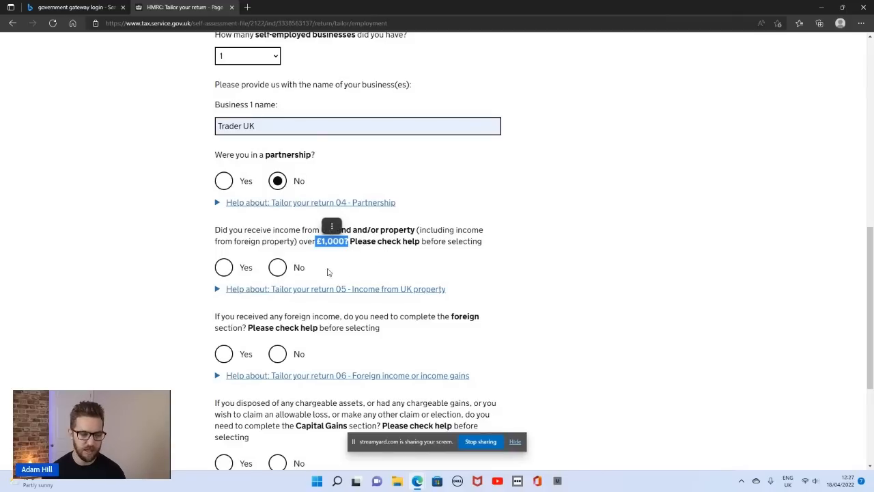
click(471, 253)
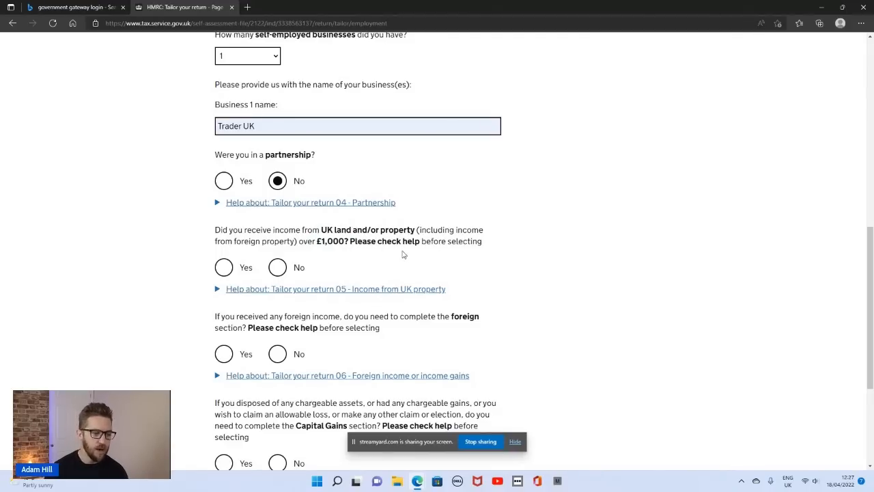
scroll(402, 253, up, 1)
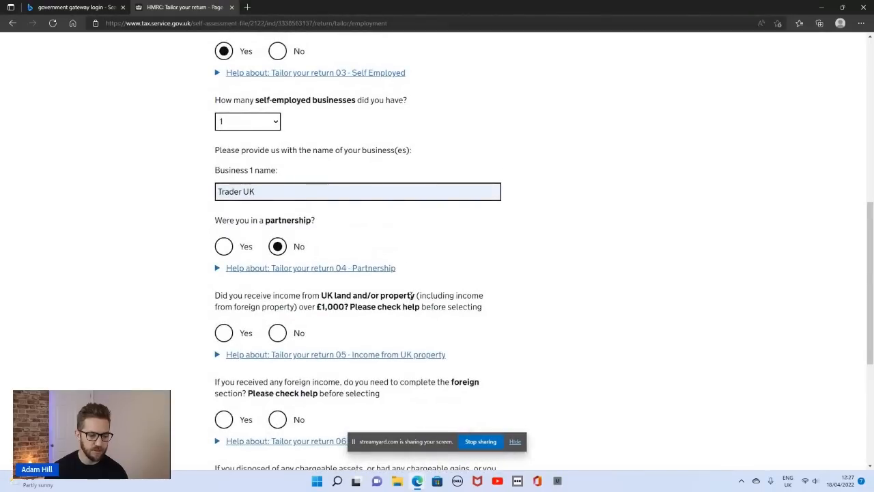
drag(415, 295, 387, 299)
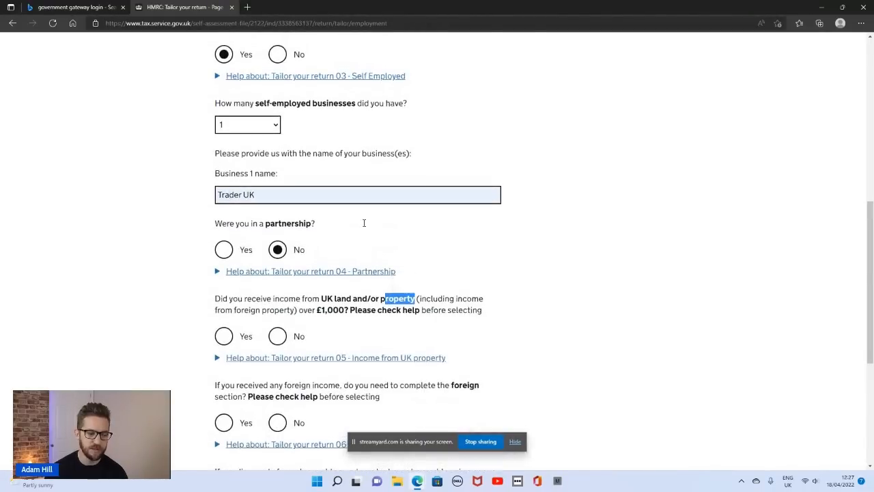
scroll(379, 198, up, 1)
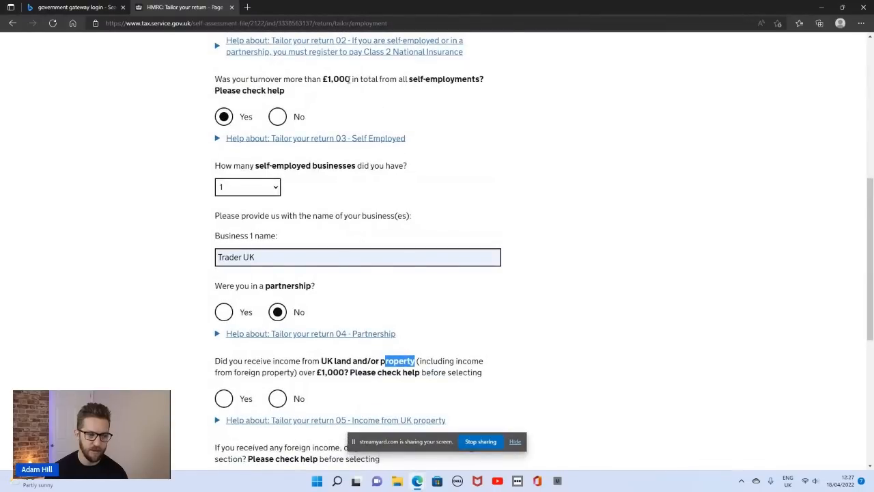
drag(351, 79, 306, 79)
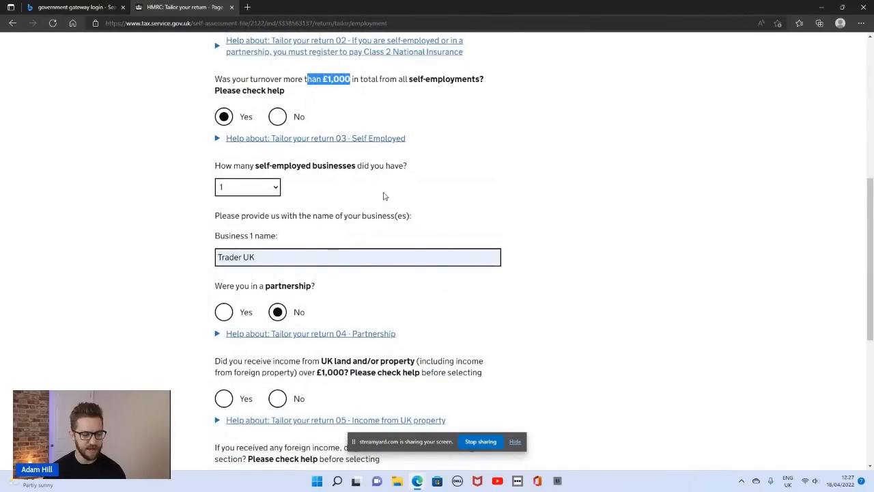
click(424, 357)
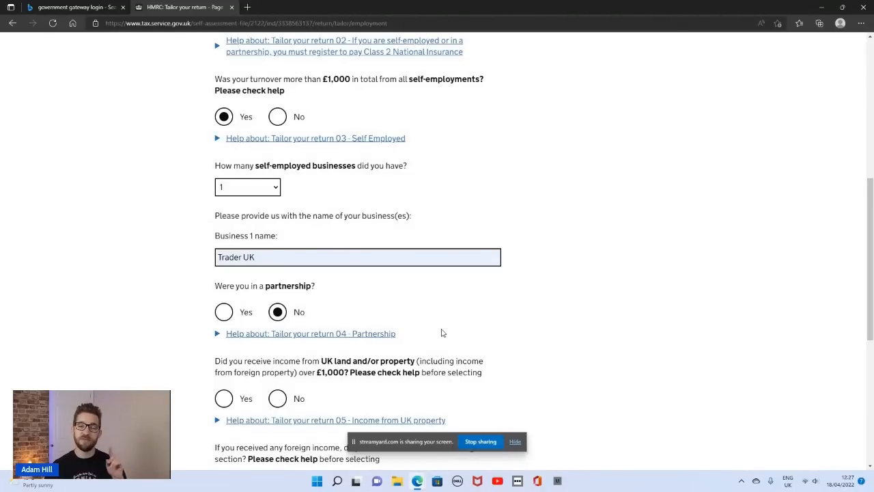
Step: Answer No to the questions about UK land or property income over £1,000 and about completing the foreign section
scroll(437, 331, down, 4)
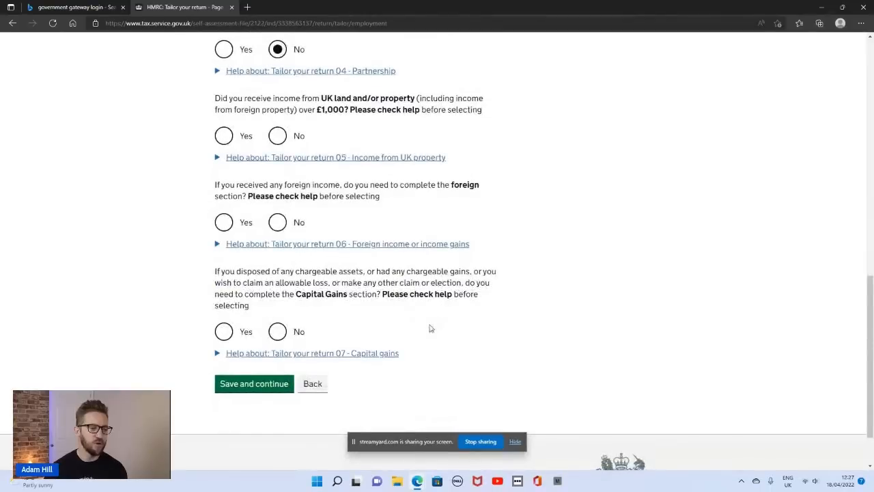
click(295, 139)
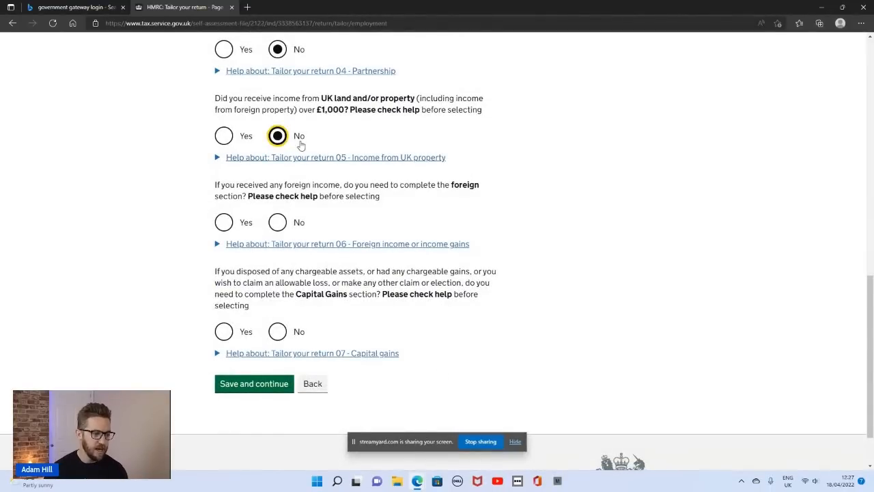
click(289, 221)
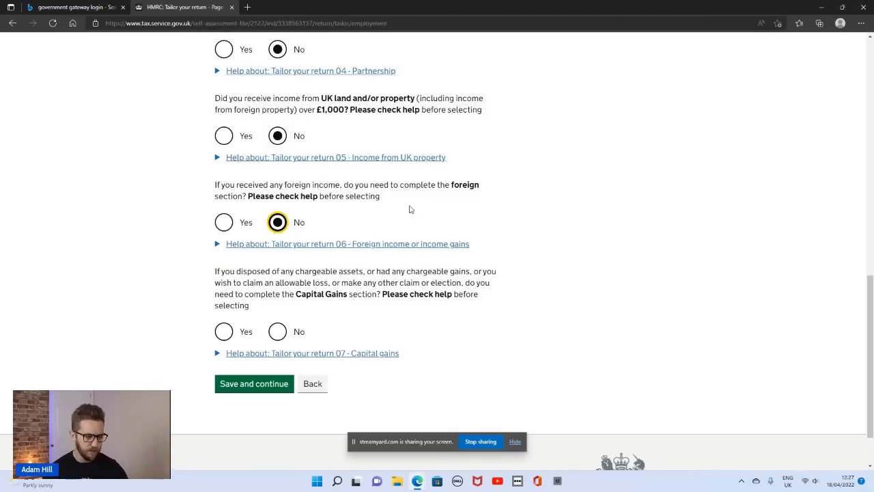
Step: Review the Capital Gains question, answer No, and save page 1 to continue to page 2 of tailoring the return
scroll(324, 287, down, 1)
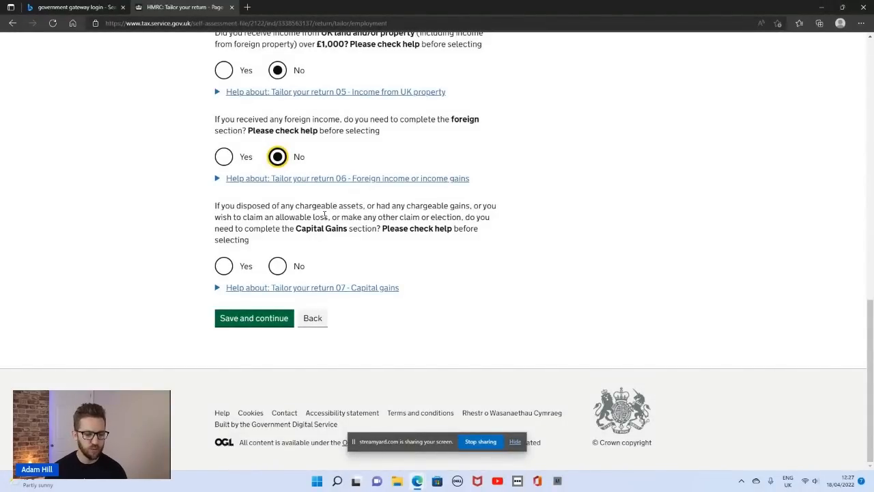
drag(270, 216, 314, 217)
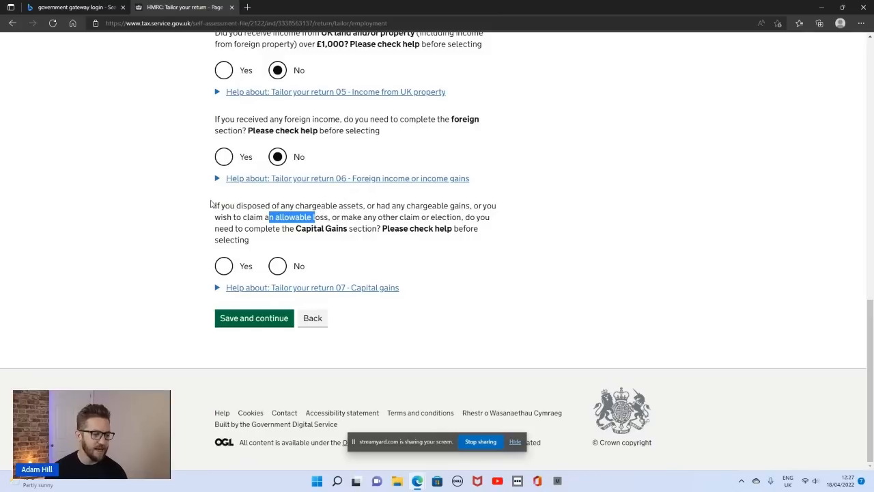
drag(213, 205, 367, 242)
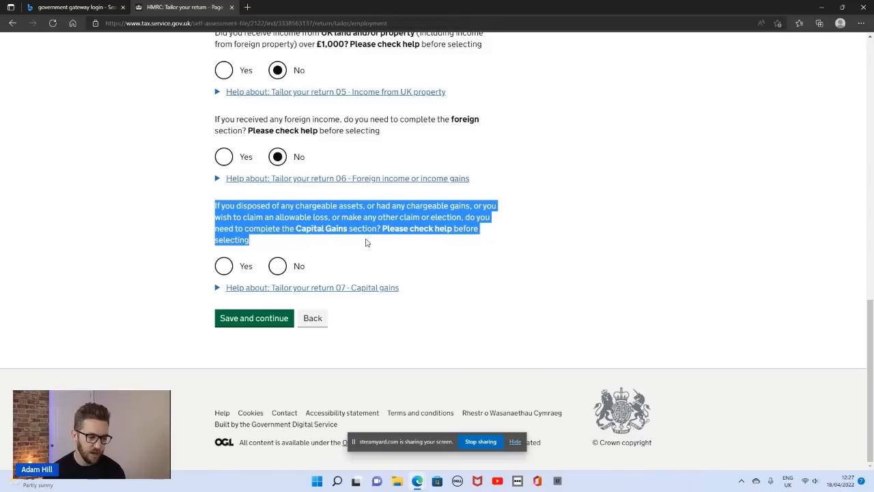
click(338, 250)
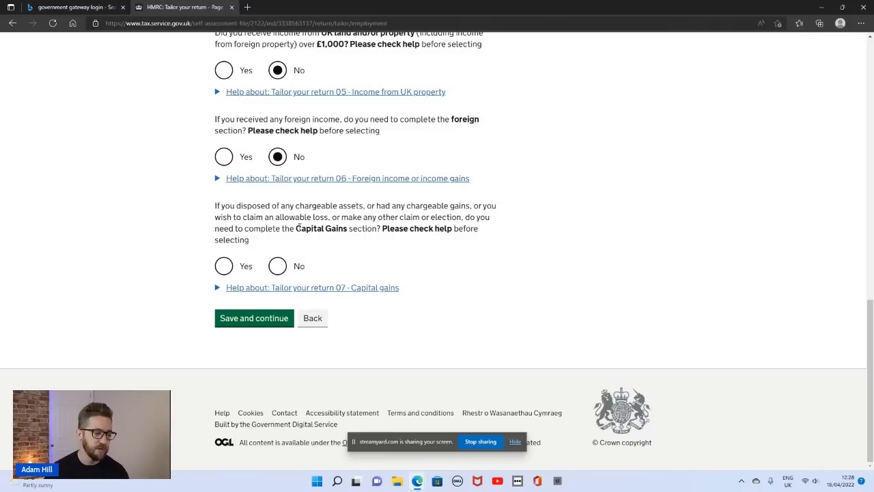
drag(296, 228, 337, 232)
click(343, 249)
click(277, 265)
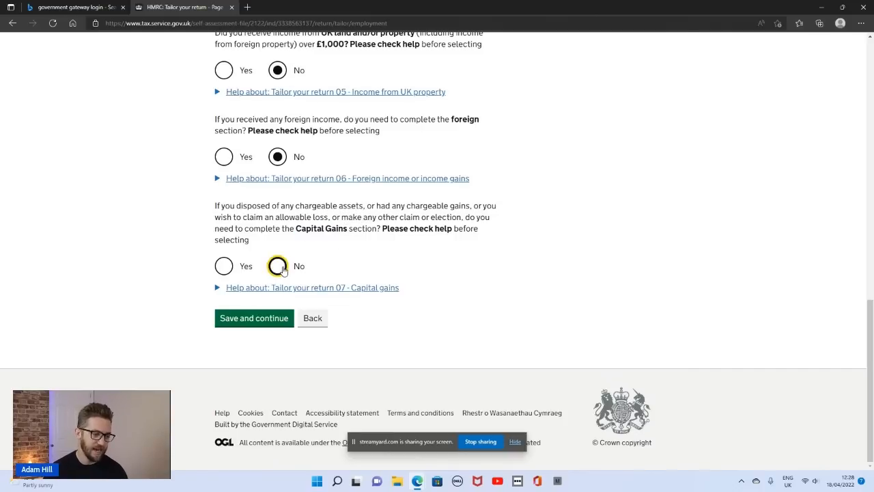
click(269, 318)
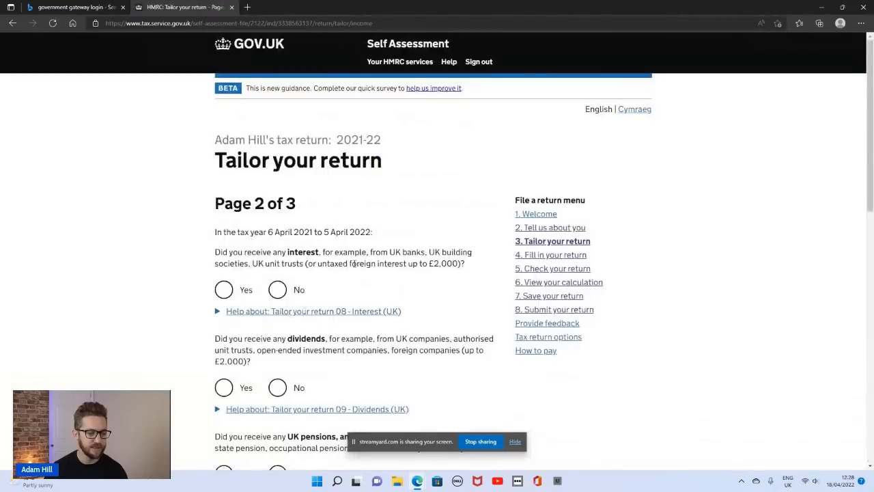
Step: Review the question about interest from UK banks, building societies and unit trusts, and answer No
scroll(357, 263, down, 1)
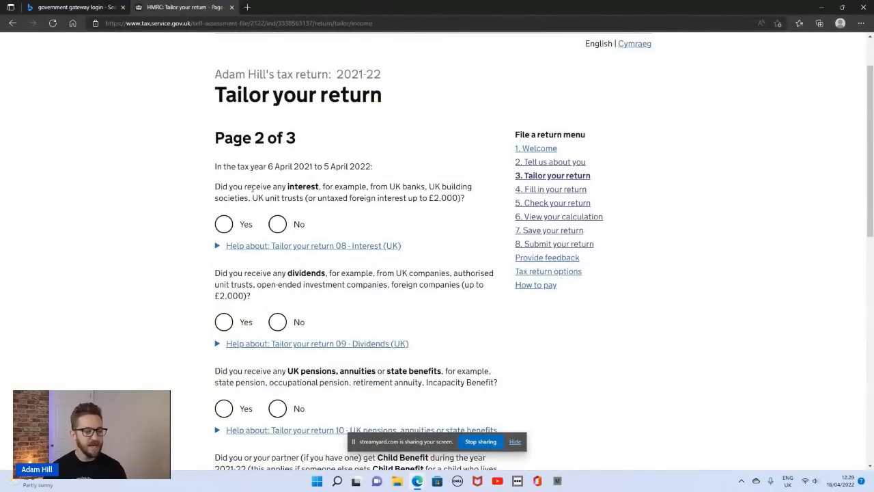
drag(213, 188, 478, 204)
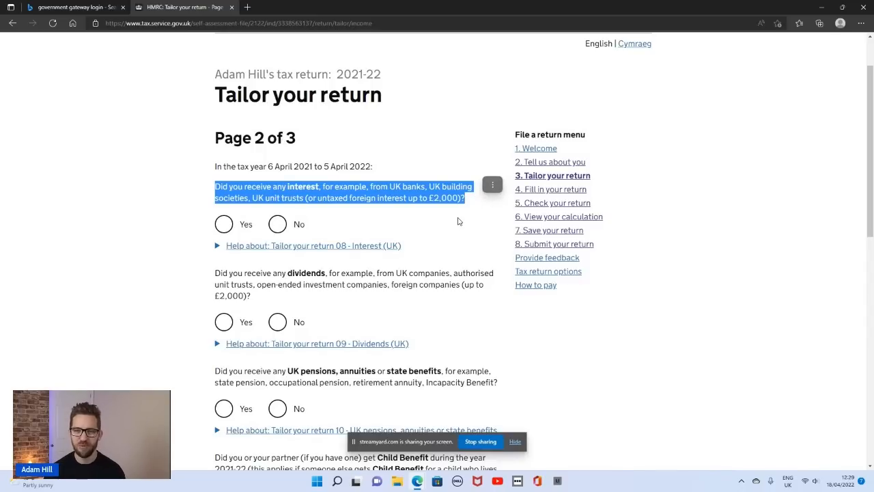
click(403, 211)
right_click(403, 211)
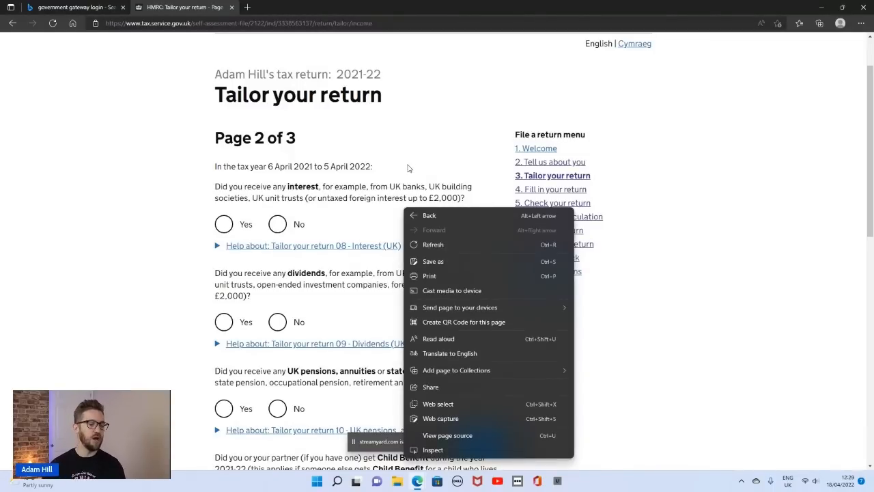
click(409, 167)
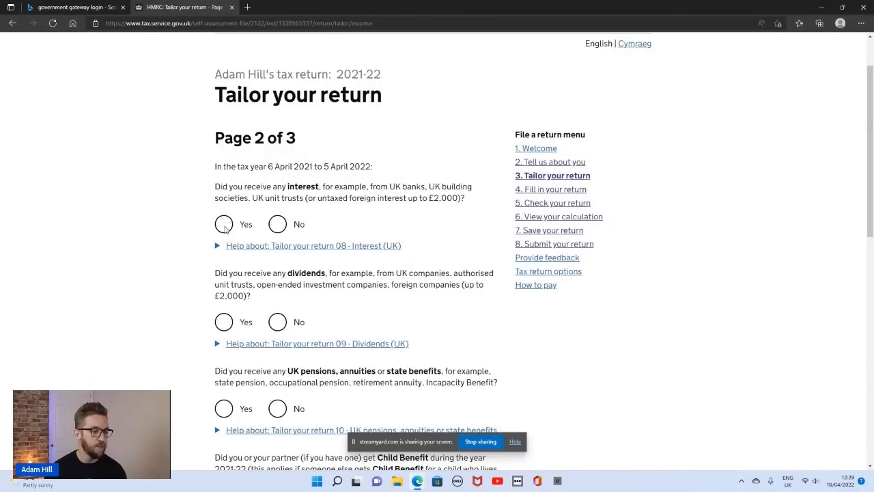
click(278, 226)
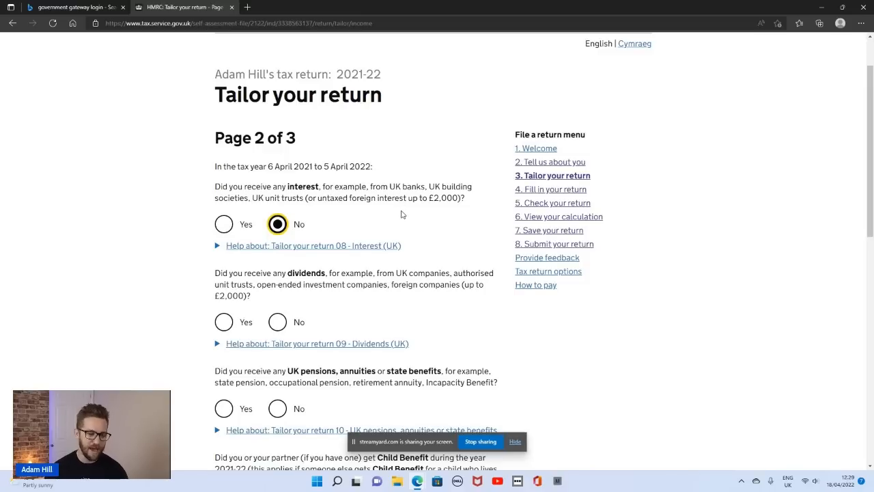
Step: Review the question about dividends, including foreign company dividends up to £2,000, and answer No
scroll(407, 216, down, 1)
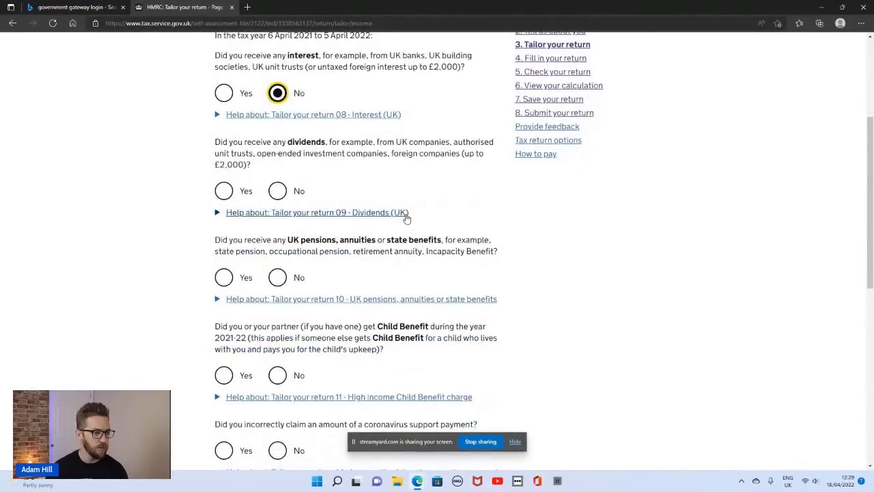
scroll(215, 209, up, 1)
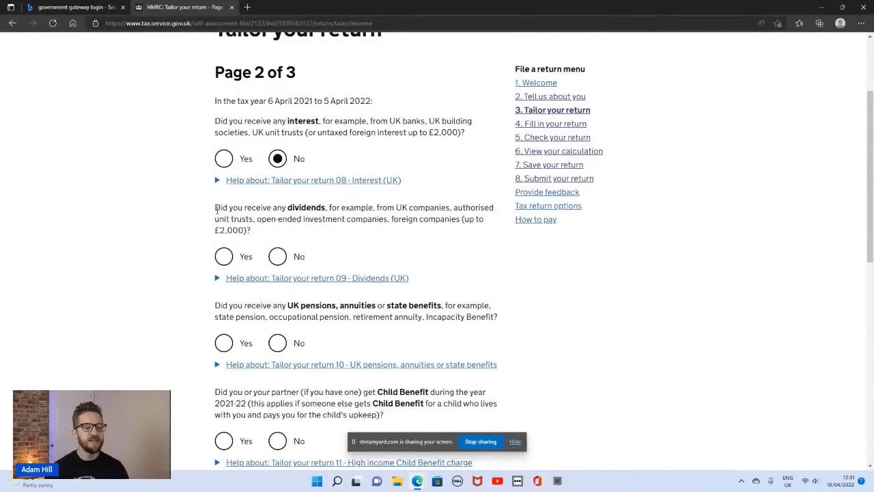
drag(216, 209, 487, 232)
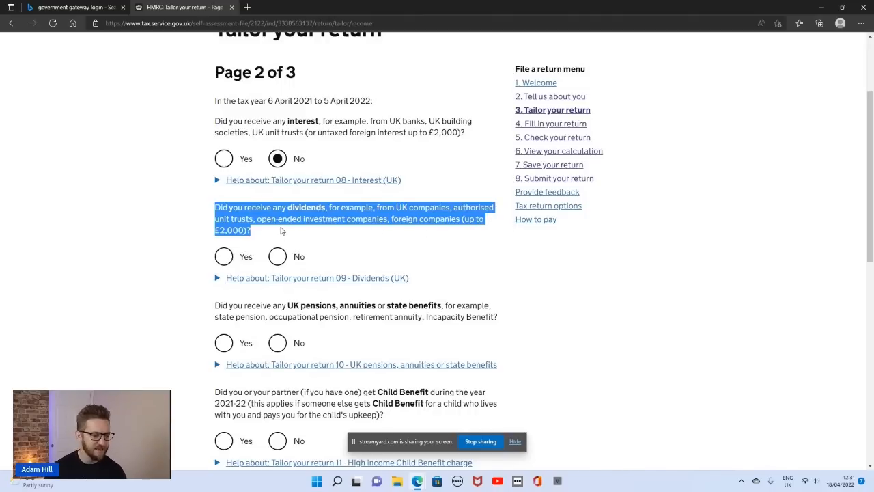
click(272, 236)
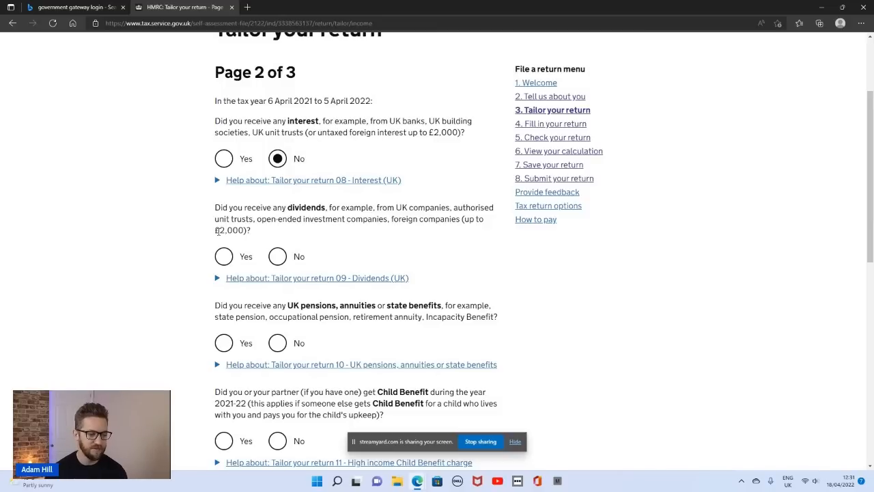
drag(216, 230, 250, 234)
click(309, 241)
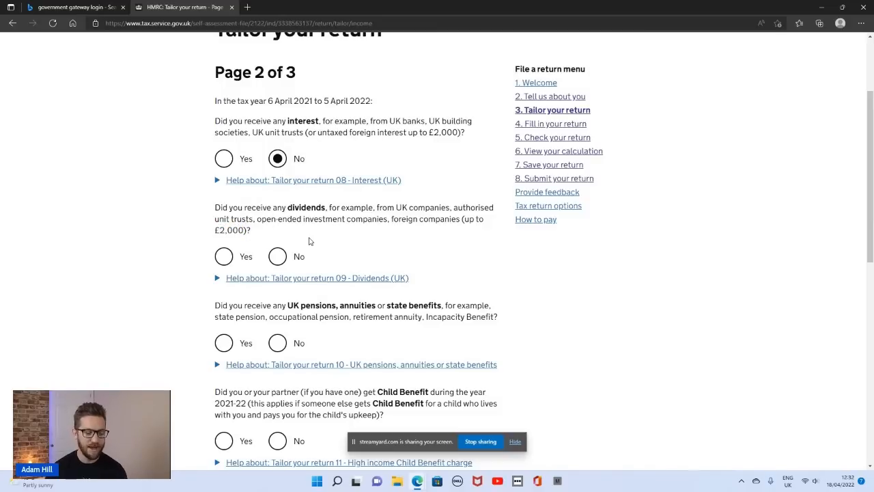
click(278, 256)
Step: Review the question about UK pensions, annuities or state benefits, and answer No
scroll(403, 251, down, 1)
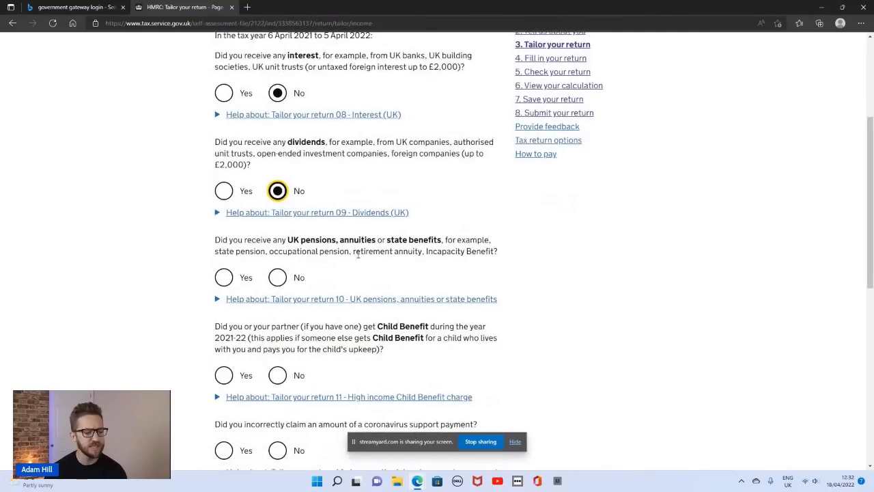
scroll(360, 255, down, 1)
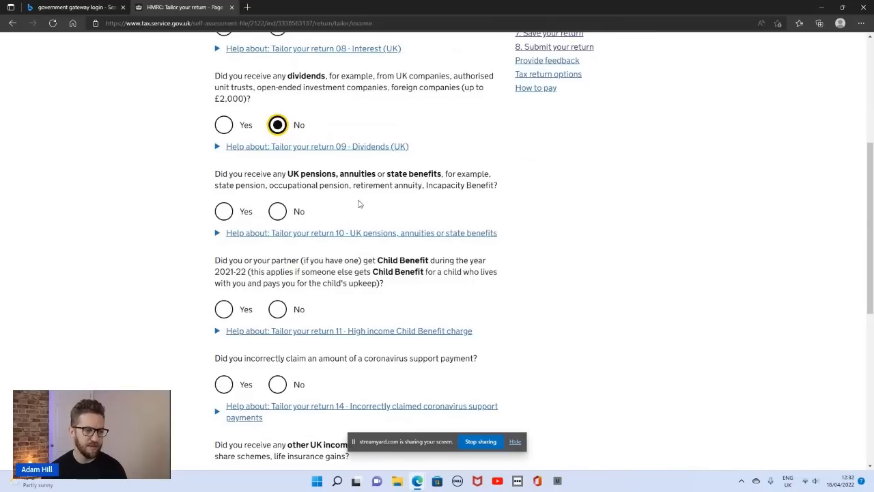
drag(212, 179, 503, 185)
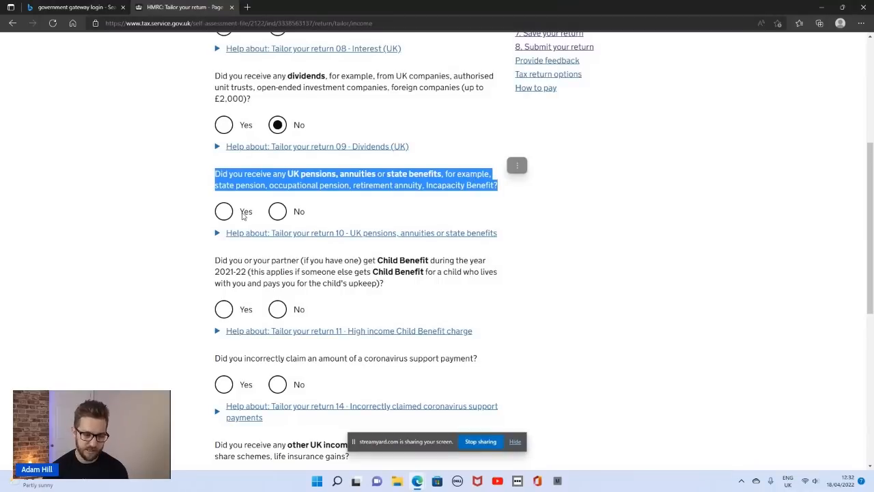
click(272, 217)
click(502, 195)
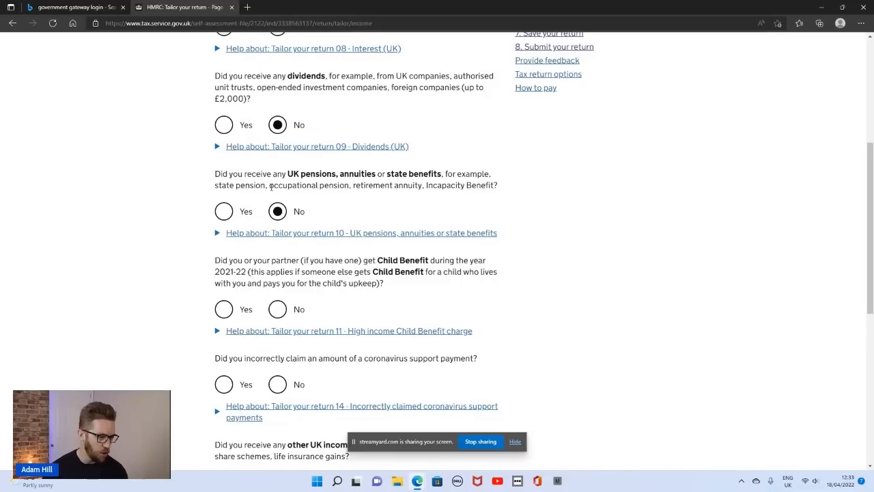
Step: Review the Child Benefit question and its High income Child Benefit charge help, and answer No
scroll(355, 200, down, 1)
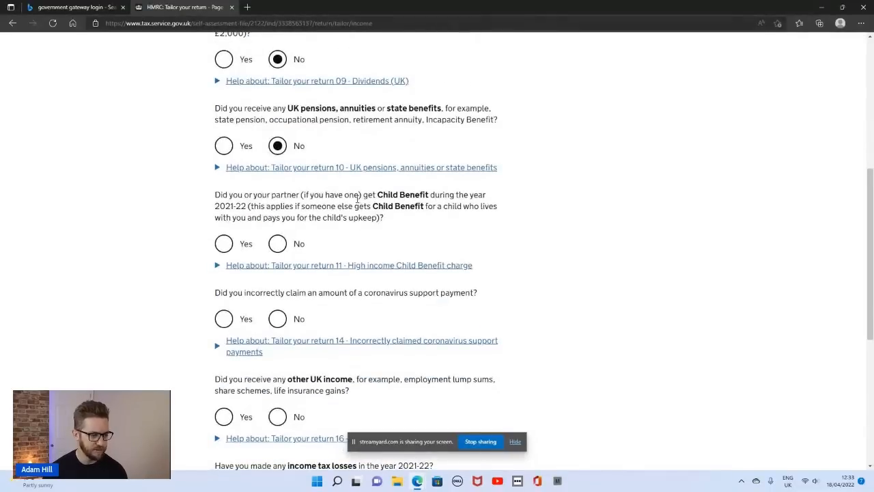
scroll(357, 198, down, 1)
drag(215, 129, 477, 152)
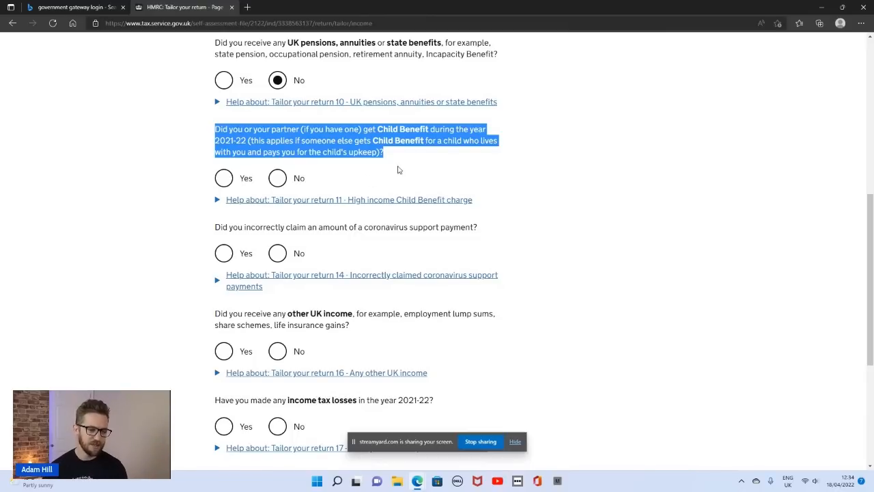
click(351, 178)
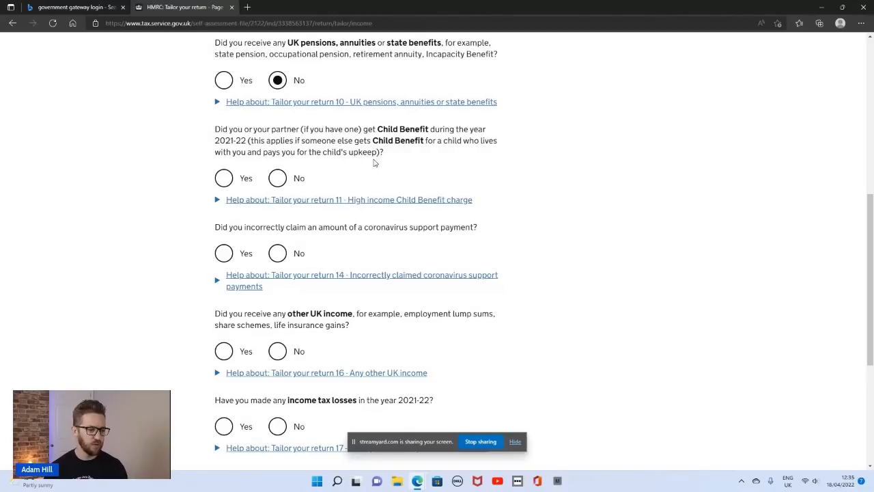
drag(485, 209, 294, 205)
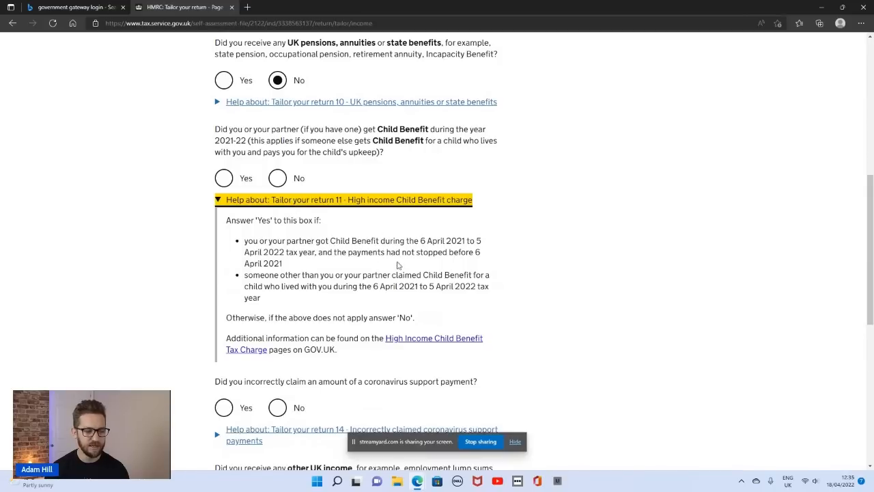
click(369, 200)
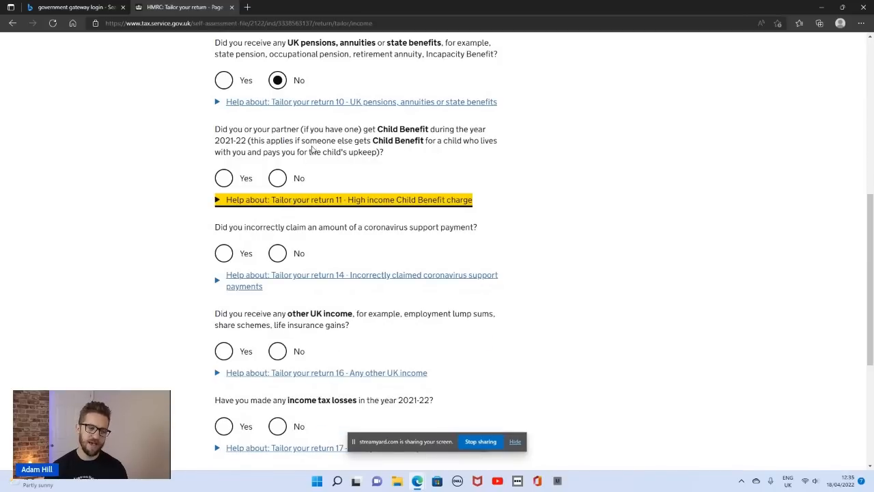
click(278, 178)
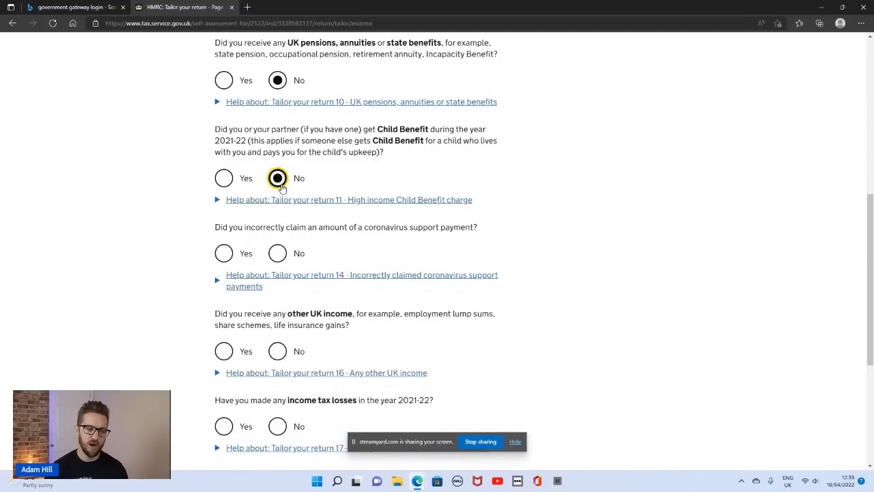
click(346, 171)
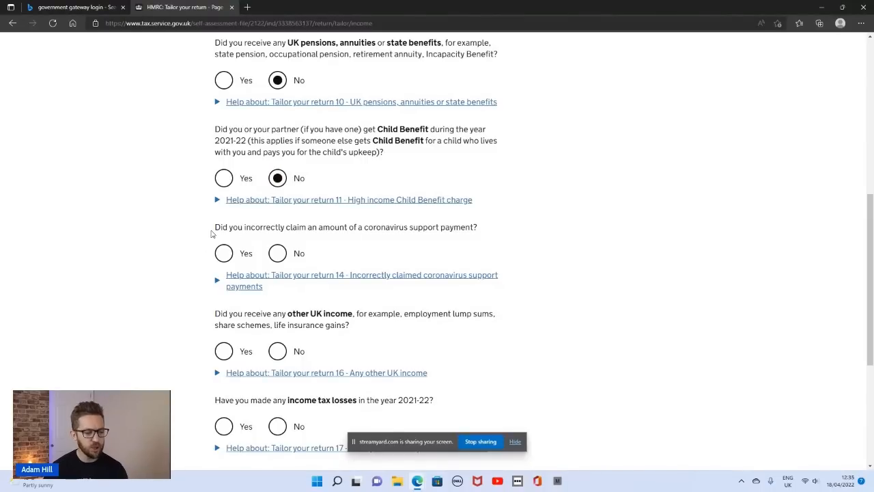
Step: Review the question about incorrectly claimed coronavirus support payments, check the follow-up that Yes brings up, and answer No
drag(213, 229, 482, 231)
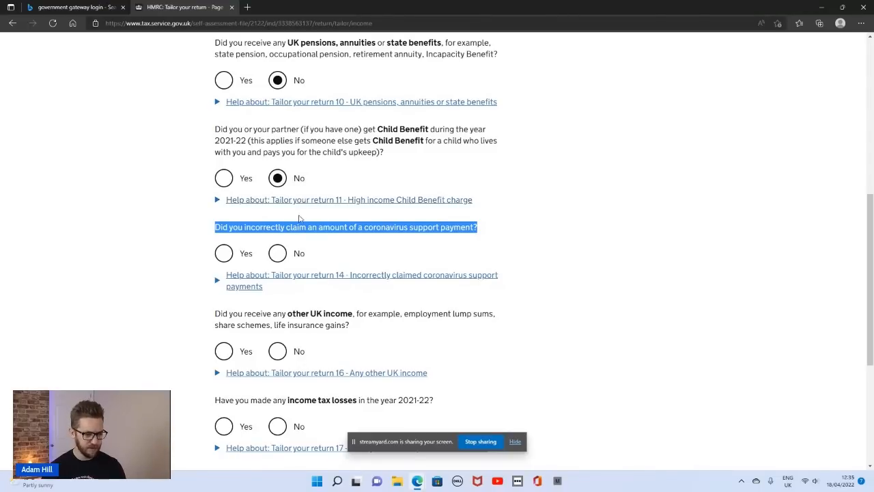
click(278, 255)
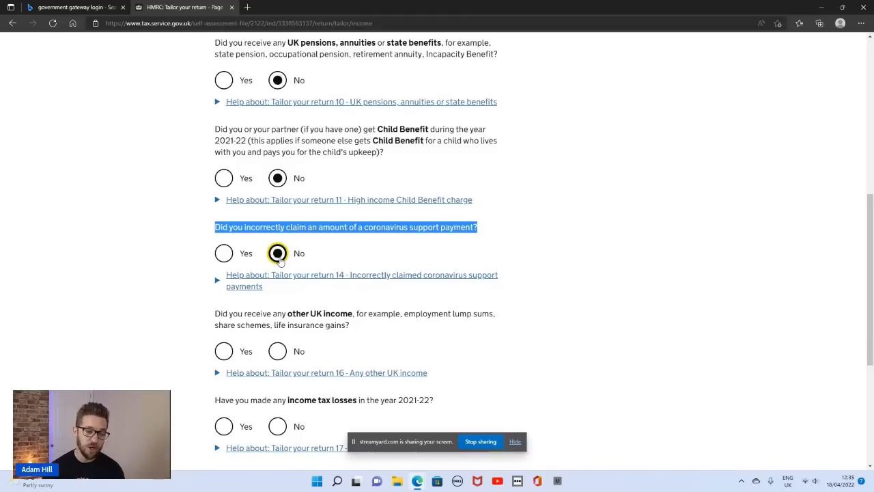
click(226, 254)
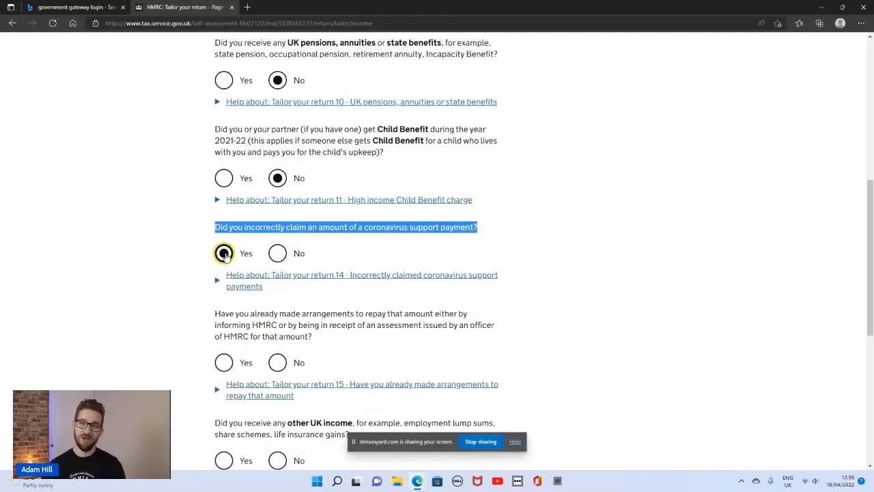
click(278, 254)
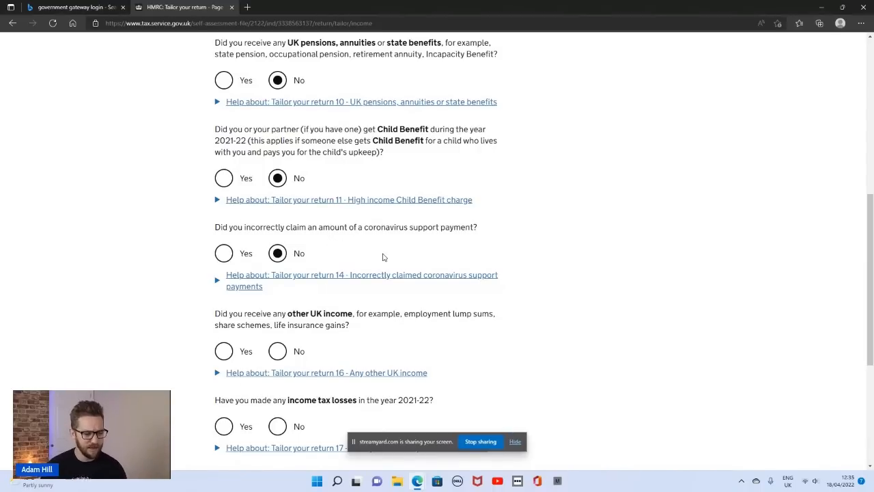
Step: Review the question about other UK income such as employment lump sums, share schemes and life insurance gains, and answer No
scroll(383, 257, down, 3)
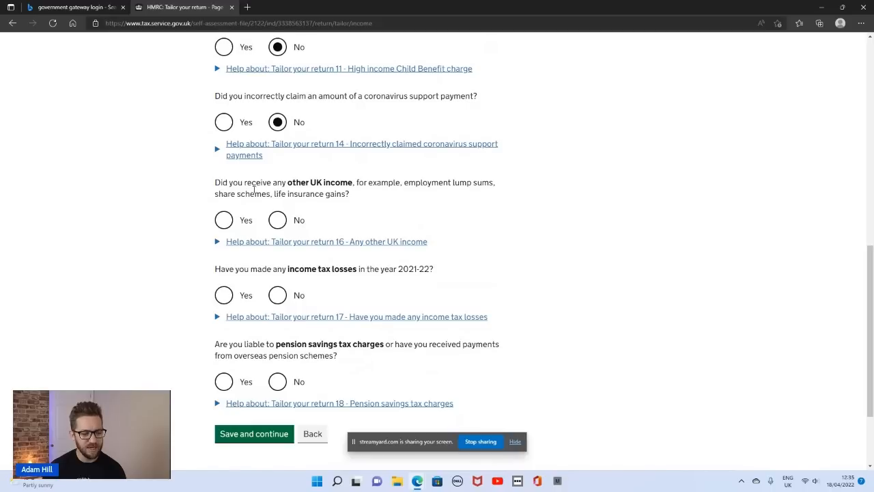
drag(215, 189, 451, 197)
click(429, 199)
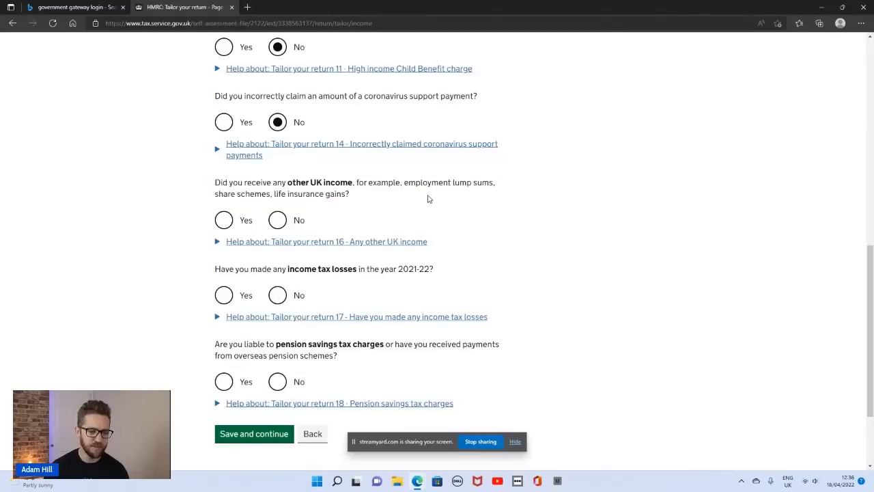
drag(358, 198, 216, 183)
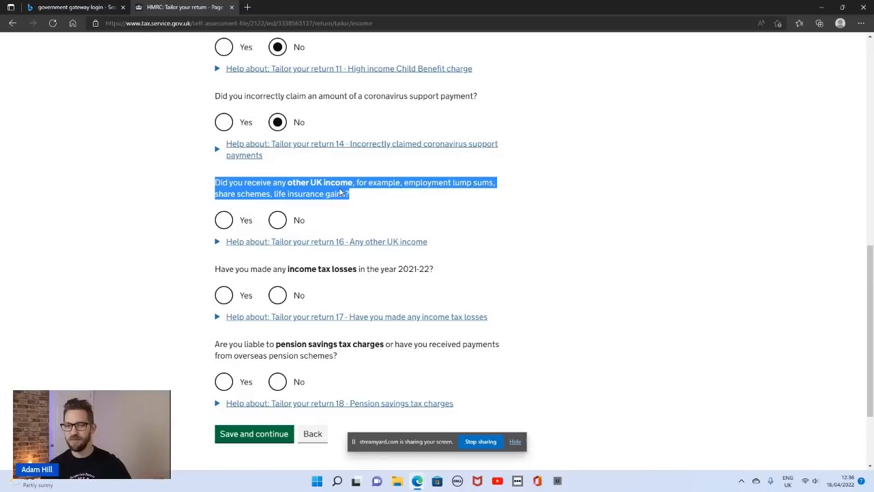
click(424, 183)
drag(407, 182, 489, 182)
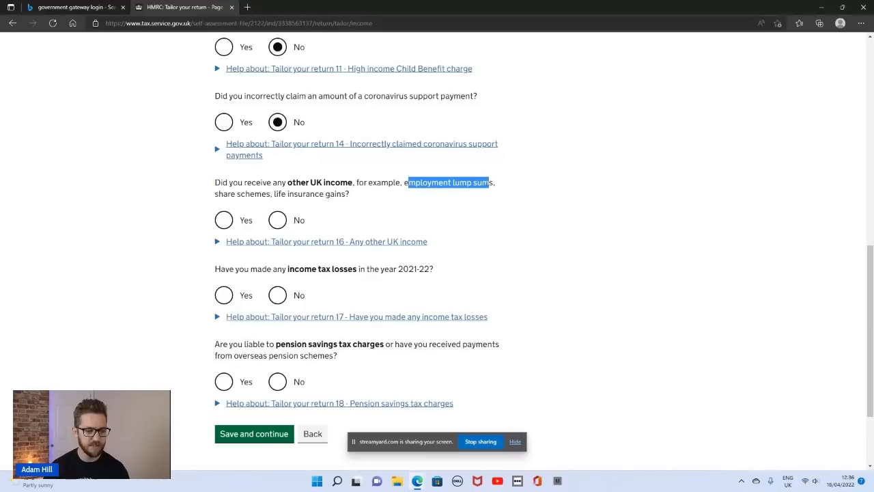
drag(218, 194, 263, 194)
click(321, 192)
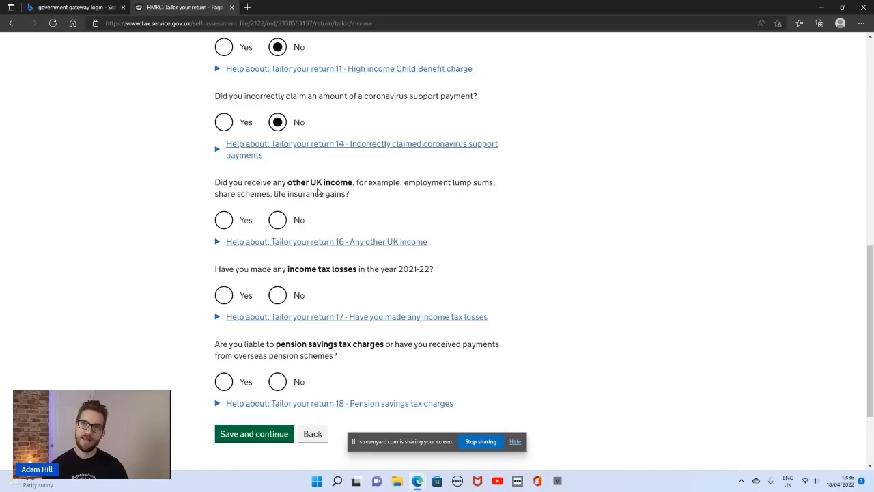
click(277, 220)
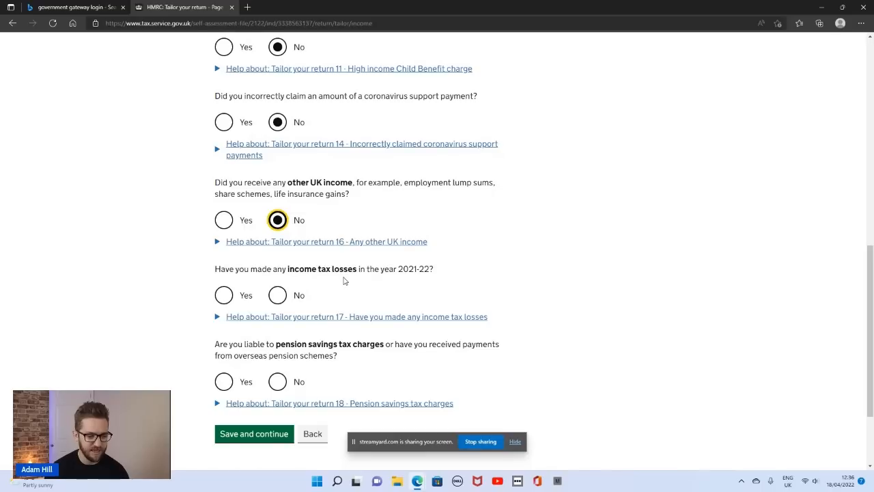
Step: Answer No to the question about income tax losses in 2021-22 and read its help on casual earnings and self-employed losses
click(279, 298)
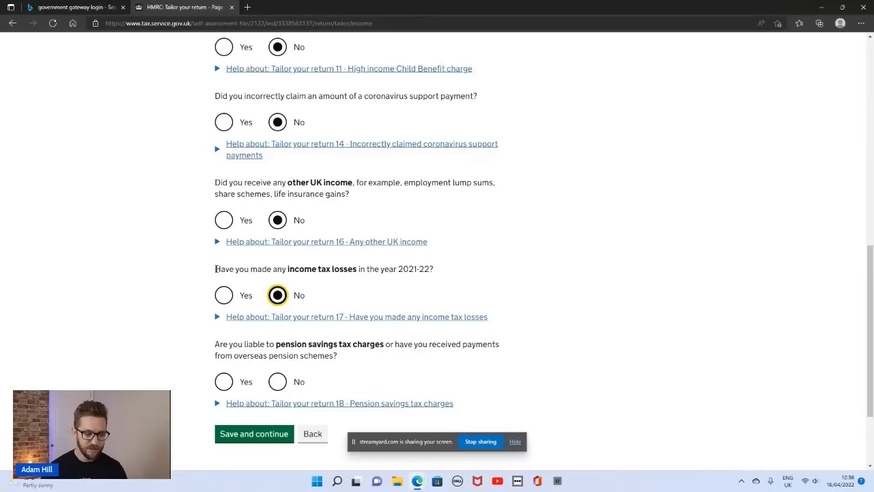
drag(216, 268, 394, 273)
click(436, 282)
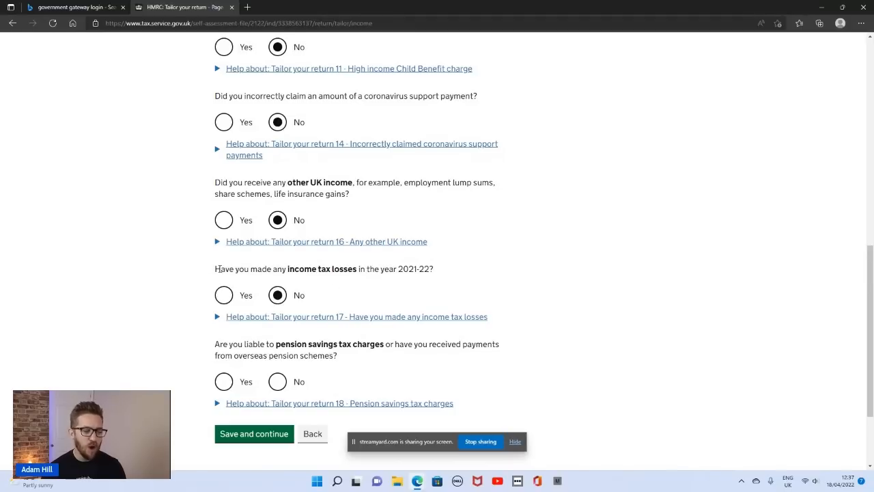
drag(215, 269, 437, 271)
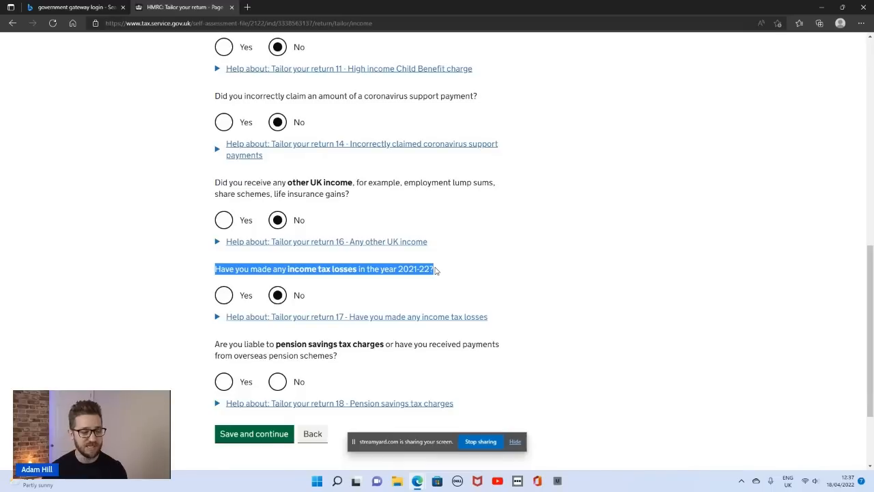
click(414, 282)
click(385, 317)
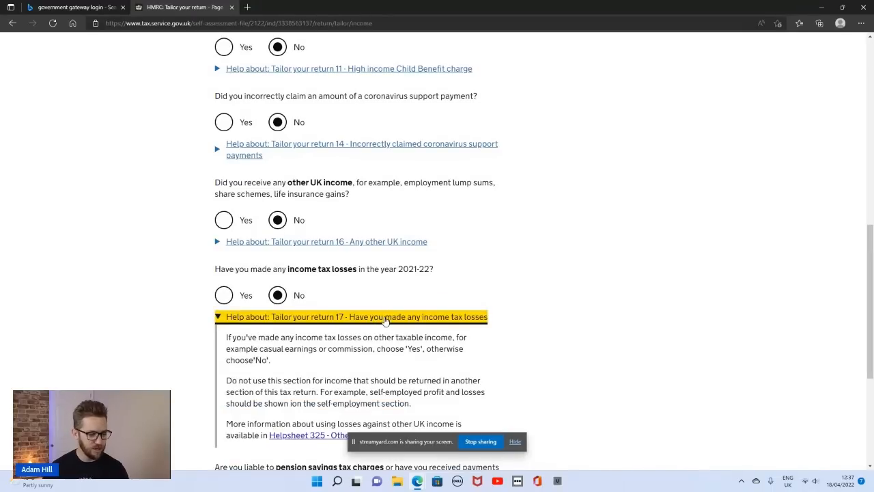
scroll(386, 322, down, 1)
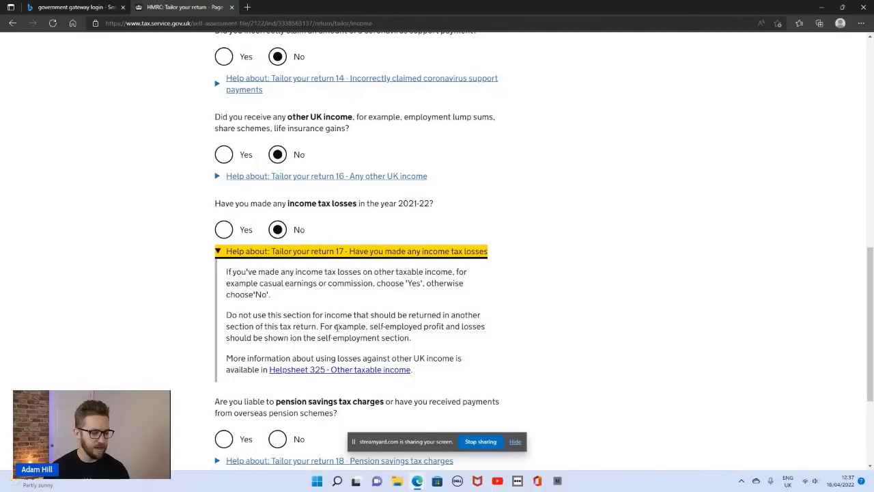
drag(359, 328, 469, 347)
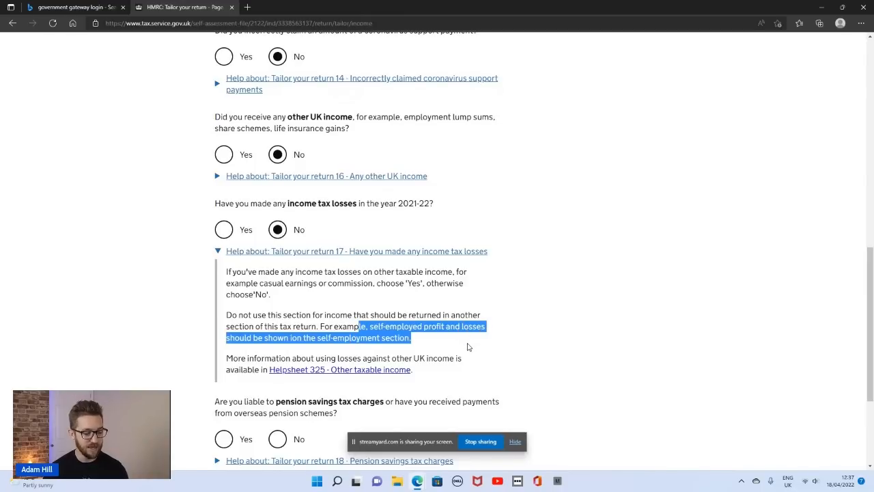
click(444, 348)
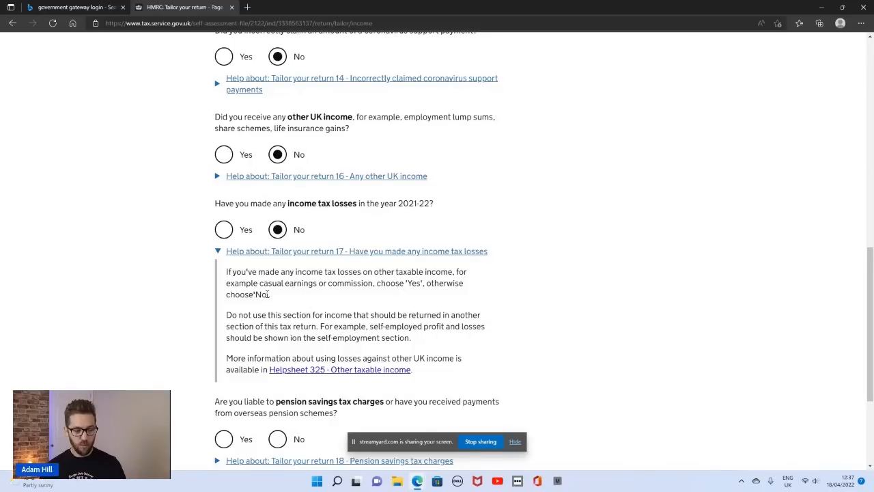
drag(258, 283, 375, 287)
click(345, 252)
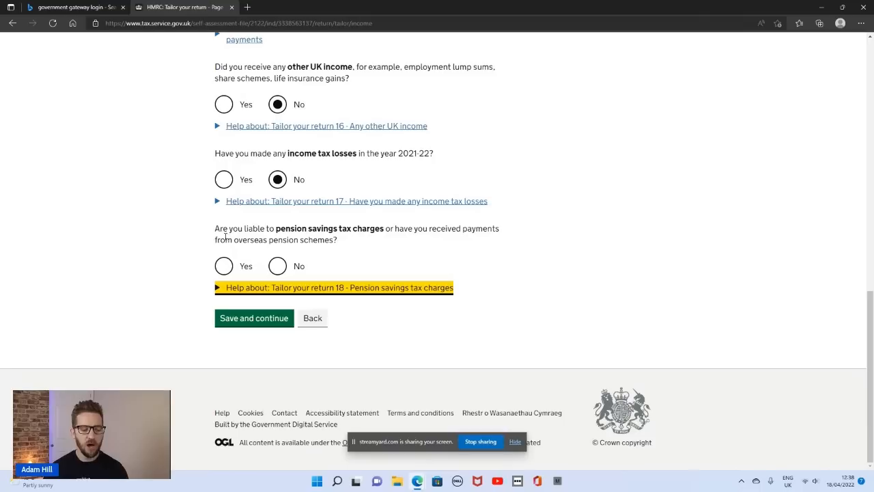
Step: Answer No to the question about pension savings tax charges and overseas pension payments, and check the lifetime allowance in its help
drag(214, 233, 479, 240)
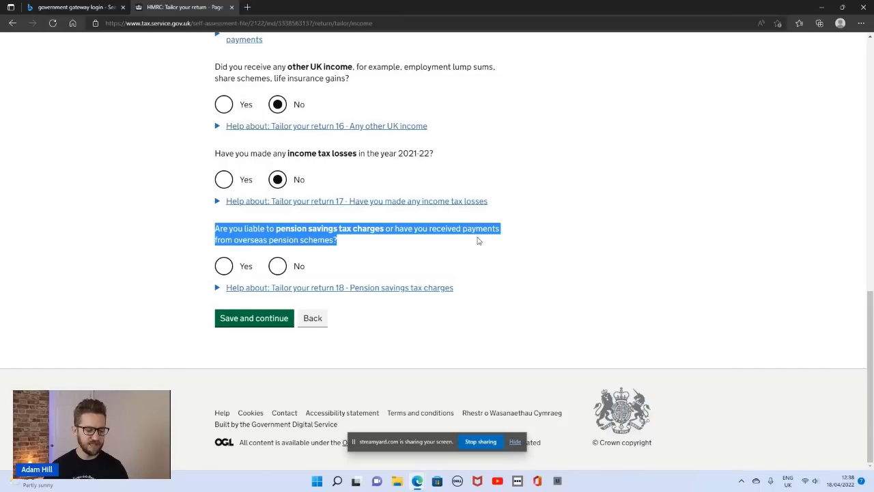
click(278, 266)
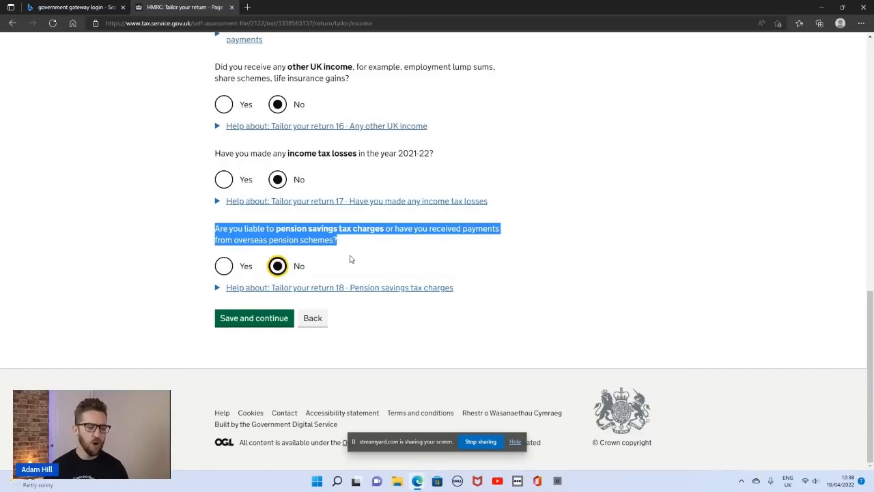
drag(338, 241, 214, 234)
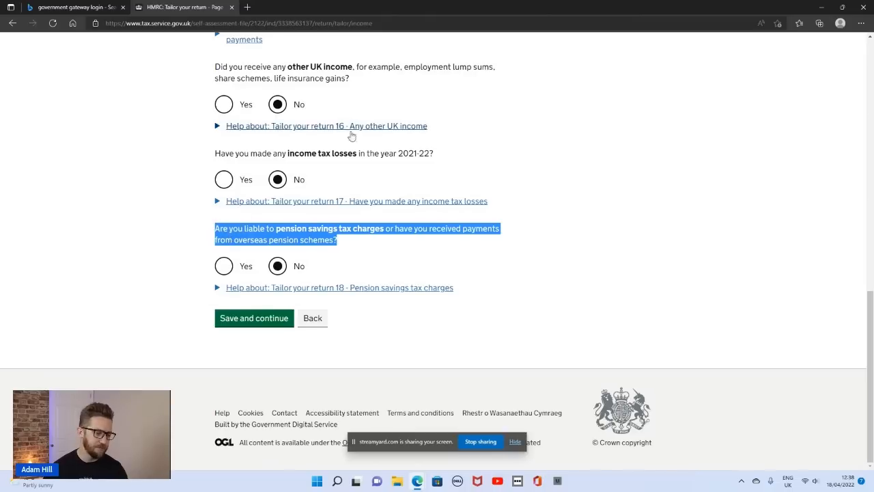
click(415, 291)
scroll(415, 287, down, 2)
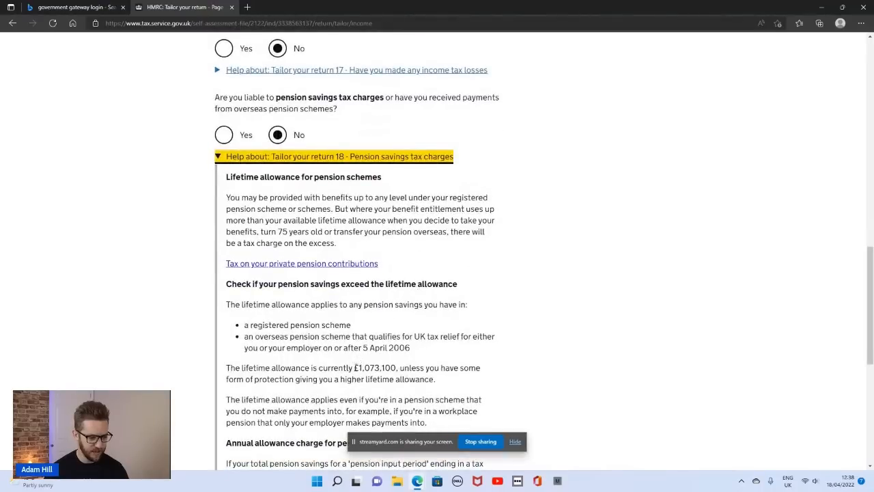
drag(356, 369, 398, 374)
click(425, 376)
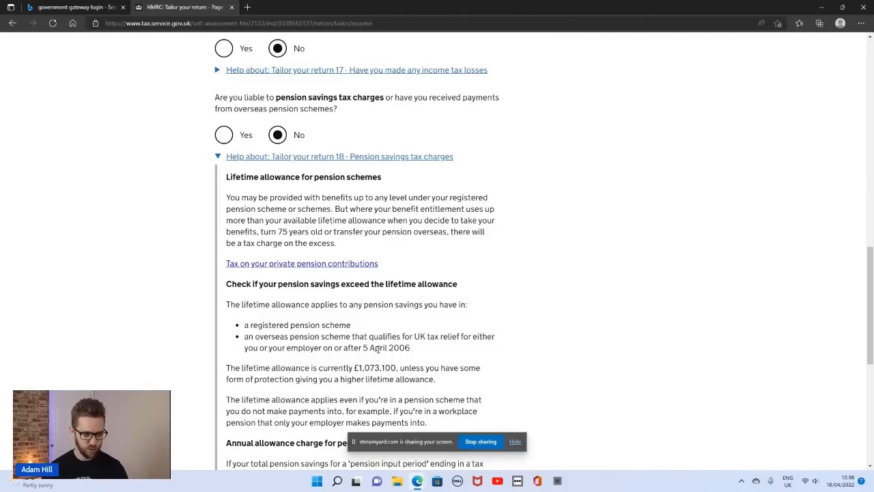
click(408, 158)
click(409, 158)
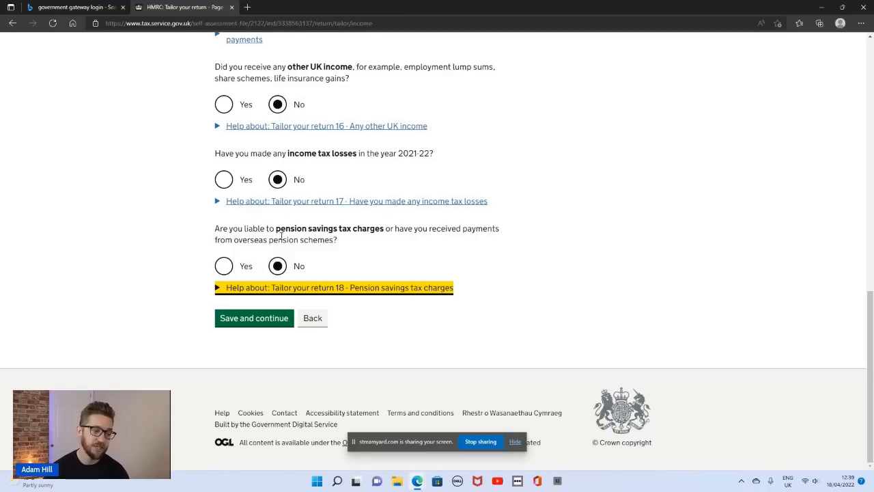
Step: Recheck the pension savings tax charges wording, and save page 2 to continue to page 3 of tailoring the return
drag(276, 229, 345, 232)
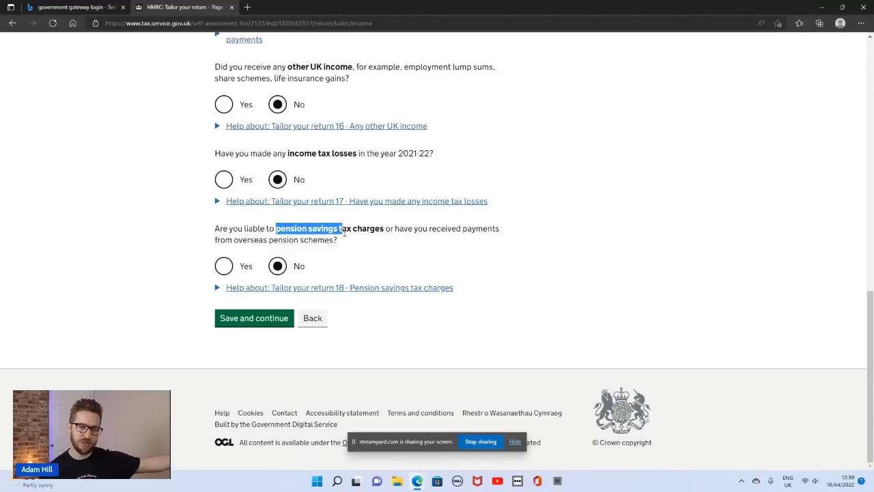
drag(345, 232, 276, 230)
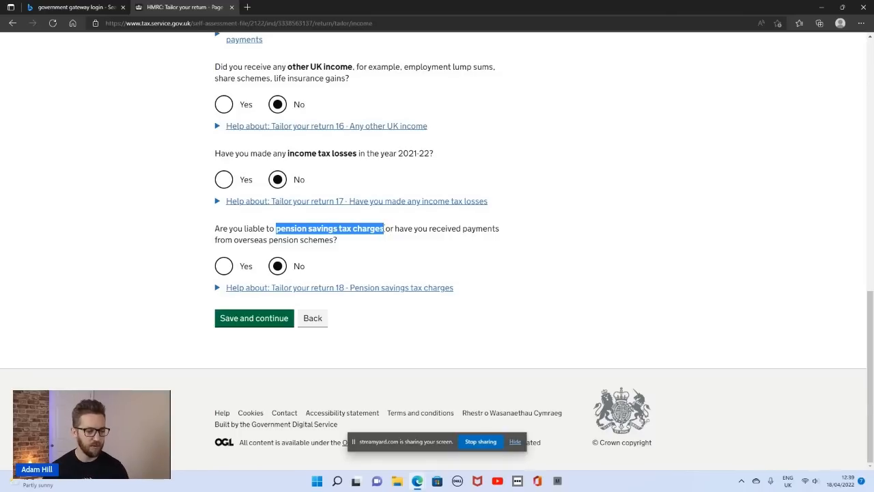
click(396, 235)
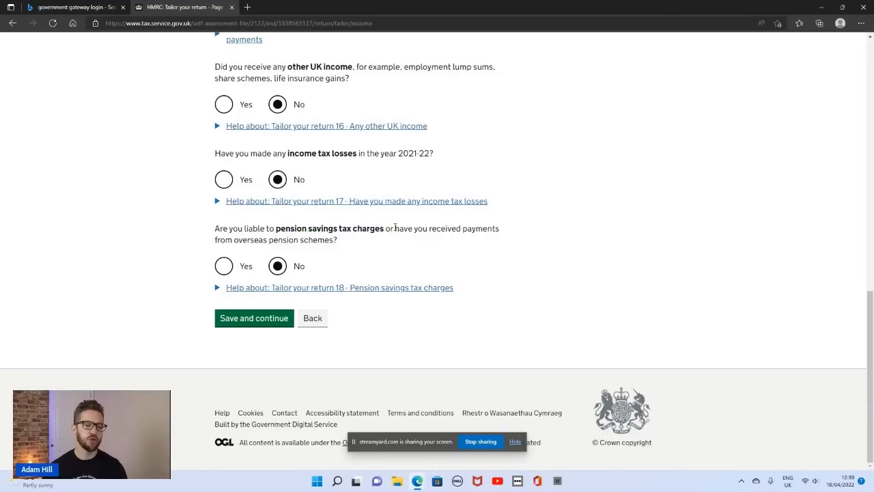
click(325, 318)
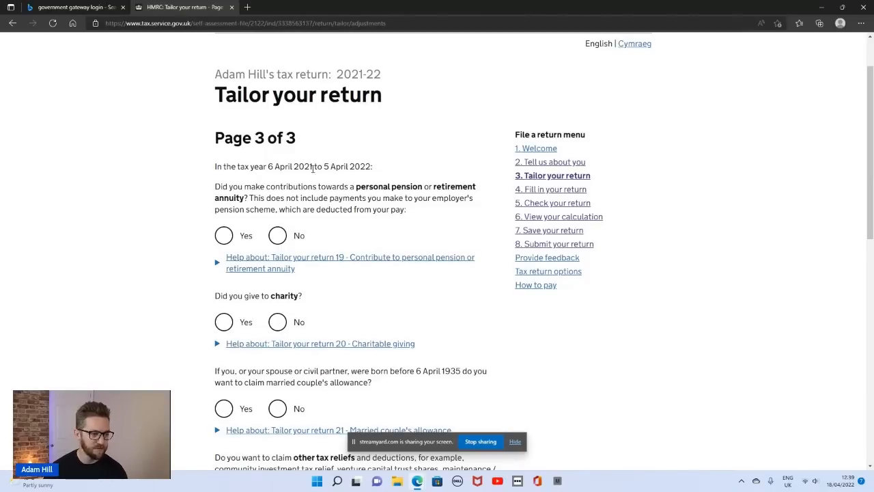
Step: Review the question about contributions to a personal pension or retirement annuity, and answer No
drag(214, 139, 296, 144)
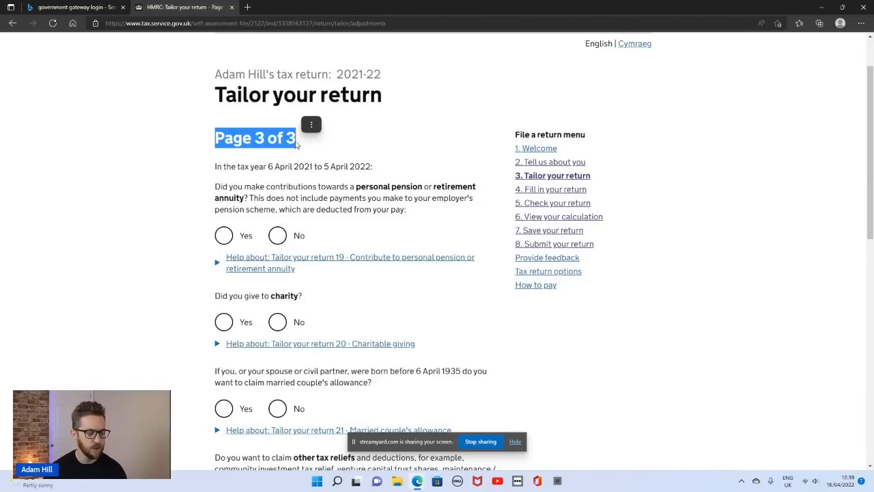
click(396, 140)
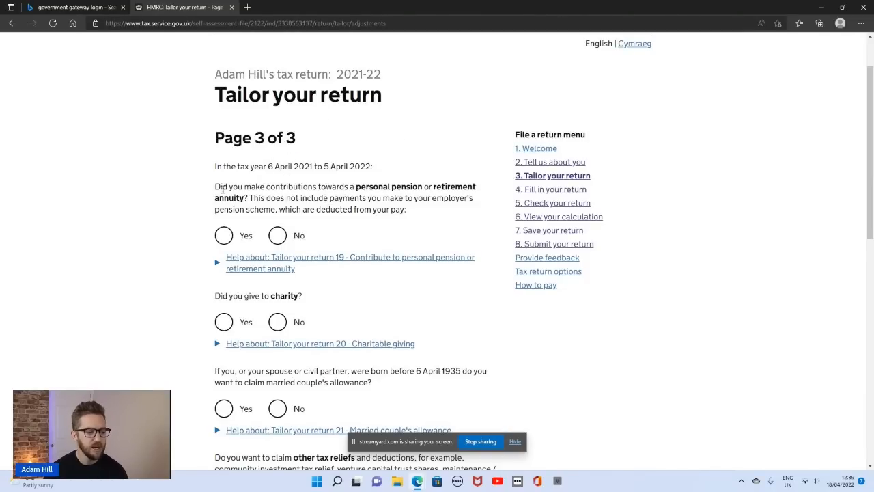
drag(215, 188, 478, 209)
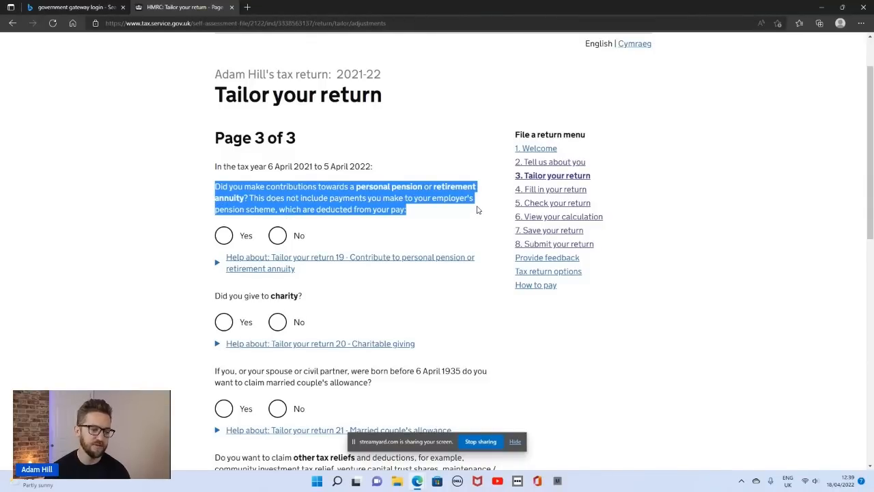
click(460, 222)
click(277, 236)
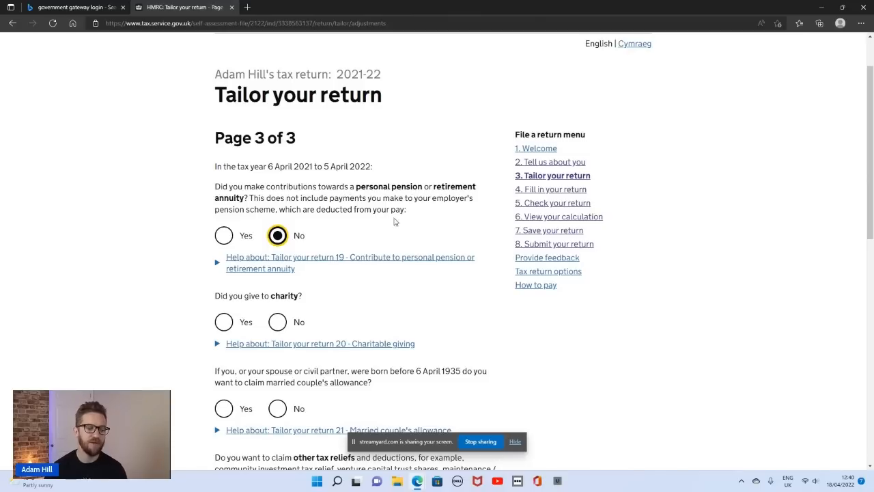
Step: Recheck the personal pension wording, try the Yes answer and set the question back to No
drag(355, 189, 424, 189)
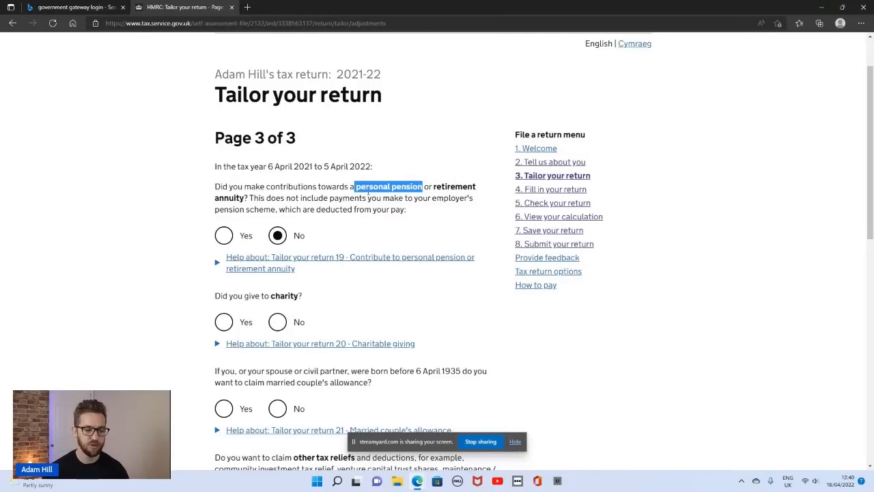
click(362, 198)
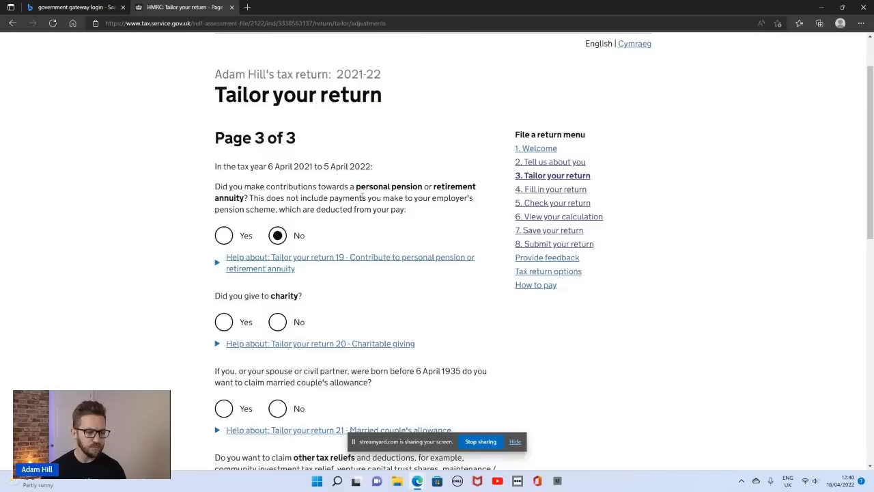
drag(355, 187, 426, 186)
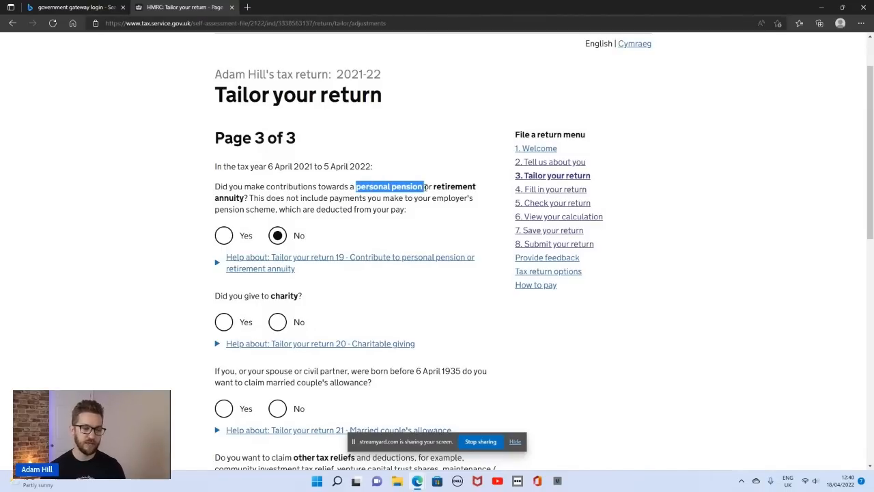
click(429, 188)
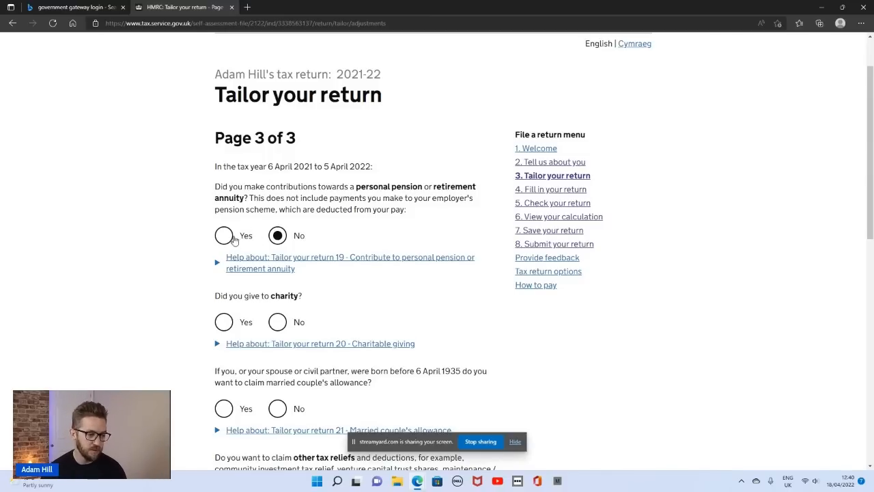
click(224, 235)
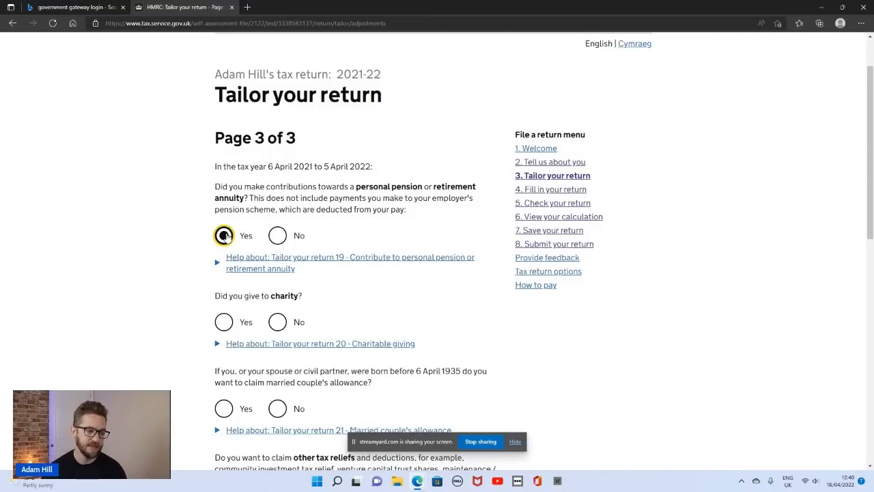
click(280, 236)
Step: Review the question about giving to charity, and answer No
scroll(393, 200, down, 1)
scroll(393, 200, down, 2)
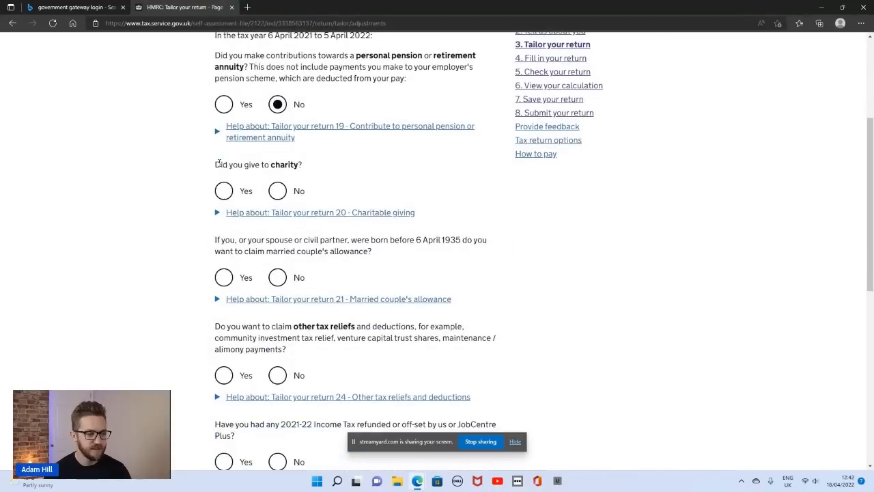
drag(215, 165, 307, 166)
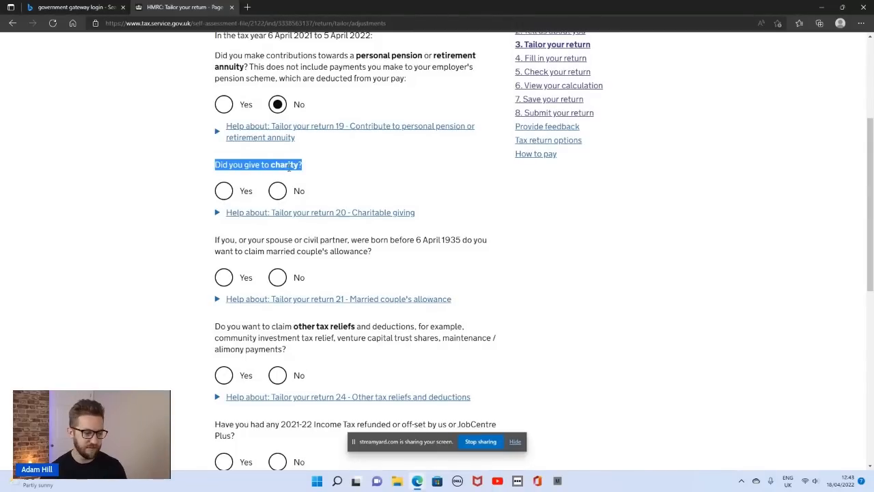
click(351, 170)
click(277, 192)
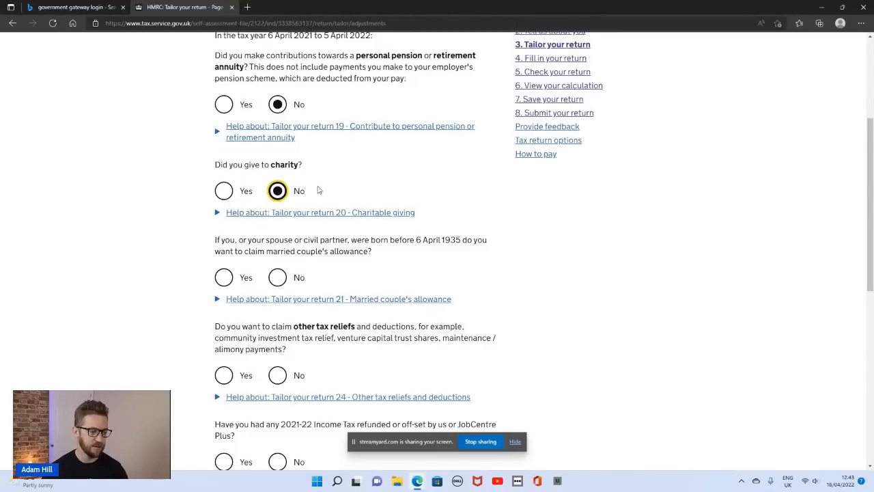
Step: Check the birth date condition for claiming married couple's allowance, and answer No to the question
scroll(328, 181, down, 1)
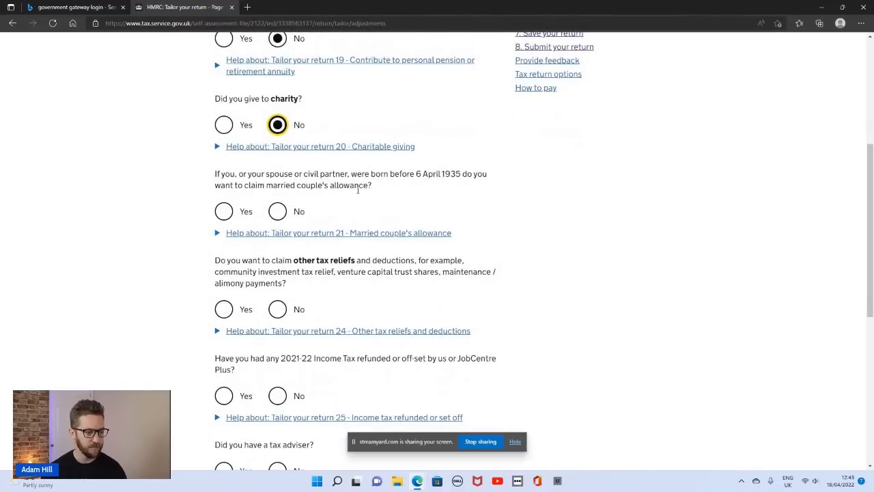
drag(215, 175, 480, 187)
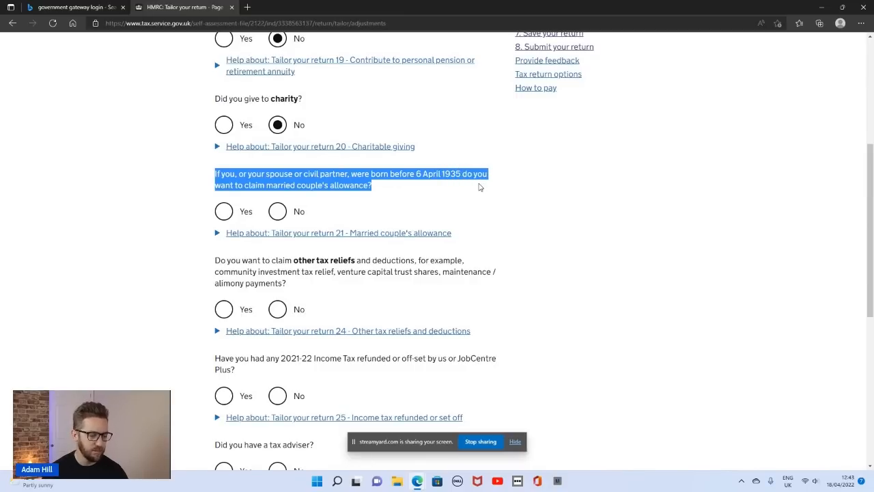
click(448, 190)
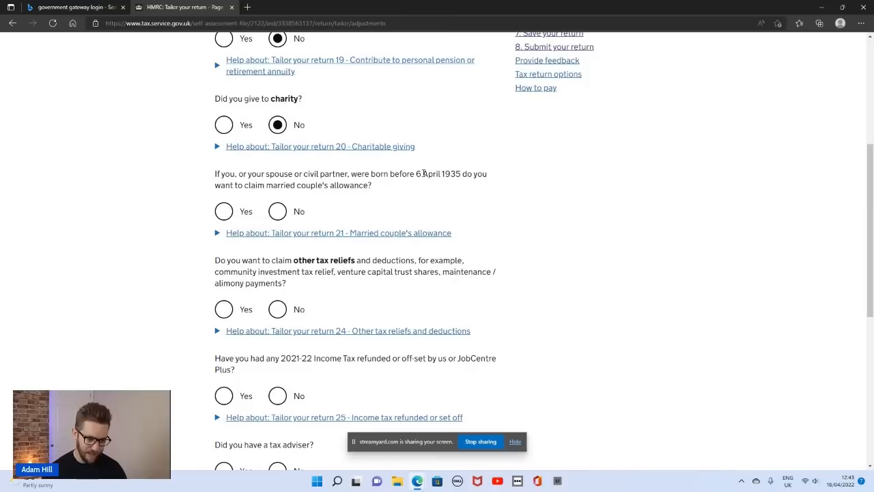
drag(416, 174, 462, 176)
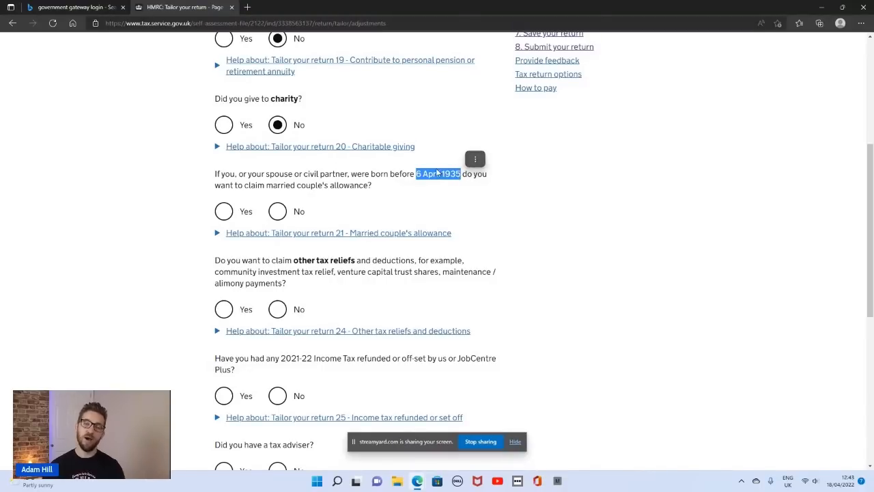
drag(267, 186, 370, 186)
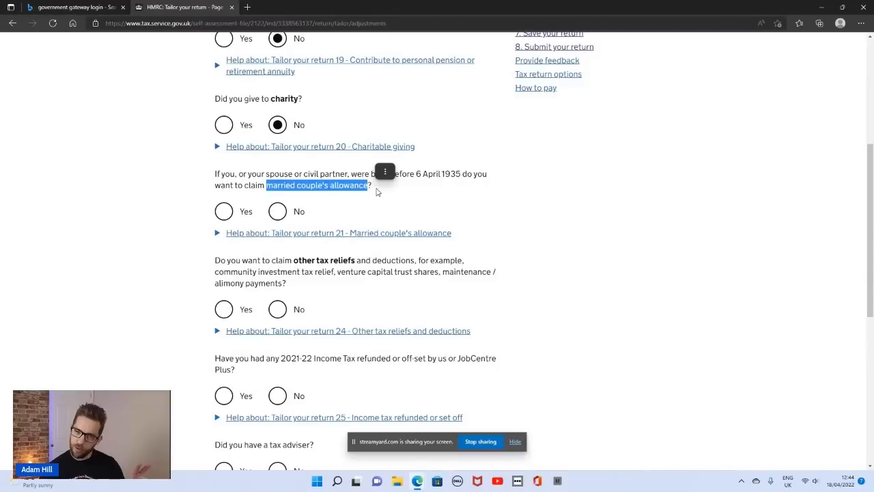
click(282, 212)
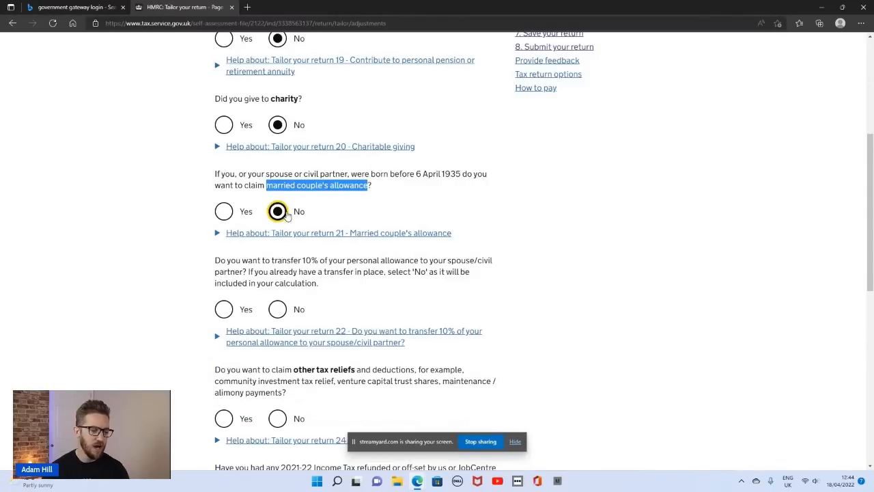
click(383, 196)
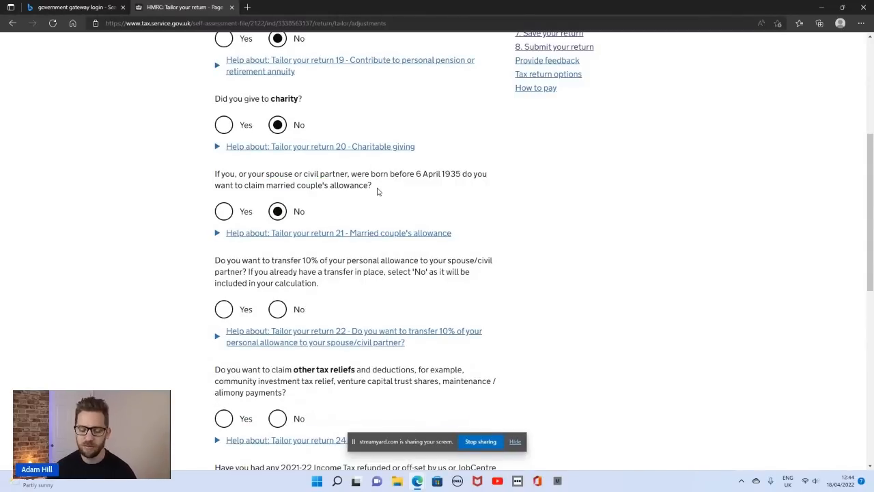
Step: Answer No to transferring 10% of the personal allowance to a spouse or civil partner, dismissing the incoming mail notification
scroll(381, 189, down, 1)
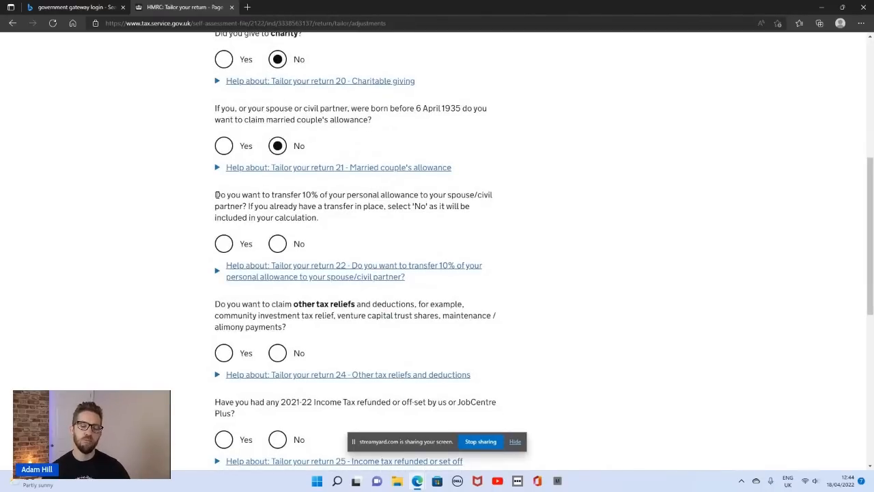
drag(215, 195, 468, 220)
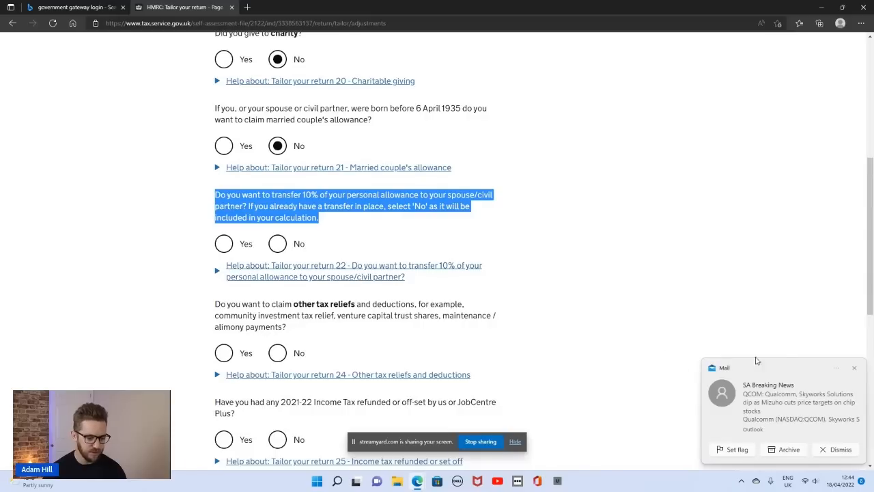
click(836, 450)
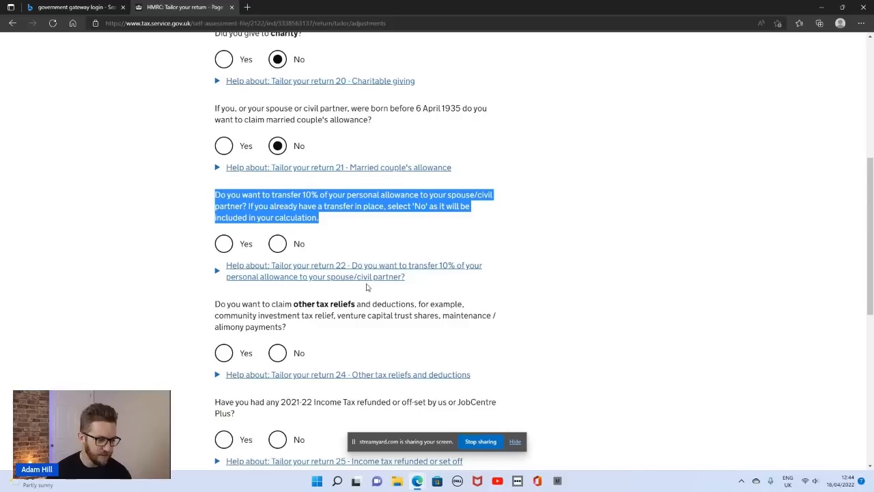
click(283, 248)
Step: Answer No to the question about claiming other tax reliefs and deductions, and review the reliefs listed in its help
scroll(409, 233, down, 3)
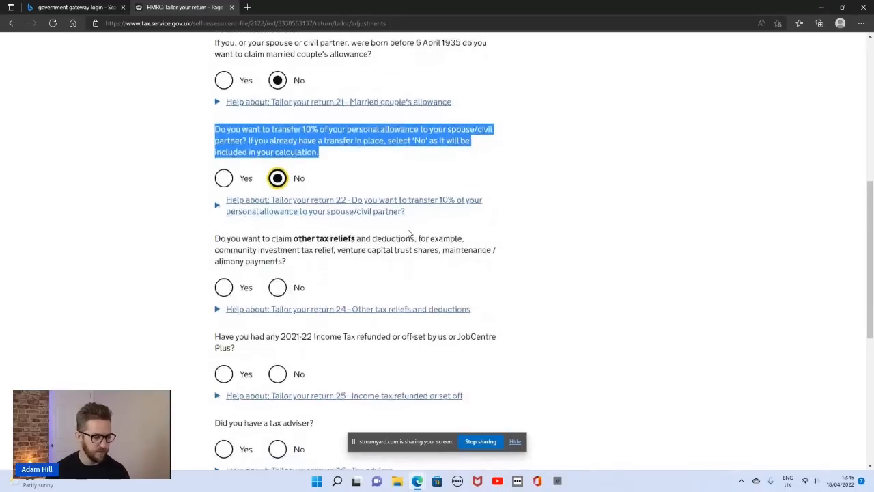
scroll(408, 234, down, 1)
click(343, 146)
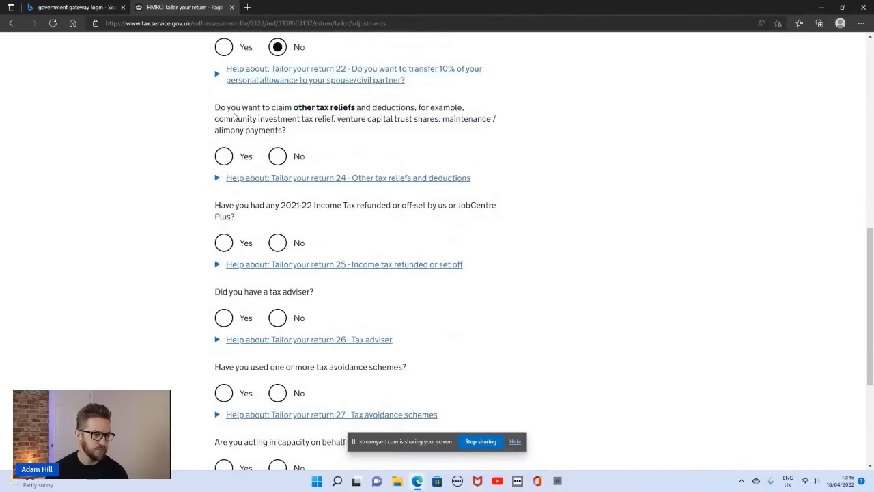
drag(215, 108, 488, 133)
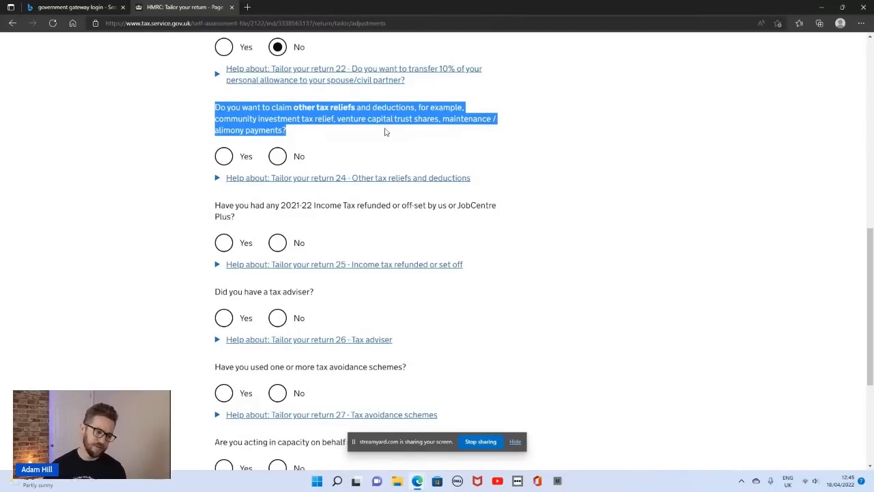
click(279, 160)
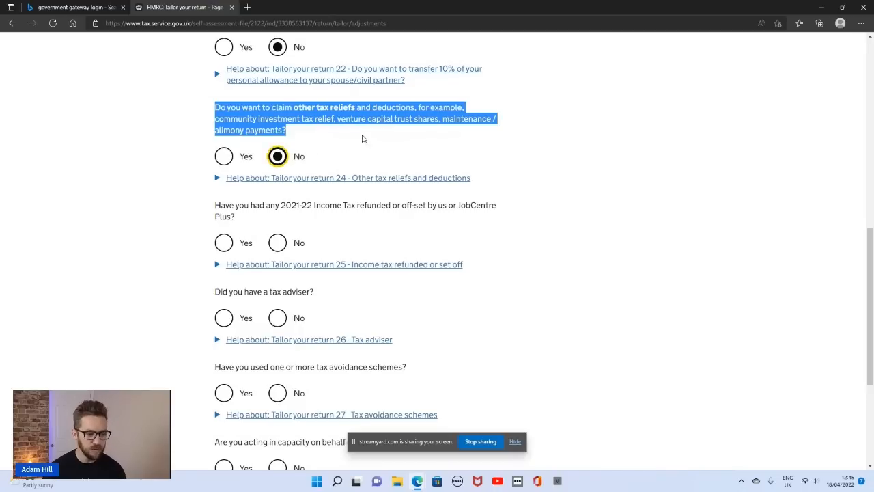
click(385, 182)
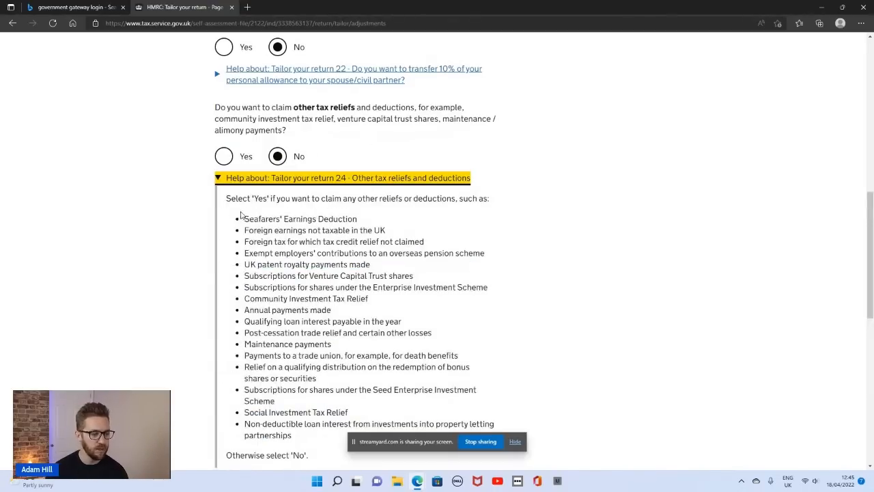
drag(244, 219, 384, 438)
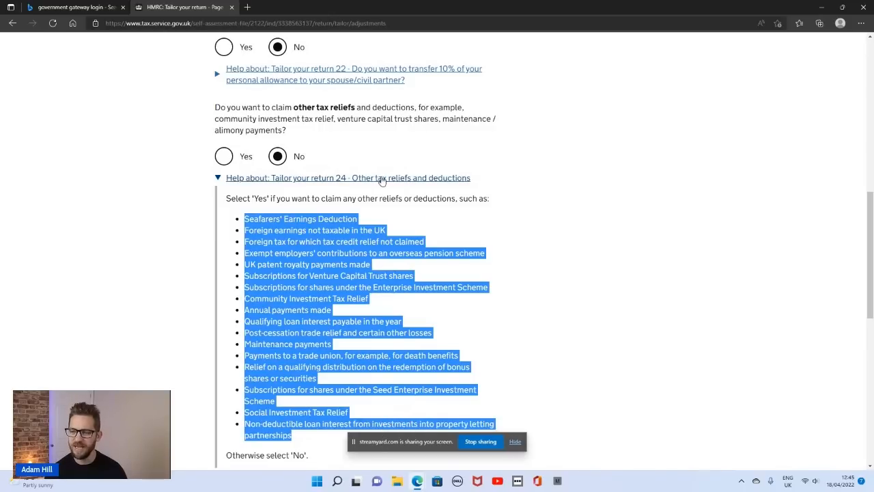
click(369, 222)
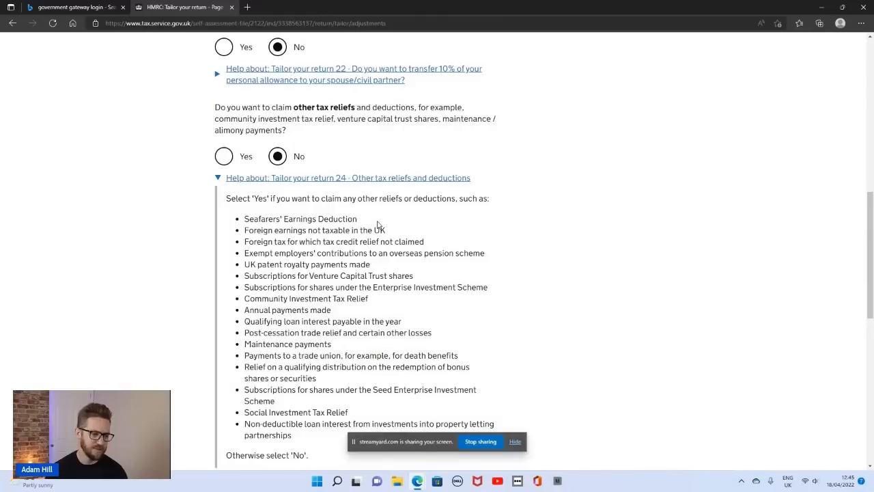
click(304, 179)
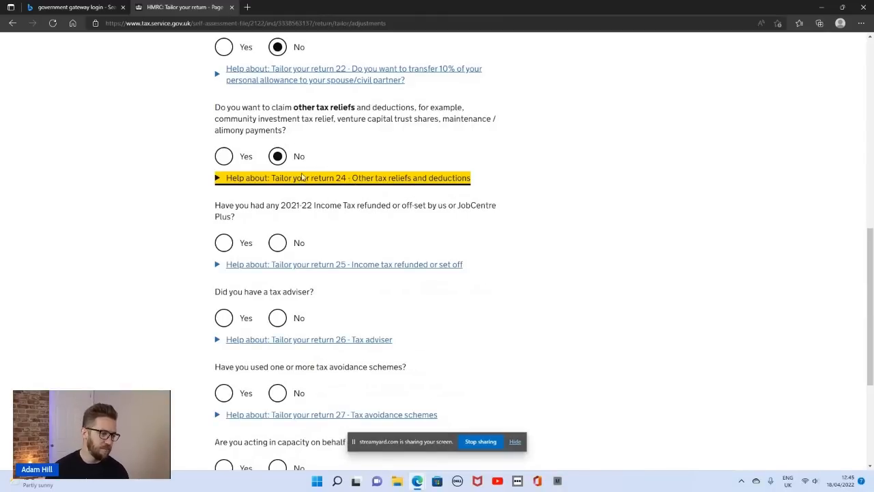
Step: Answer No to having 2021-22 Income Tax refunded or off-set by HMRC or JobCentre Plus, and Yes to having a tax adviser
scroll(355, 231, down, 1)
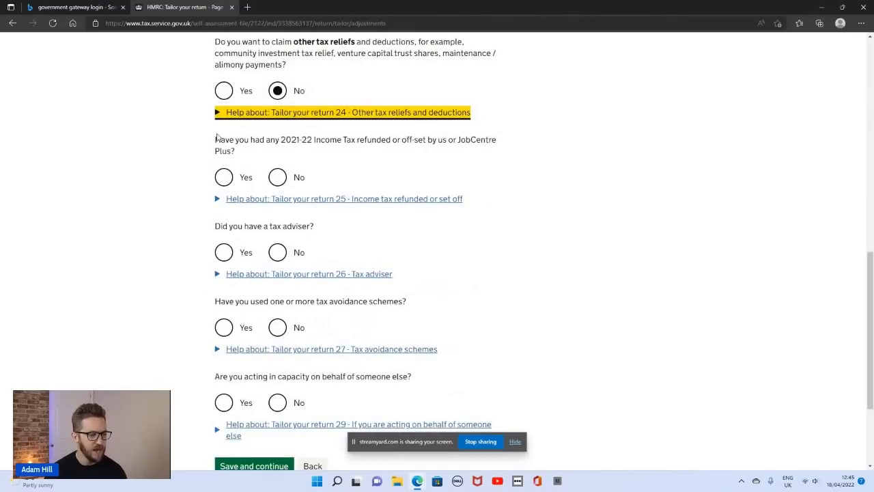
drag(215, 137, 474, 153)
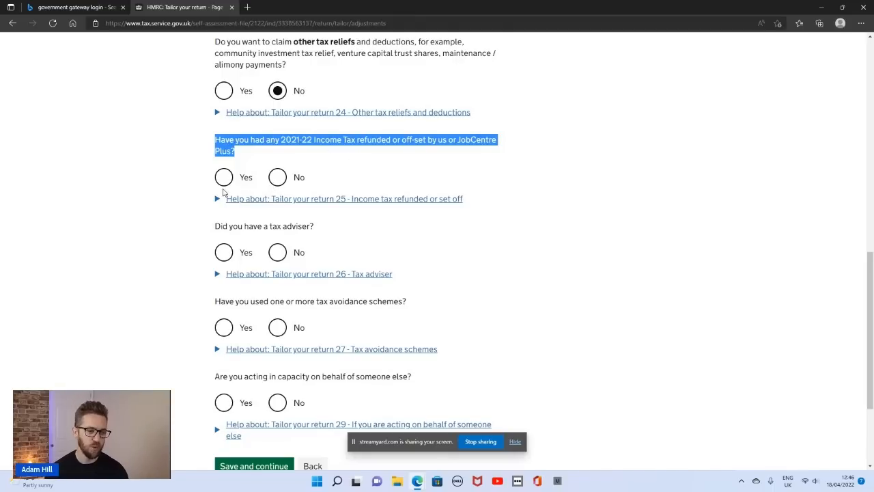
click(300, 179)
click(341, 175)
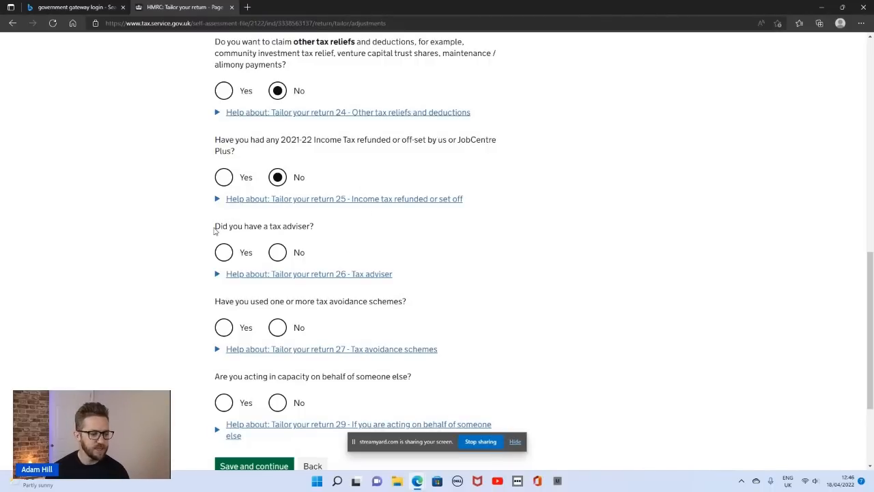
drag(215, 226, 316, 234)
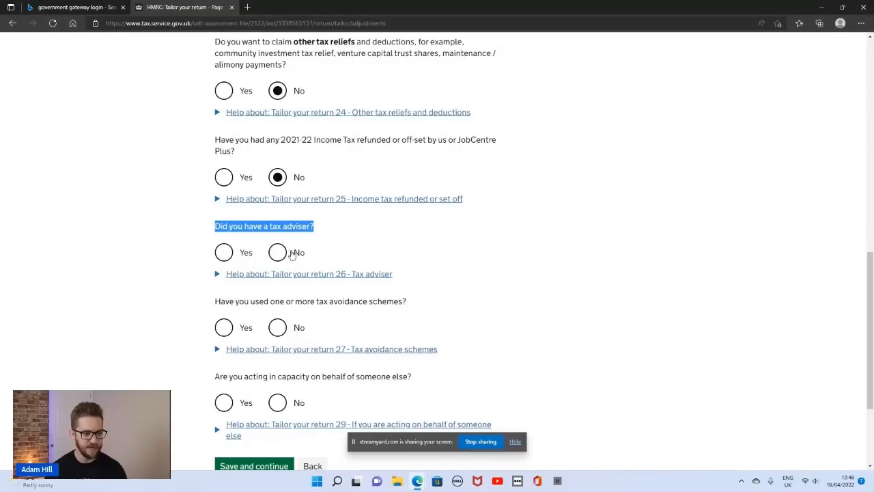
click(238, 257)
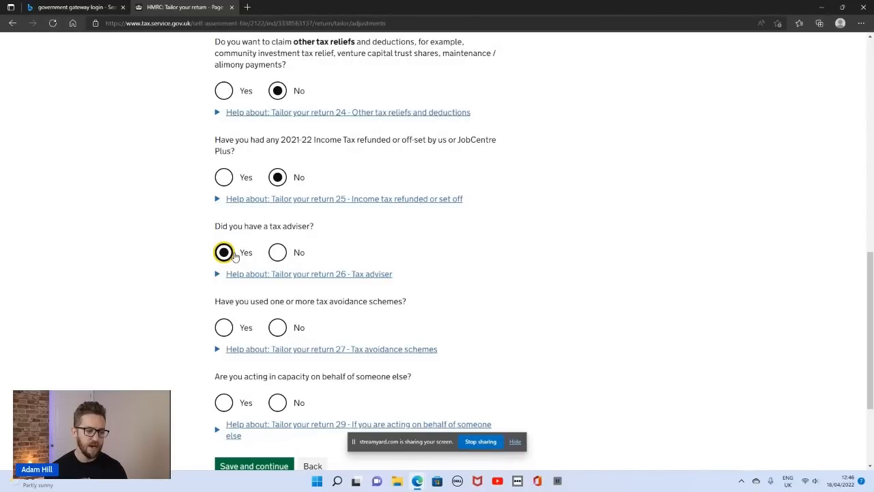
Step: Change the tax adviser answer to No, and answer No to having used one or more tax avoidance schemes
click(285, 254)
scroll(375, 220, down, 1)
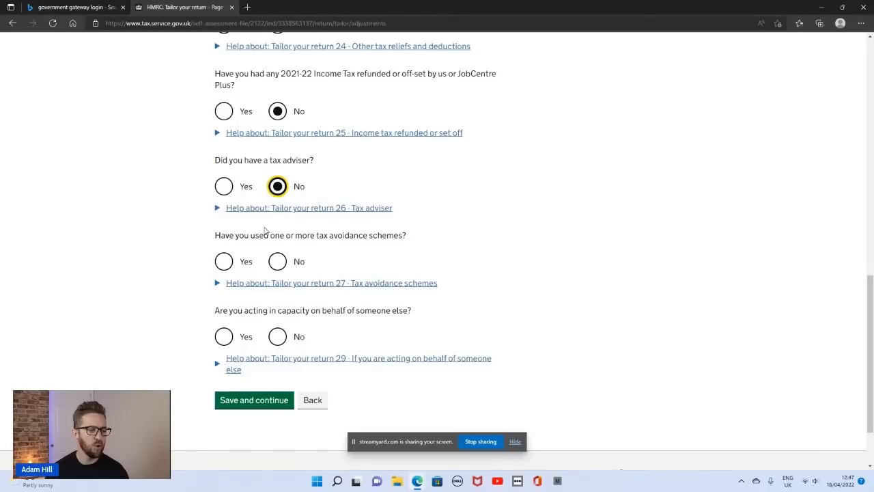
drag(216, 236, 422, 239)
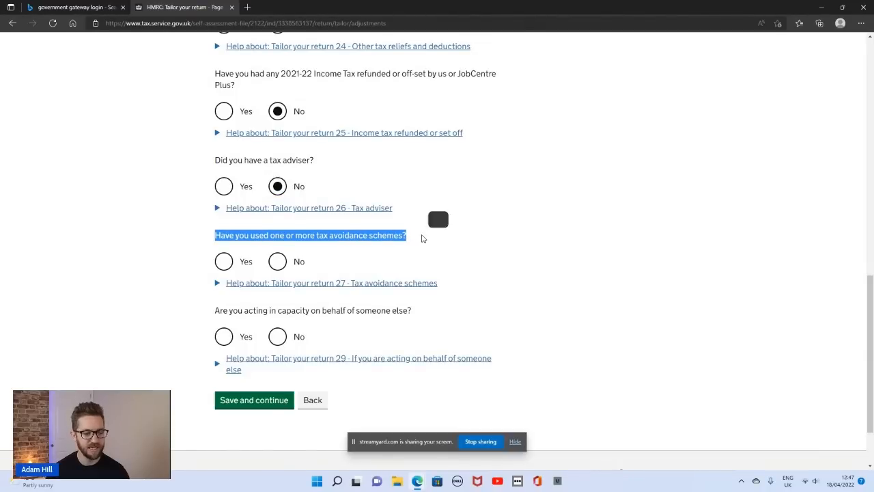
click(276, 262)
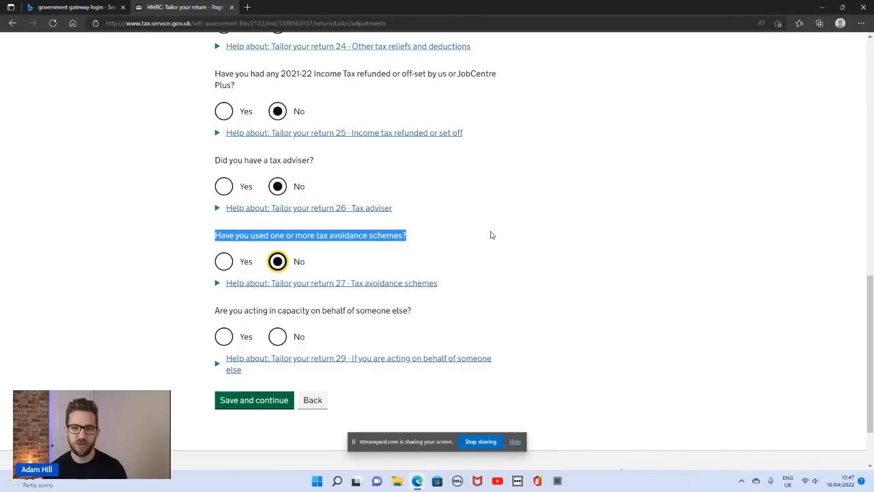
Step: Look back over the page 3 questions on married couple's allowance, personal allowance transfer, other tax reliefs and refunded Income Tax
scroll(471, 185, up, 2)
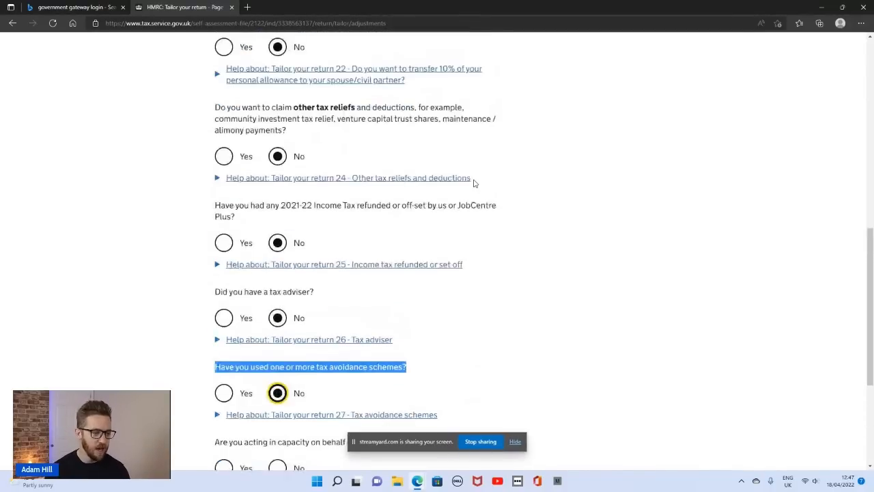
scroll(465, 250, up, 1)
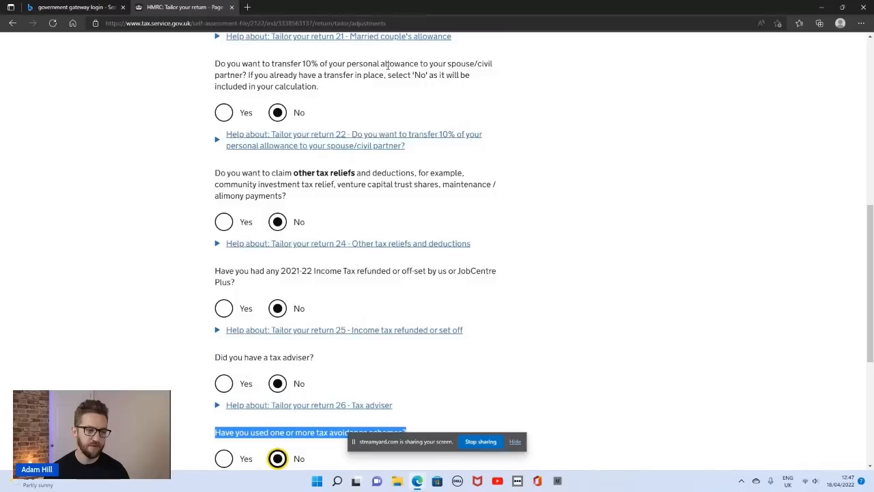
scroll(460, 100, down, 1)
scroll(462, 103, down, 1)
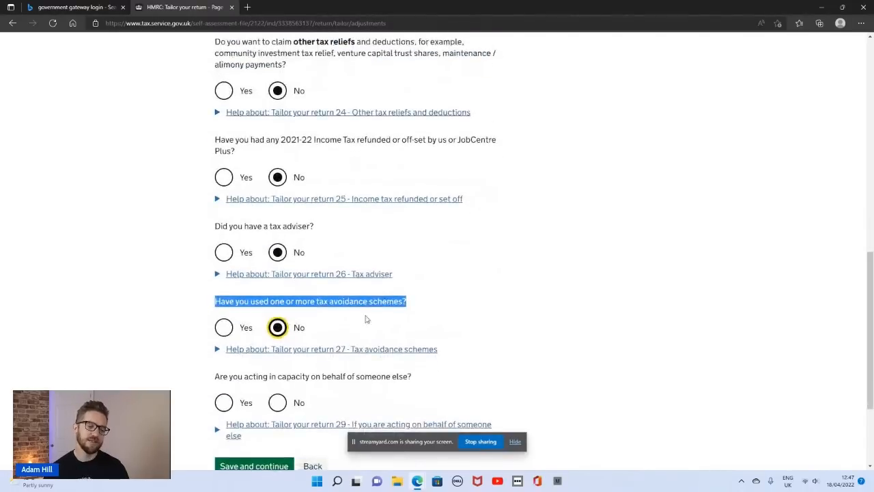
scroll(342, 324, up, 2)
scroll(342, 323, up, 1)
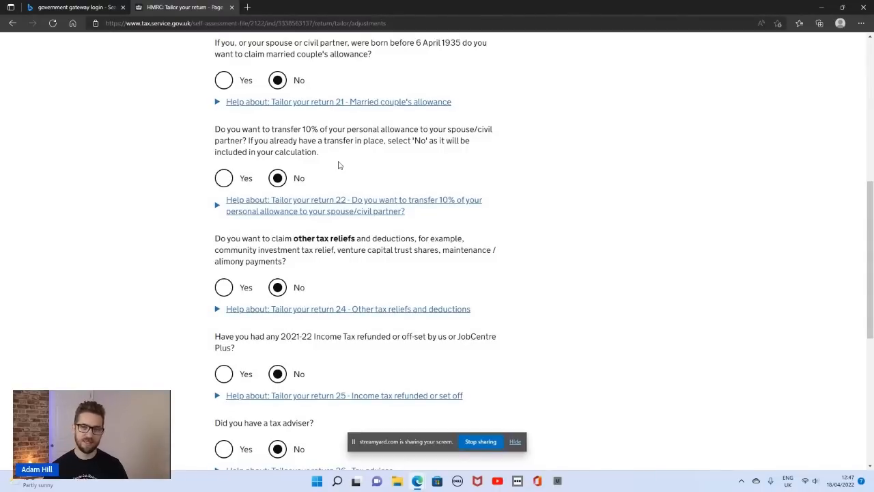
scroll(339, 165, down, 4)
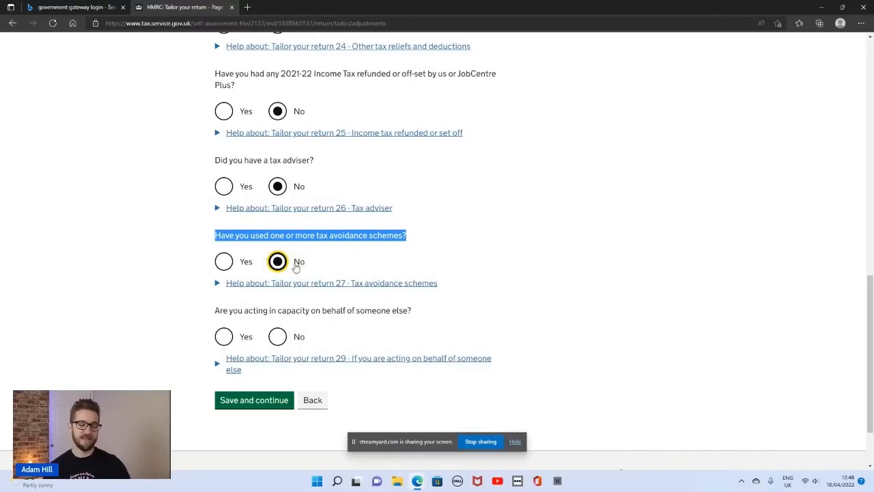
Step: Switch the tax avoidance schemes answer to Yes and back to No, and answer No to acting in capacity on behalf of someone else
click(227, 265)
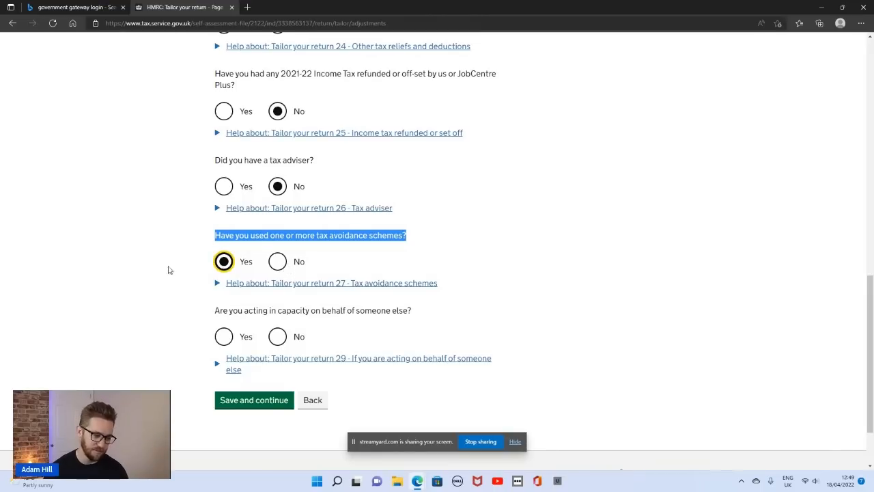
click(280, 265)
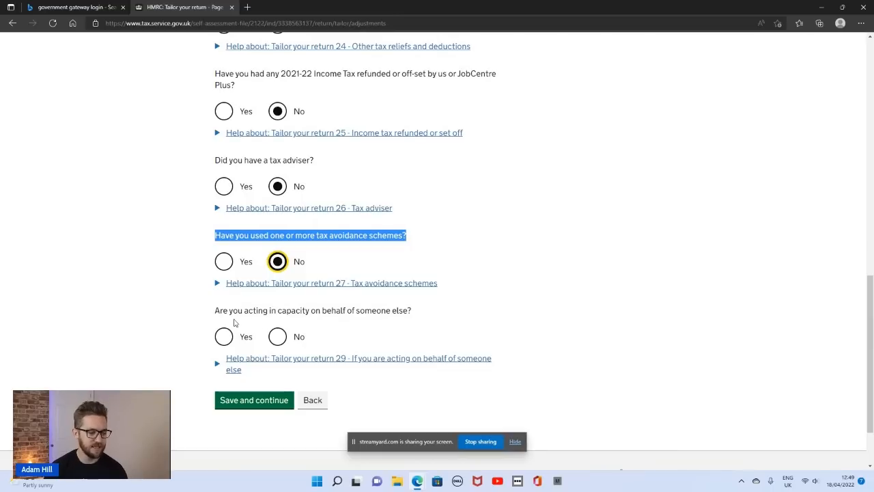
drag(212, 312, 414, 317)
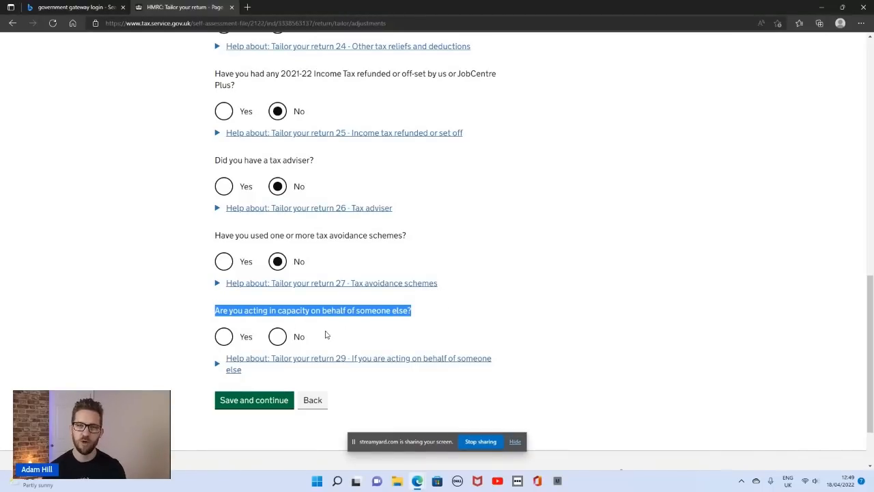
click(277, 339)
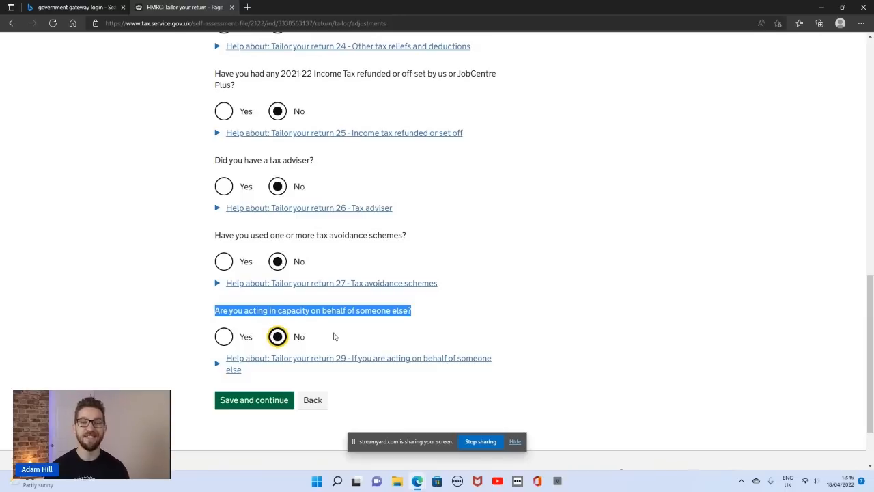
Step: Read the help about acting on behalf of someone else, collapse it, and save the page 3 tailoring answers to continue
click(416, 314)
click(326, 363)
scroll(328, 363, down, 1)
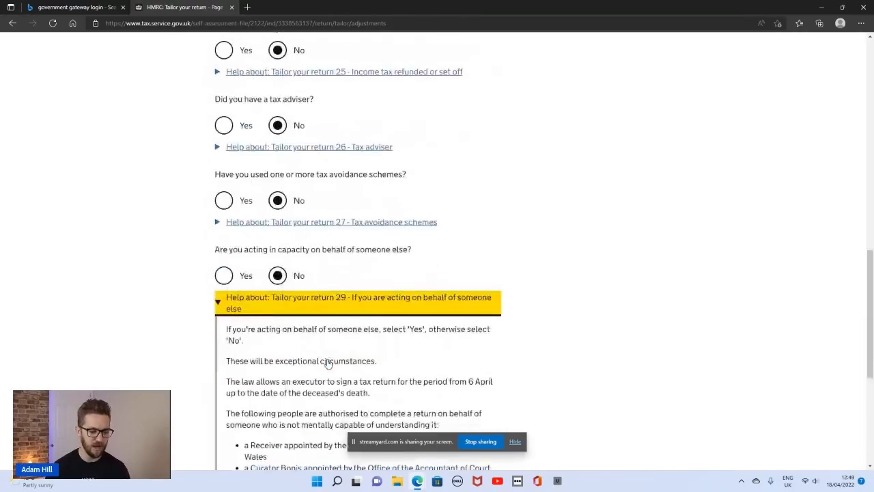
click(227, 359)
drag(227, 358, 375, 355)
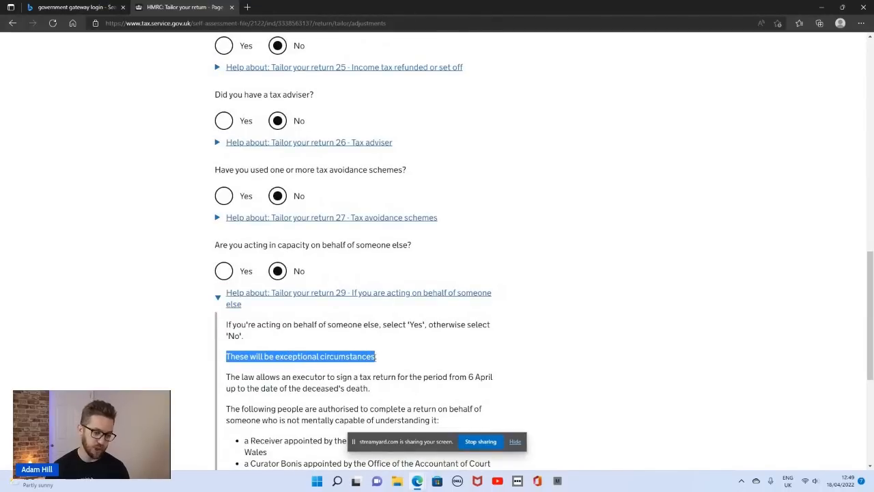
click(334, 298)
click(263, 337)
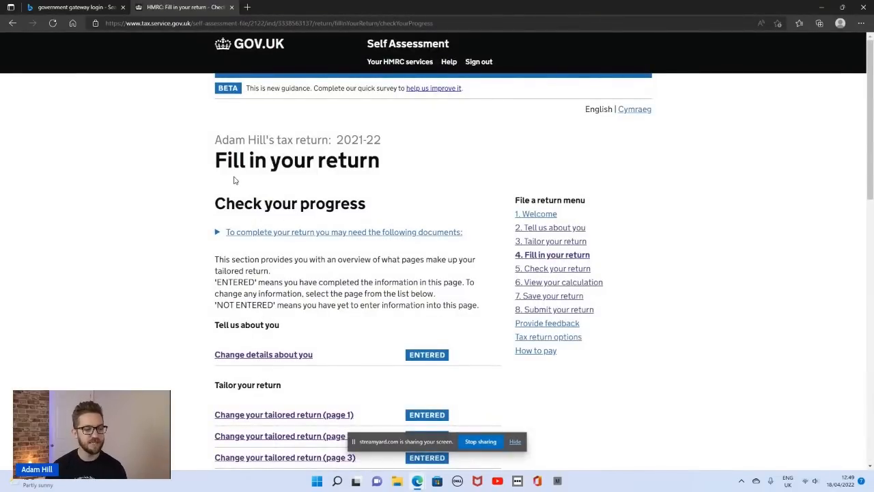
Step: Check the Fill in your return heading against stage 4 in the File a return list
drag(216, 160, 402, 170)
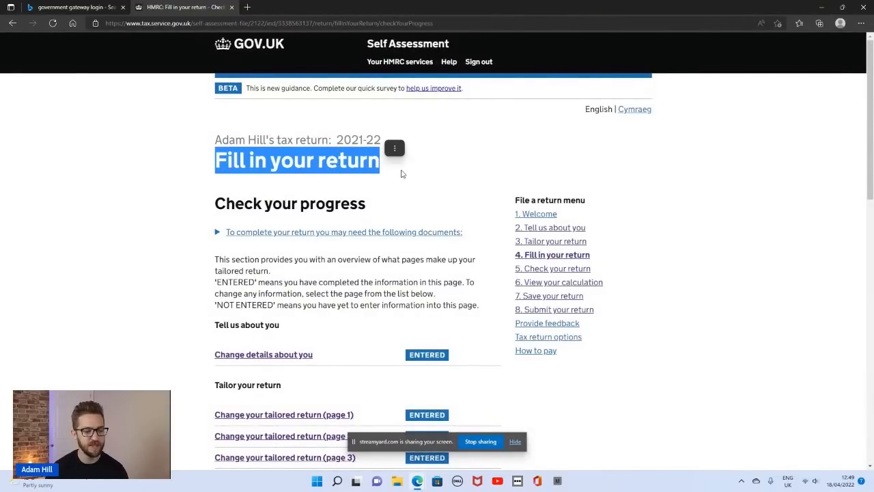
click(613, 262)
drag(612, 263, 516, 254)
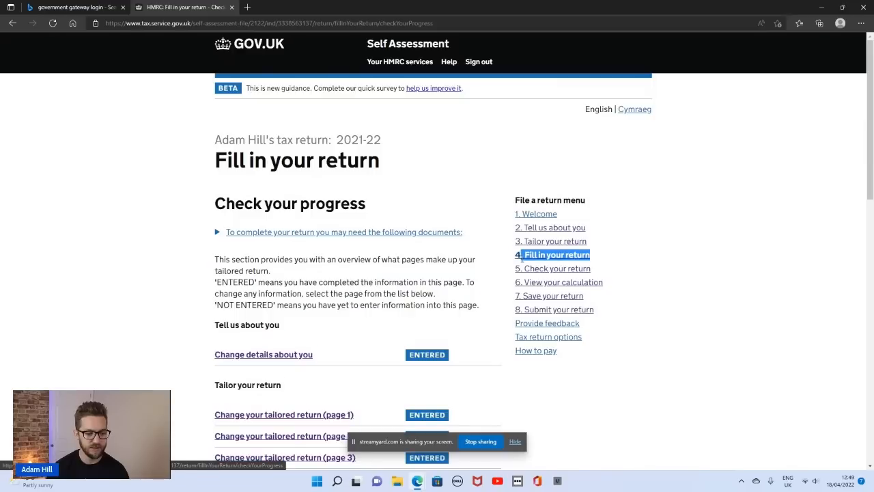
click(534, 243)
click(334, 276)
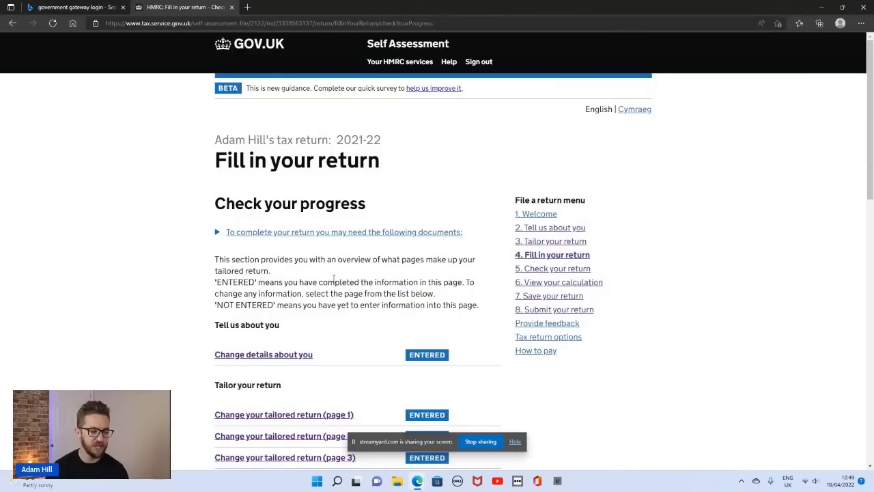
Step: Examine the progress overview for which sections of the tailored return are marked entered or not entered
scroll(341, 279, down, 4)
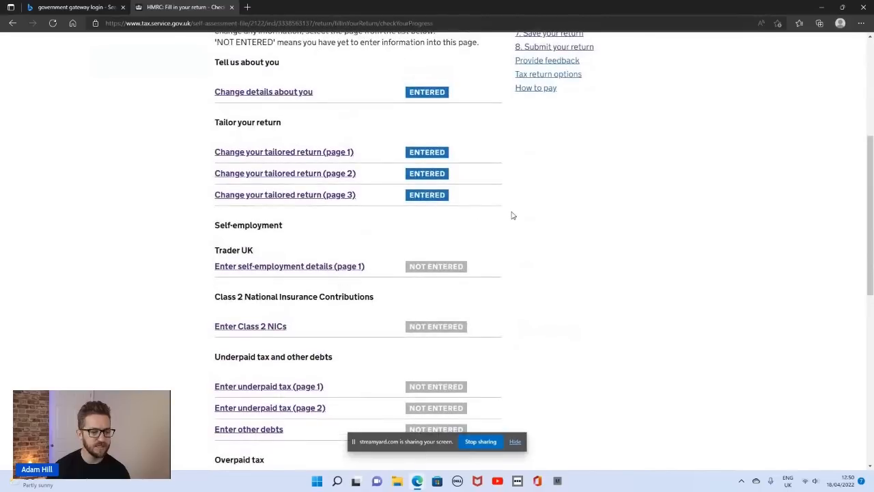
drag(502, 216, 201, 89)
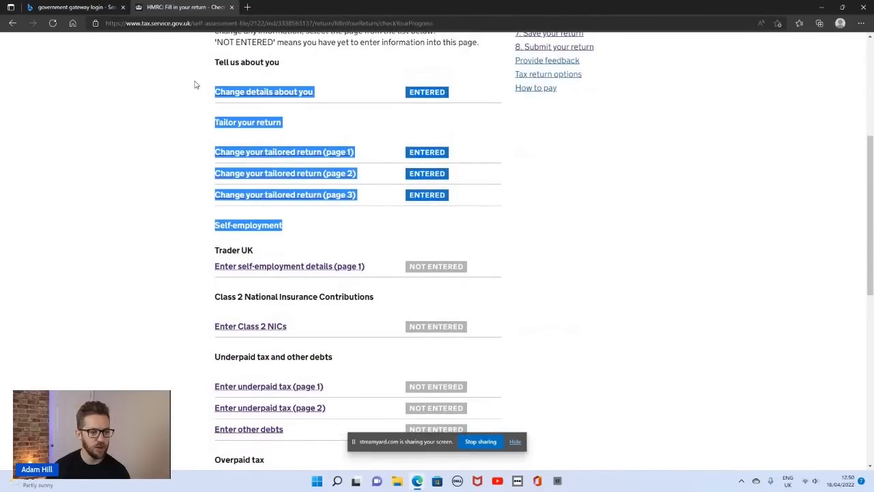
click(426, 195)
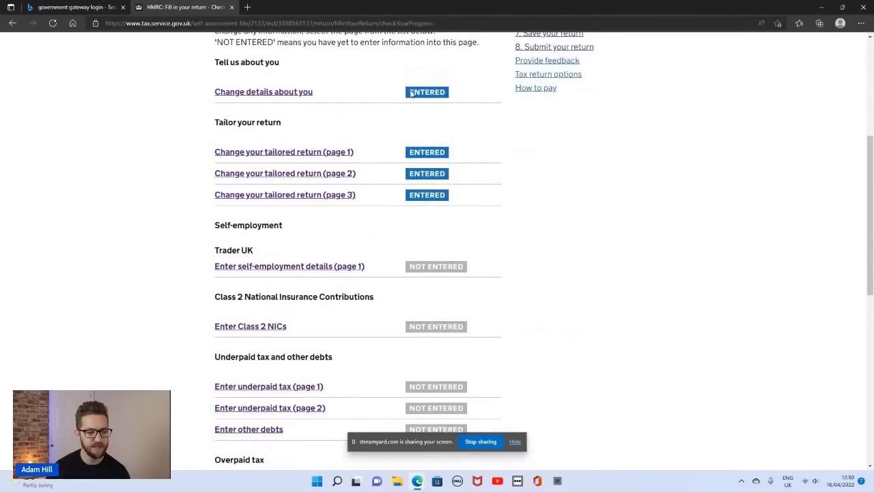
scroll(429, 172, down, 2)
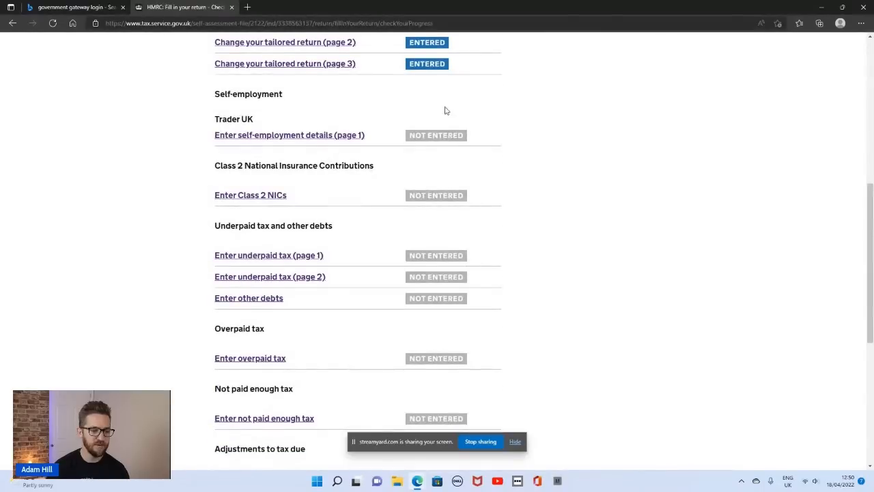
scroll(453, 362, down, 2)
scroll(452, 367, down, 1)
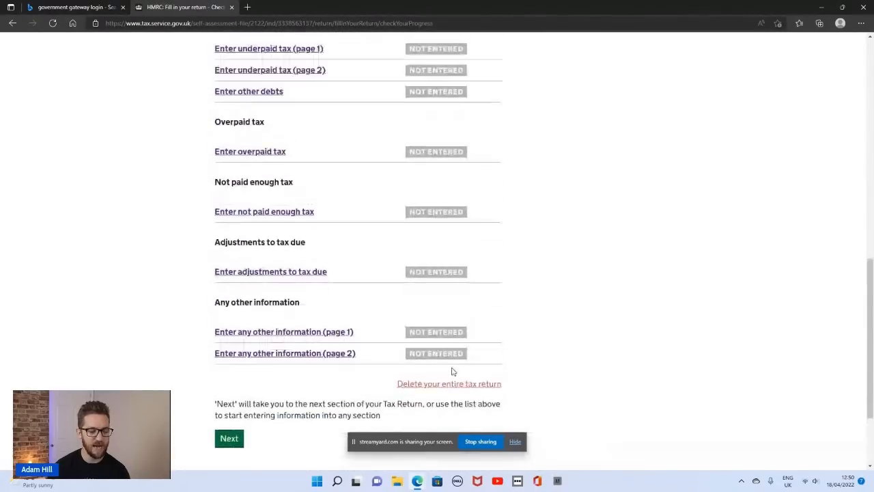
scroll(453, 371, up, 5)
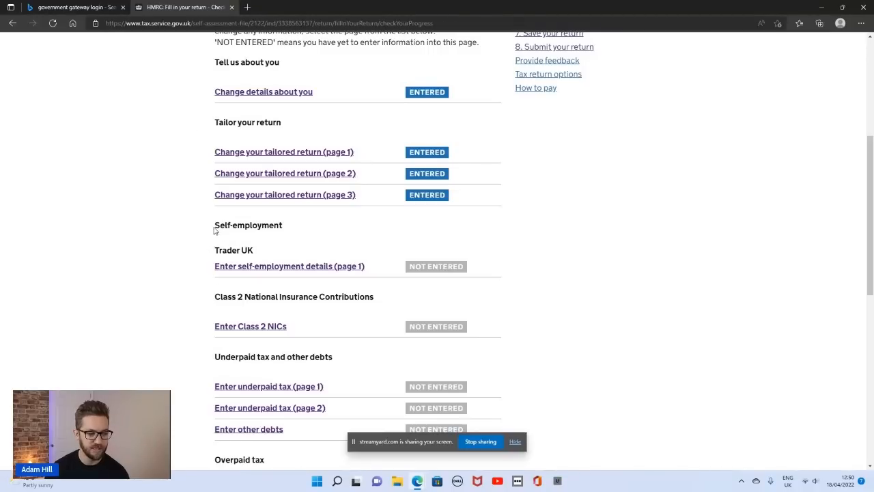
Step: Check the Self-employment section for Trader UK in the progress overview, and open its self-employment details (page 1)
drag(215, 230, 503, 267)
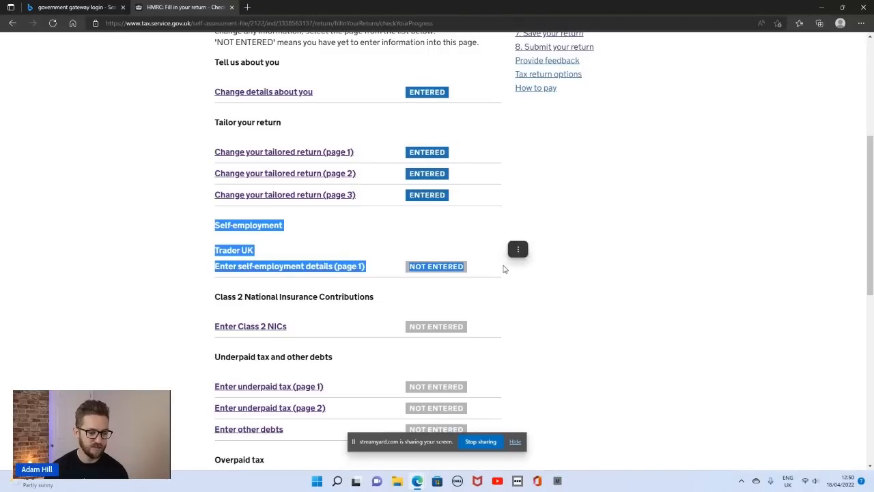
scroll(506, 270, down, 1)
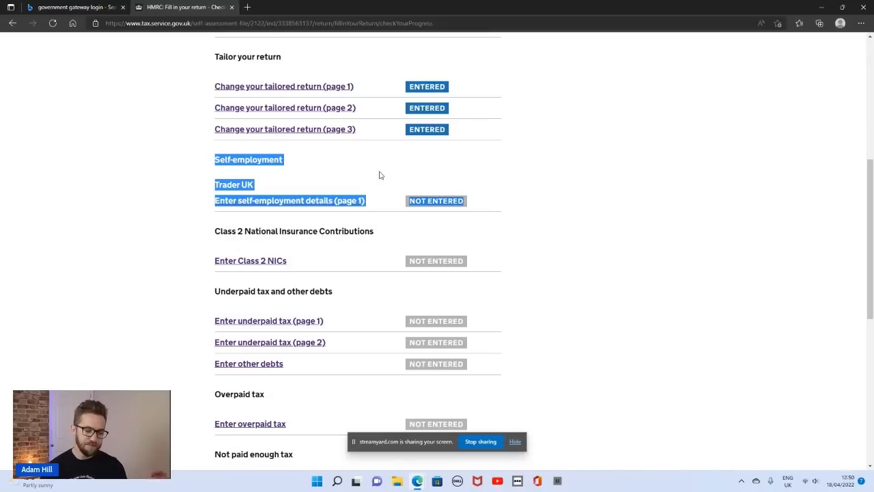
click(330, 180)
scroll(447, 245, up, 3)
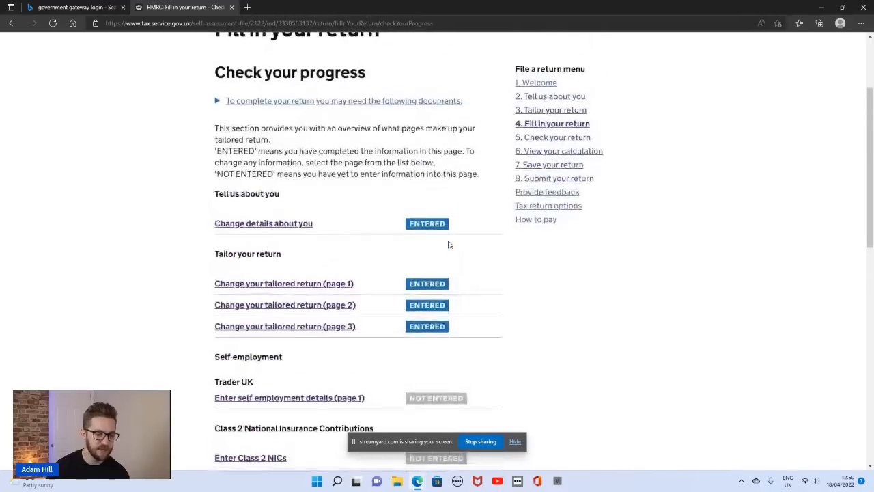
scroll(449, 244, down, 2)
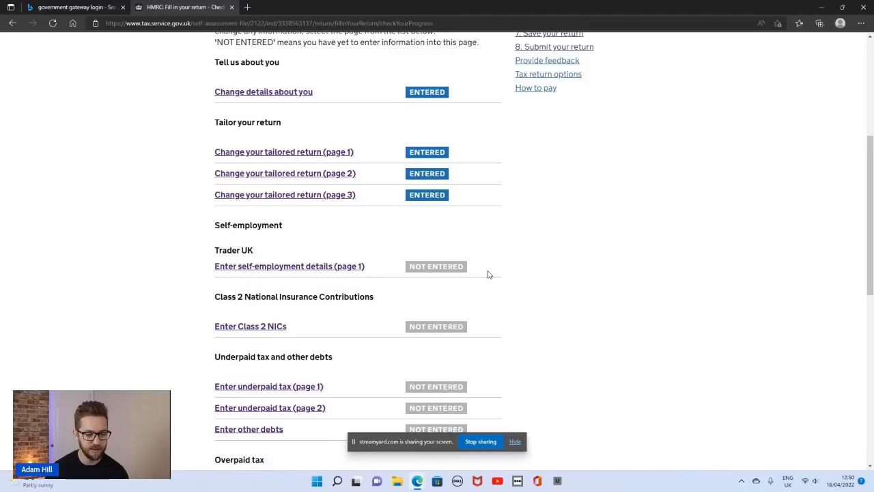
click(338, 267)
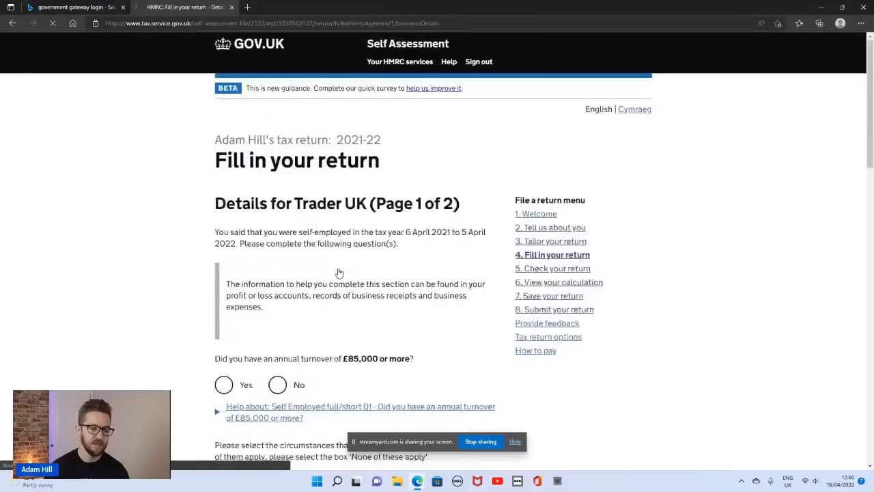
Step: Read the Details for Trader UK page, examining the question about an annual turnover of £85,000 or more
scroll(339, 273, down, 1)
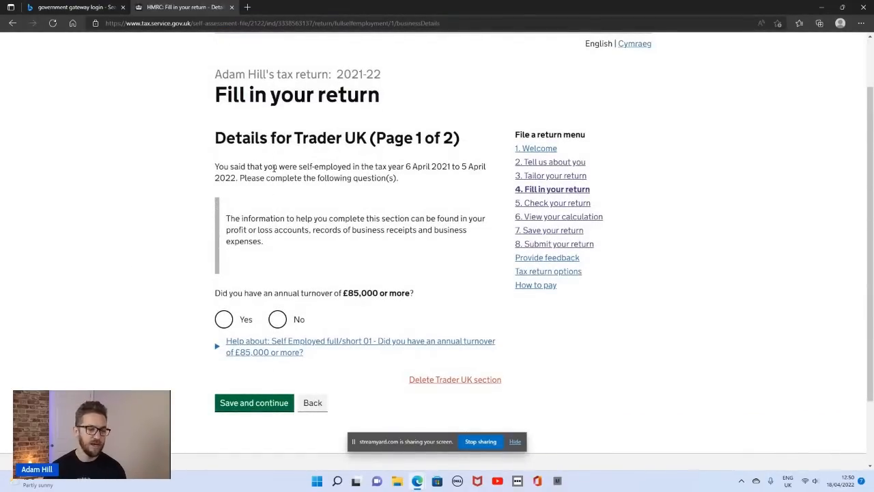
drag(216, 138, 367, 140)
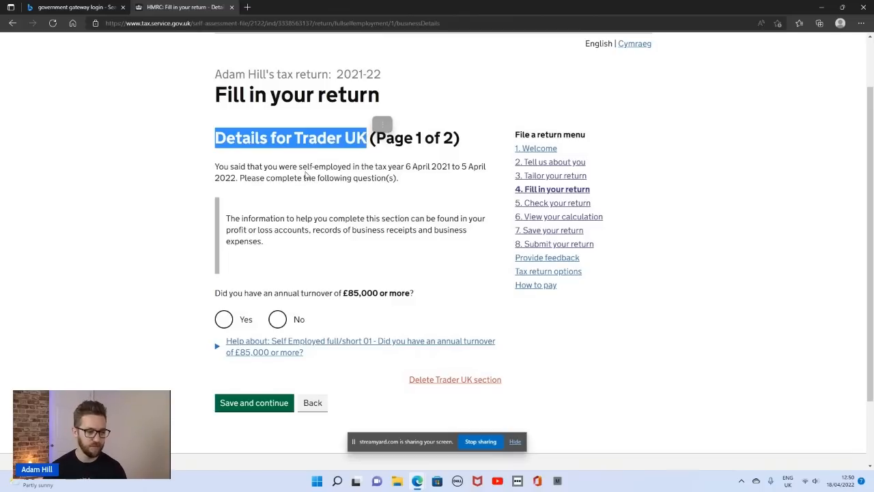
scroll(274, 270, down, 2)
drag(215, 208, 418, 208)
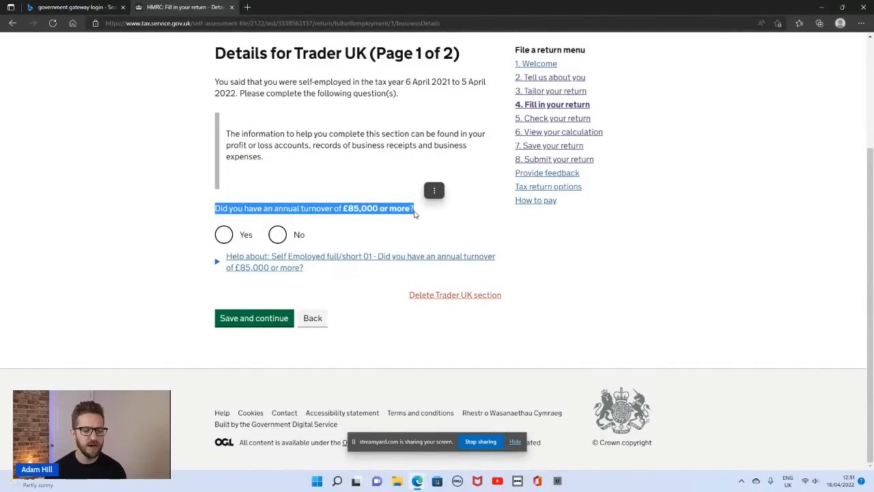
click(345, 207)
drag(345, 208, 378, 210)
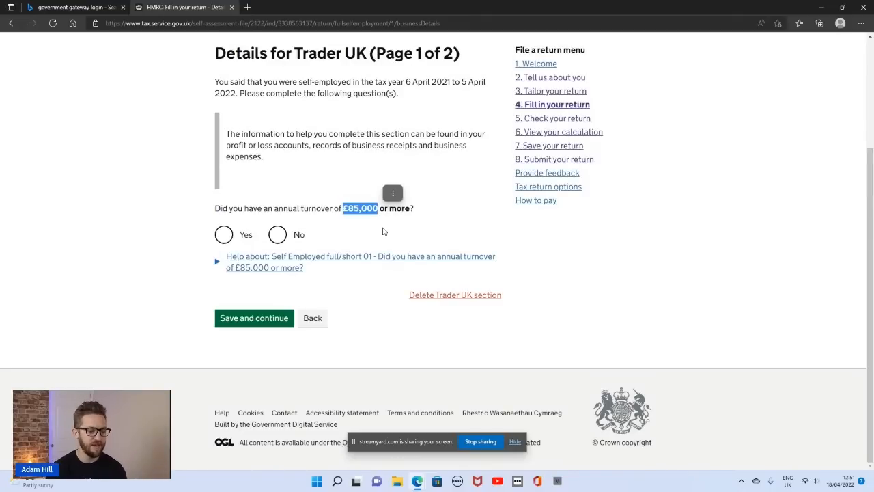
click(383, 232)
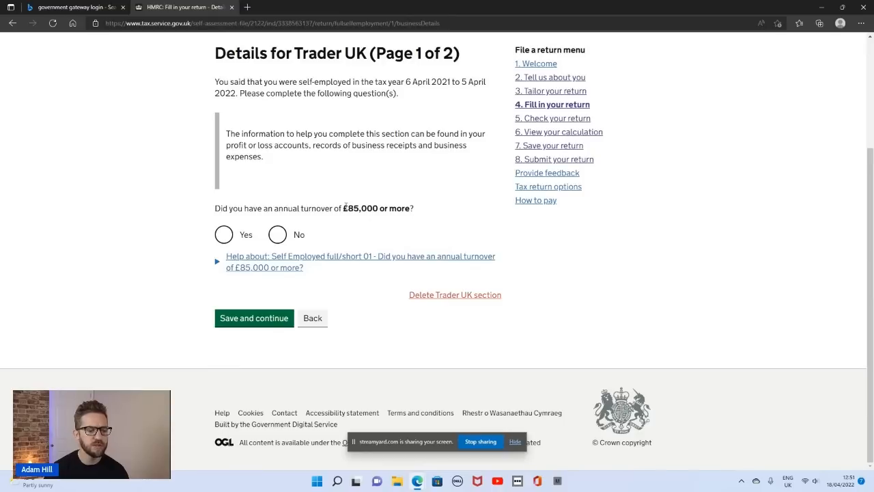
drag(343, 208, 379, 208)
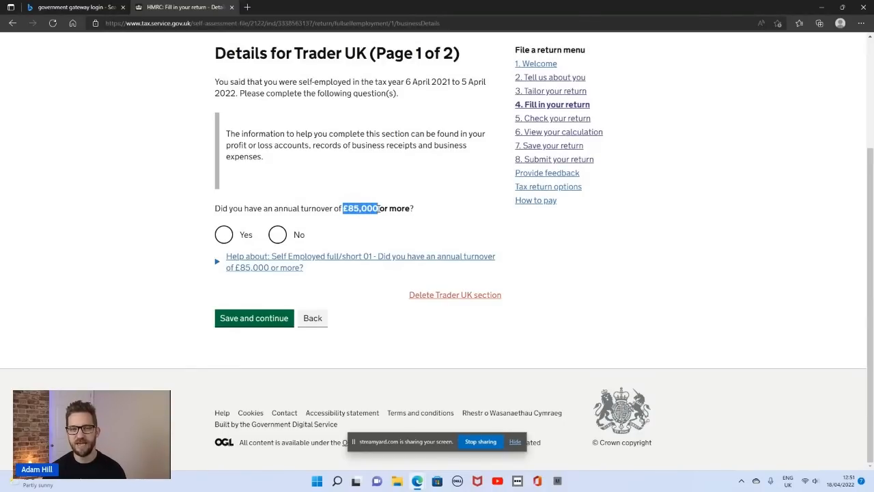
Step: Answer No to the question about an annual turnover of £85,000 or more
drag(379, 209, 379, 212)
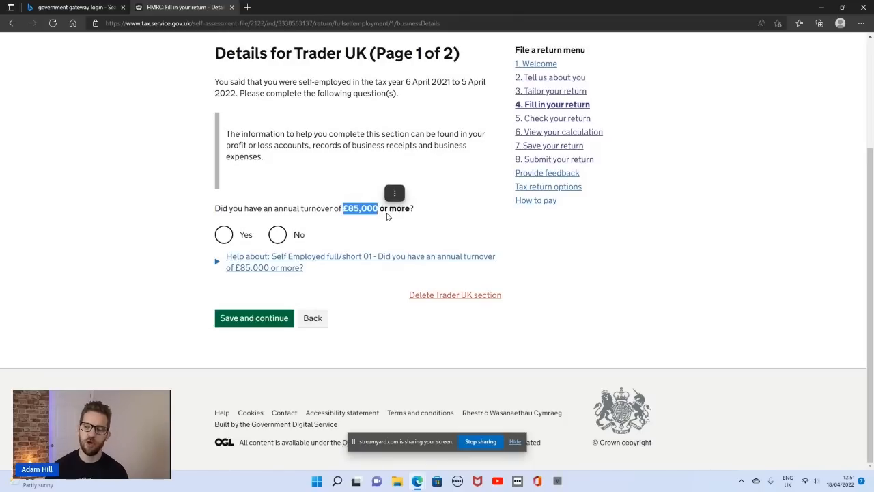
click(386, 213)
drag(382, 208, 346, 212)
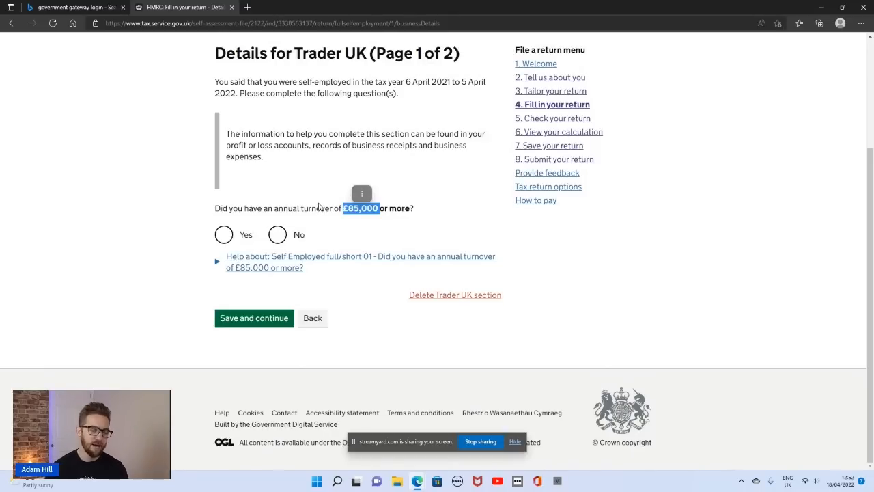
click(281, 236)
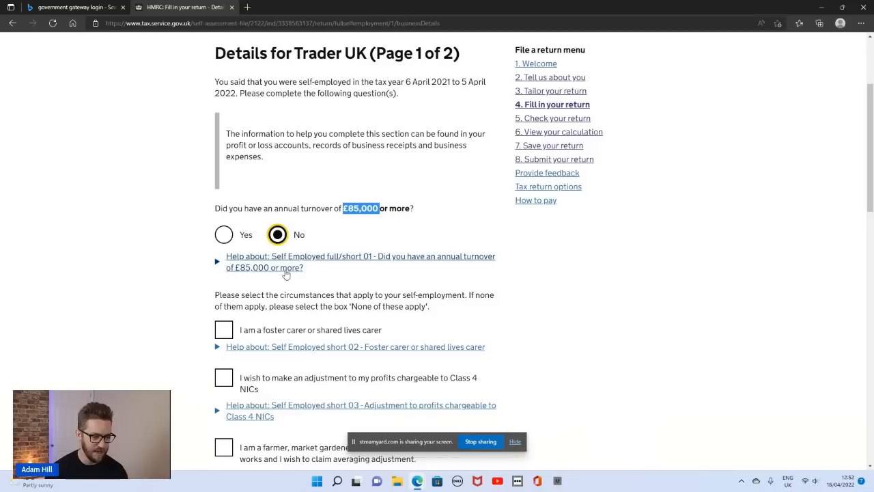
click(388, 224)
Step: Read through the list of self-employment circumstances, from foster carer to None of these apply, to judge which ones are relevant
scroll(338, 253, down, 3)
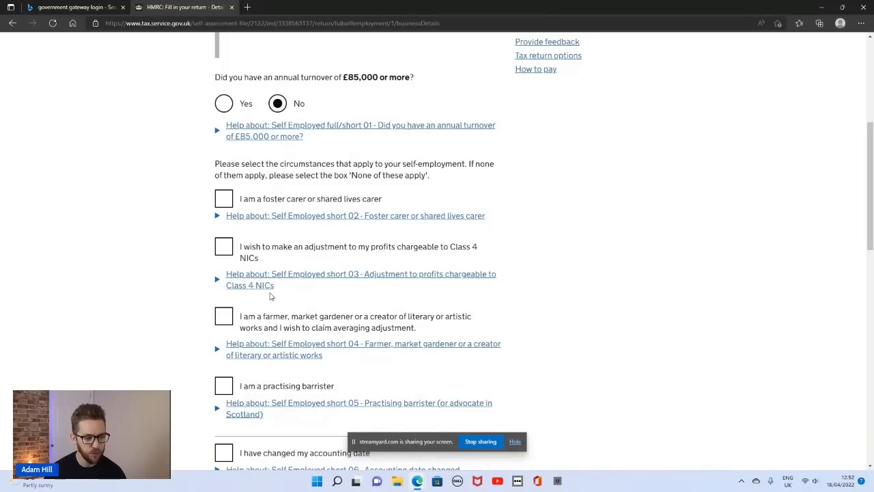
scroll(273, 308, down, 1)
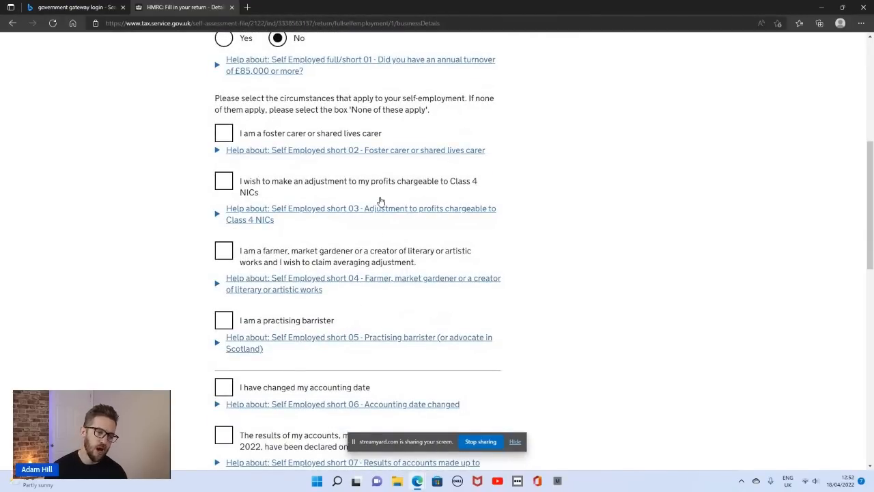
drag(377, 137, 264, 136)
click(397, 138)
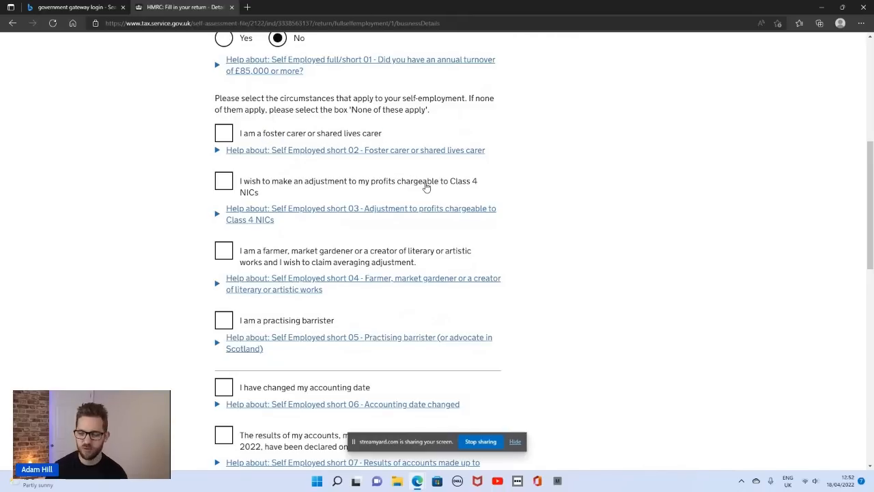
scroll(387, 237, down, 1)
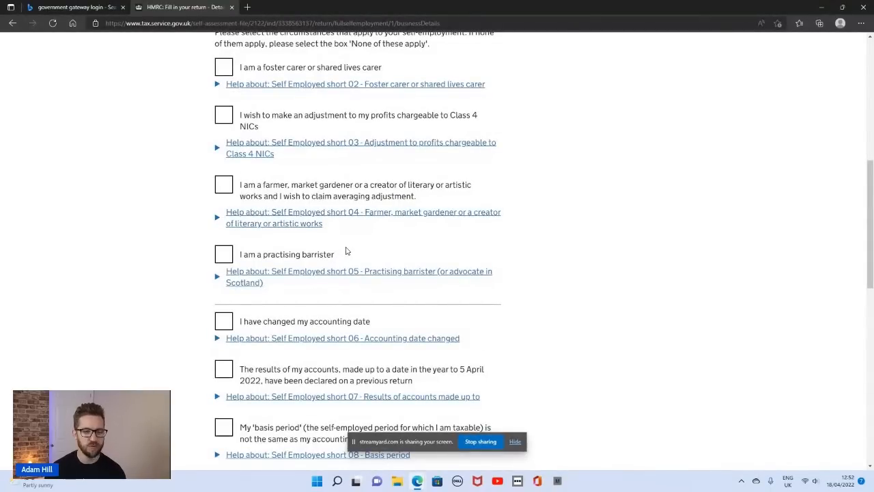
scroll(348, 251, down, 1)
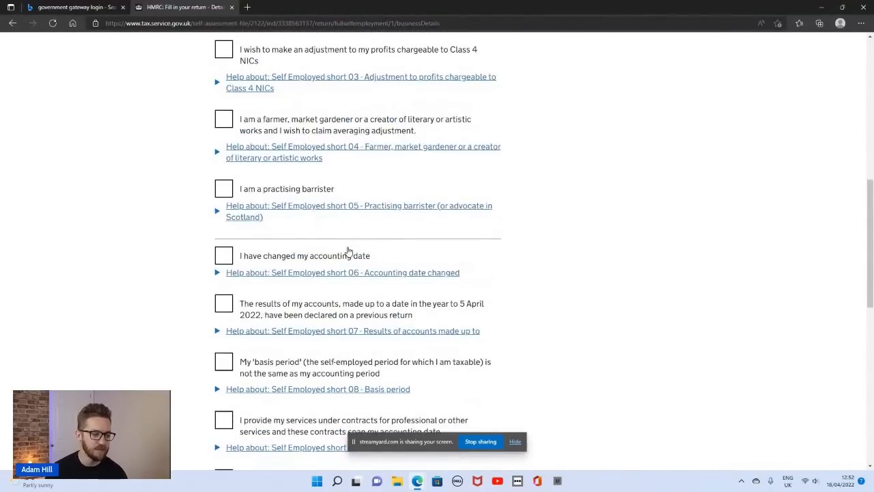
scroll(347, 250, down, 5)
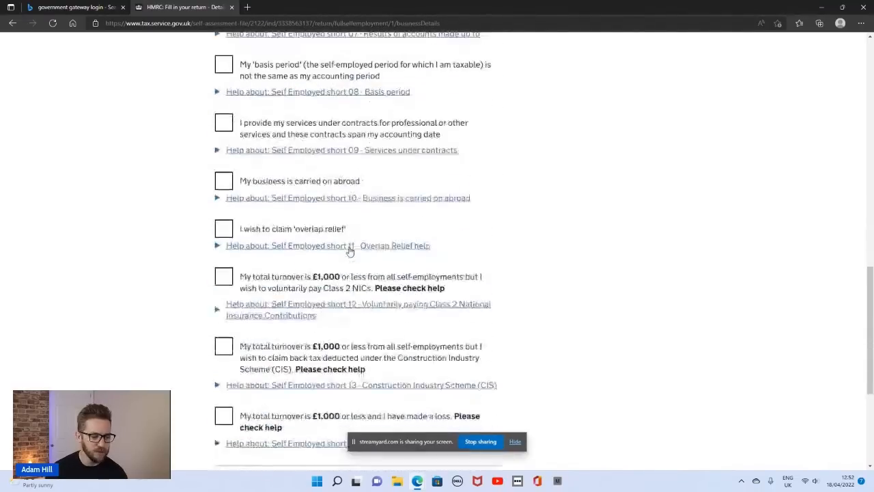
scroll(350, 252, down, 3)
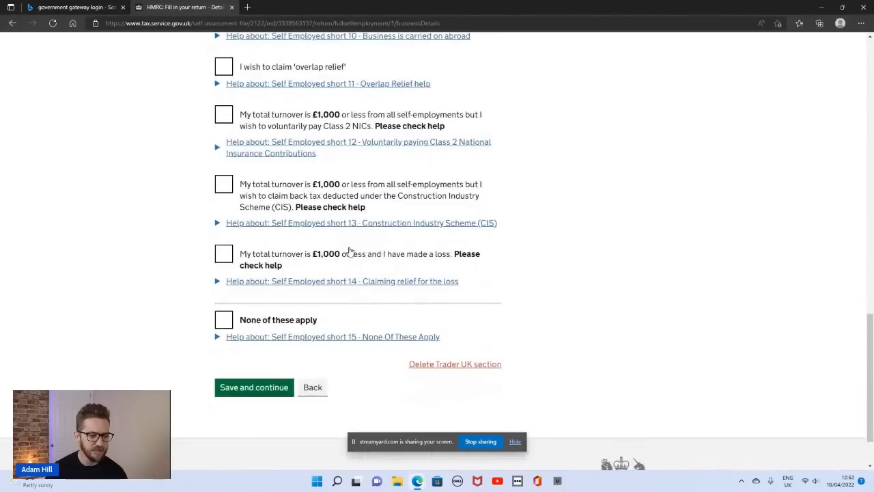
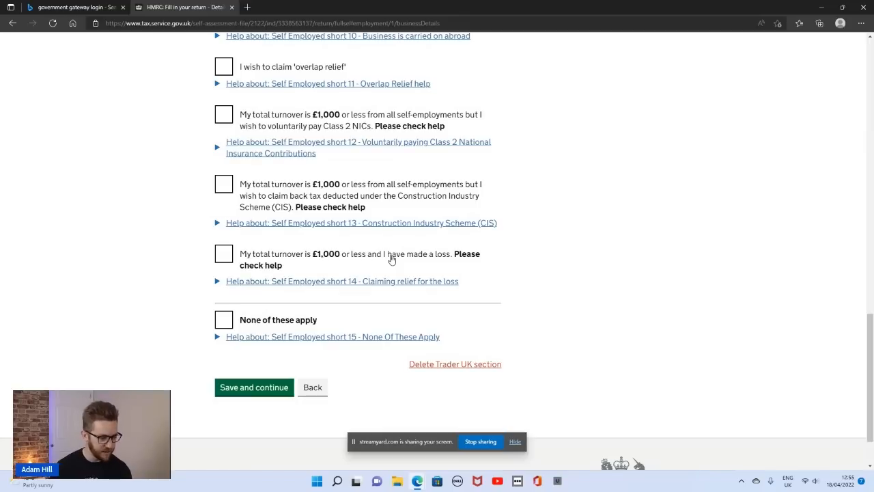
Step: Declare that none of the listed self-employment circumstances apply, and save page 1 of the Trader UK details
click(219, 259)
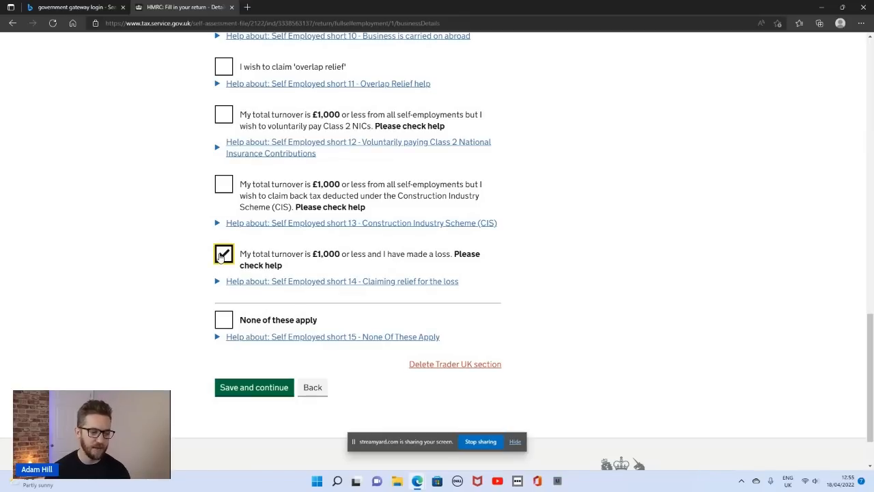
click(222, 256)
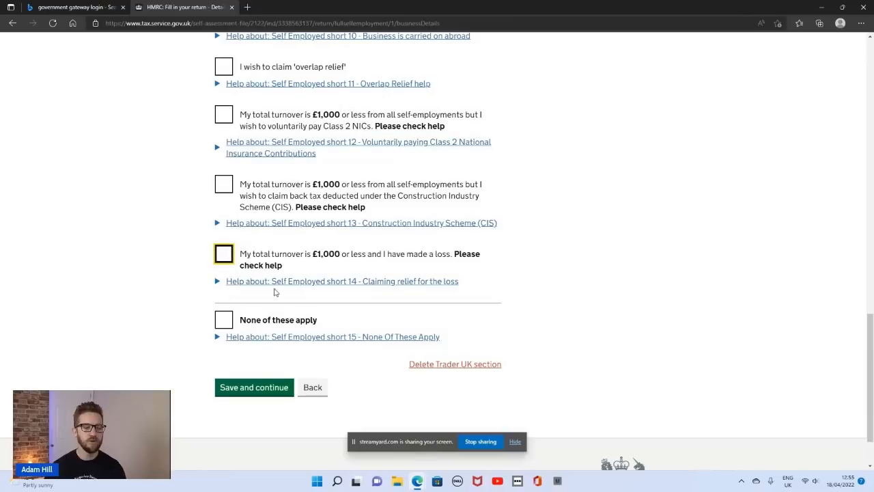
click(226, 320)
scroll(303, 260, up, 3)
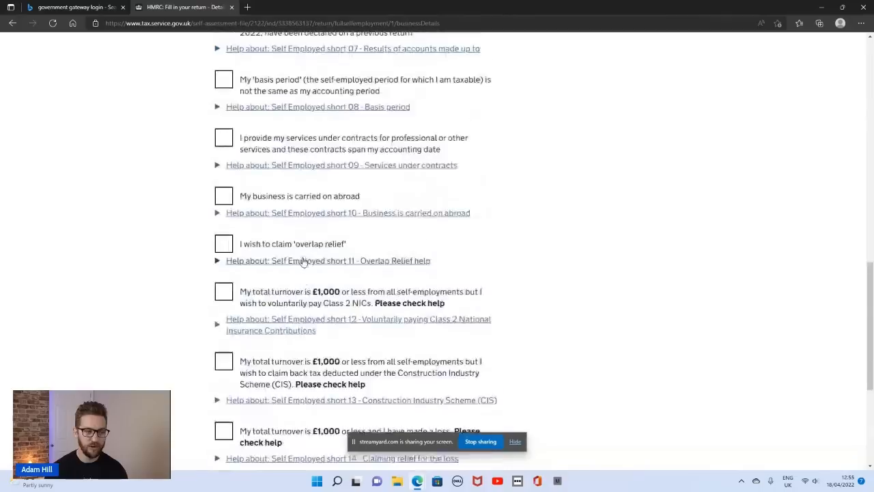
scroll(303, 260, down, 4)
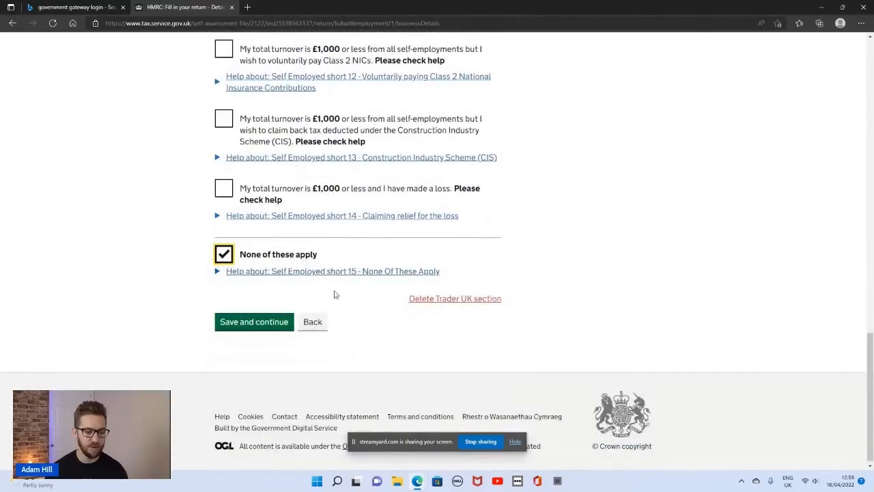
click(273, 320)
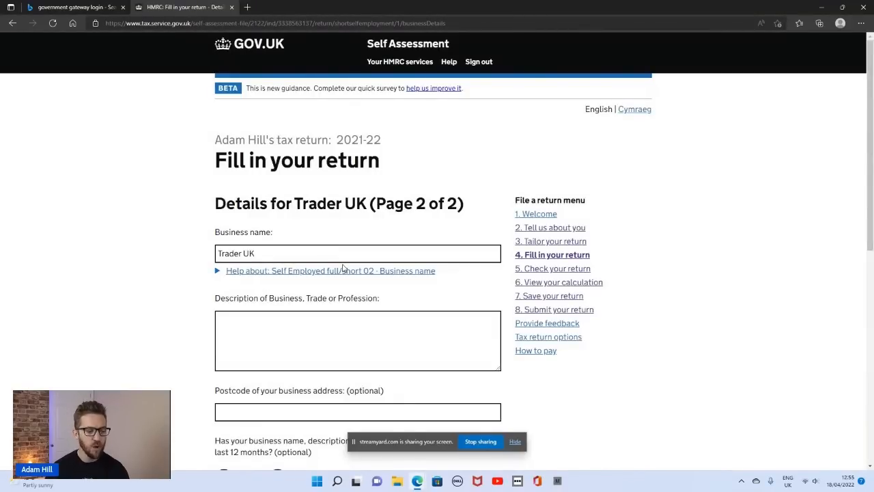
Step: Enter "Youtube channel" as the description of the business, trade or profession
scroll(343, 268, down, 1)
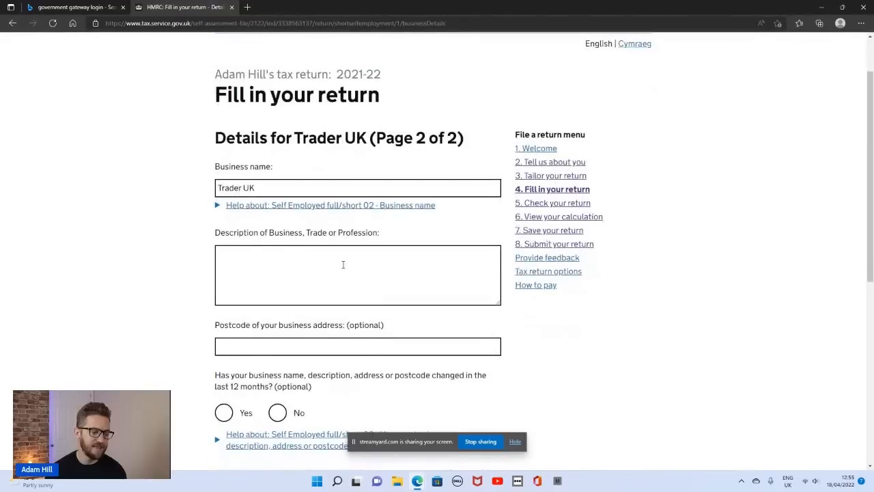
click(323, 263)
scroll(323, 262, down, 1)
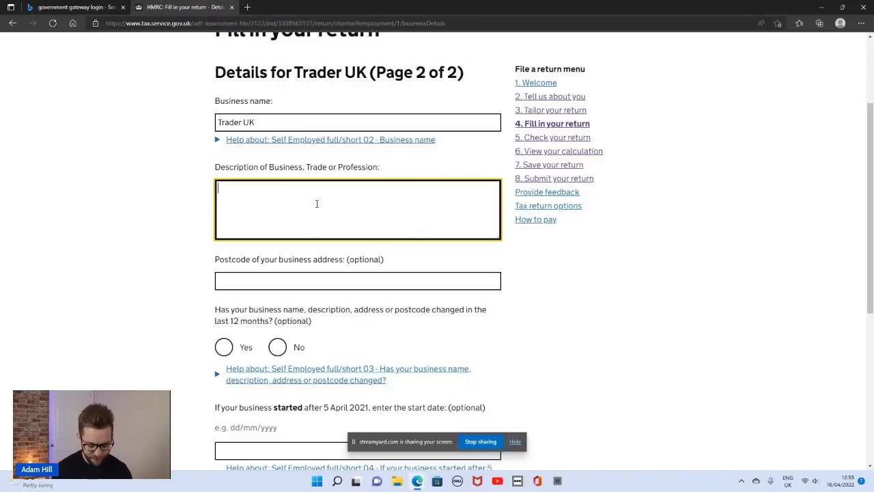
text(Youtube c)
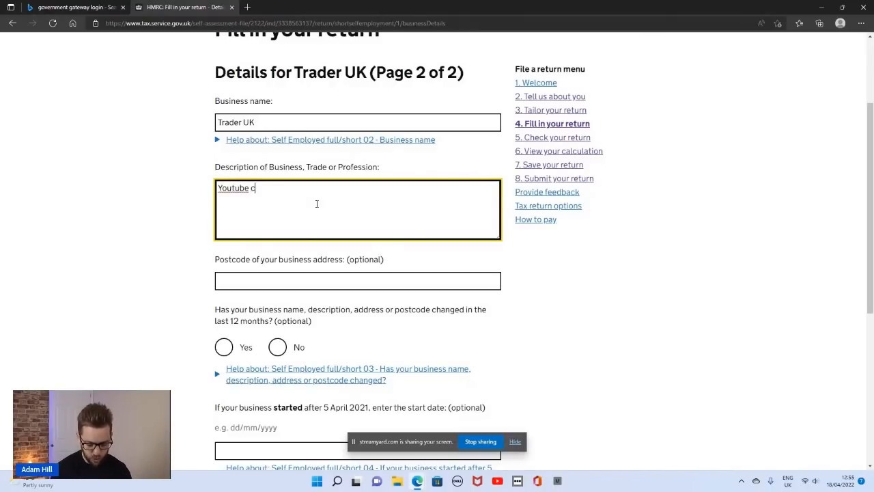
text(hannel)
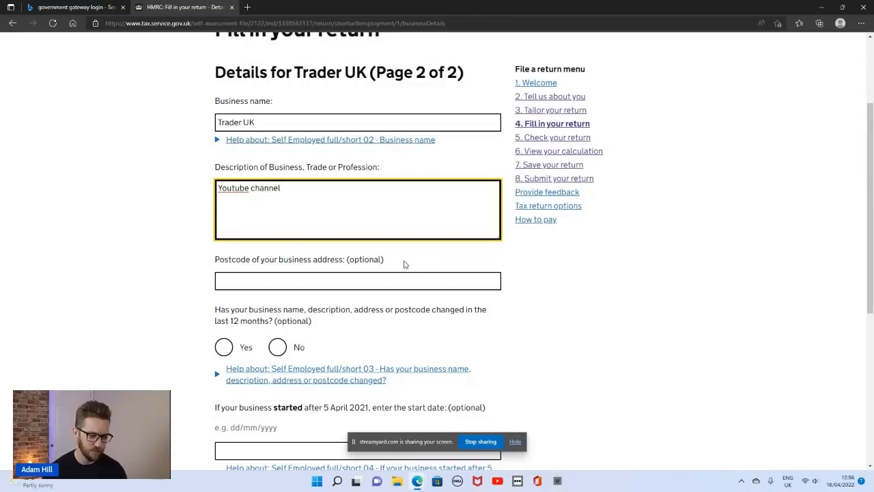
Step: Answer No to whether the business name, description, address or postcode changed in the last 12 months
scroll(404, 266, down, 2)
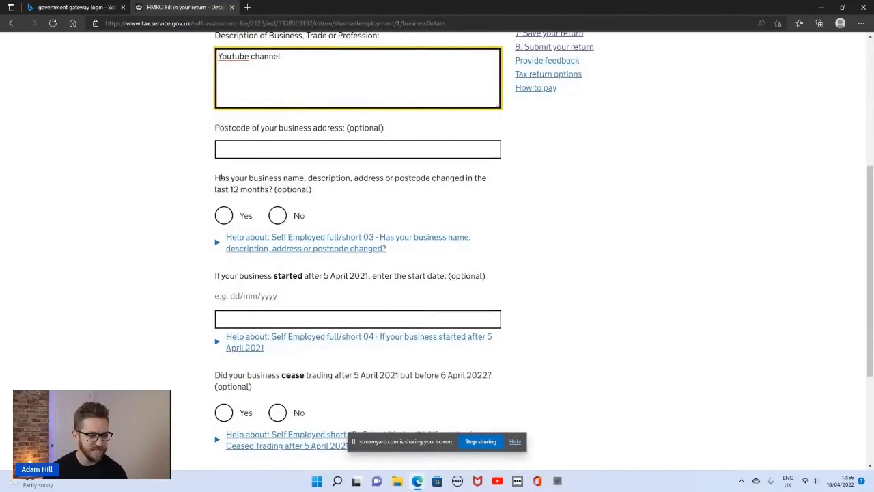
drag(221, 178, 451, 198)
click(400, 196)
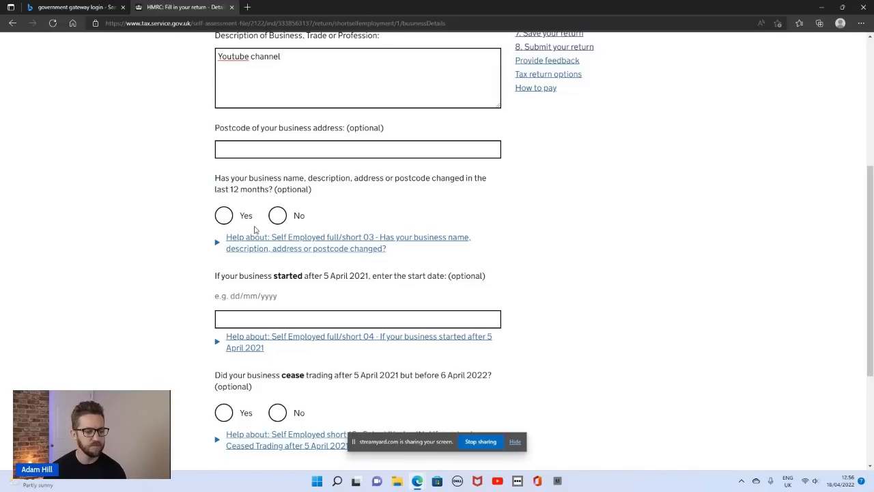
click(277, 216)
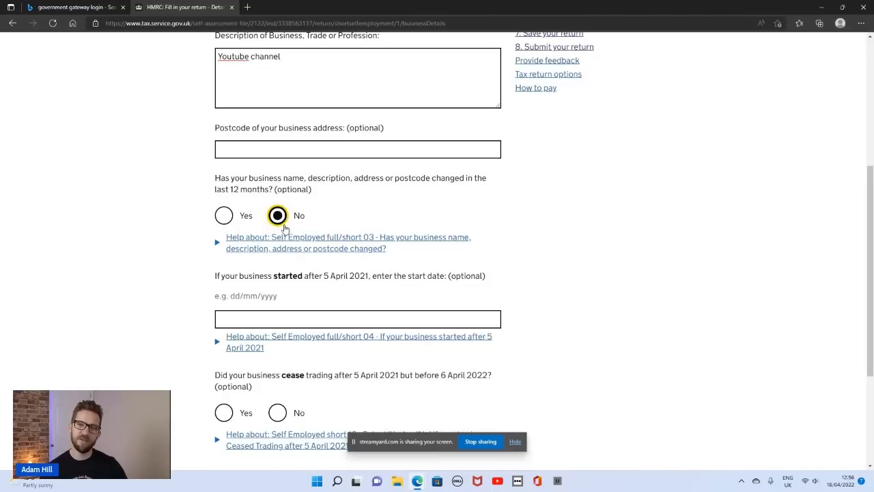
Step: Enter 31/07/2021 as the optional start date for a business started after 5 April 2021
scroll(356, 221, down, 3)
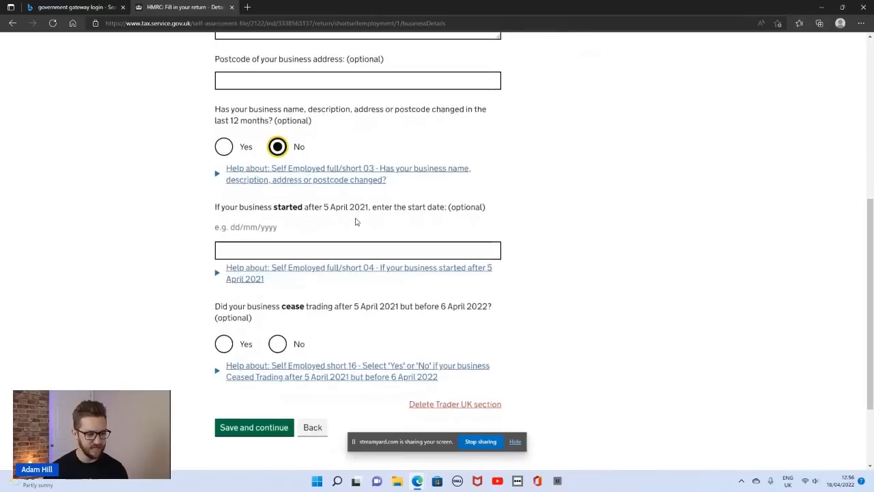
click(310, 191)
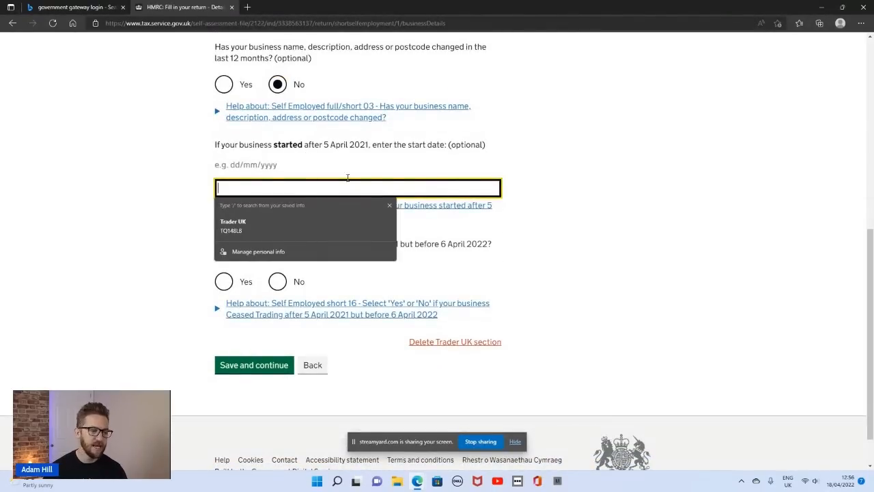
click(584, 157)
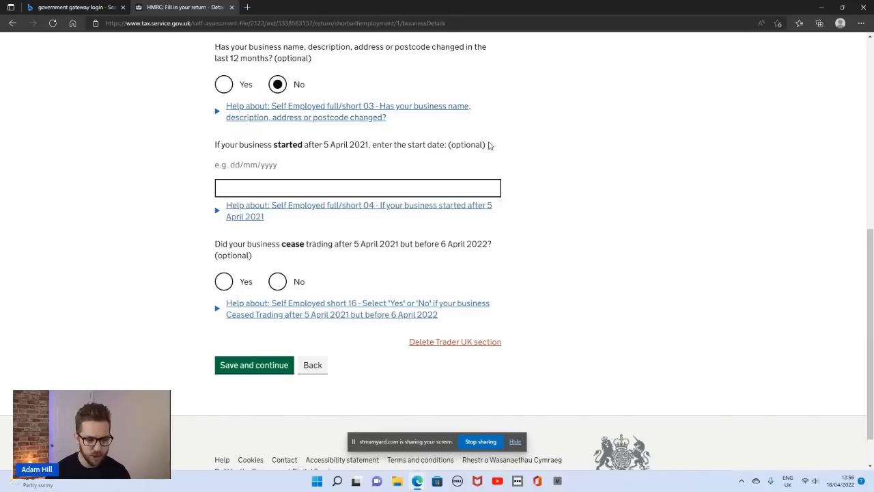
drag(492, 145, 449, 145)
click(459, 167)
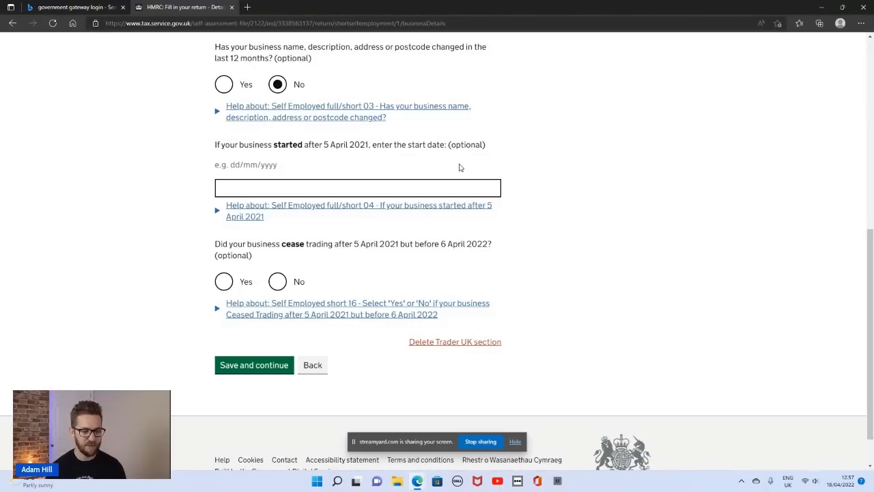
click(408, 188)
text(31)
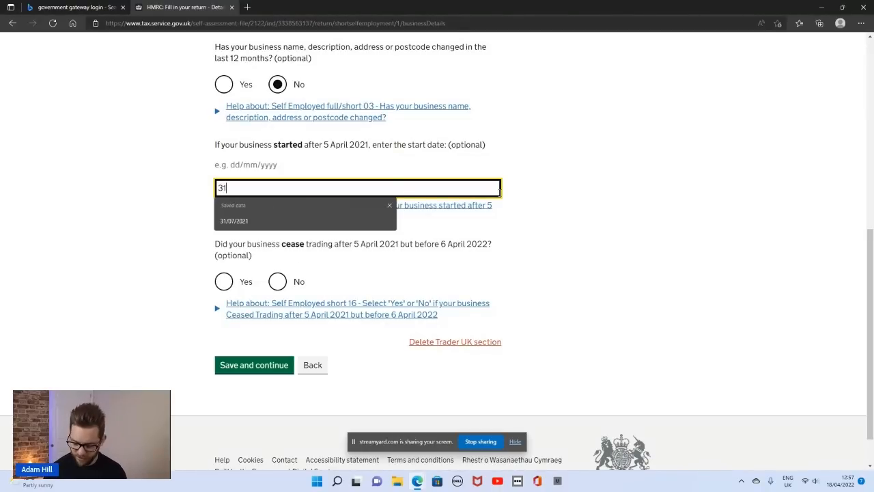
text(/07/202)
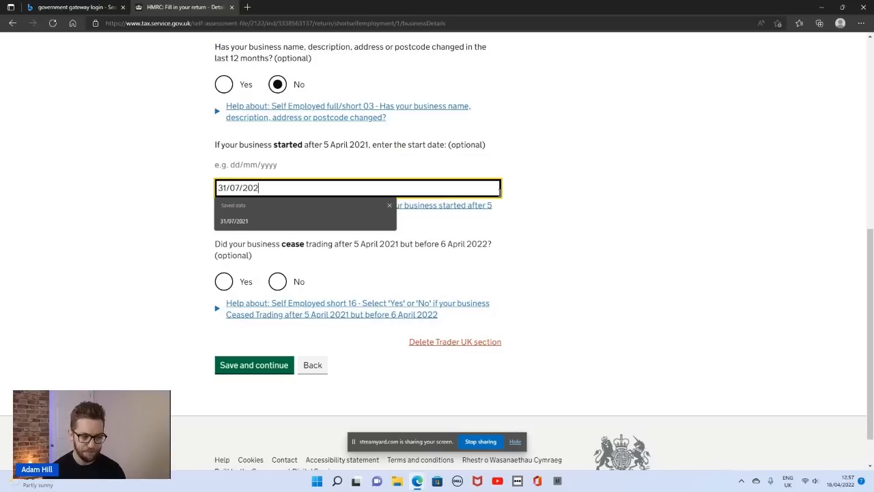
text(1)
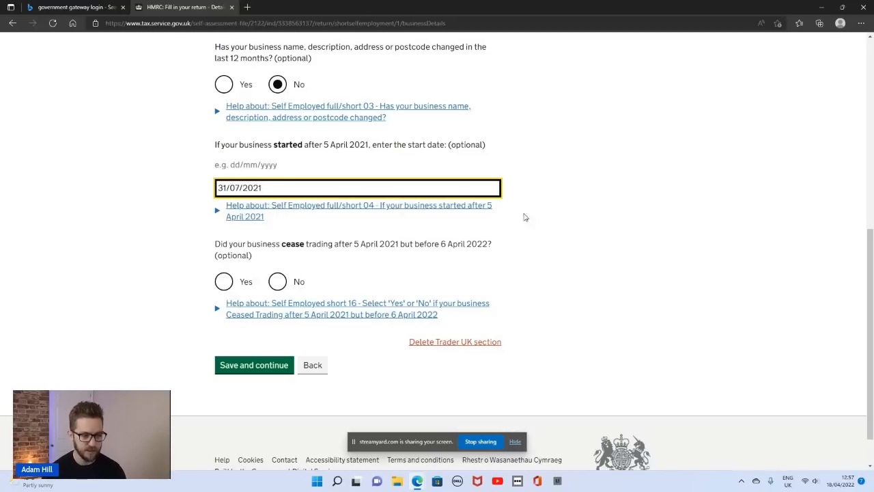
click(604, 175)
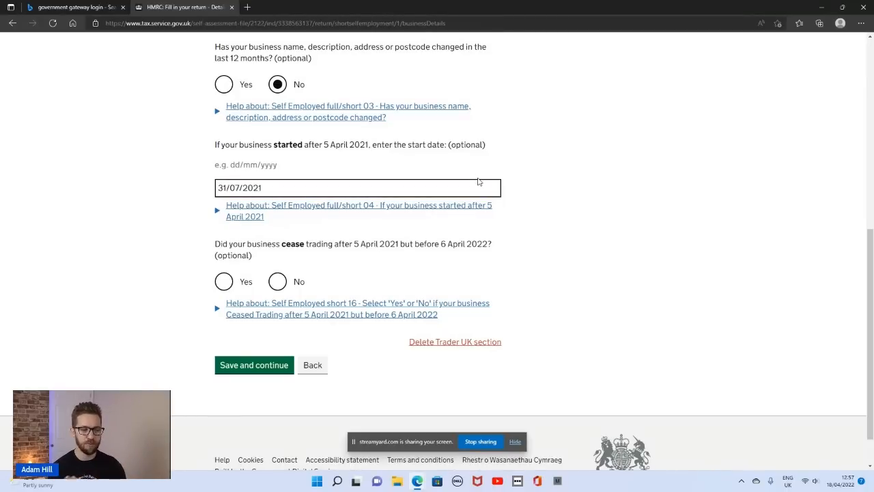
Step: Clear the date from the optional business start date field
drag(267, 188, 217, 188)
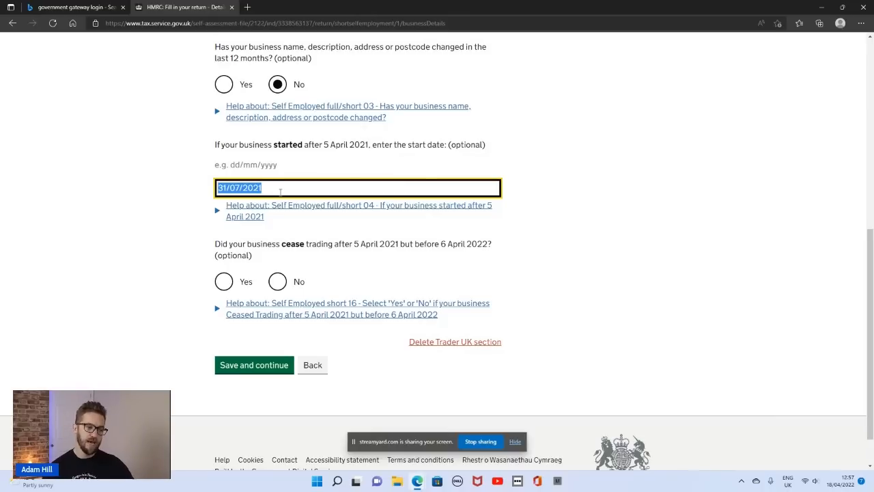
click(312, 168)
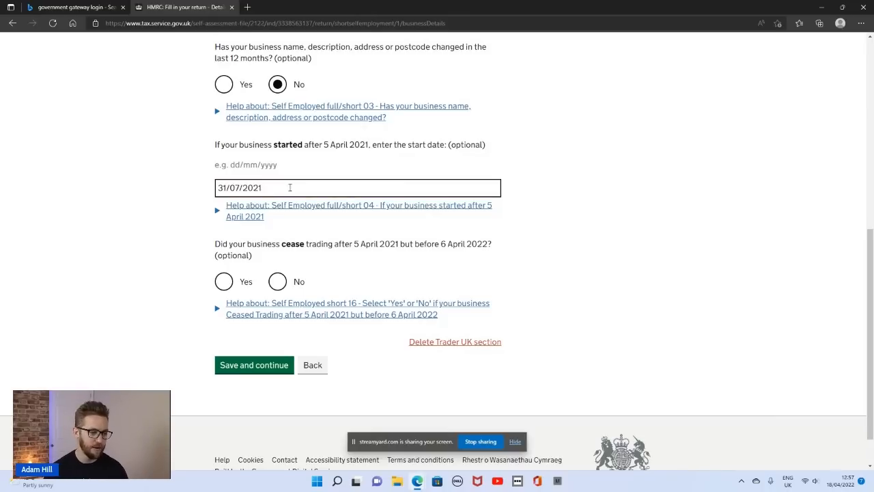
drag(273, 189, 217, 198)
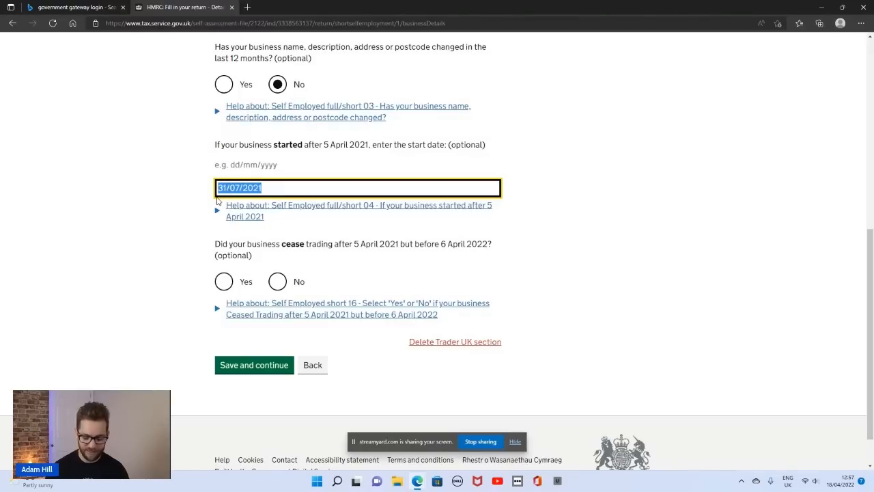
key(BackSpace)
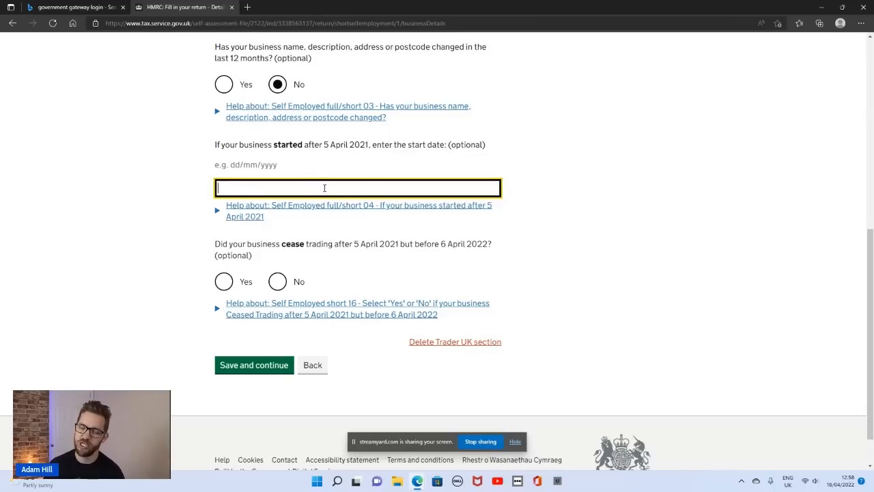
Step: Answer No to whether the business ceased trading after 5 April 2021 but before 6 April 2022, and save the business details
click(245, 247)
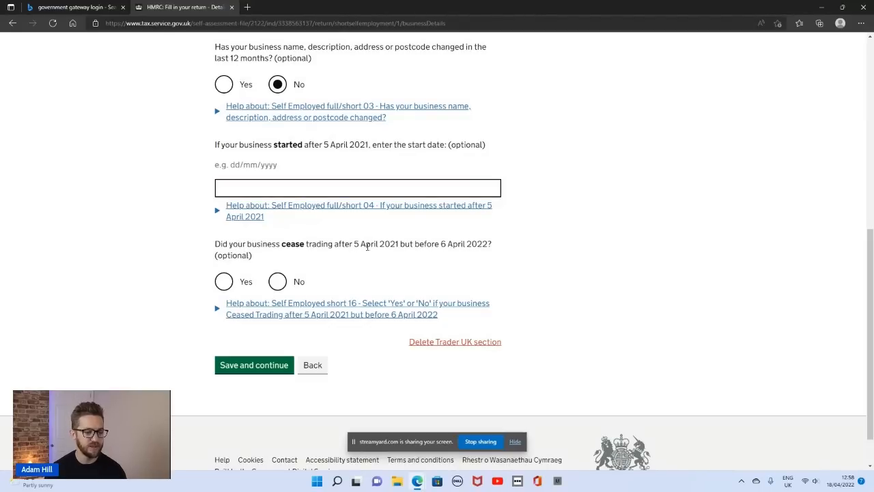
click(278, 283)
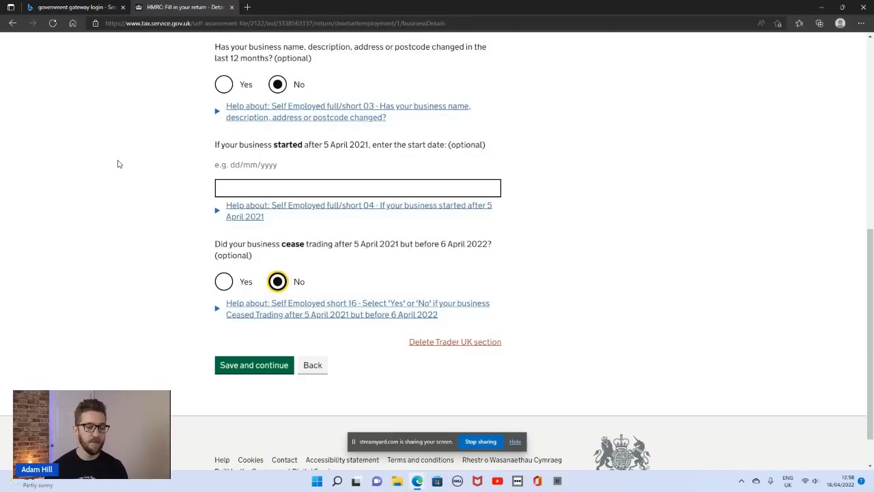
click(235, 282)
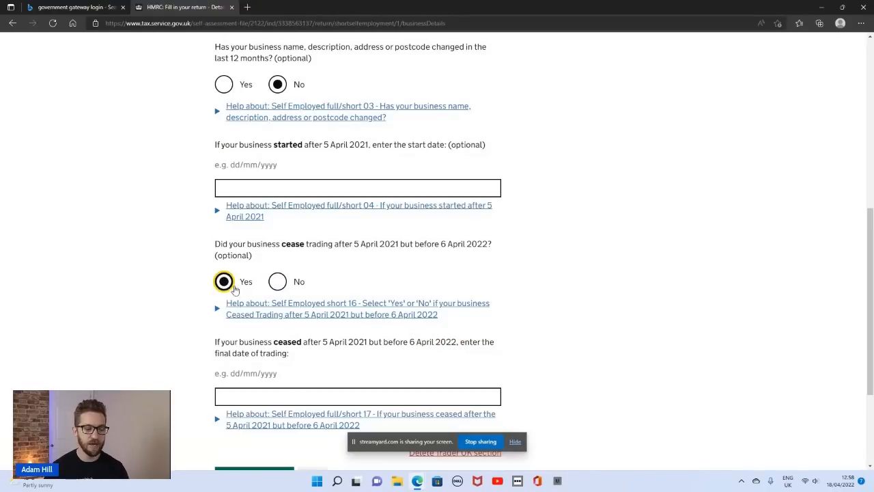
click(277, 284)
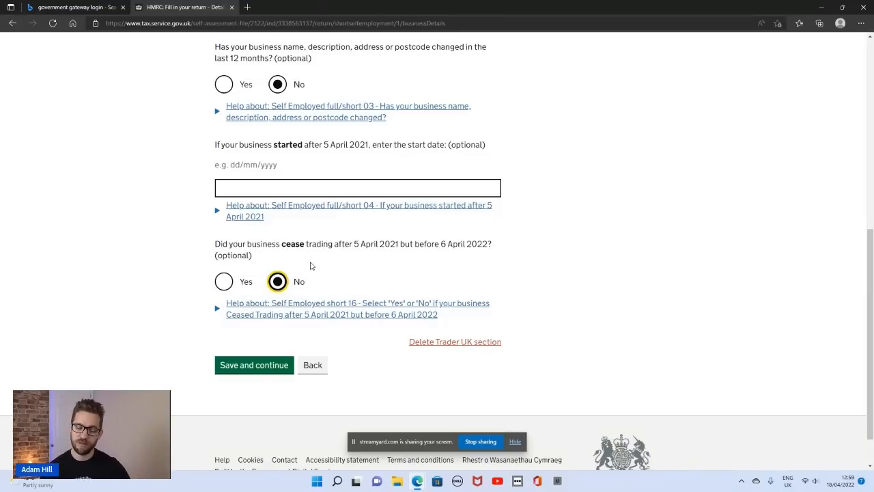
click(281, 365)
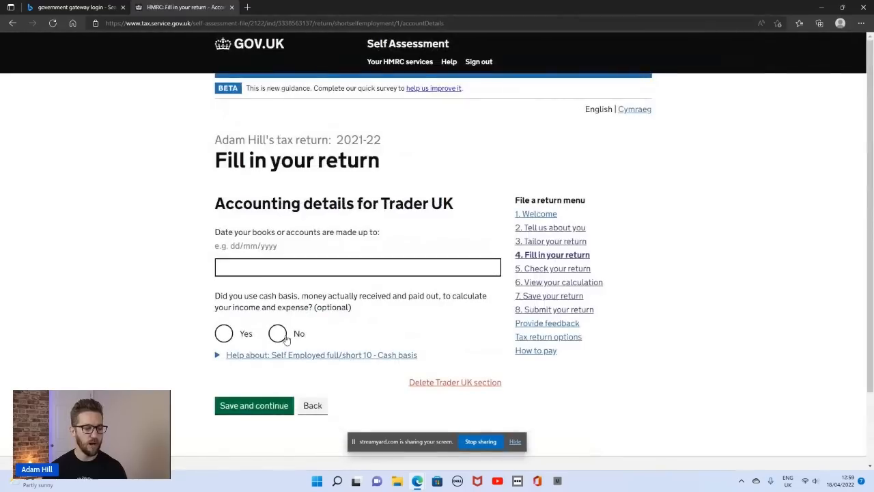
Step: Enter 31/03/2022 as the date the Trader UK books or accounts are made up to
drag(215, 167, 387, 173)
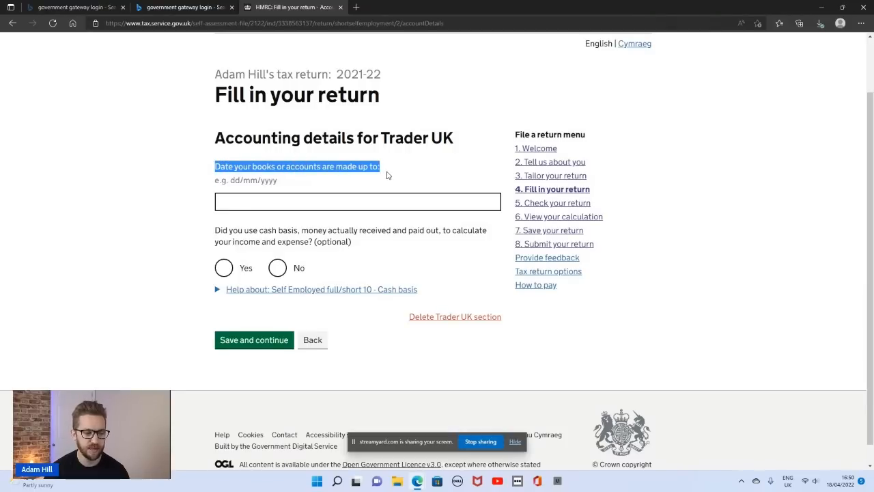
click(286, 202)
click(87, 202)
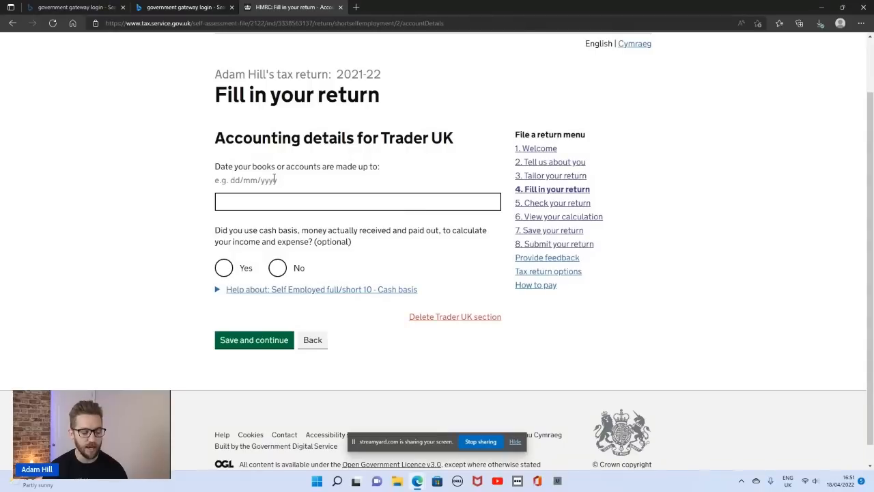
click(275, 199)
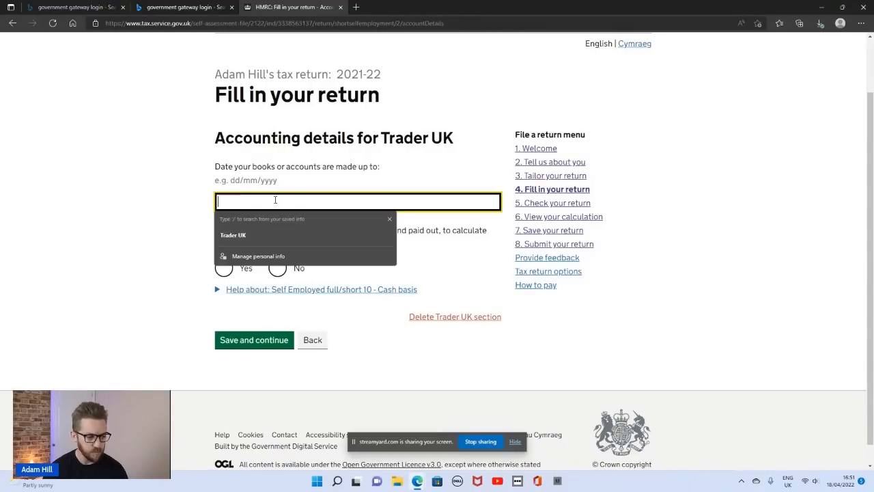
text(31/03)
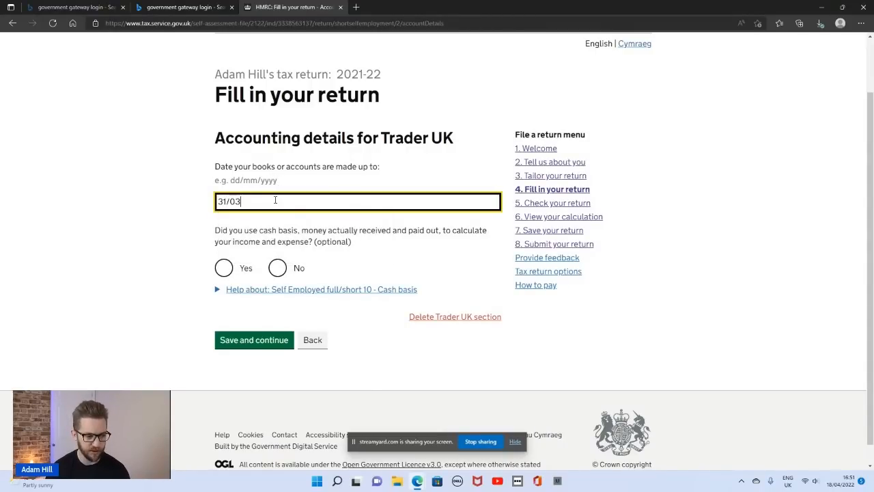
text(/2022)
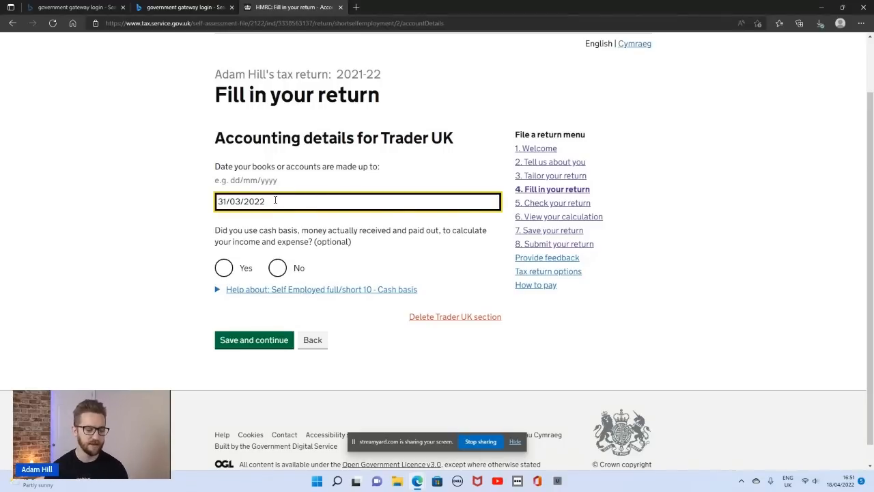
Step: Replace the date the books or accounts are made up to with 05/04/2022
drag(270, 200, 212, 209)
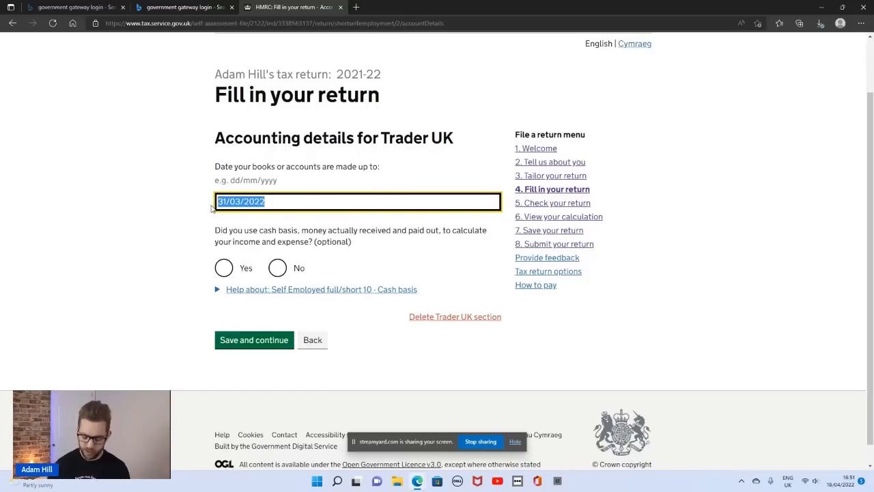
text(05/04/202)
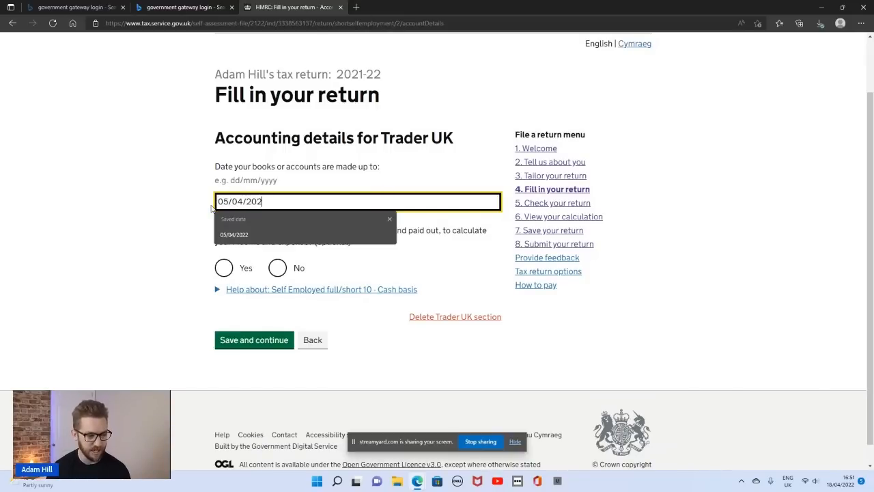
text(2)
click(315, 183)
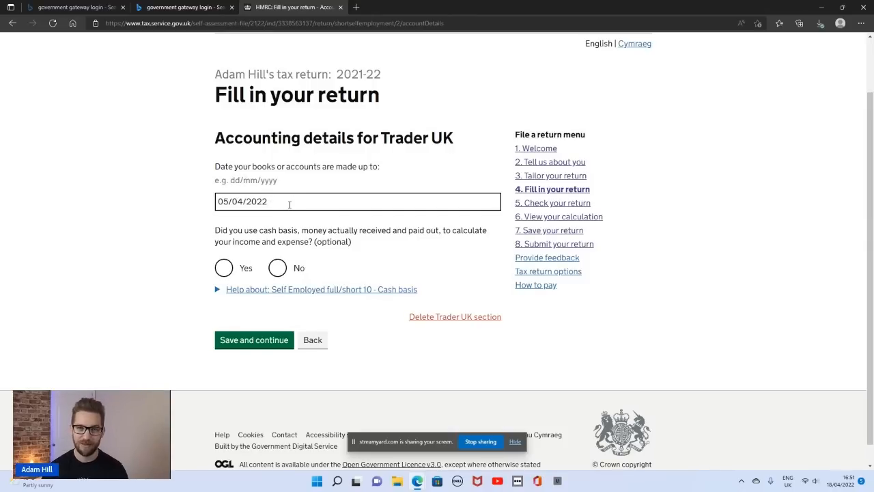
click(290, 203)
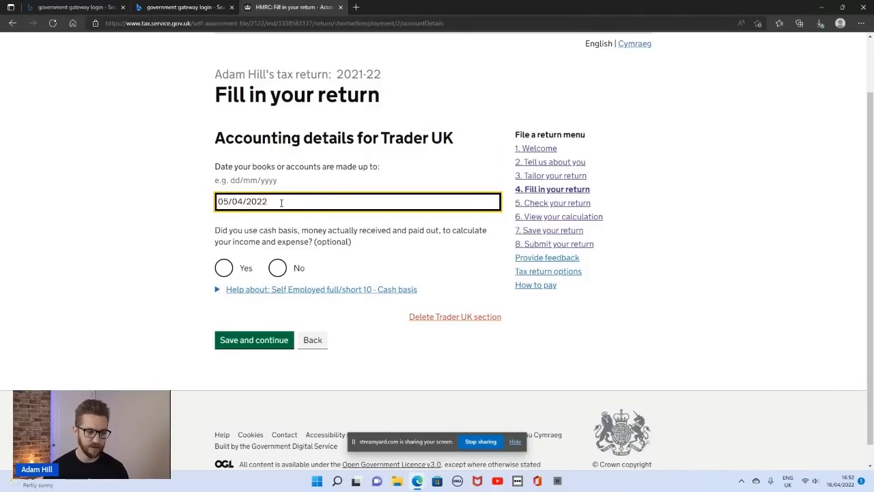
click(209, 223)
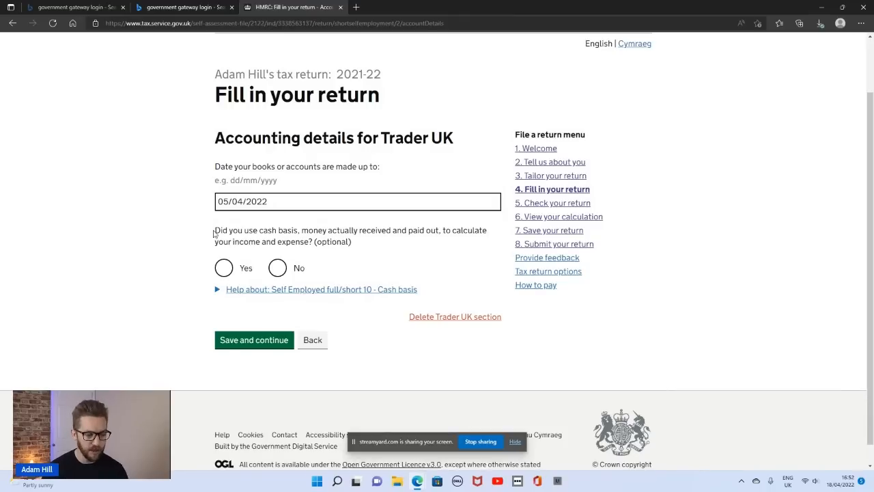
Step: Read the cash basis question and try both answers, leaving No selected
drag(215, 230, 463, 248)
click(409, 258)
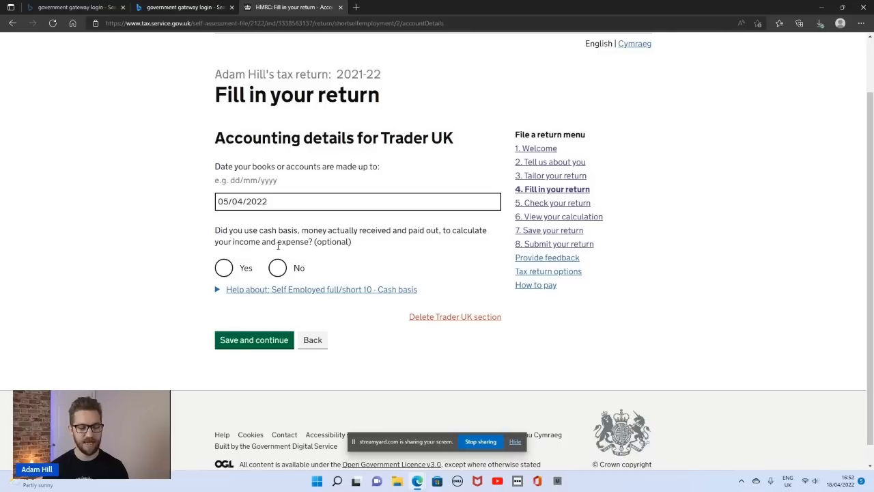
drag(260, 231, 302, 231)
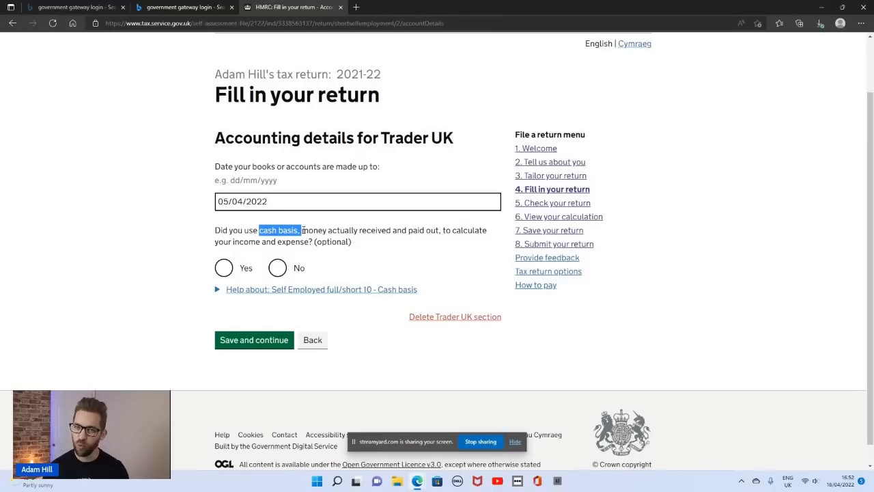
click(232, 240)
click(226, 270)
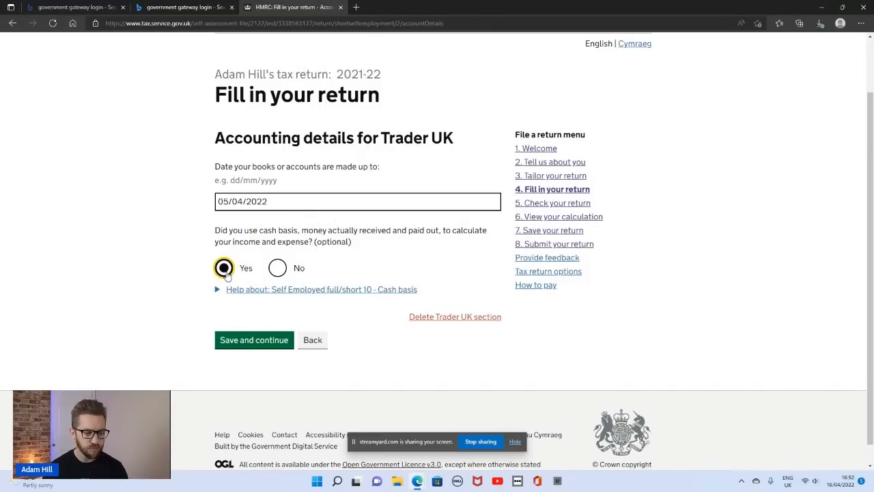
click(278, 272)
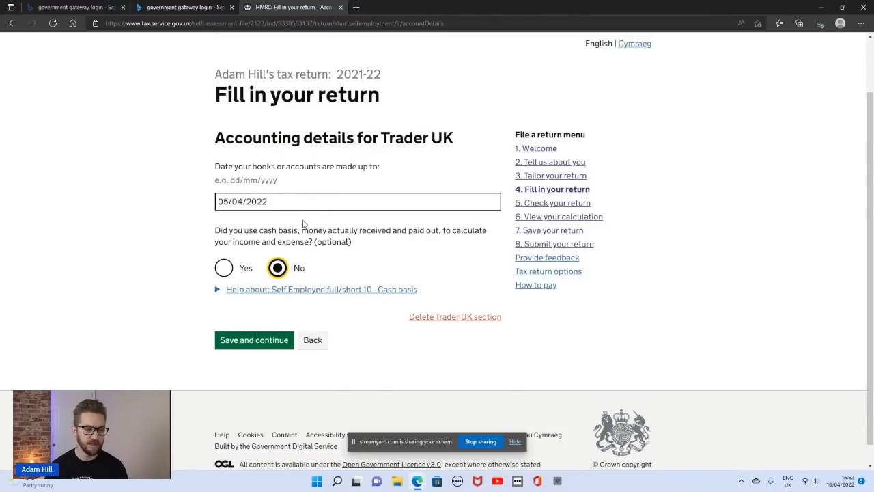
Step: Review the day, month and year entered for the date the accounts are made up to
drag(279, 202, 229, 204)
click(295, 204)
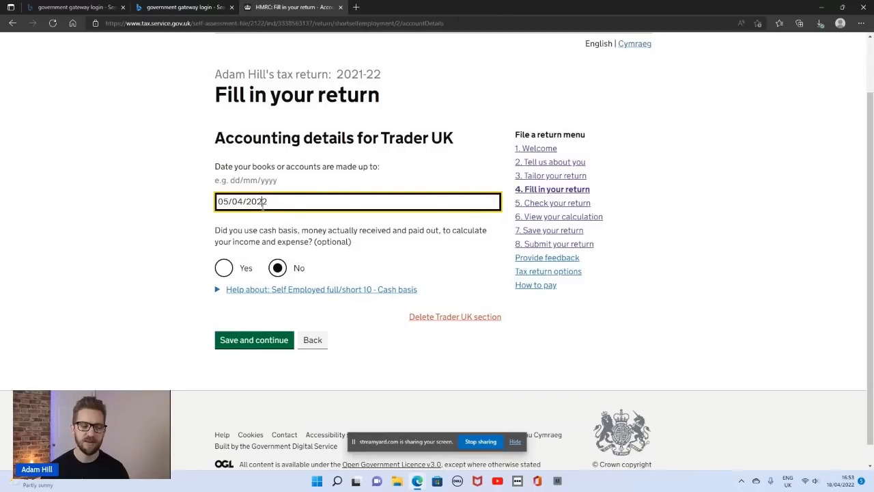
drag(279, 203, 218, 202)
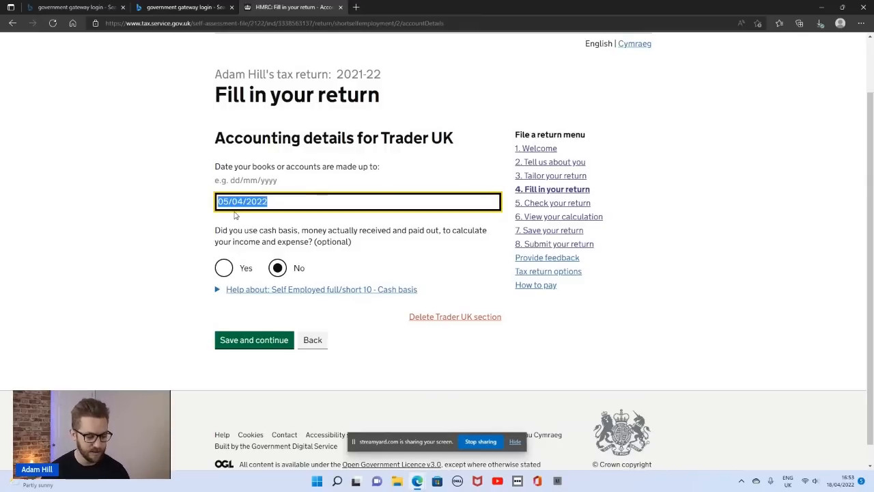
click(280, 203)
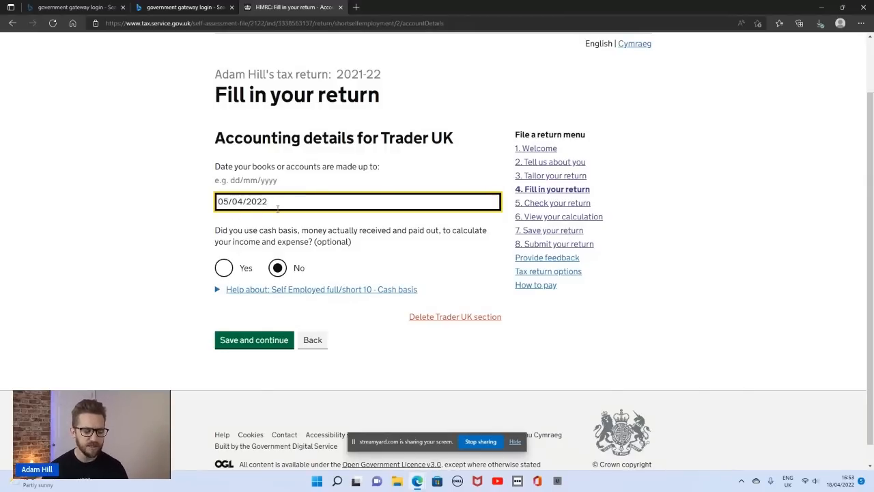
double_click(223, 202)
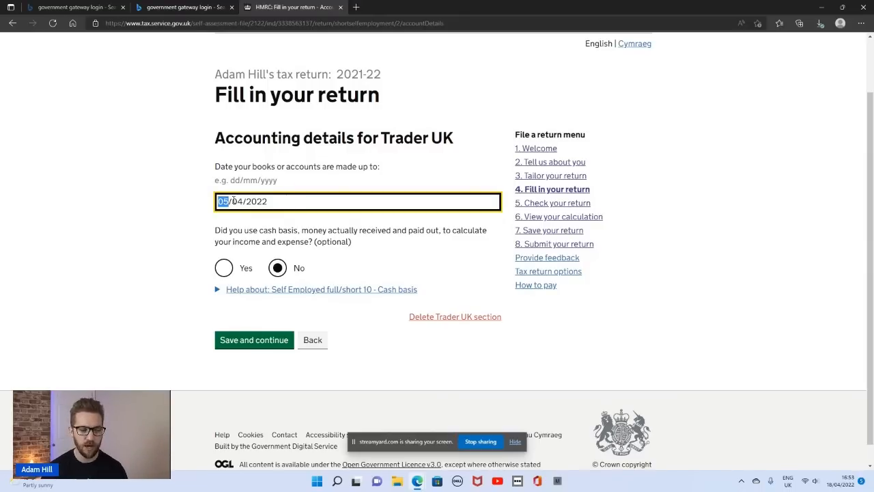
click(273, 201)
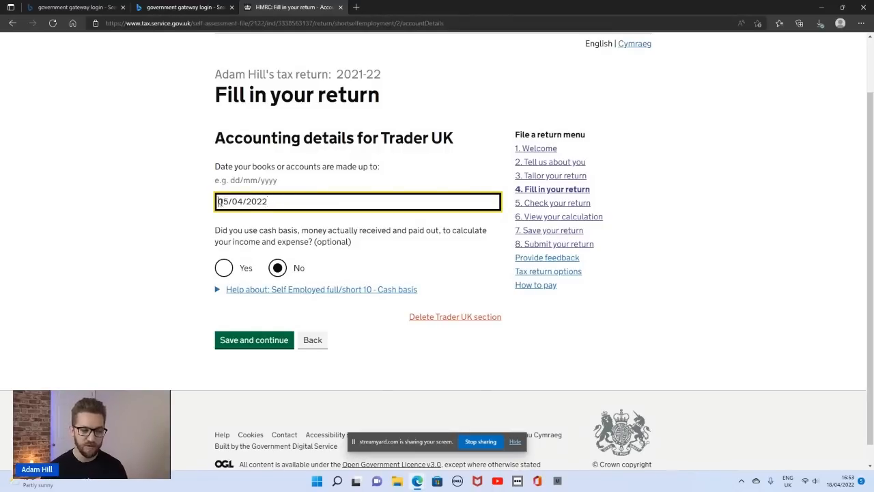
drag(218, 202, 230, 203)
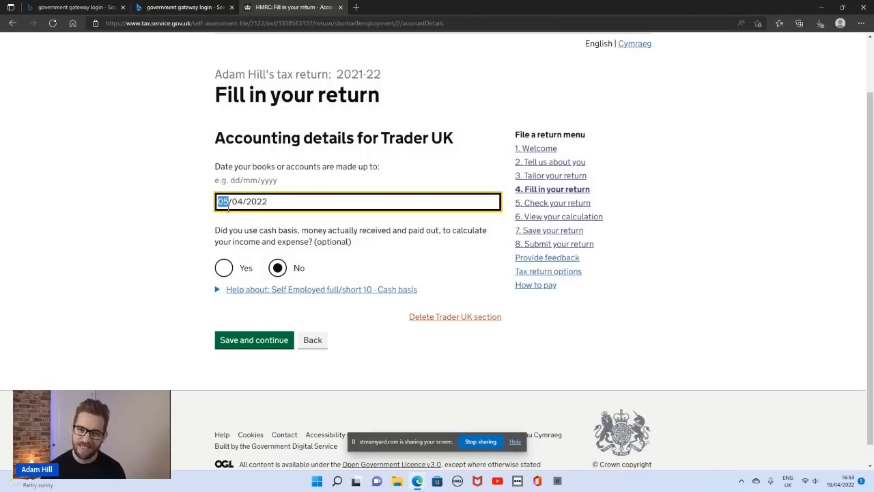
click(248, 202)
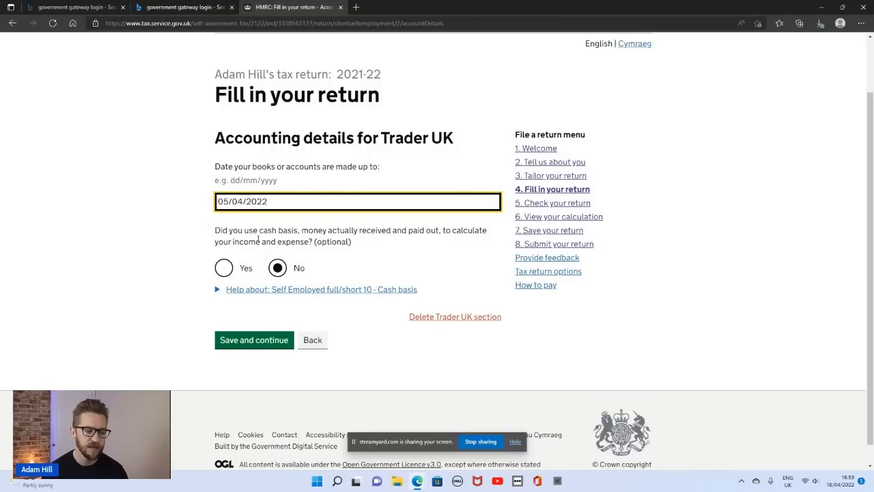
Step: Answer Yes to using cash basis for income and expenses, and save the Trader UK accounting details
drag(259, 231, 292, 231)
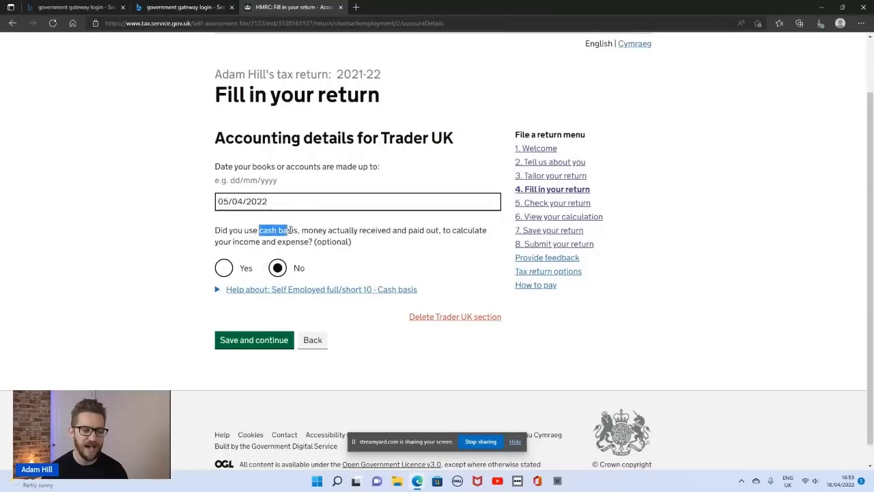
click(224, 267)
click(230, 233)
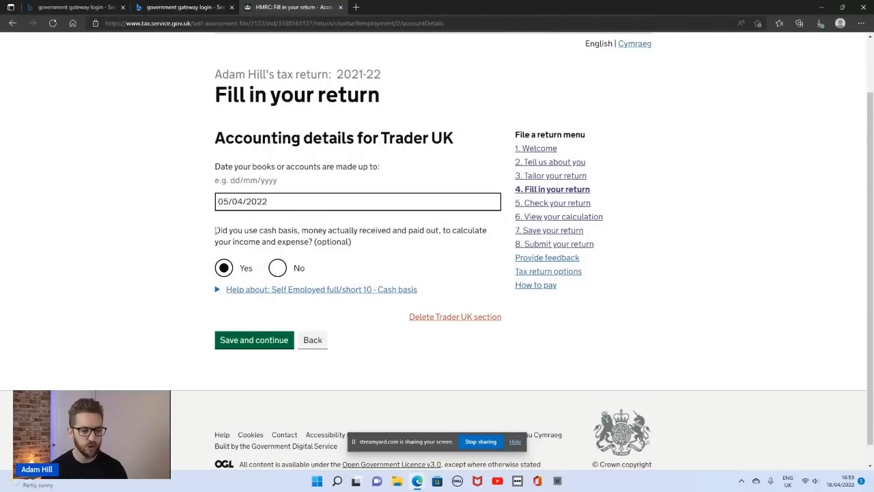
click(275, 203)
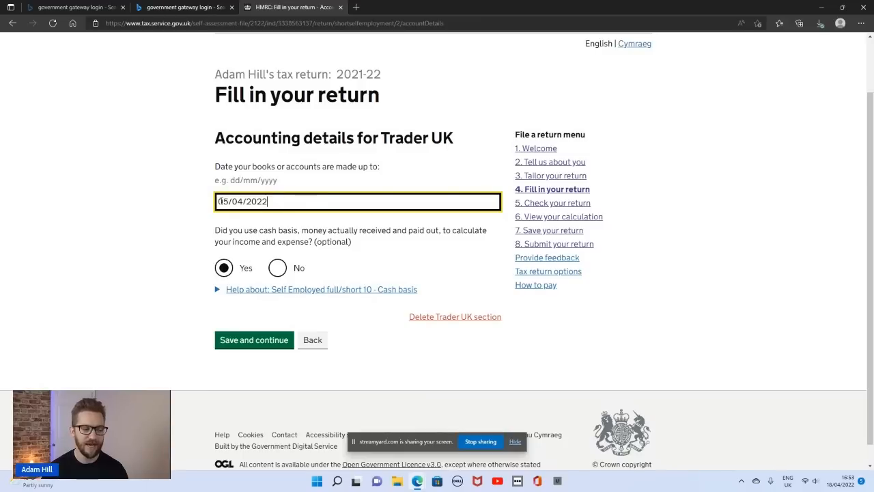
drag(218, 203, 267, 203)
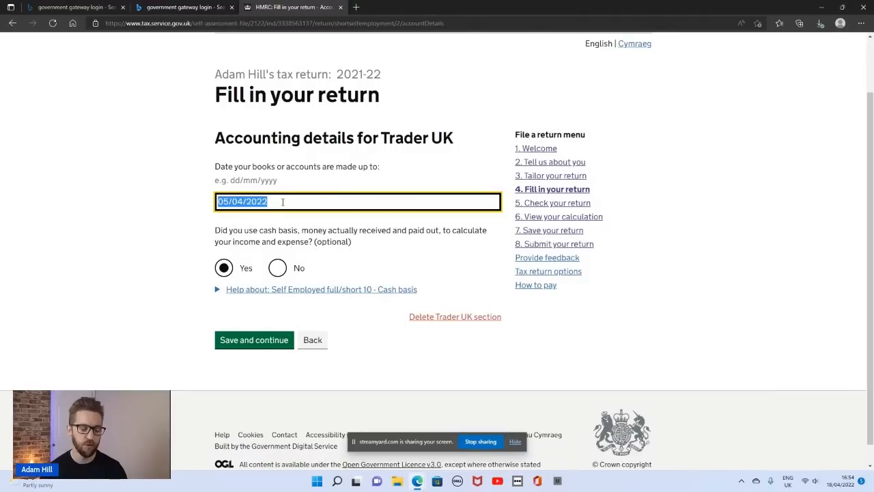
click(203, 260)
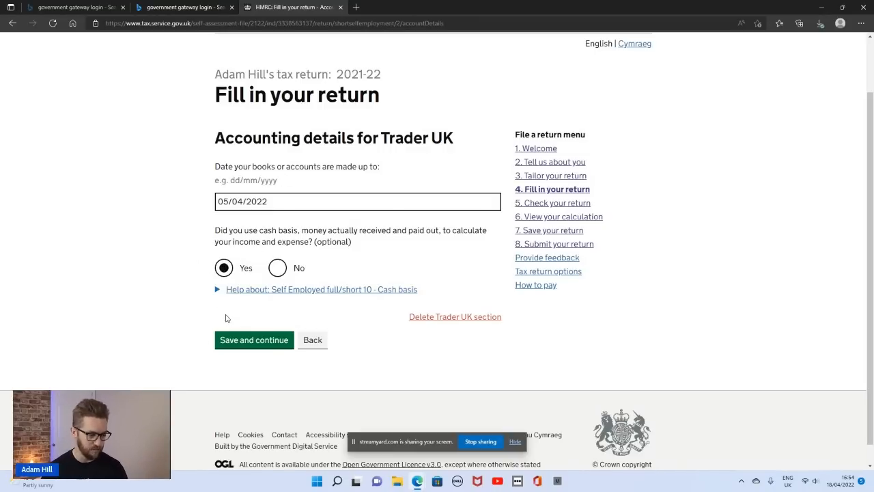
click(251, 345)
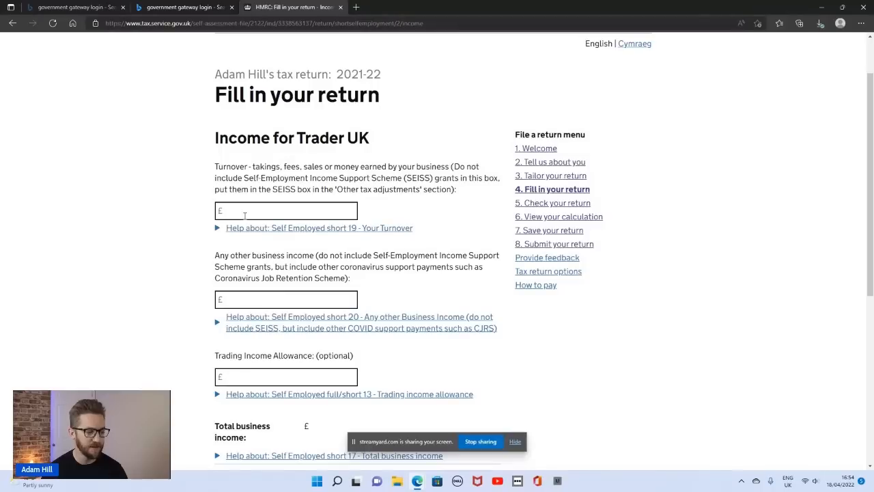
Step: Enter 50000 as the turnover in the Trader UK income section
scroll(253, 214, down, 2)
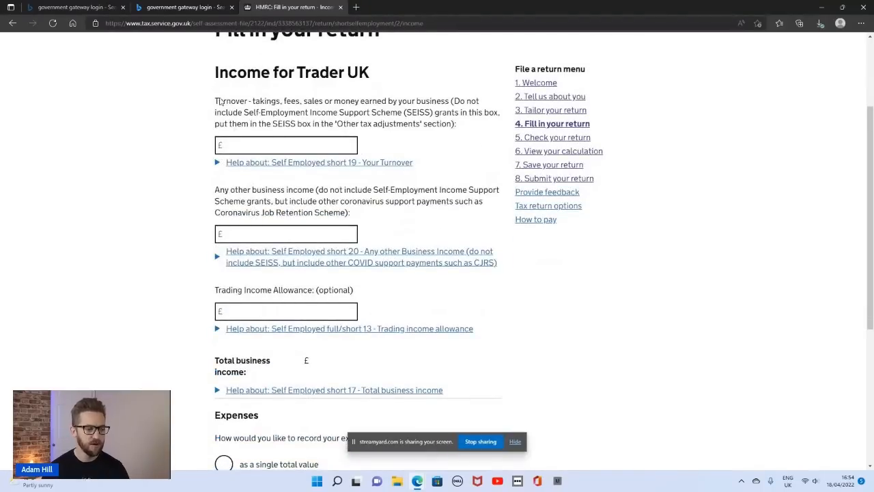
drag(216, 101, 358, 102)
click(398, 111)
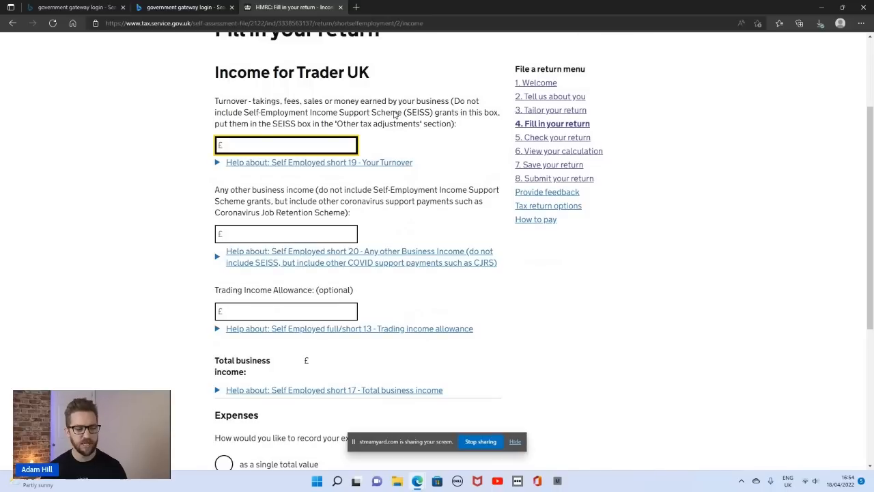
click(270, 149)
text(50)
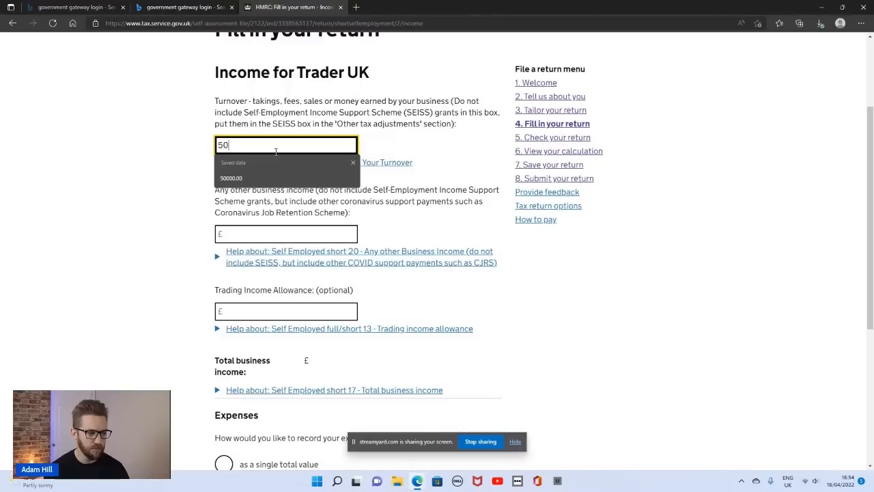
text(000)
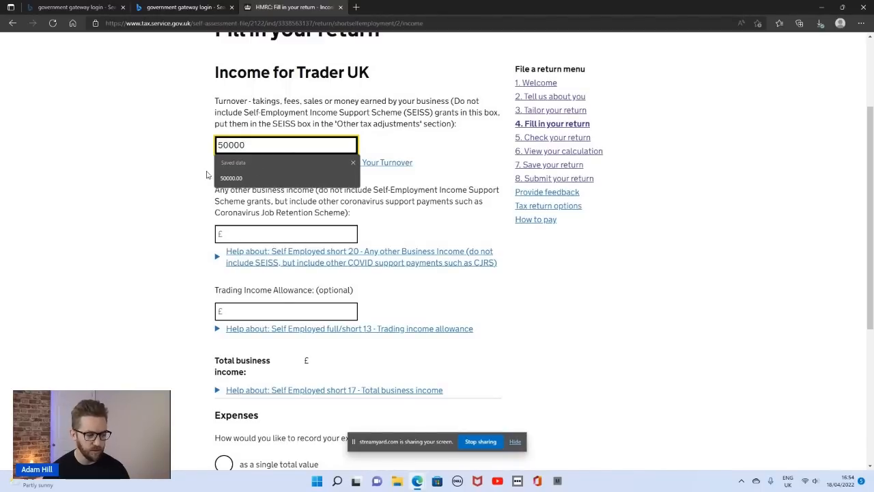
click(172, 180)
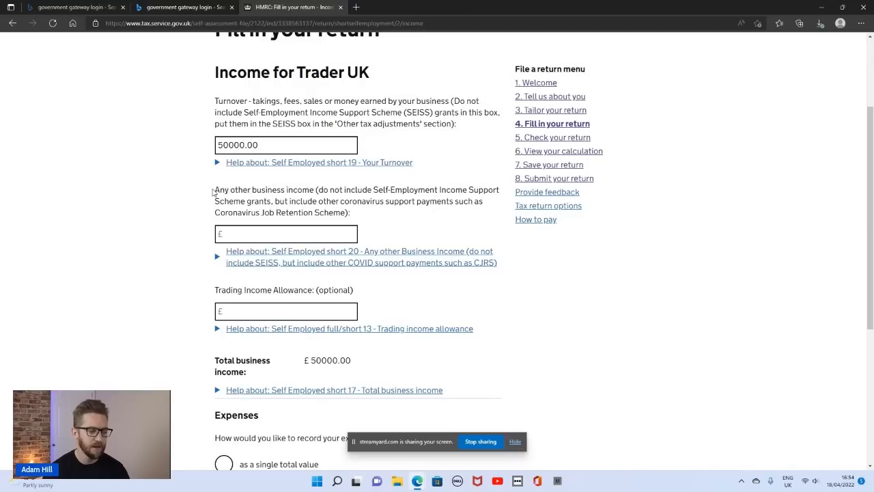
Step: Read the guidance on any other business income and fill in 5000.00 as its amount
drag(214, 191, 274, 203)
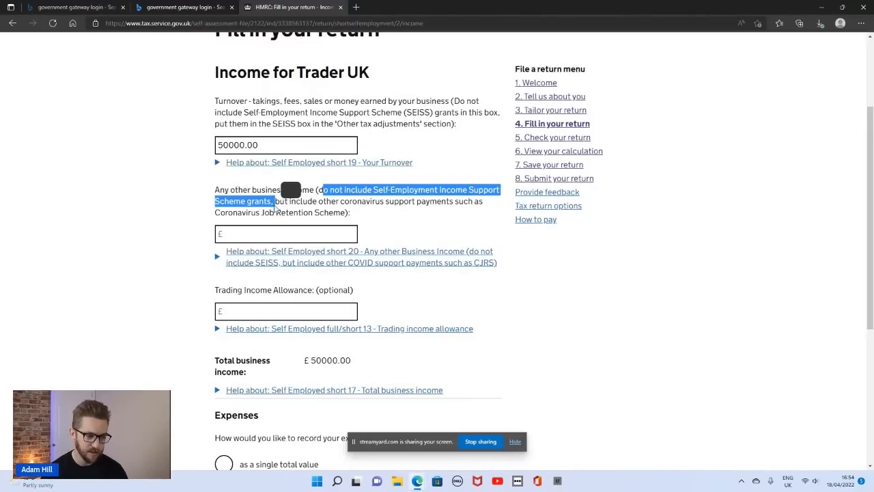
click(356, 206)
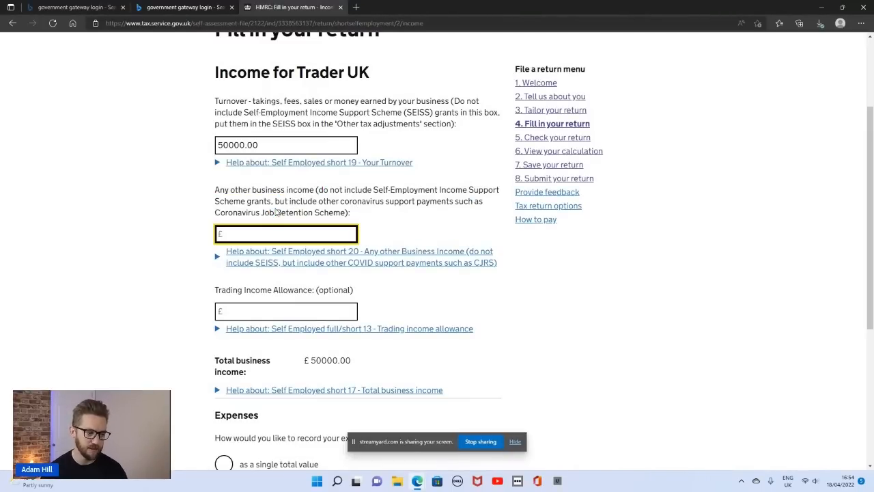
click(285, 233)
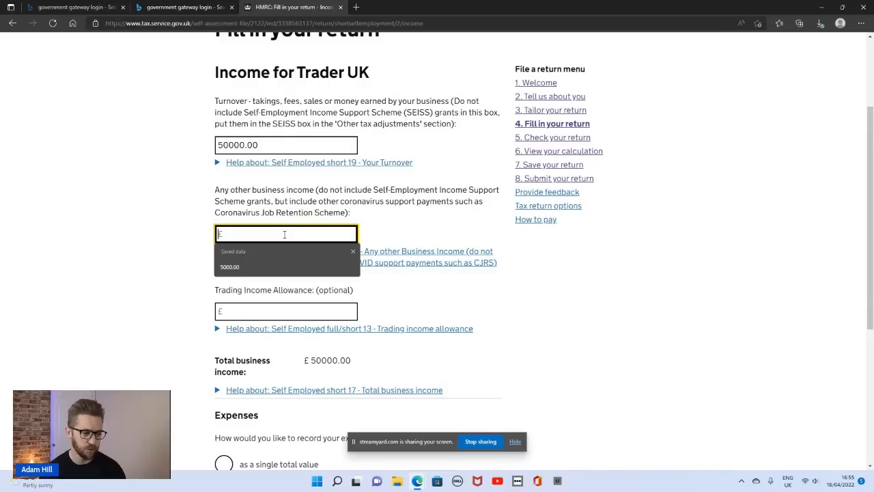
click(257, 266)
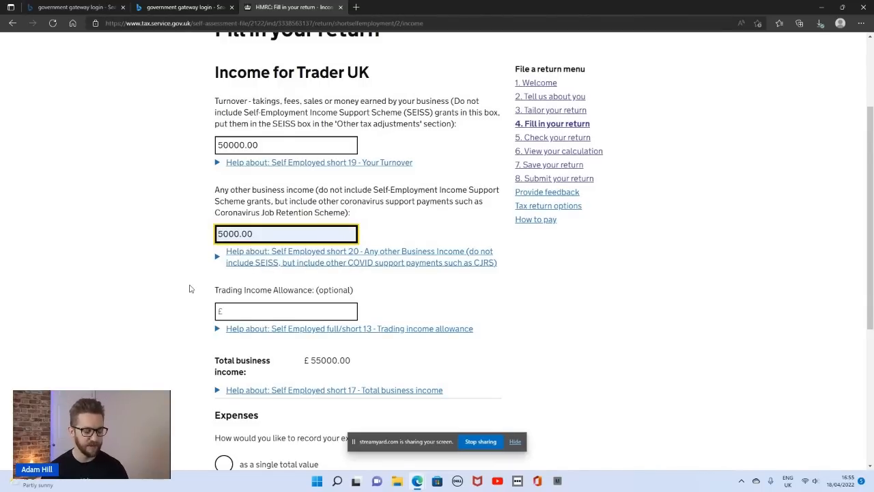
Step: Try a trading income allowance of 1000 for Trader UK
scroll(189, 282, down, 1)
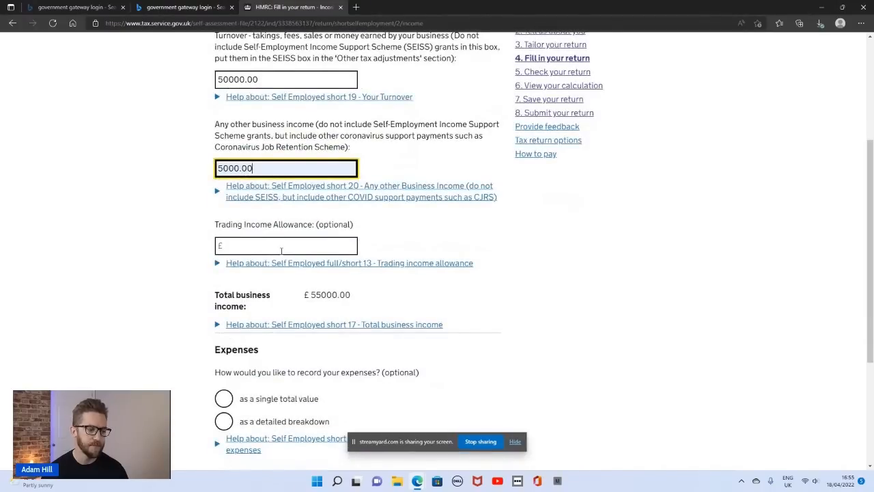
click(278, 248)
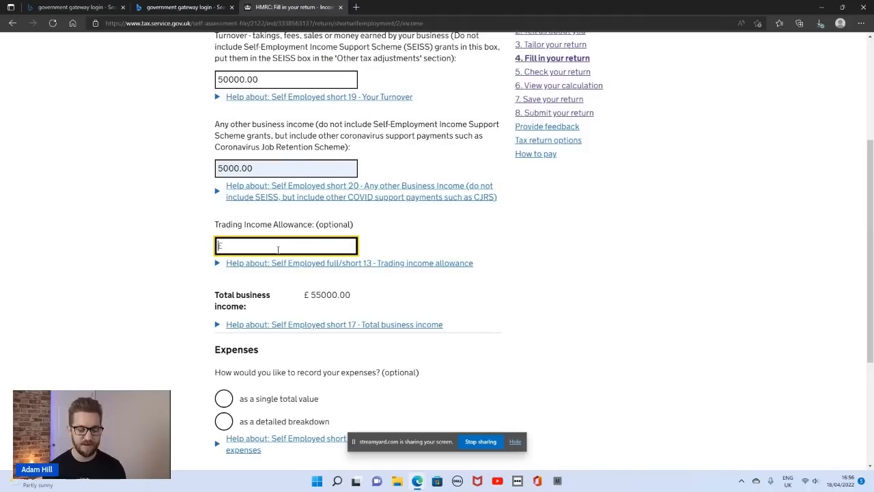
text(1000)
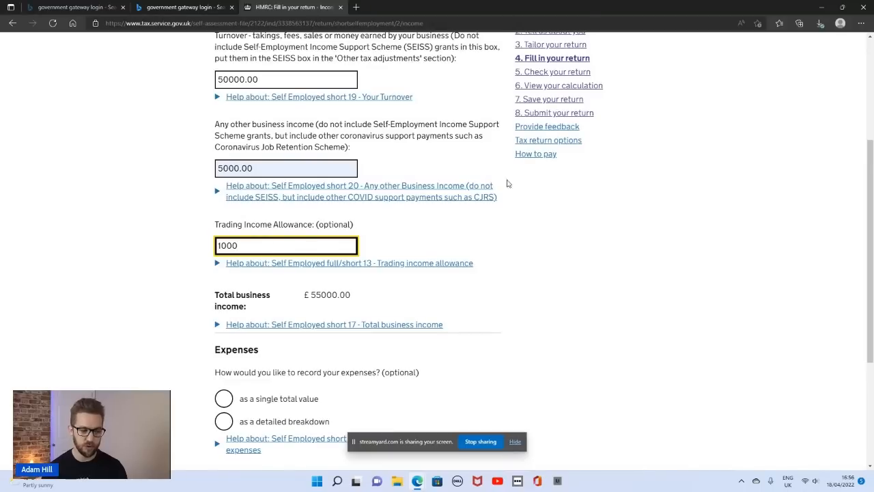
click(459, 227)
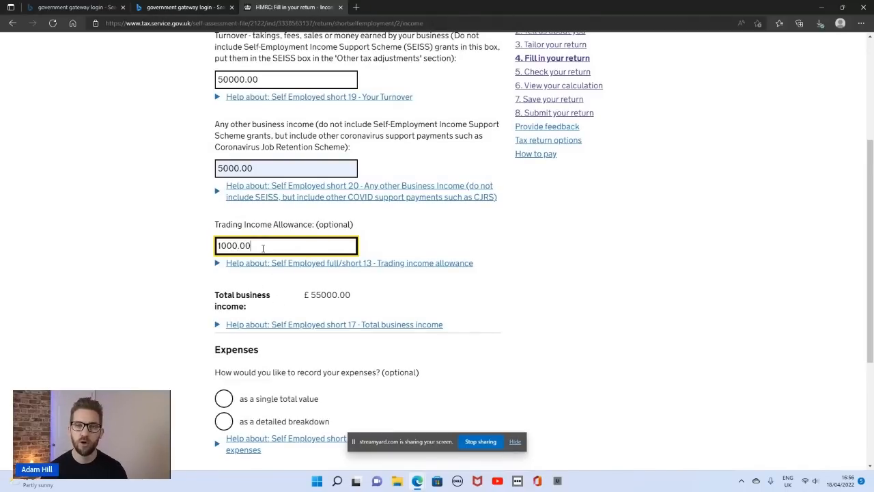
drag(261, 247, 204, 245)
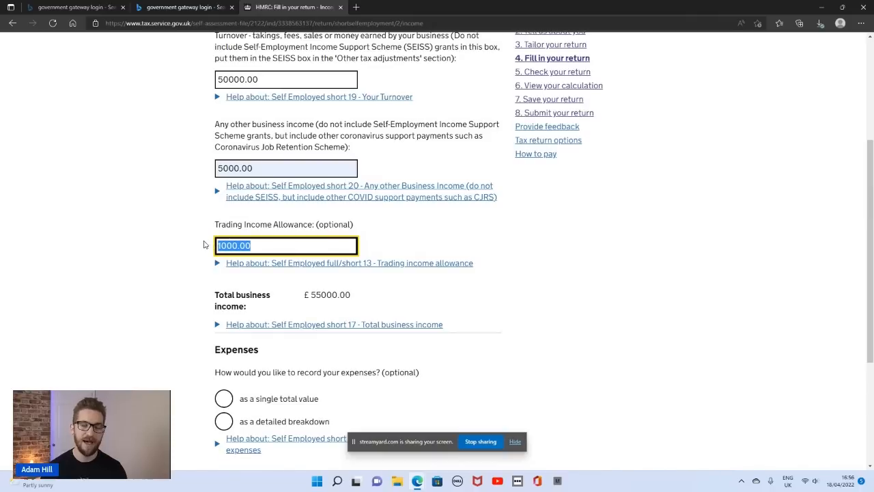
click(271, 247)
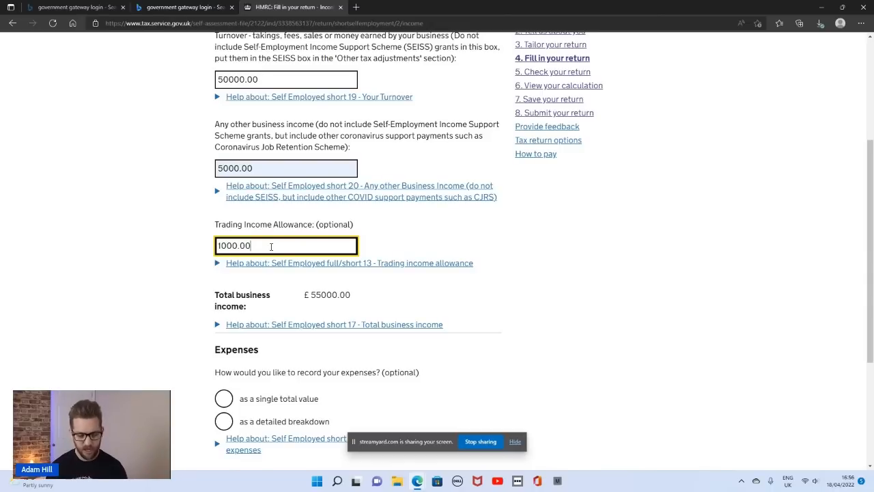
Step: Clear the trading income allowance, try 1000 once more, and remove it again to leave the optional amount blank
key(BackSpace)
key(BackSpace)
key(BackSpace)
key(BackSpace)
key(BackSpace)
key(BackSpace)
key(BackSpace)
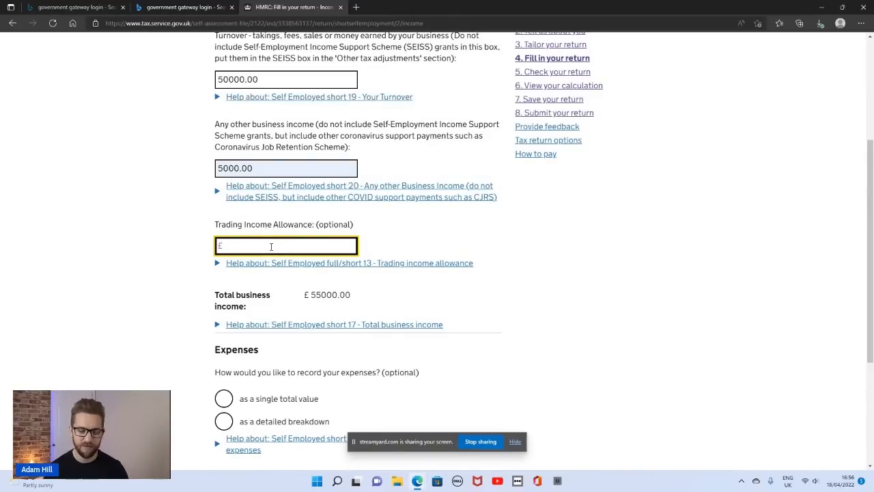
text(1000)
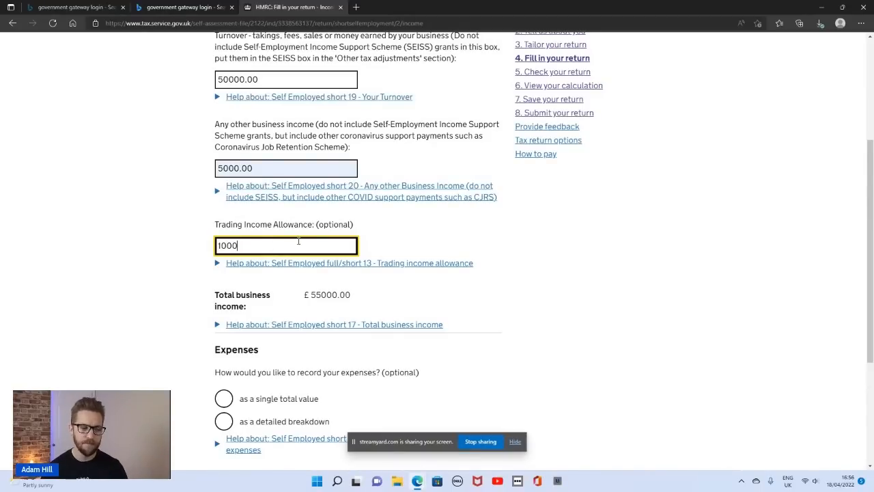
drag(299, 242, 216, 249)
key(BackSpace)
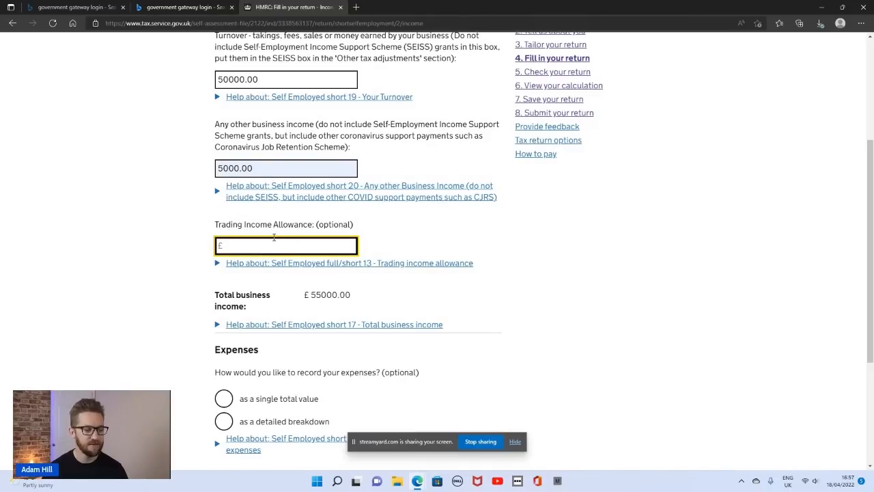
scroll(272, 253, down, 2)
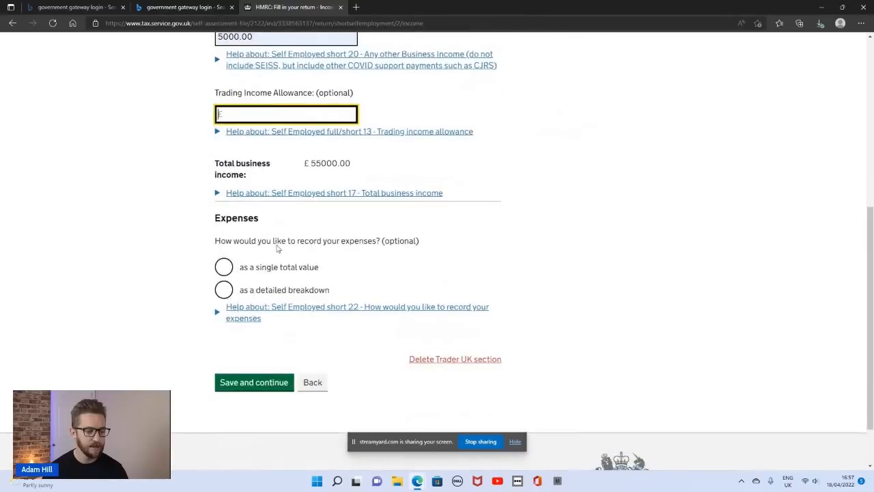
Step: Choose to record the Trader UK expenses as a detailed breakdown, and save and continue to the expenses page
drag(216, 217, 360, 295)
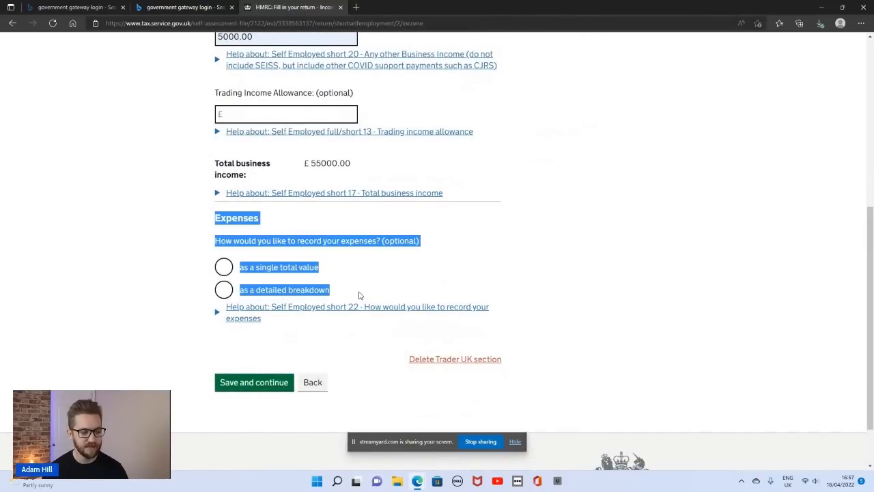
click(350, 281)
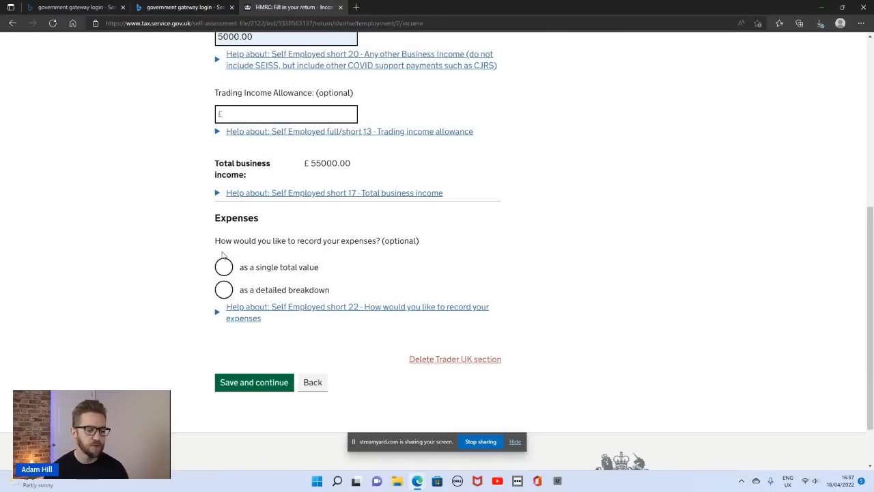
click(228, 291)
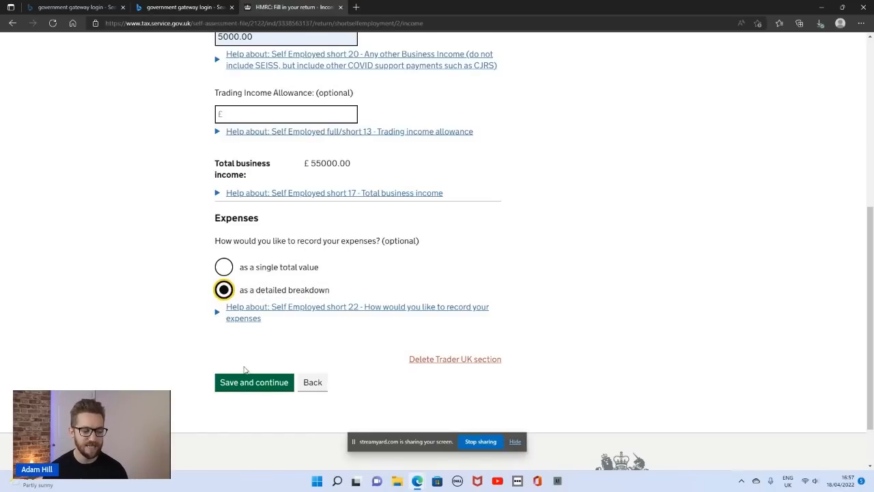
click(259, 383)
Step: Enter 1000 each for costs of goods, car, van and travel expenses, and wages, salaries and other staff costs
scroll(292, 280, down, 1)
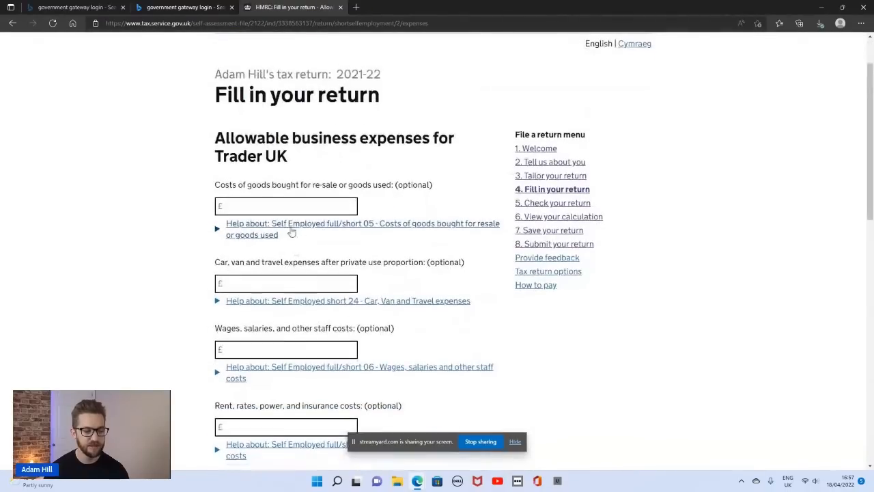
click(301, 205)
text(1000)
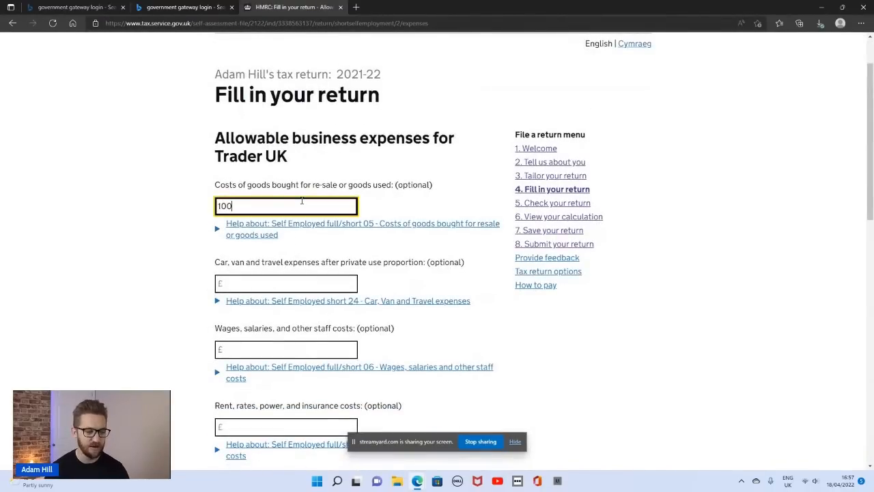
click(282, 285)
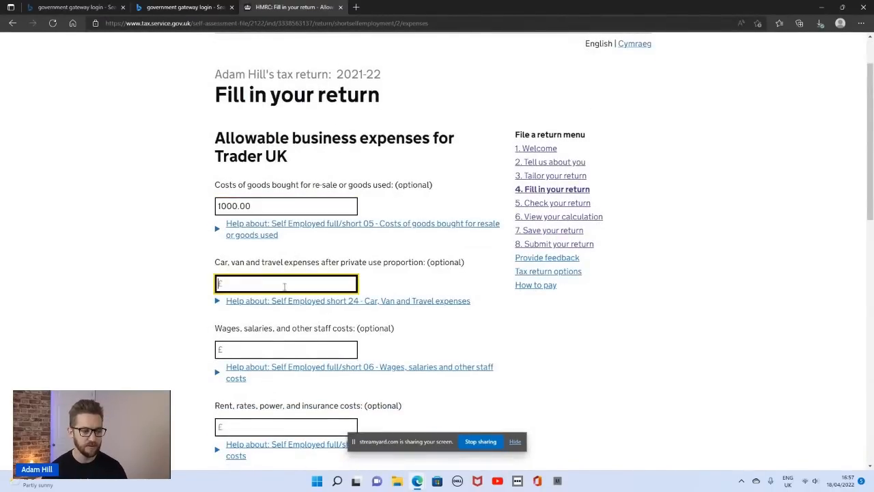
text(1000)
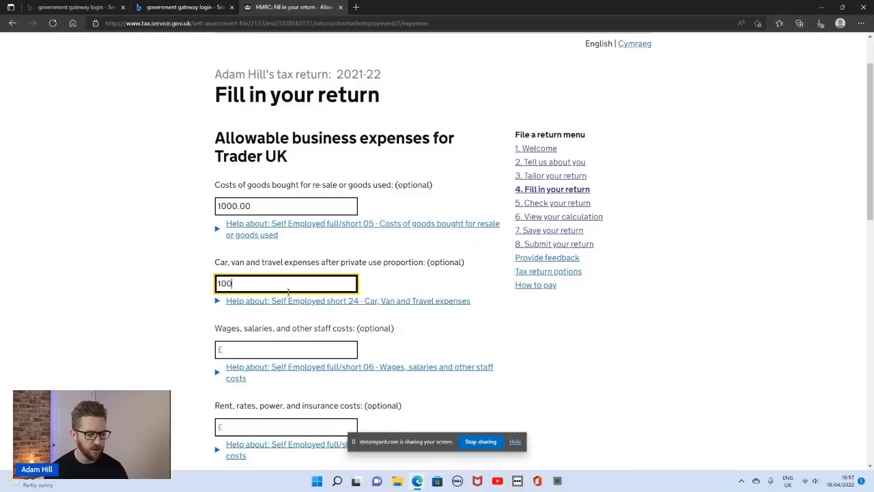
click(289, 350)
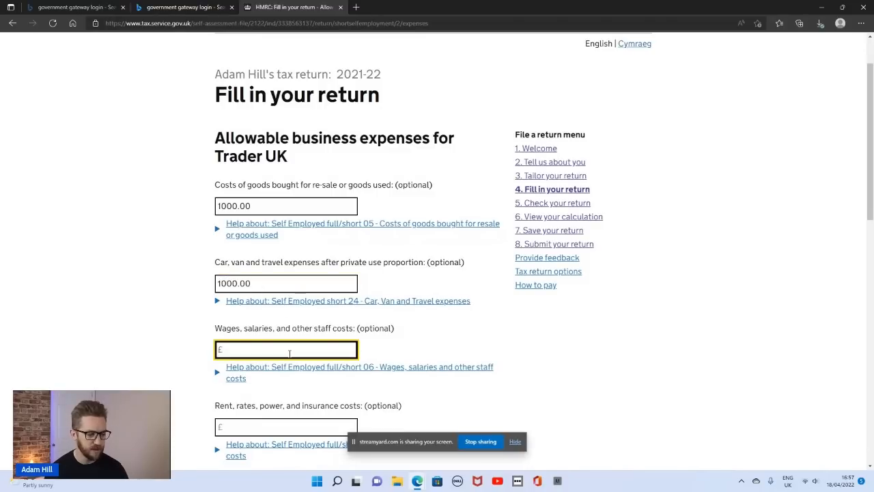
text(1000)
Step: Clear the amounts for staff costs, car, van and travel expenses, and costs of goods bought for resale
scroll(266, 344, down, 7)
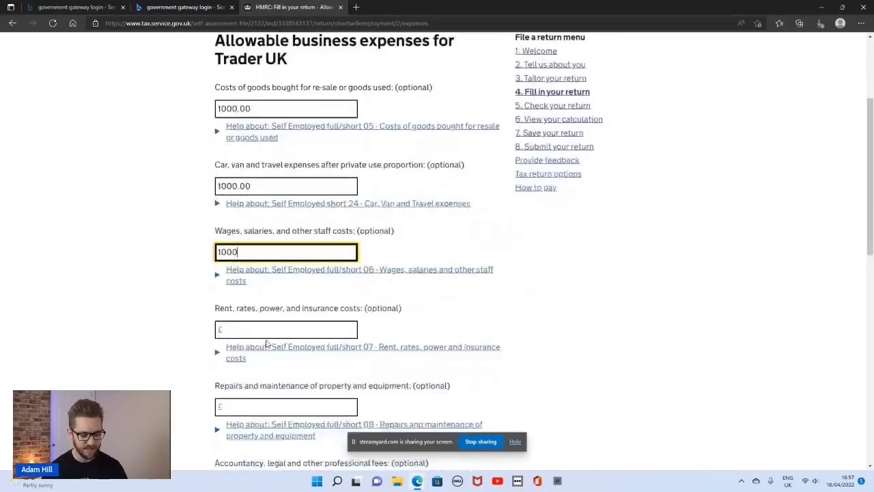
scroll(293, 342, up, 4)
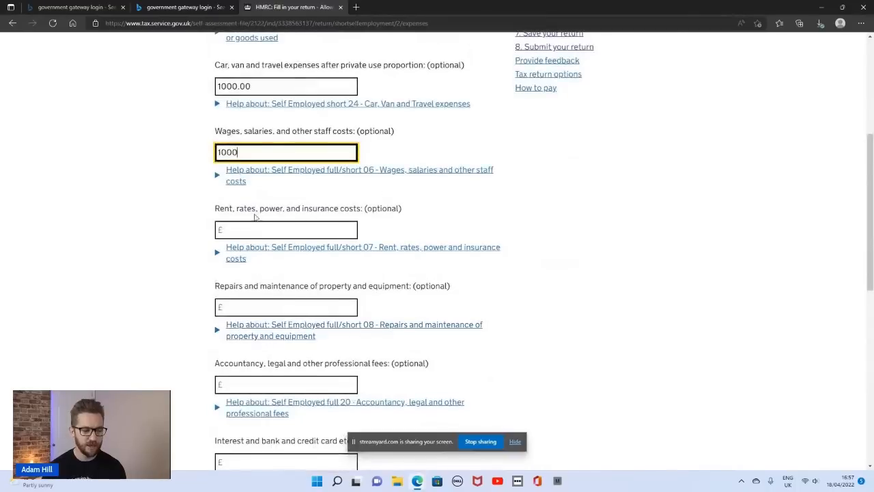
scroll(266, 216, up, 1)
drag(283, 217, 215, 218)
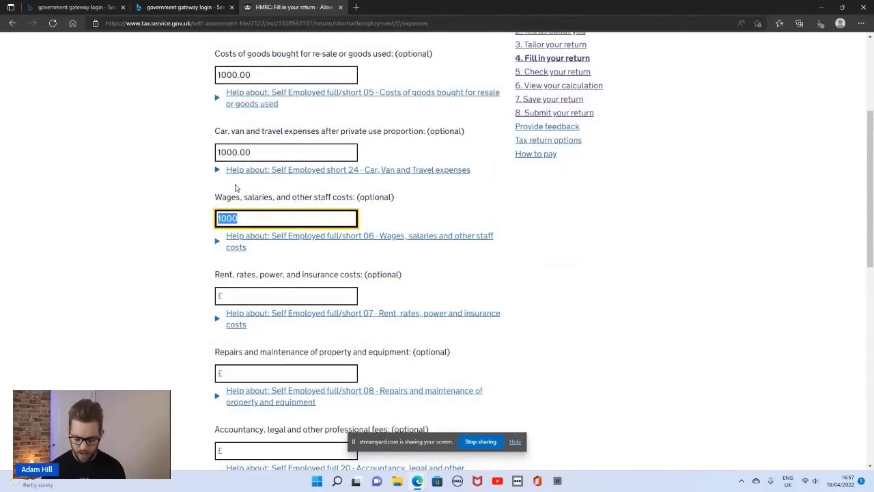
key(BackSpace)
click(248, 151)
drag(246, 152, 198, 153)
key(BackSpace)
drag(254, 74, 216, 75)
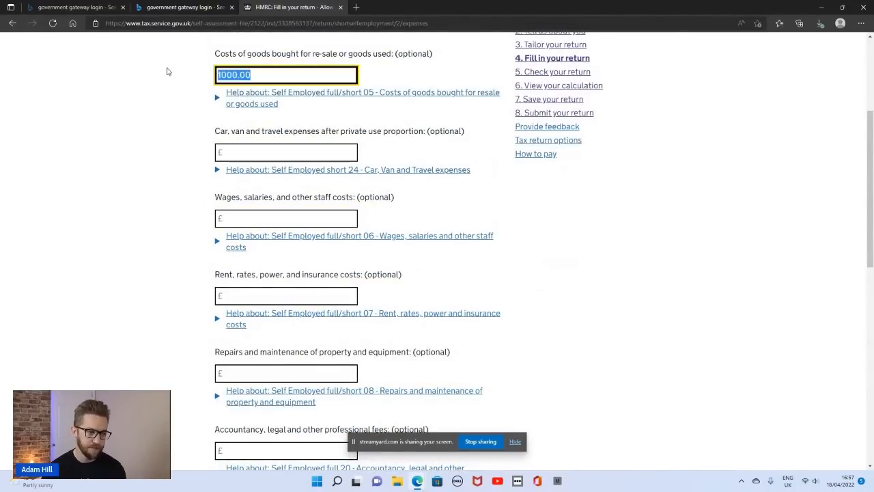
key(BackSpace)
Step: Go back from the allowable business expenses page to the Income for Trader UK page
scroll(216, 213, down, 2)
scroll(216, 212, up, 4)
scroll(284, 367, down, 9)
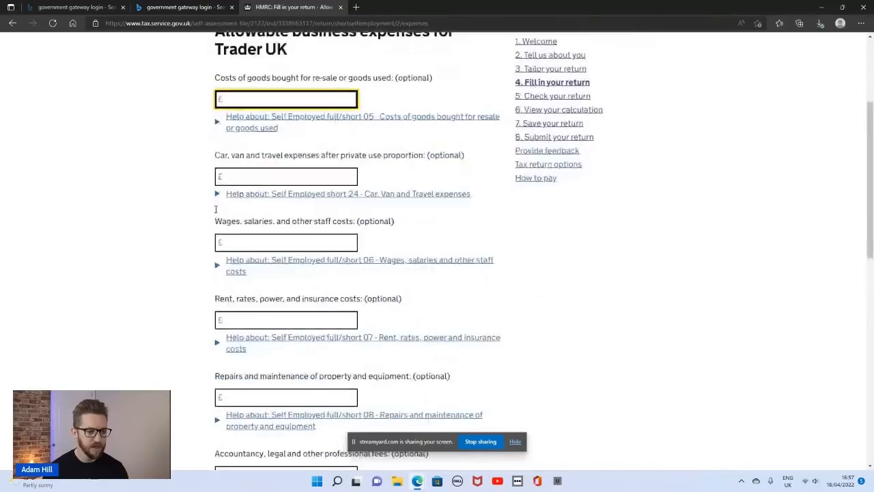
click(311, 401)
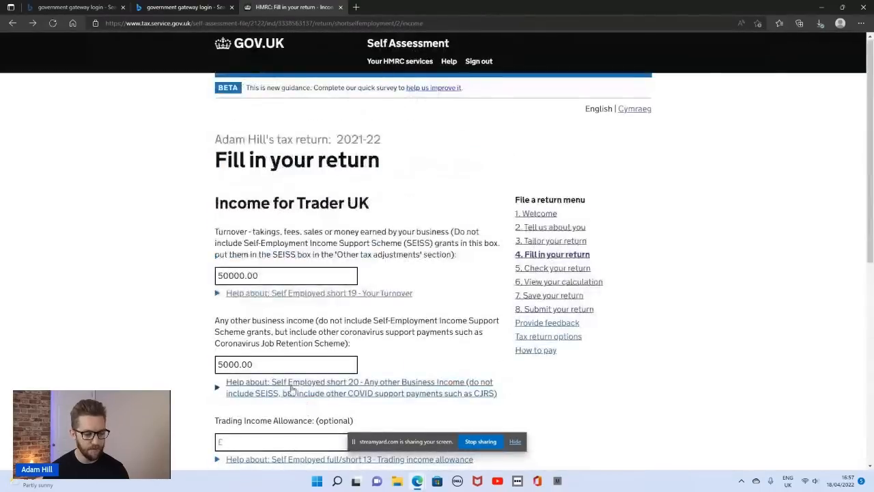
Step: Record expenses as a single total value with total allowable expenses of 10000.00, and save and continue
scroll(269, 344, down, 5)
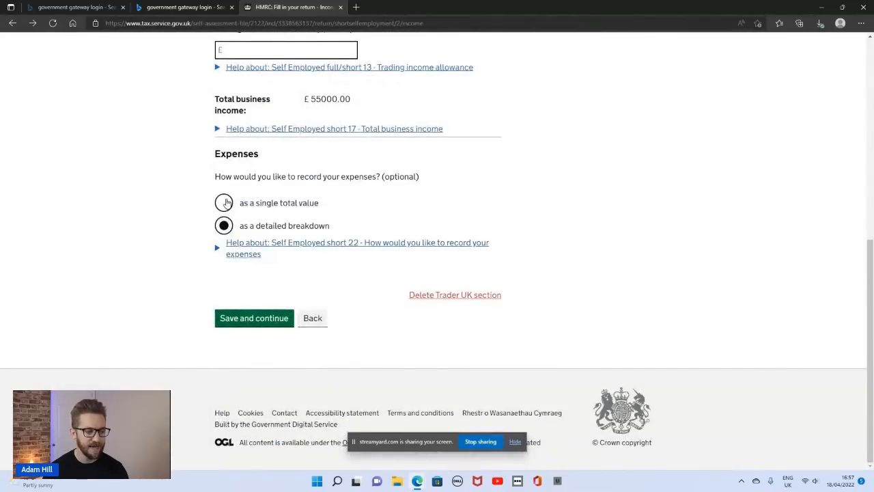
click(223, 203)
click(292, 300)
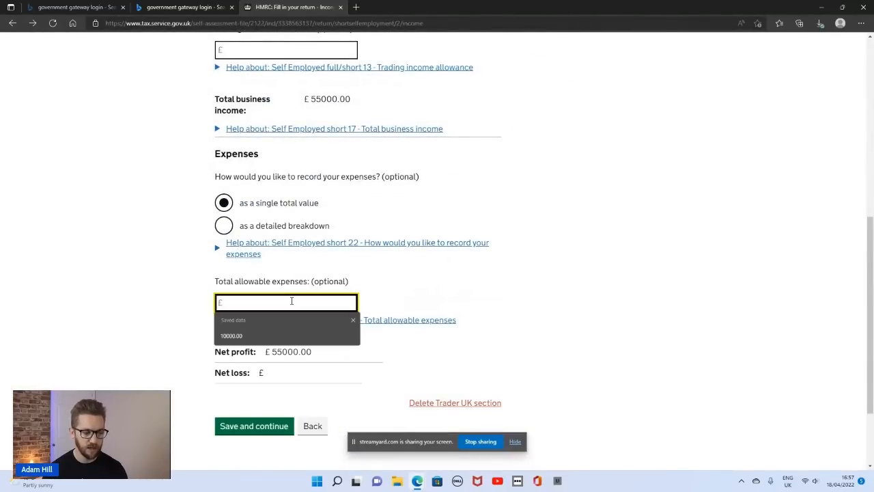
click(250, 336)
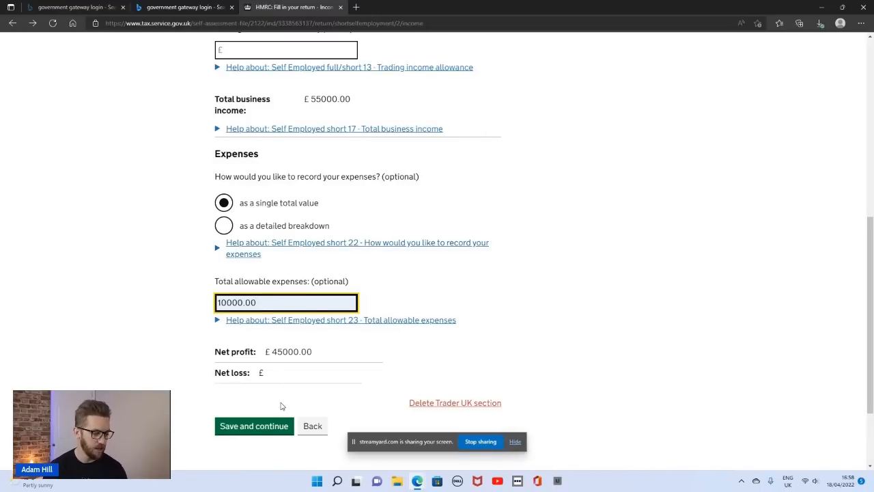
click(260, 428)
Step: Review the capital allowance introduction for Trader UK and the help text about the Annual Investment Allowance
drag(214, 72, 400, 90)
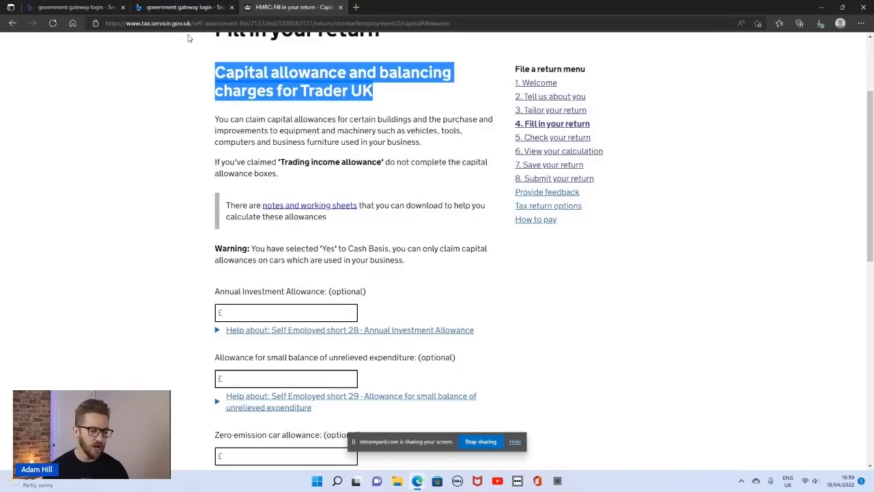
click(234, 130)
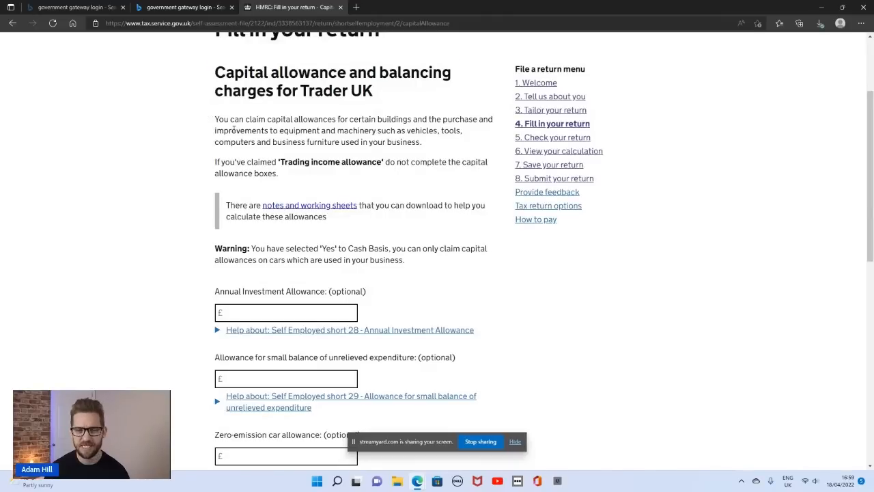
scroll(287, 126, down, 2)
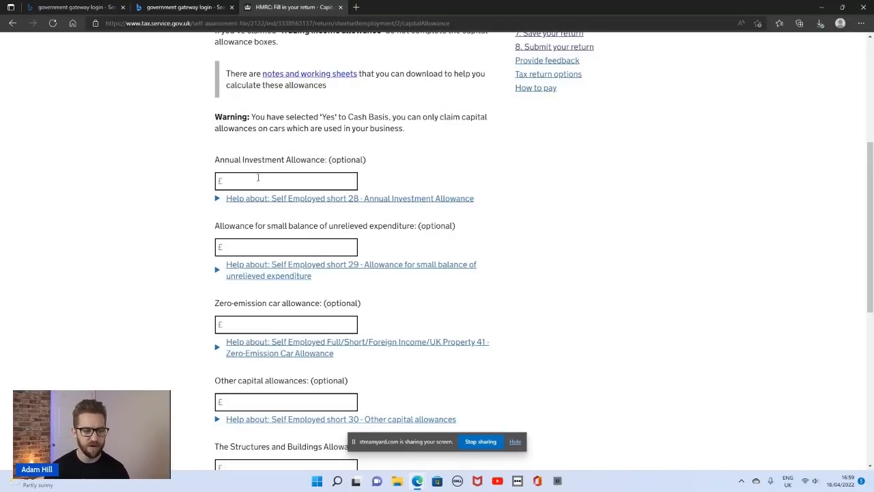
drag(213, 161, 337, 162)
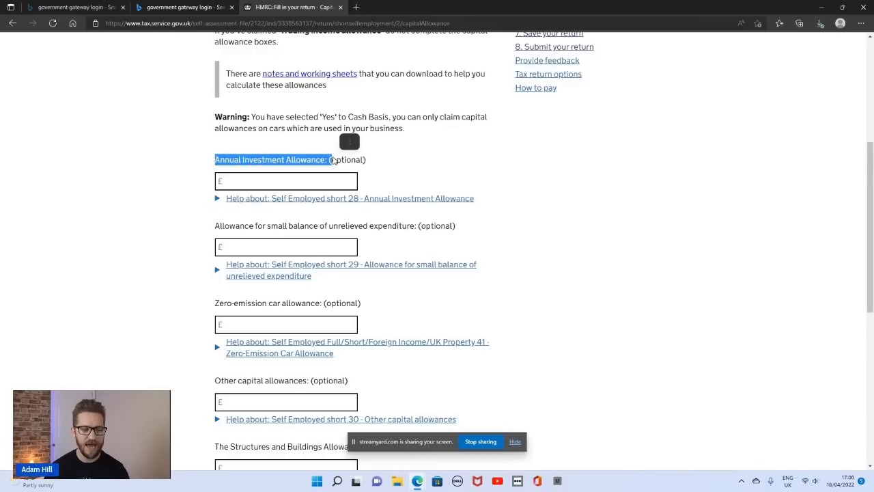
click(388, 201)
click(387, 203)
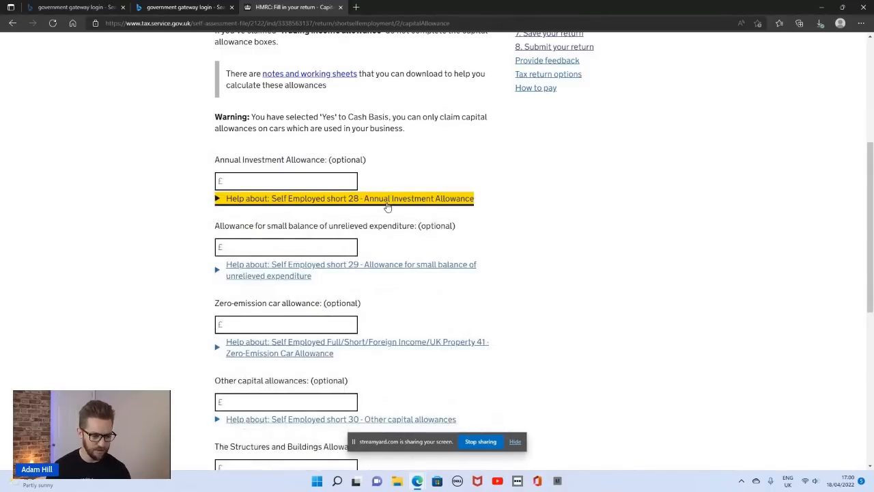
click(388, 203)
drag(338, 243, 375, 246)
click(394, 165)
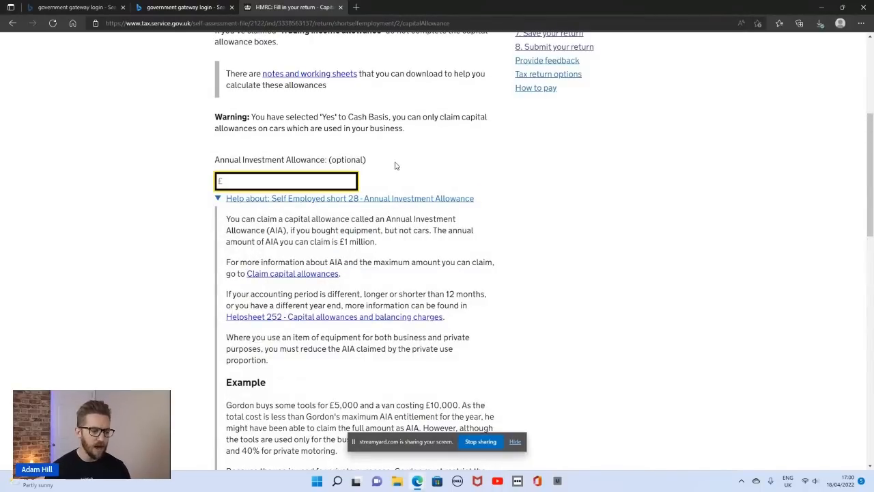
Step: Set the Annual Investment Allowance to 2000.00 and collapse its help text
click(283, 181)
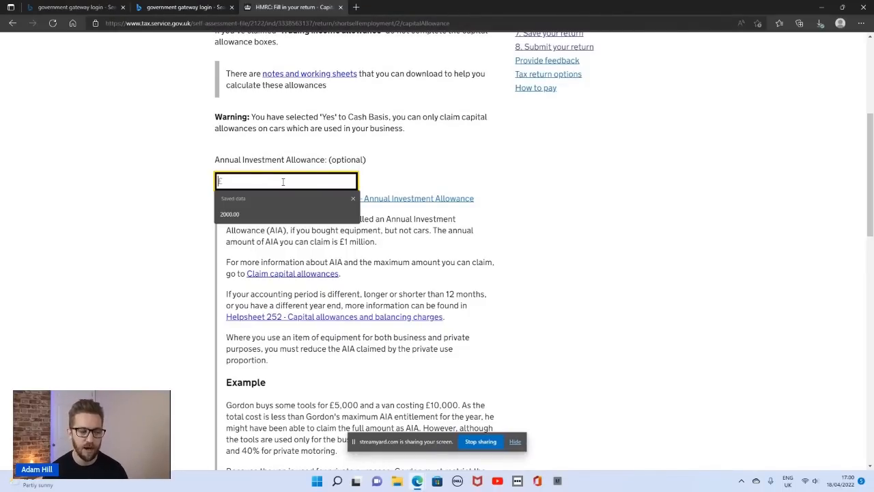
click(253, 213)
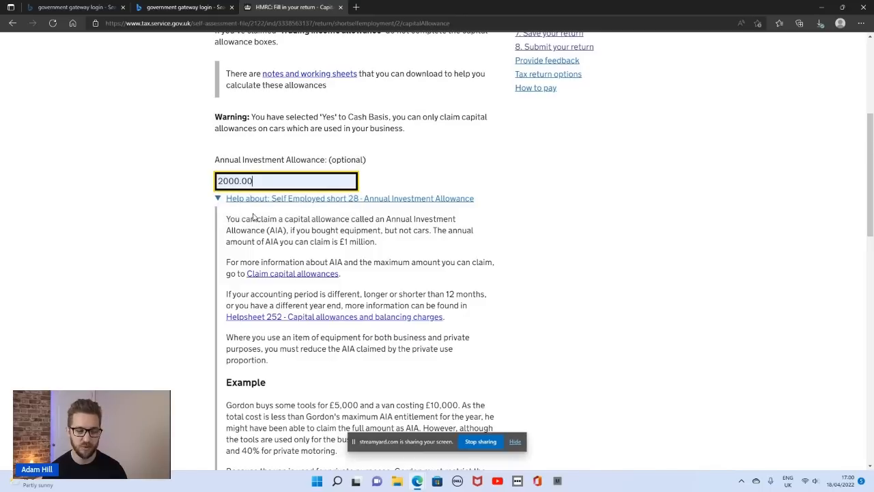
click(165, 233)
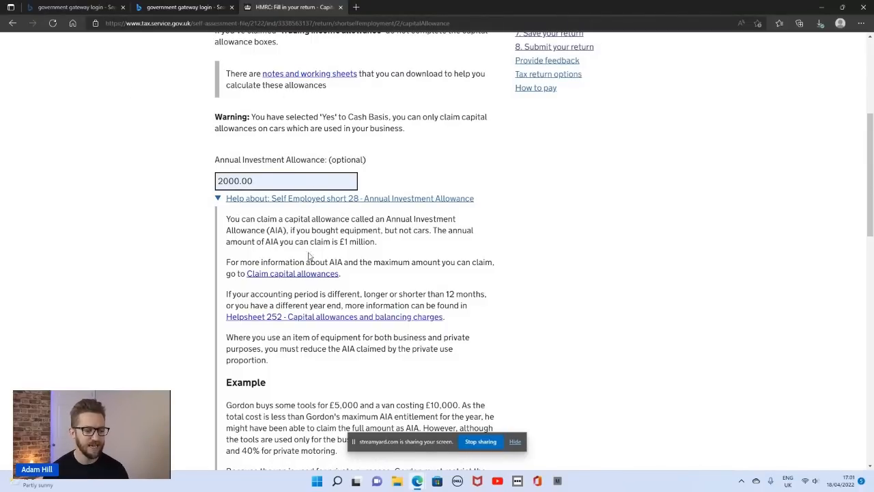
click(386, 204)
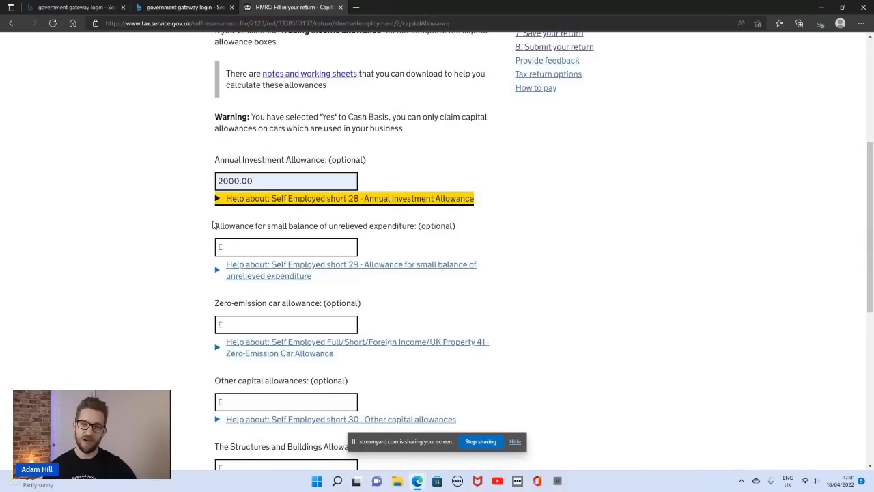
Step: Enter 10000 as the other capital allowances amount
drag(213, 159, 373, 164)
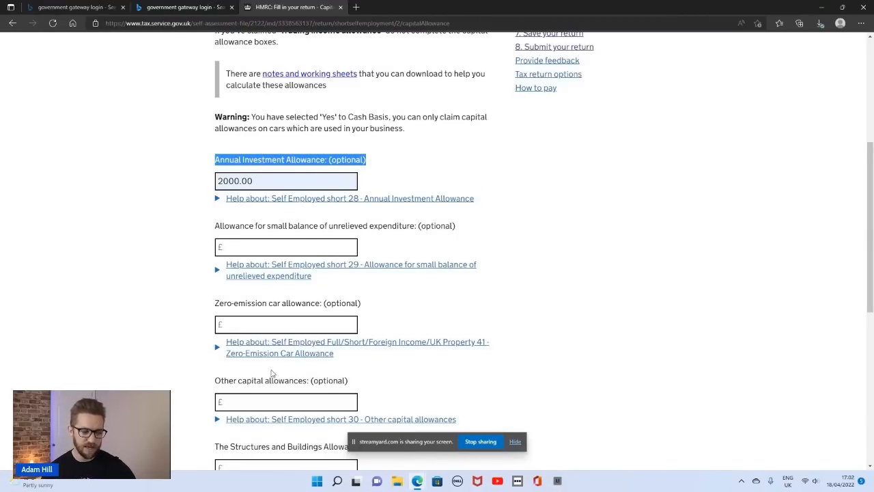
click(269, 403)
text(10000)
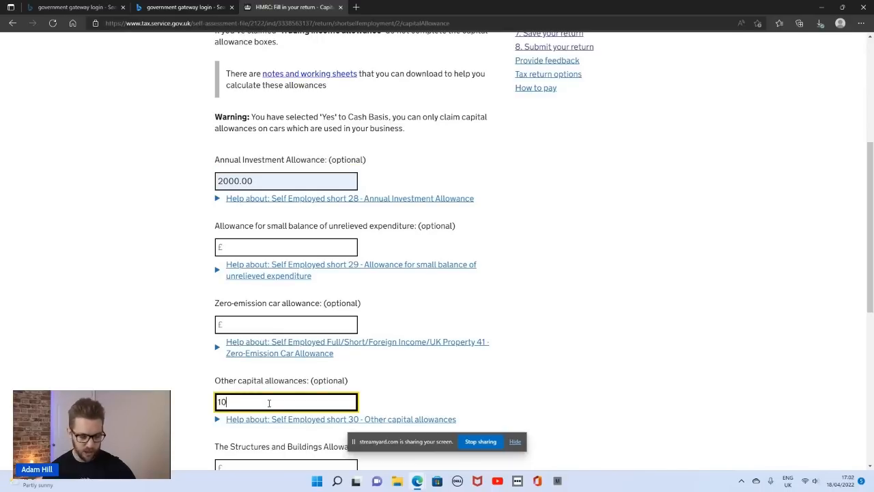
click(402, 365)
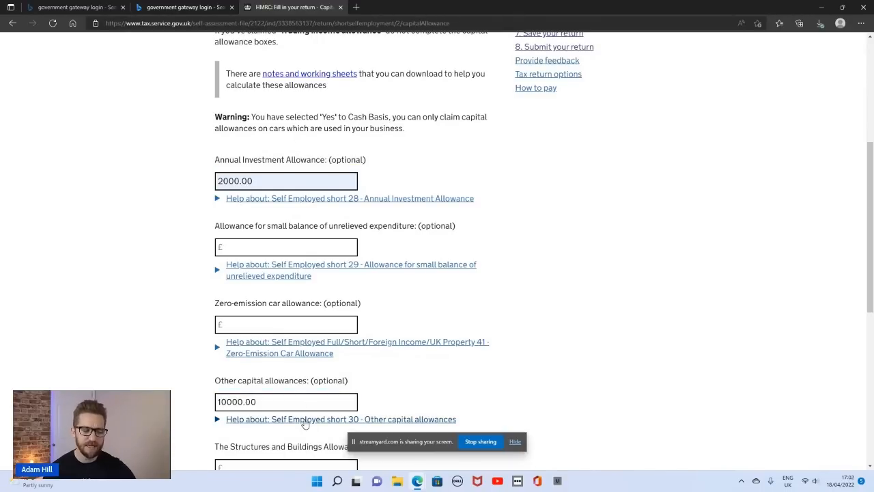
Step: Clear the amount entered for other capital allowances
drag(274, 401, 216, 402)
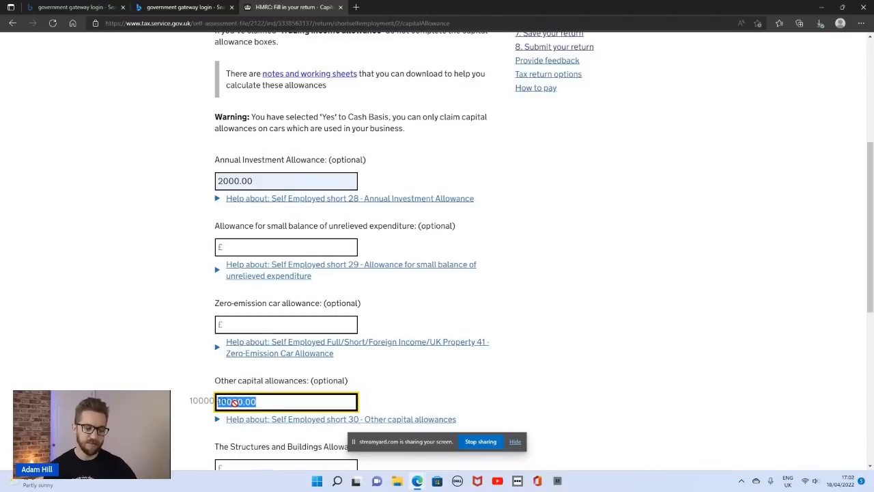
click(270, 404)
key(BackSpace)
key(BackSpace)
key(BackSpace)
key(BackSpace)
key(BackSpace)
key(BackSpace)
key(BackSpace)
key(BackSpace)
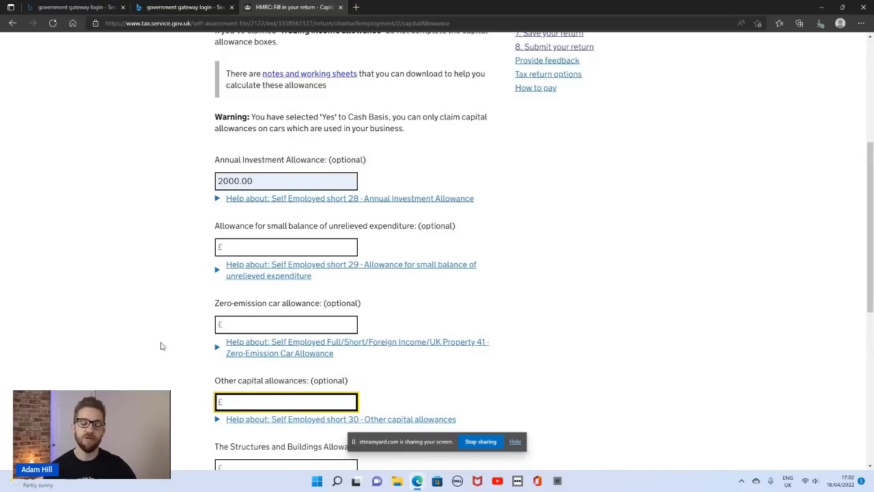
Step: Save the capital allowance and balancing charges page and continue with the return
scroll(167, 336, down, 5)
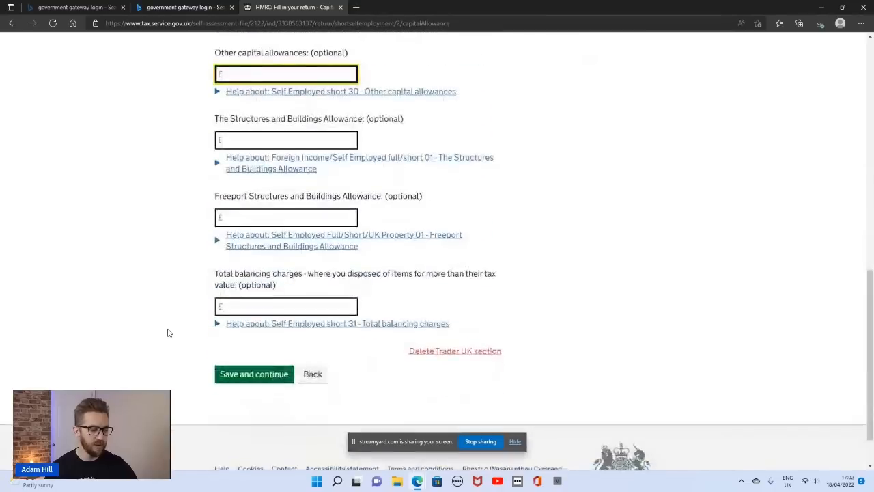
click(239, 376)
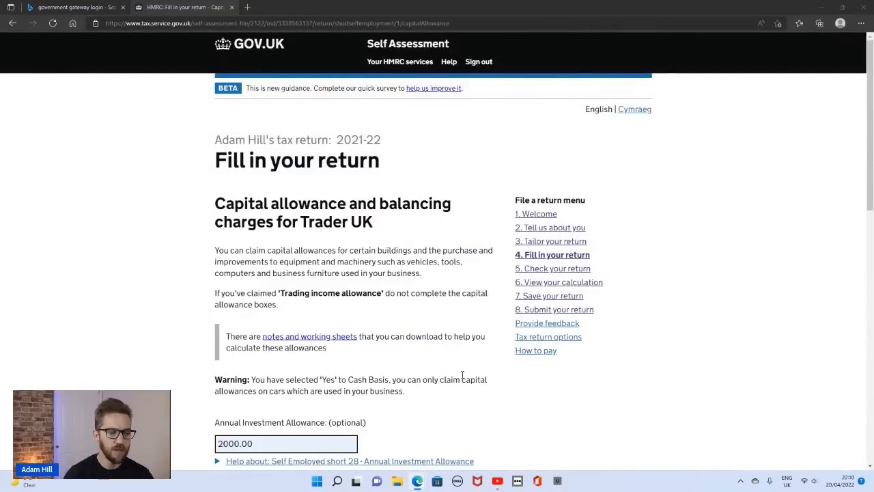
scroll(463, 375, down, 3)
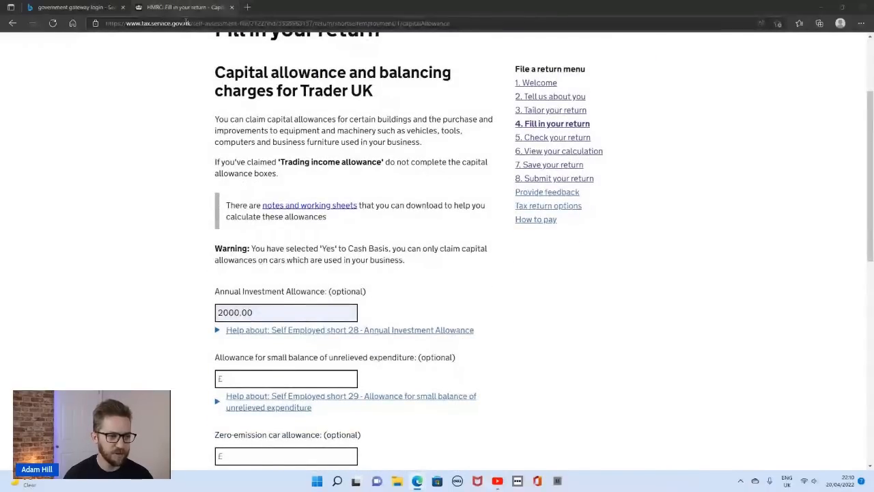
Step: Review the Annual Investment Allowance entry on the capital allowance and balancing charges page
drag(214, 72, 399, 93)
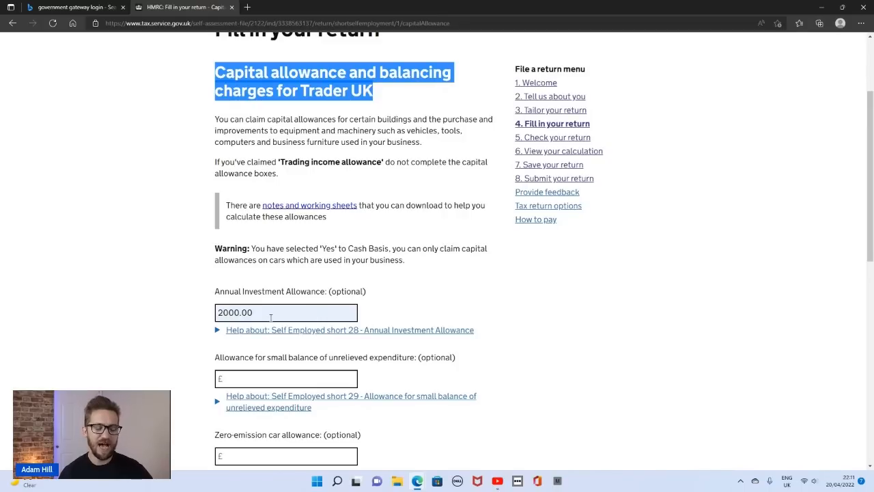
drag(270, 318, 219, 312)
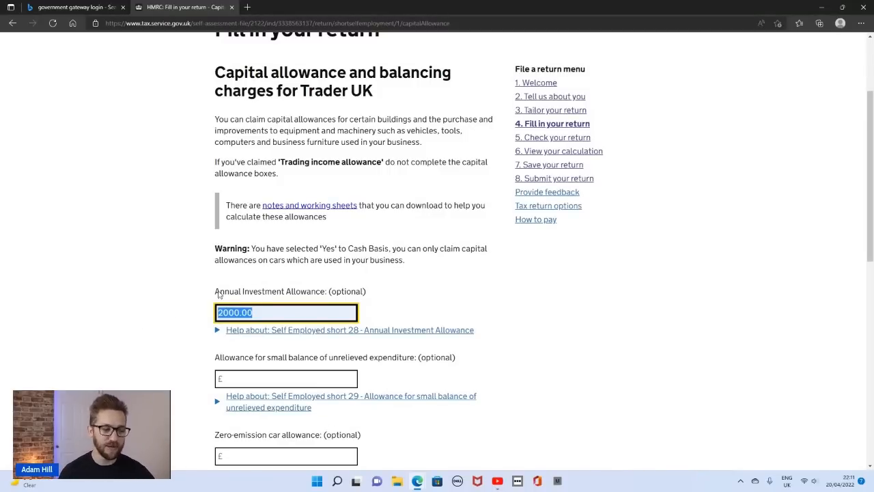
scroll(286, 275, down, 2)
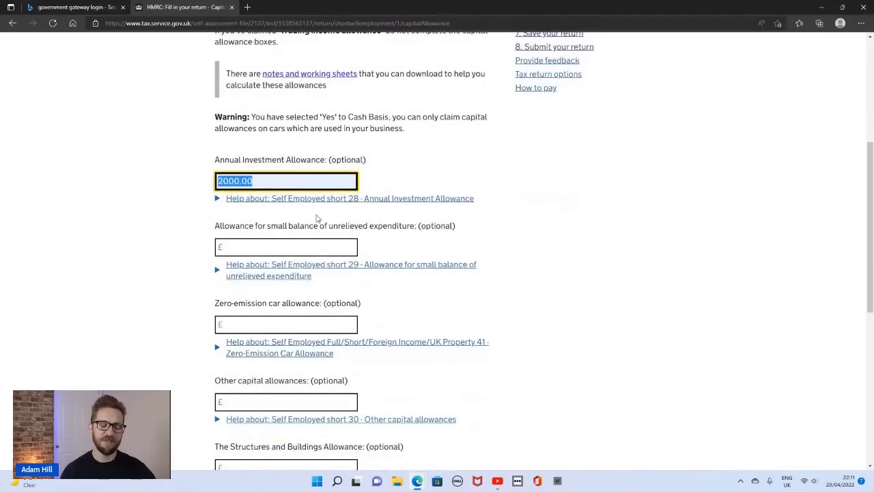
scroll(316, 307, up, 2)
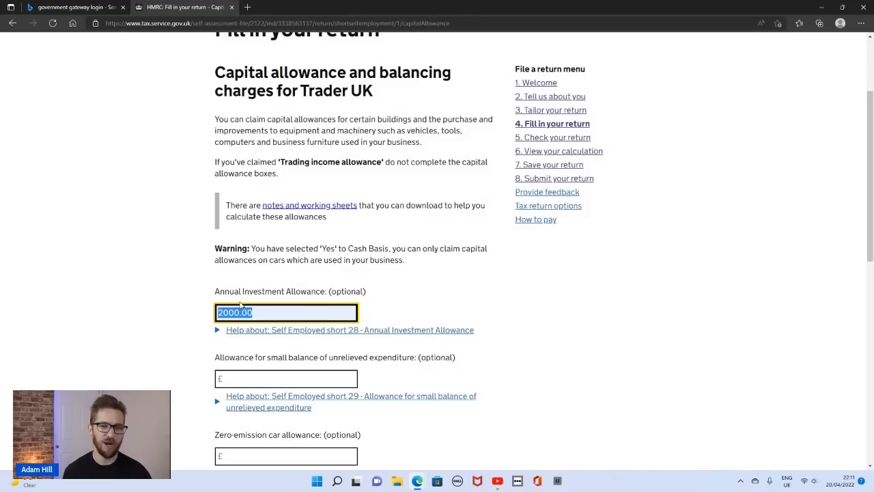
Step: Examine the own-use goods, Self-Employment Income Support Scheme grant and net business profit entries under other tax adjustments for Trader UK
drag(215, 72, 478, 72)
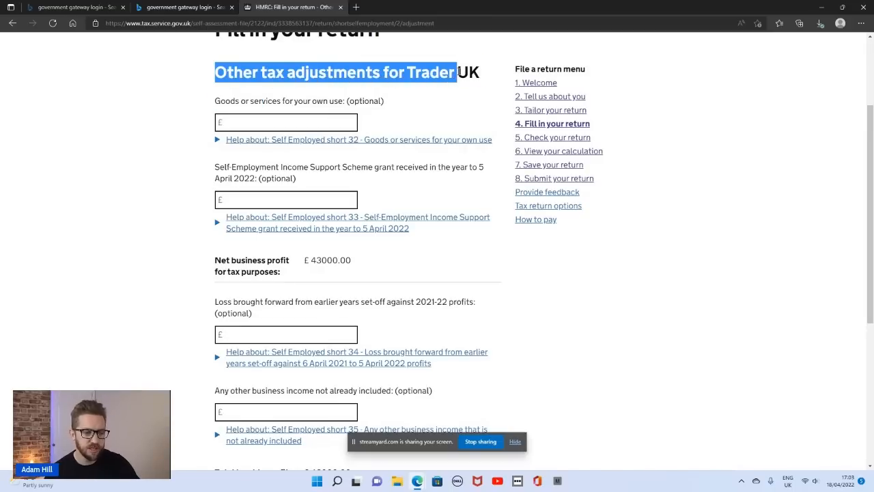
click(458, 93)
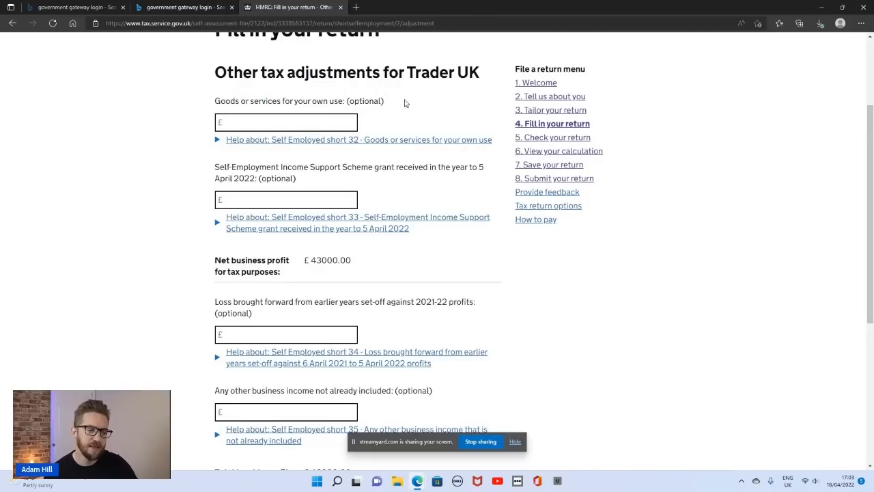
click(319, 122)
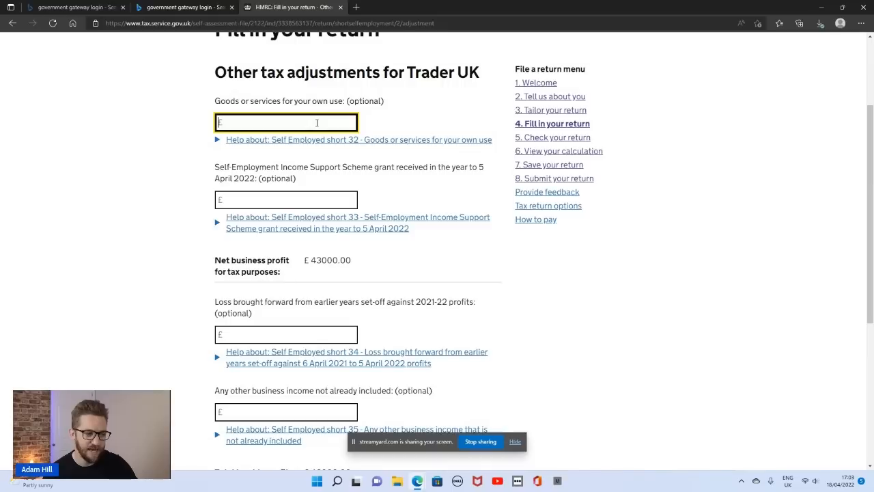
drag(400, 106, 216, 107)
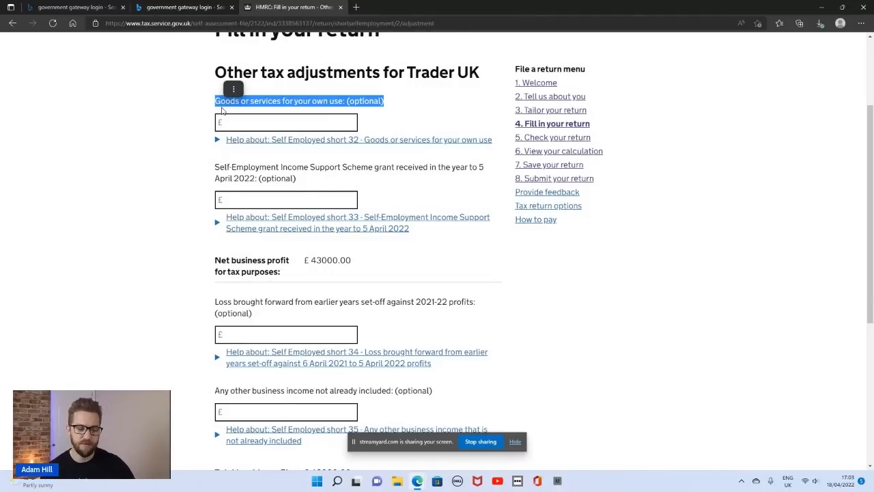
click(263, 123)
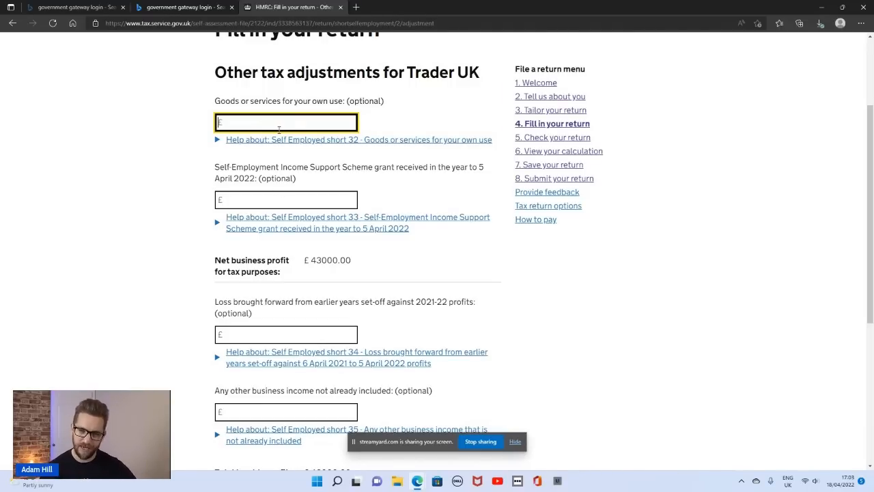
click(218, 170)
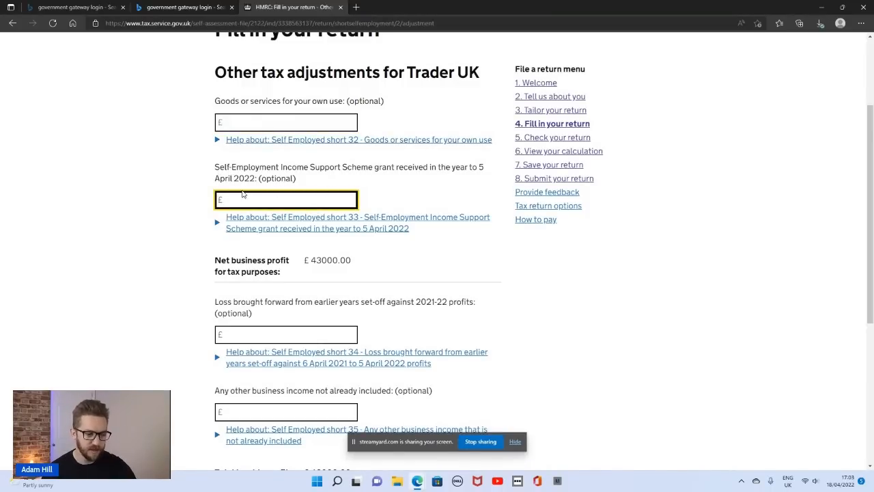
scroll(301, 188, down, 1)
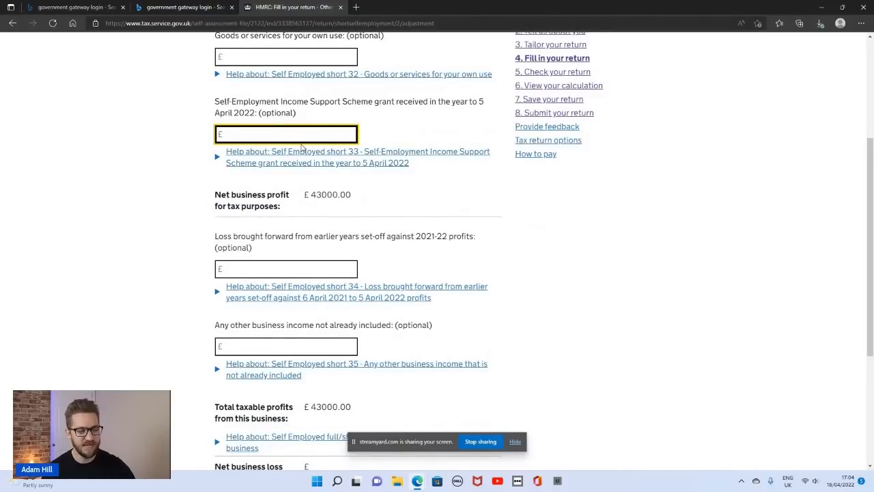
mouse_move(310, 193)
mouse_down()
mouse_move(352, 194)
mouse_move(307, 201)
mouse_up()
click(289, 192)
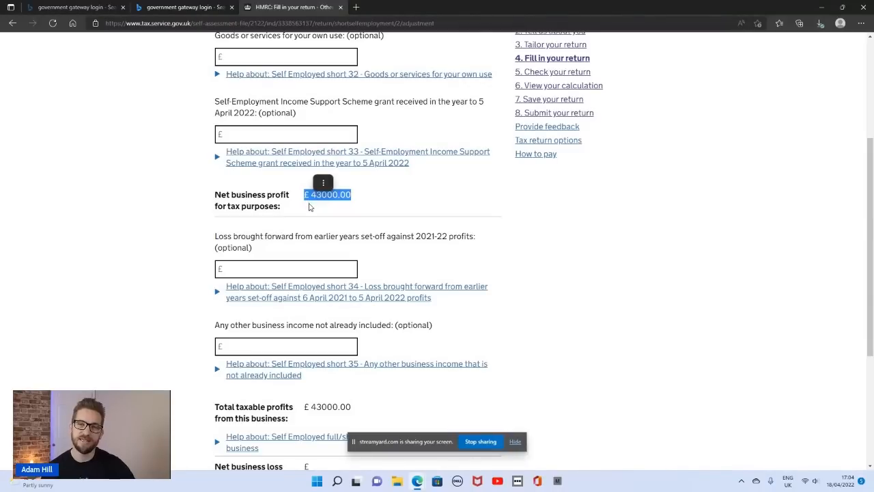
Step: Examine the entry for losses brought forward from earlier years and set off against 2021-22 profits
click(288, 236)
scroll(222, 173, down, 1)
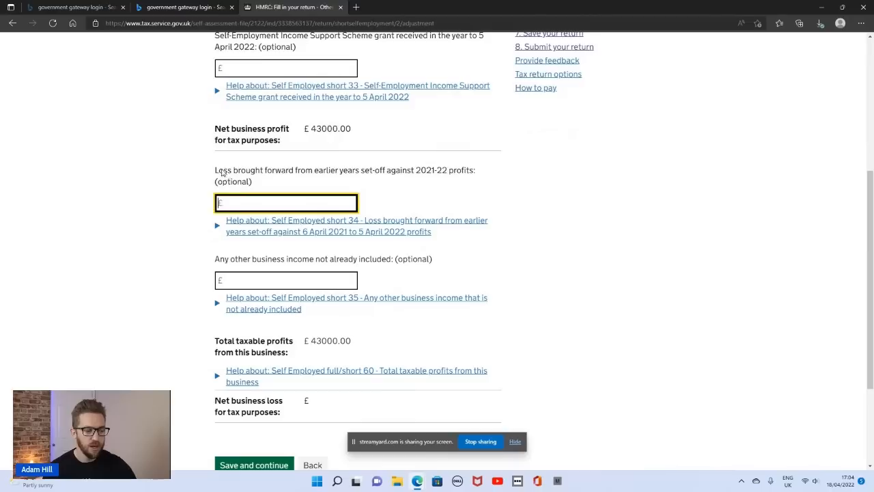
drag(222, 173, 398, 184)
click(363, 183)
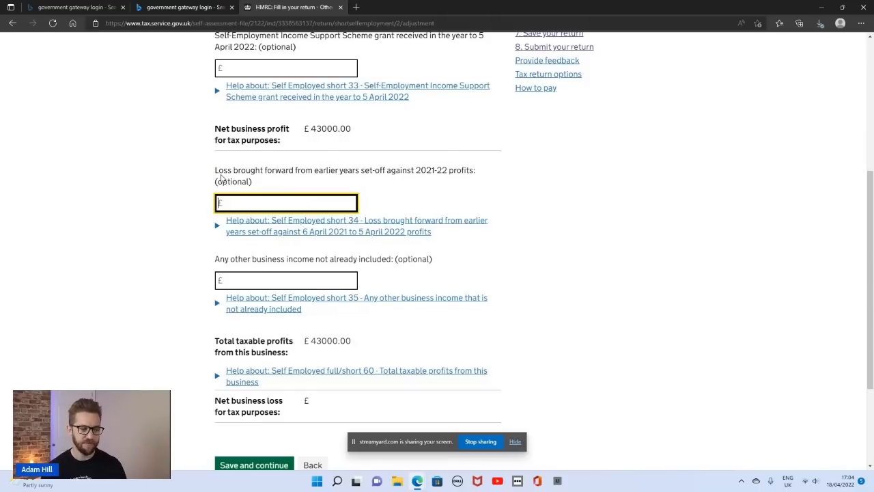
click(277, 199)
click(181, 241)
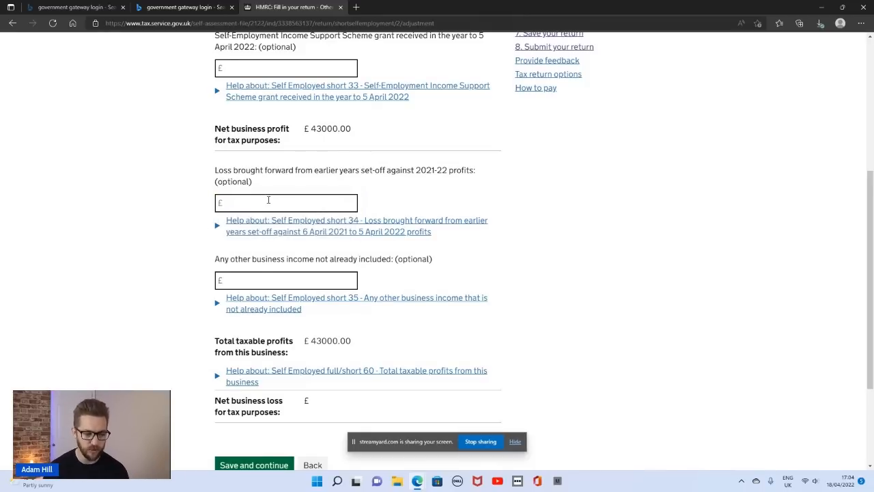
scroll(287, 177, down, 1)
click(295, 140)
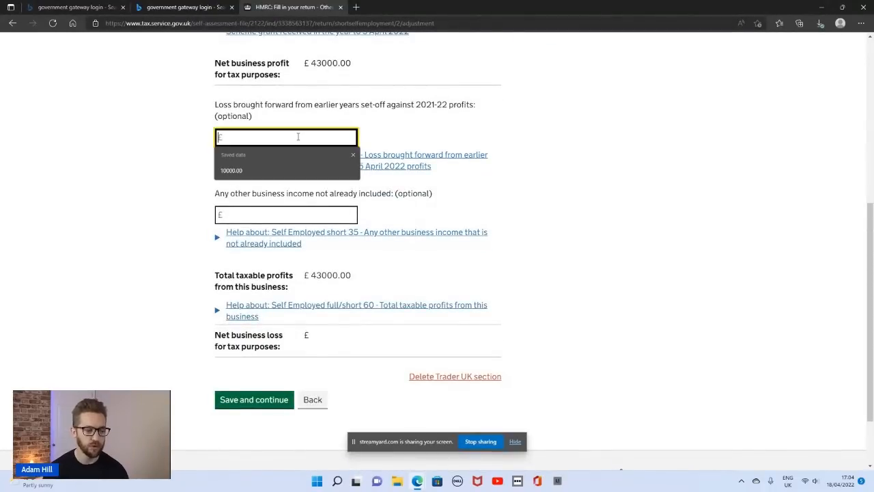
click(138, 175)
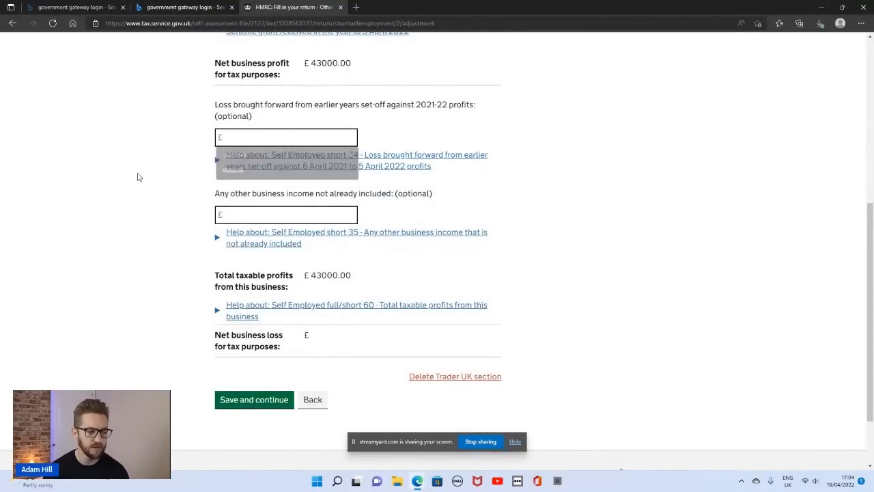
Step: Leave any other business income blank, then save the other tax adjustments page and continue with the return
click(275, 214)
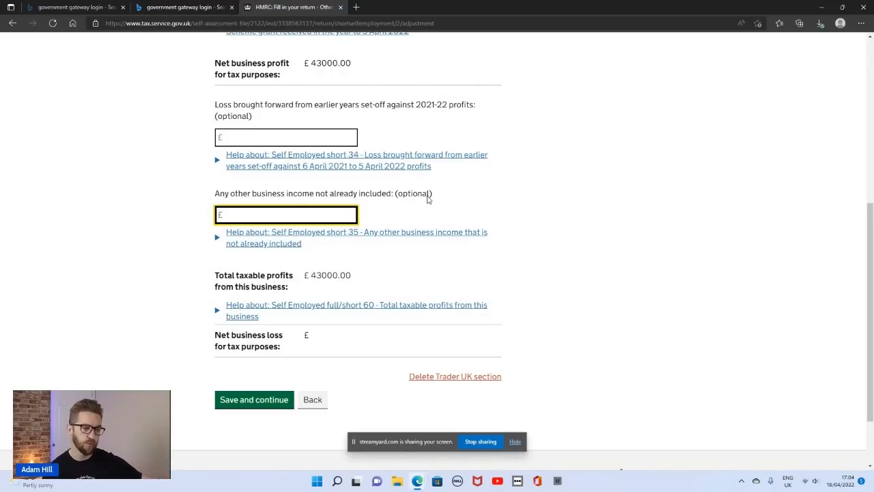
click(321, 214)
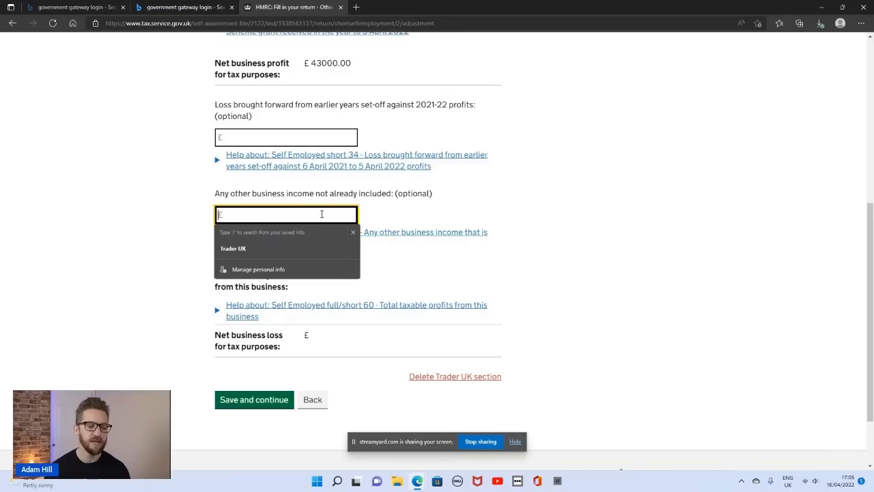
click(453, 218)
scroll(452, 219, down, 2)
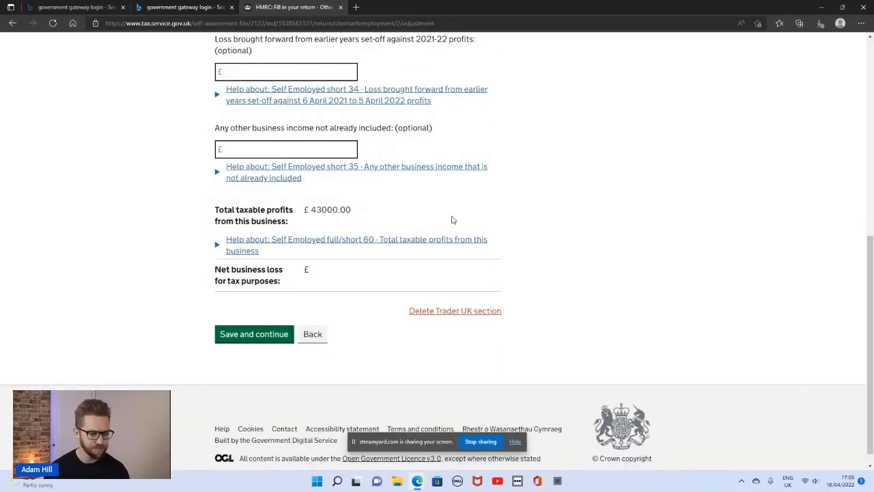
click(264, 335)
Step: Examine the Trader UK loss entries for set-off against other 2021-22 income and for carrying back to previous years
scroll(253, 270, down, 5)
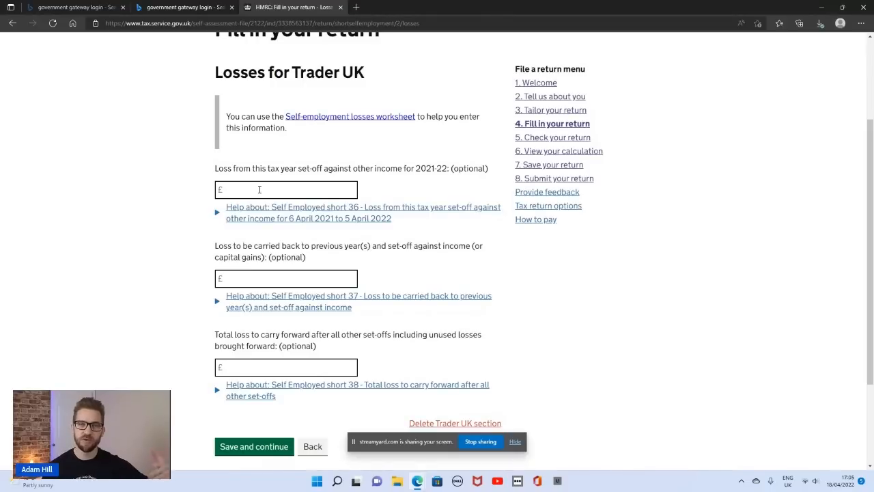
click(259, 189)
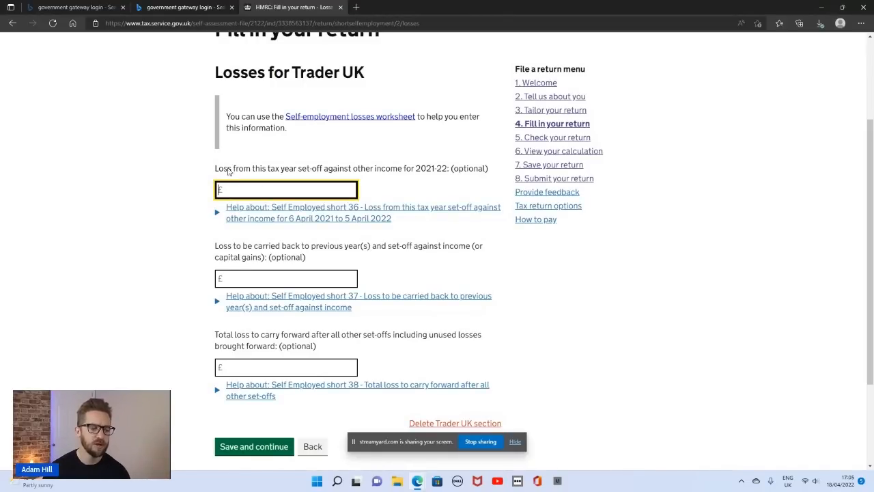
drag(214, 169, 485, 176)
click(338, 191)
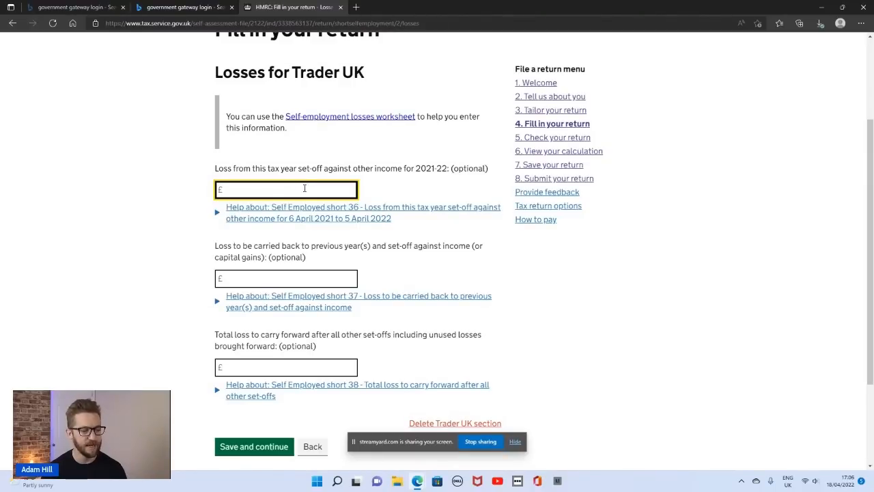
click(257, 280)
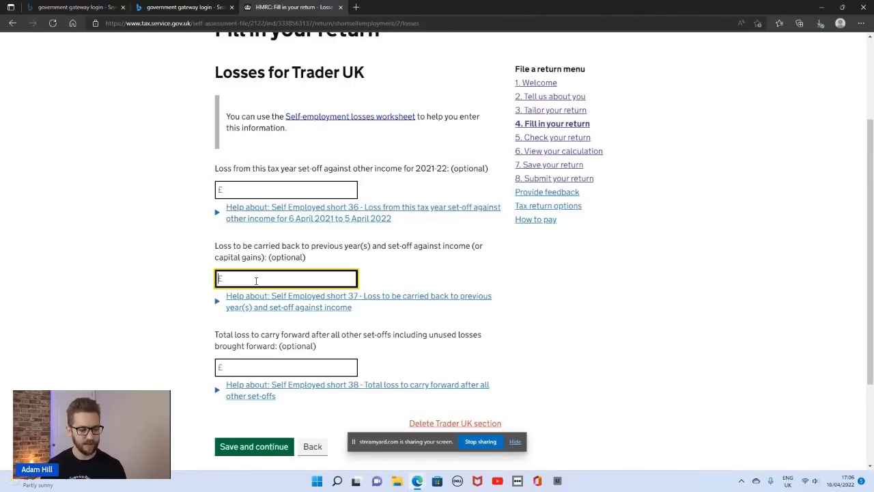
drag(216, 251, 336, 258)
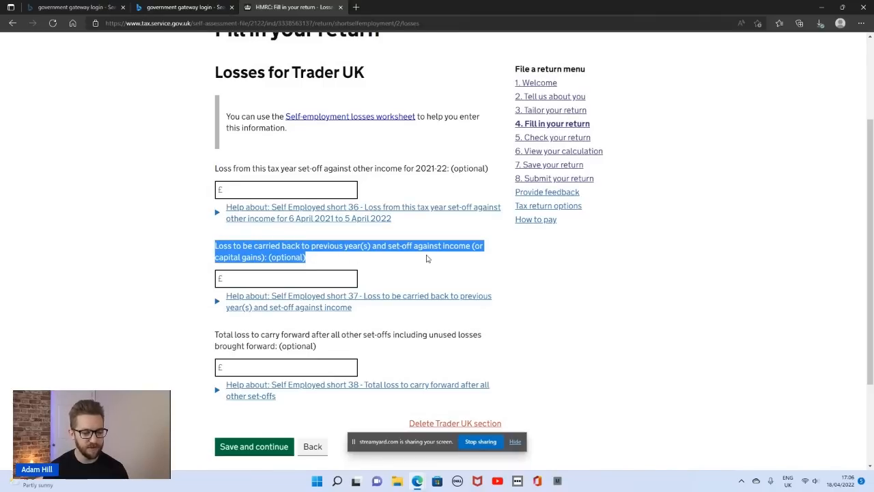
click(386, 261)
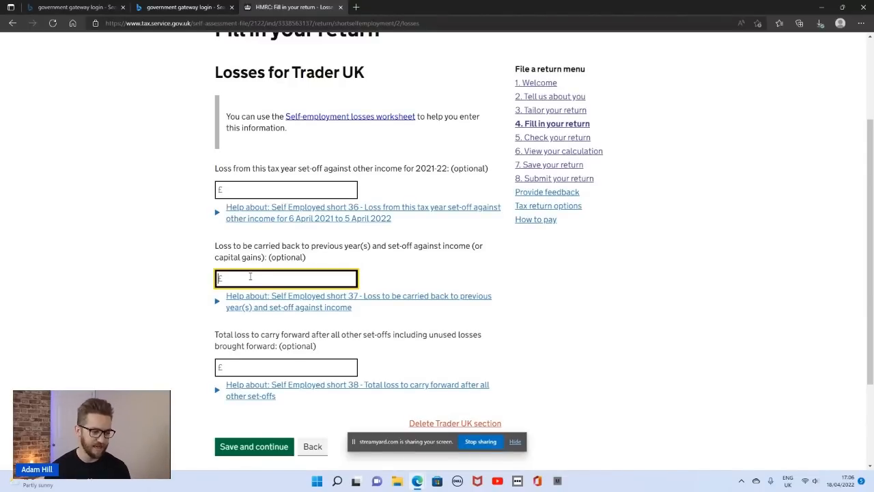
Step: Check the total loss to carry forward entry, then save the losses page with all amounts blank and continue
scroll(252, 273, down, 3)
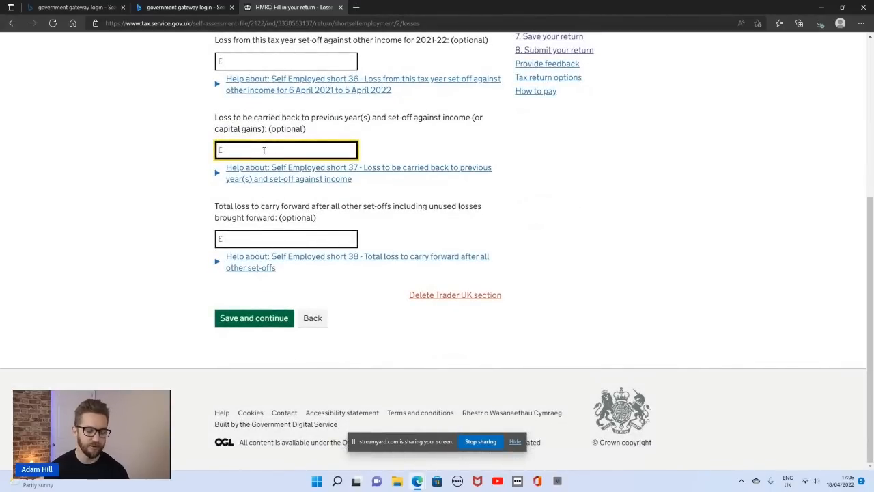
drag(214, 206, 475, 216)
click(419, 217)
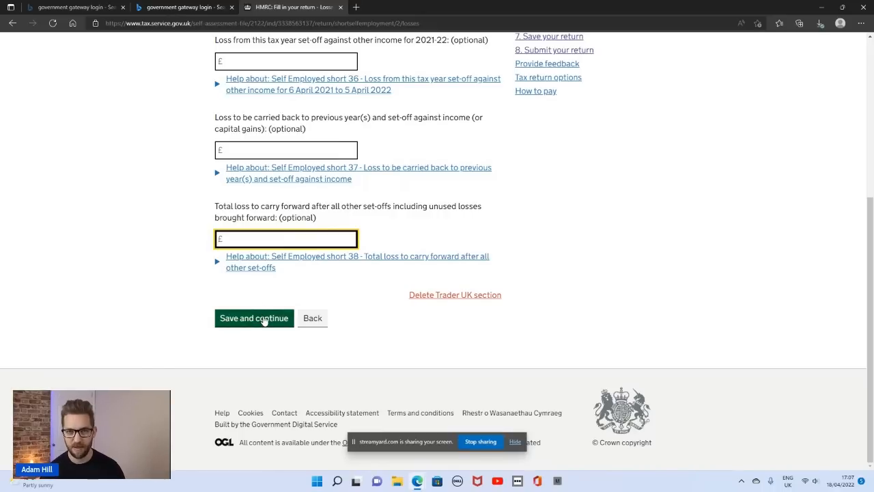
click(252, 62)
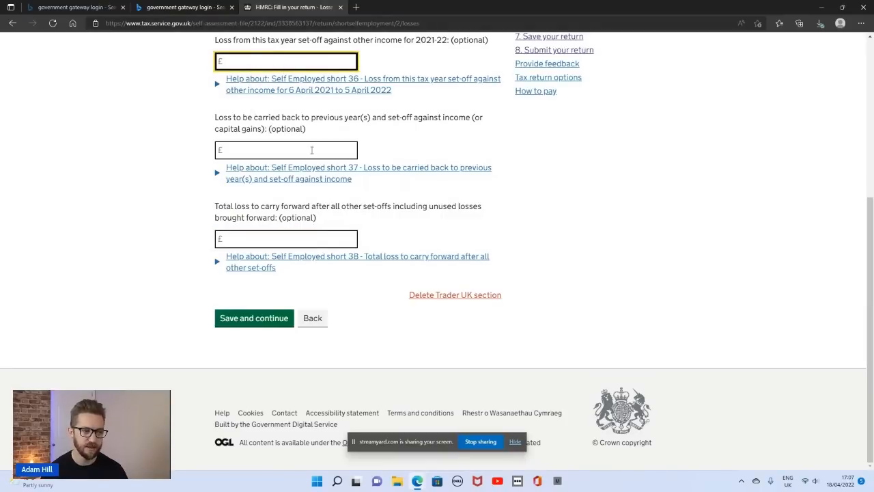
click(270, 318)
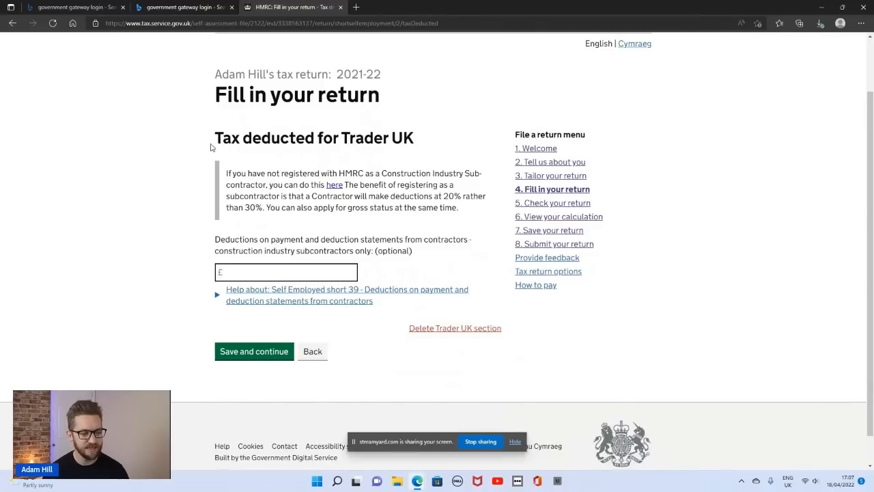
Step: Read the guidance on construction industry subcontractor deduction rates on the Tax deducted for Trader UK page
drag(211, 147, 416, 140)
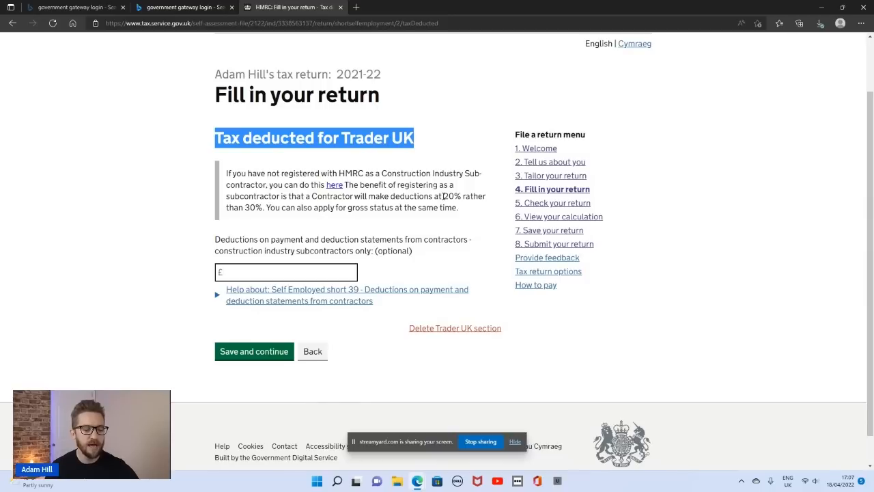
drag(443, 196, 461, 197)
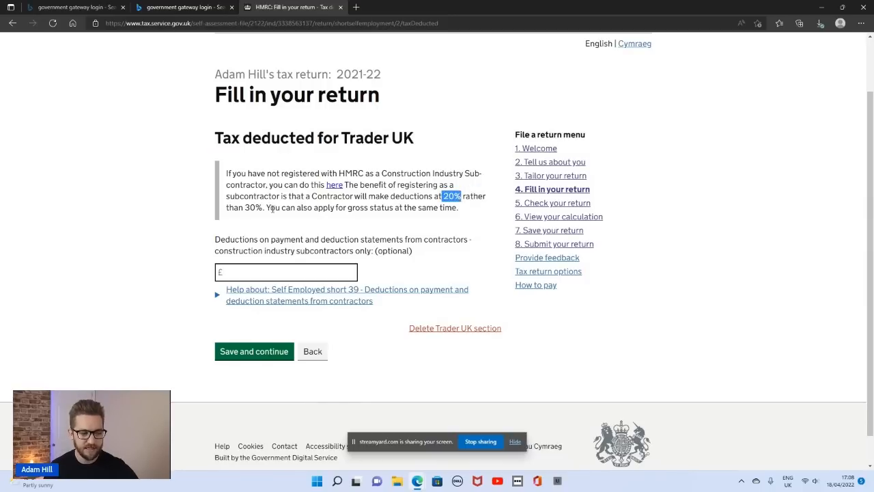
click(244, 208)
drag(253, 208, 264, 210)
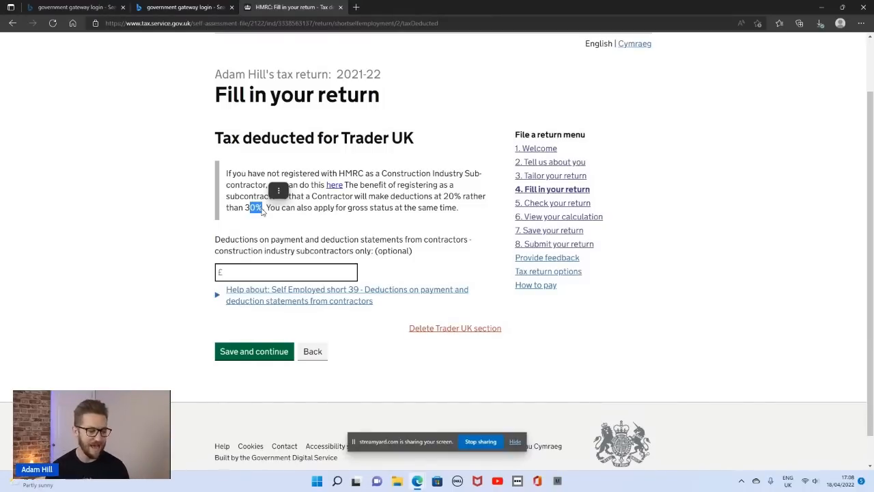
Step: Try 1000 as the construction industry subcontractor deductions amount and clear the entry again
click(290, 270)
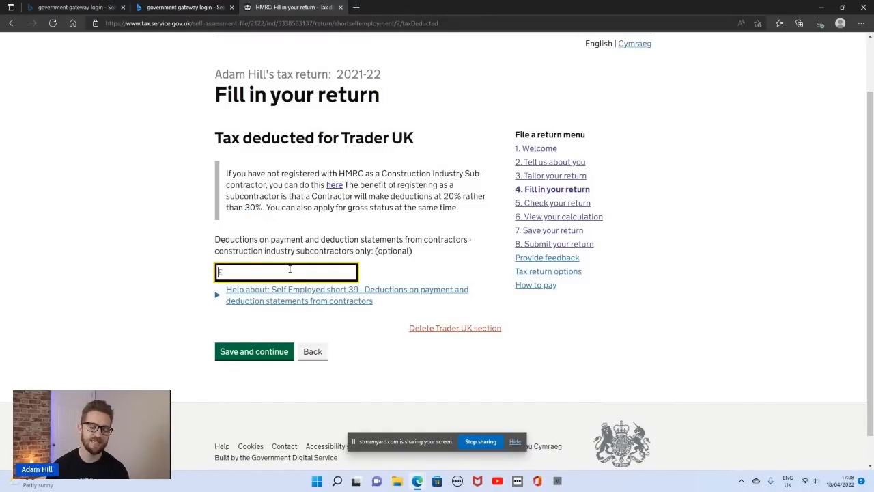
text(1000)
key(BackSpace)
key(BackSpace)
key(BackSpace)
key(BackSpace)
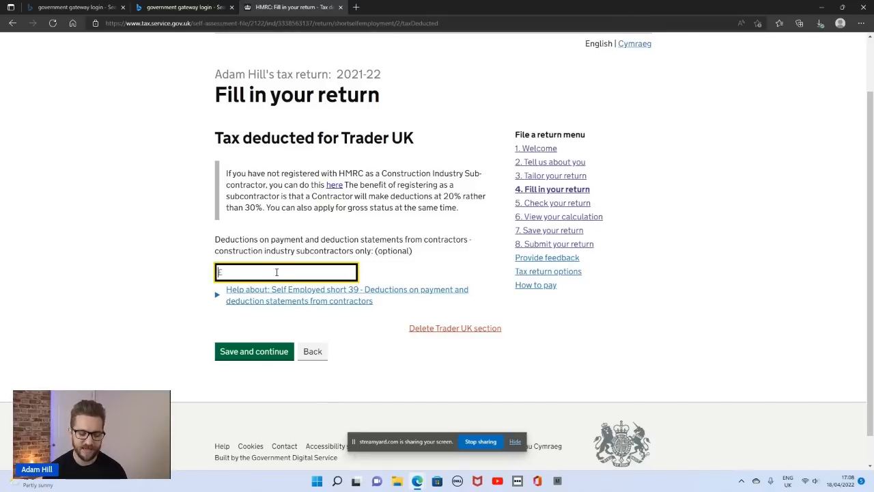
Step: Save the Tax deducted page with the deductions amount blank and read the Class 4 NICs exemption question
click(278, 352)
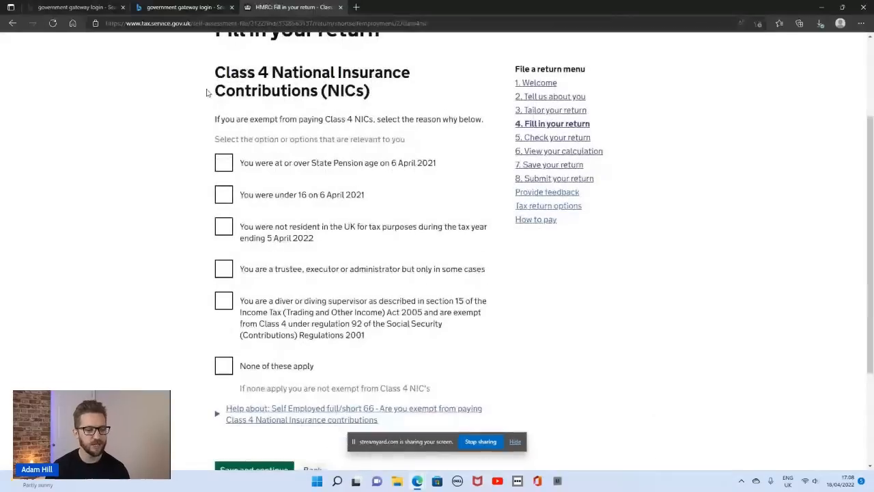
drag(209, 92, 404, 120)
click(270, 134)
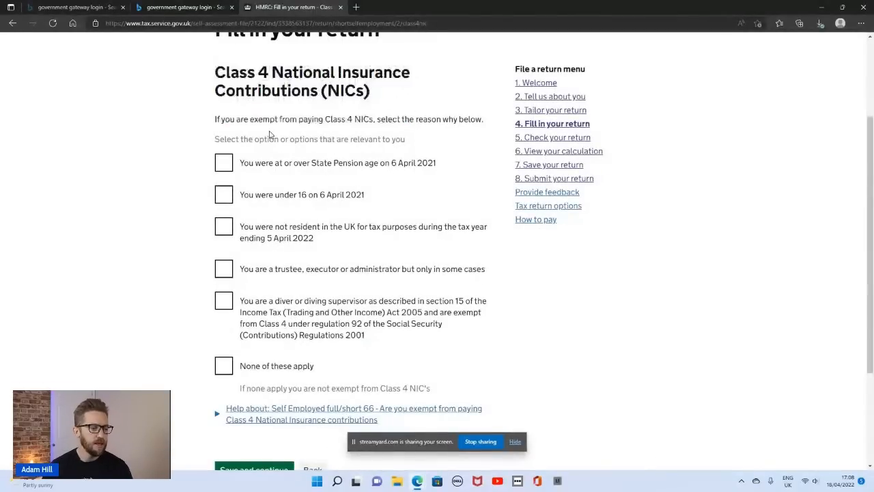
scroll(273, 137, down, 1)
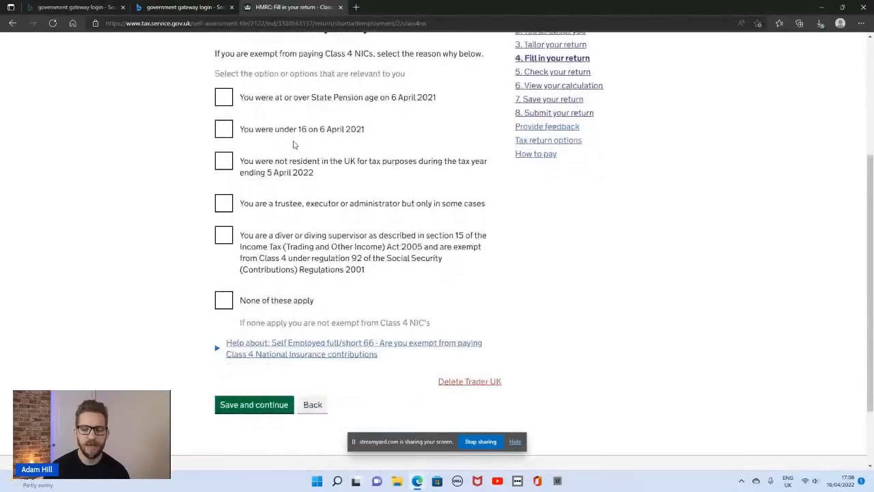
Step: Try selecting the Class 4 NICs exemption reasons, from State Pension age to diver or diving supervisor, and clear them all again
click(226, 99)
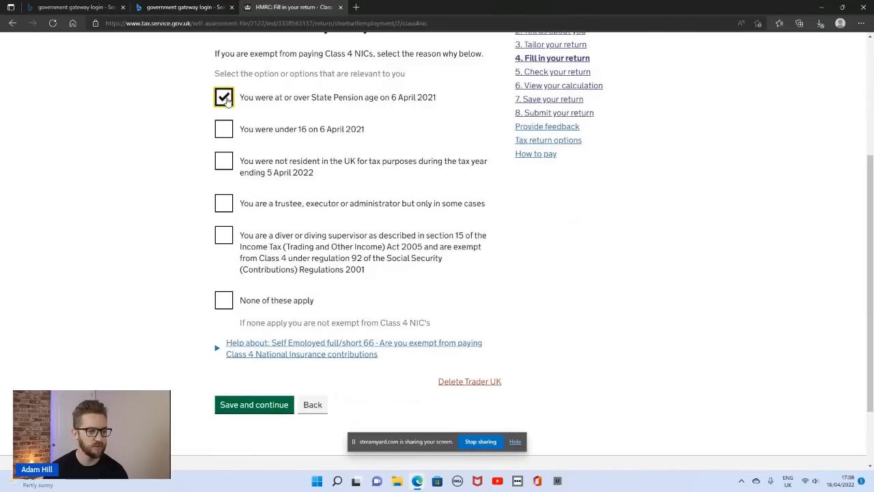
click(229, 132)
click(227, 166)
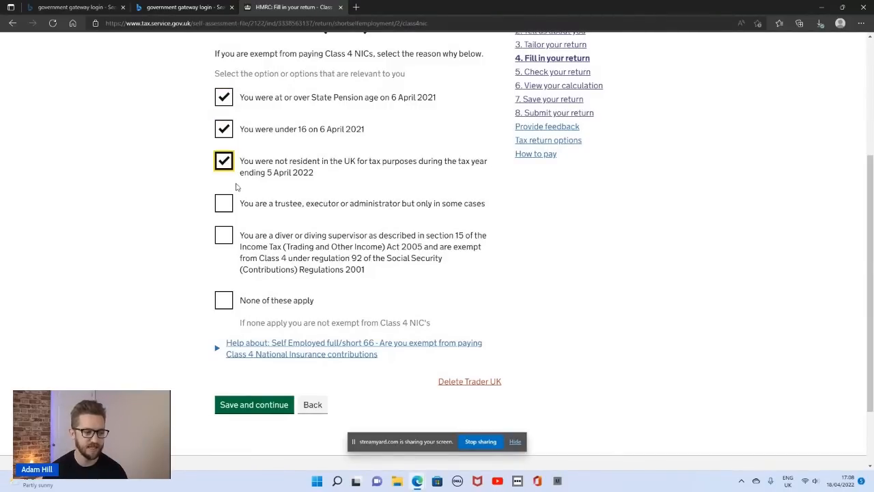
click(225, 203)
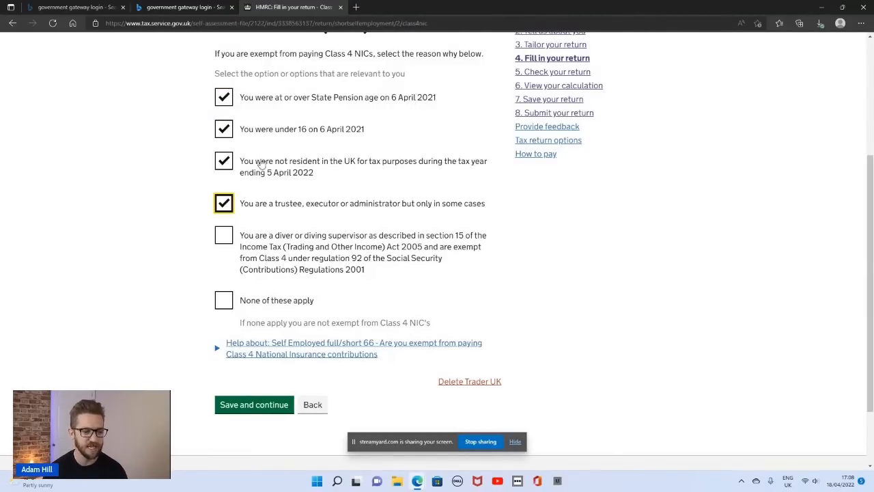
click(225, 236)
click(223, 237)
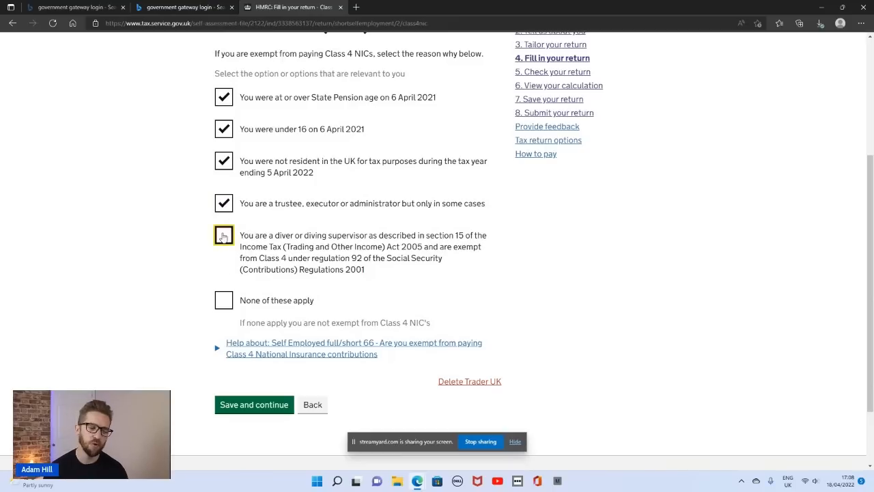
click(224, 203)
click(224, 164)
click(224, 130)
click(224, 100)
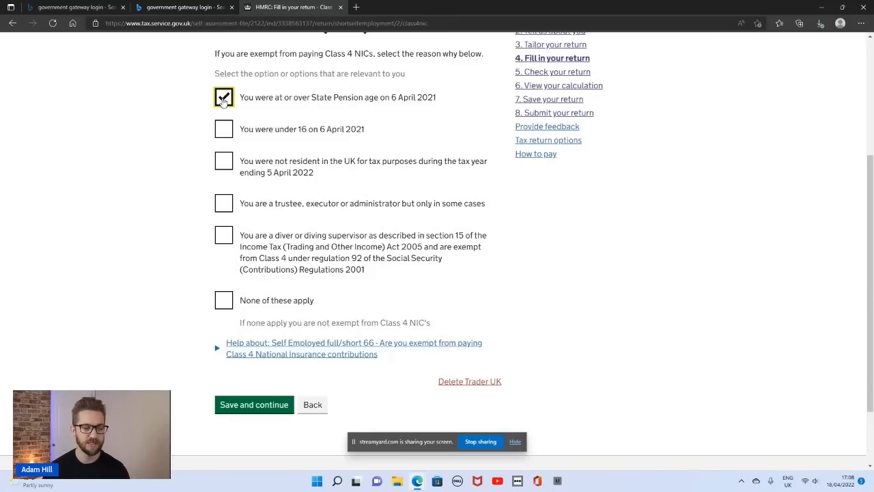
click(223, 100)
Step: Declare that none of the Class 4 NICs exemption reasons apply and save the page
click(218, 307)
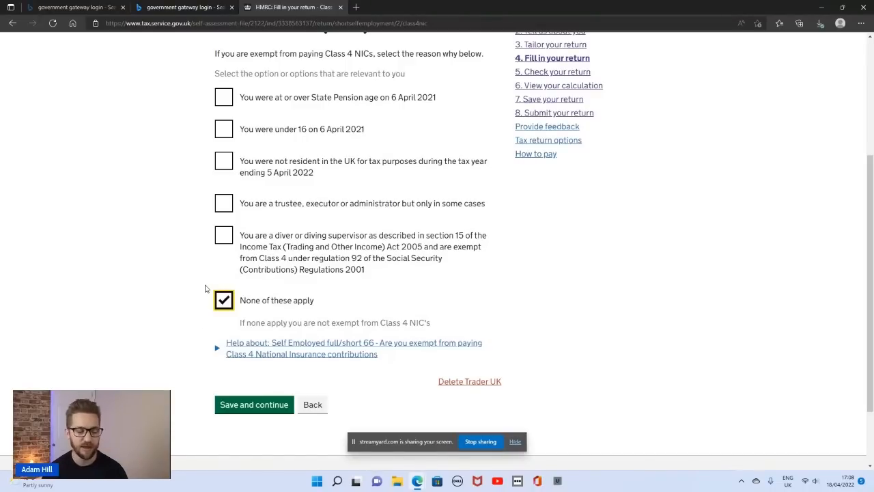
scroll(205, 288, up, 1)
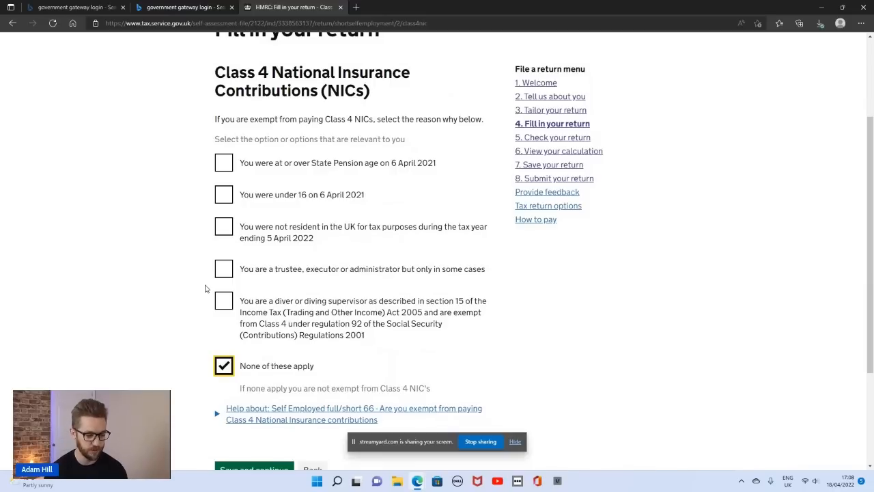
scroll(302, 267, down, 1)
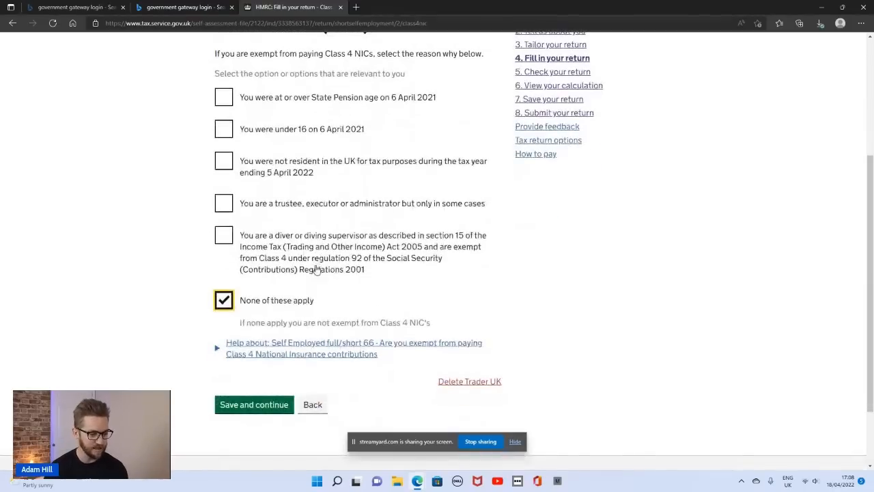
click(270, 410)
Step: Read the Any other information for Trader UK page and save it with the text box left blank
scroll(183, 294, down, 1)
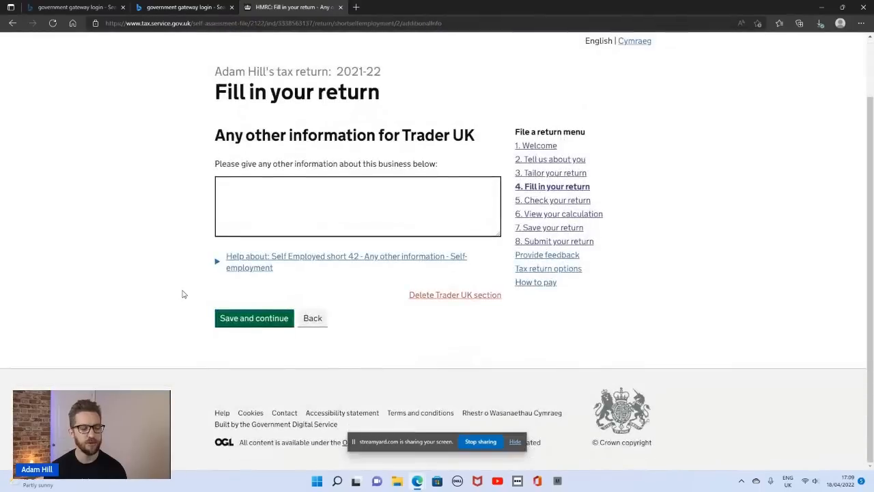
drag(215, 134, 474, 124)
click(471, 137)
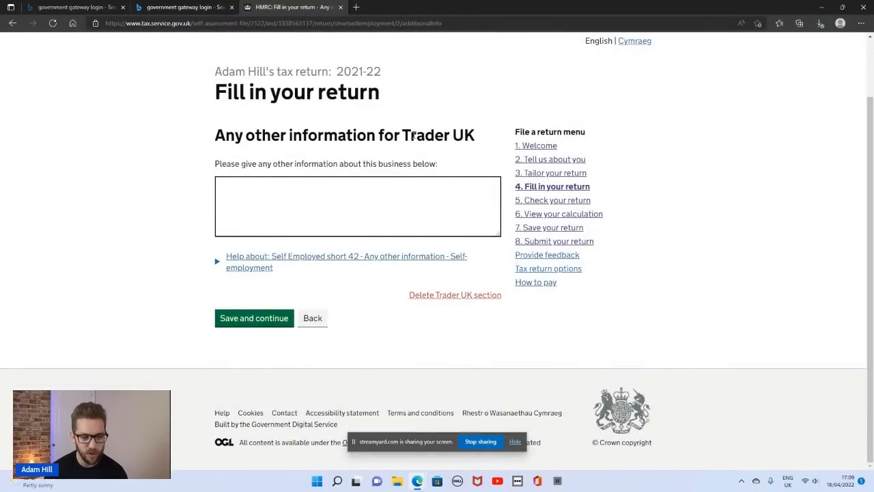
drag(402, 135, 477, 135)
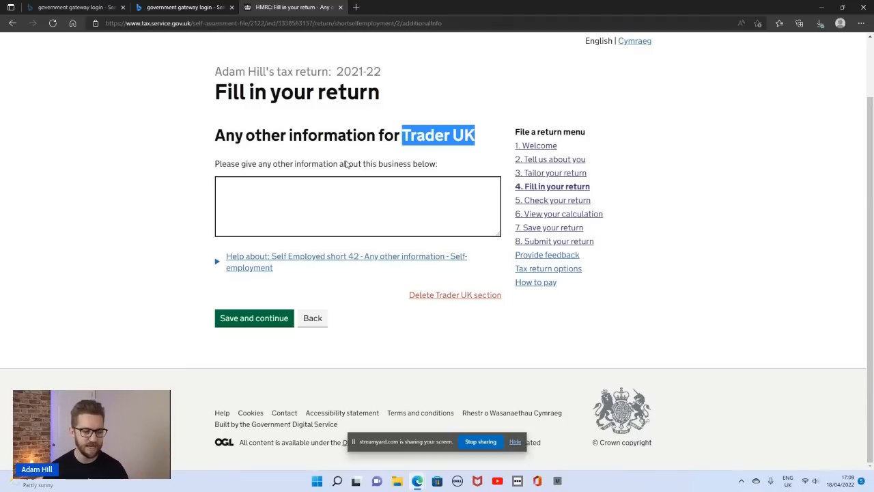
click(298, 165)
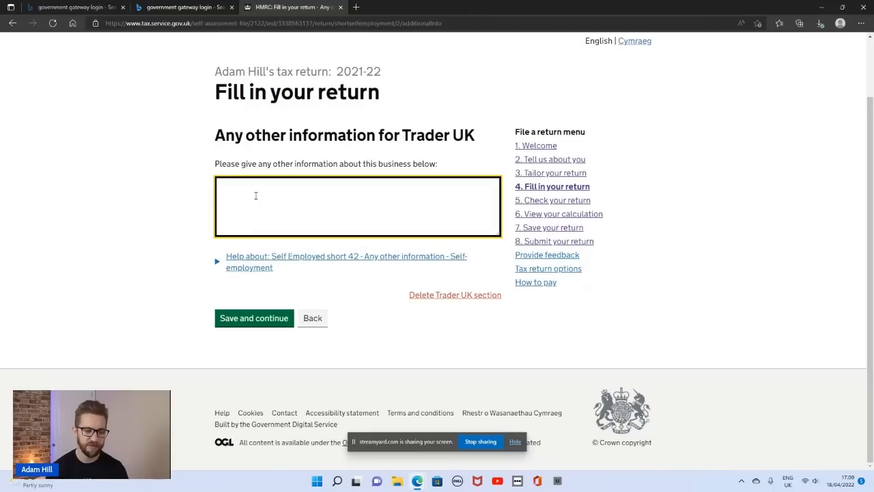
click(264, 318)
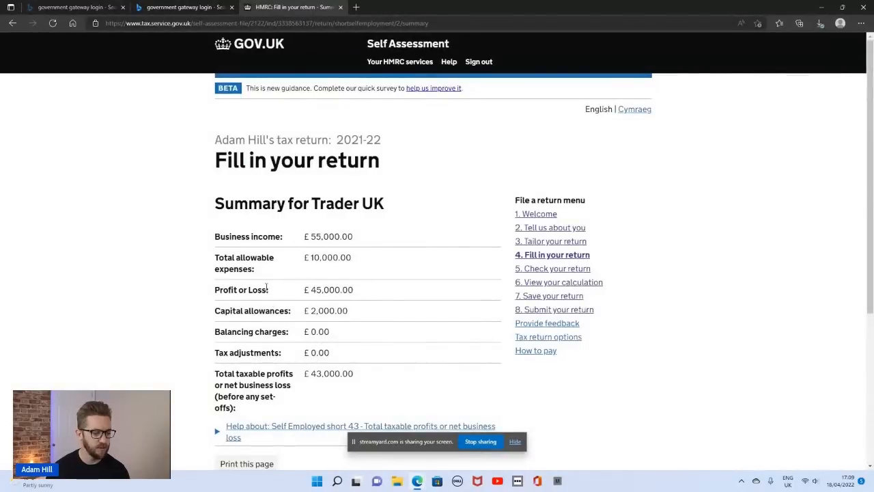
Step: Review the business income, total allowable expenses, profit or loss and capital allowances in the Trader UK summary
scroll(267, 288, down, 1)
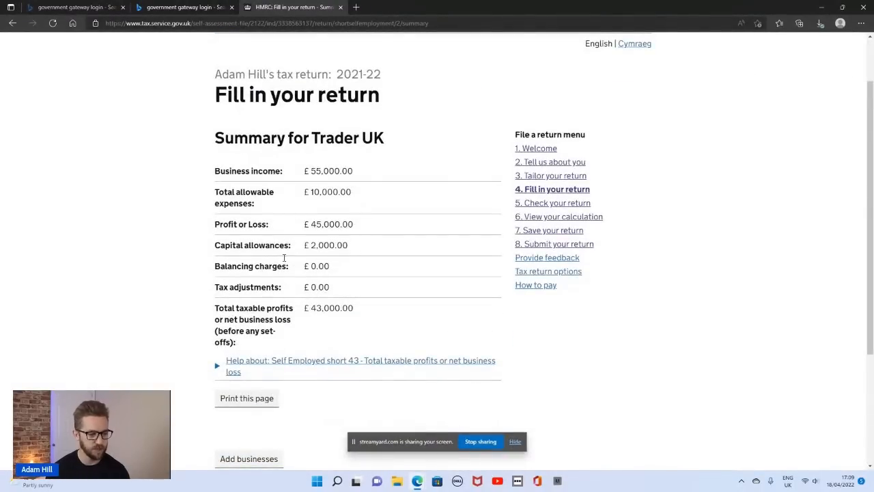
drag(216, 138, 384, 139)
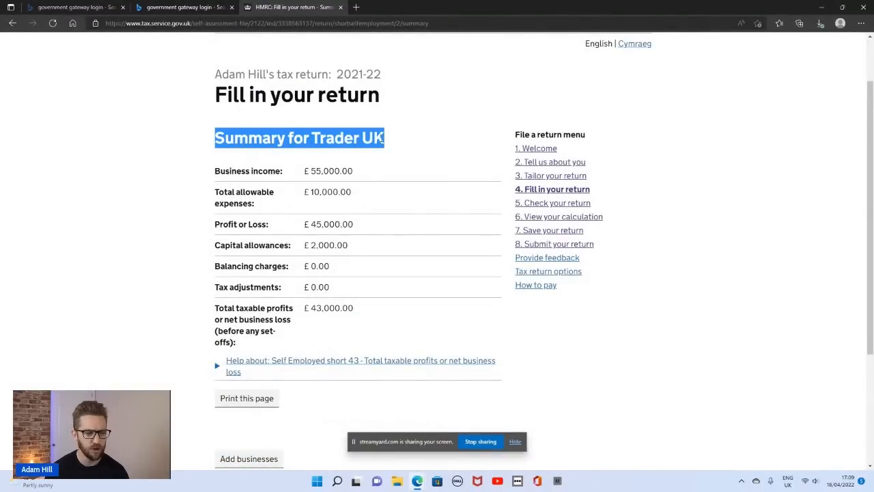
drag(306, 173, 355, 175)
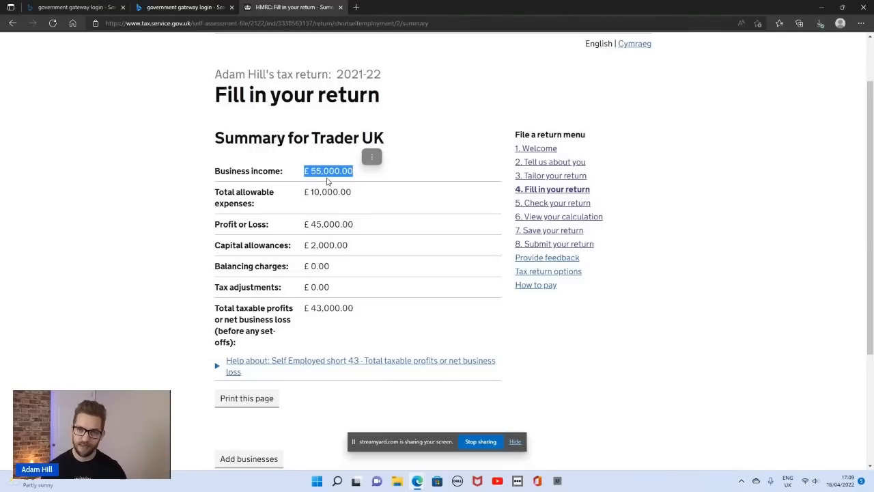
click(319, 184)
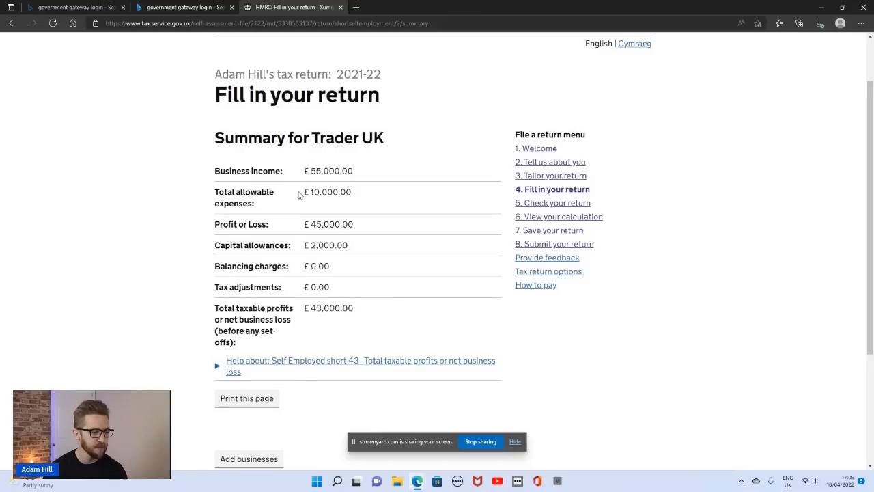
drag(300, 194, 352, 193)
drag(303, 224, 353, 224)
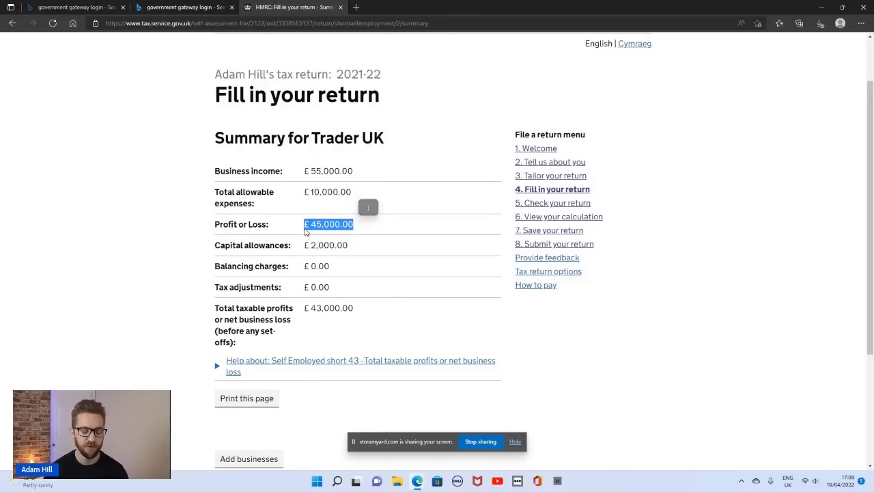
drag(303, 245, 348, 248)
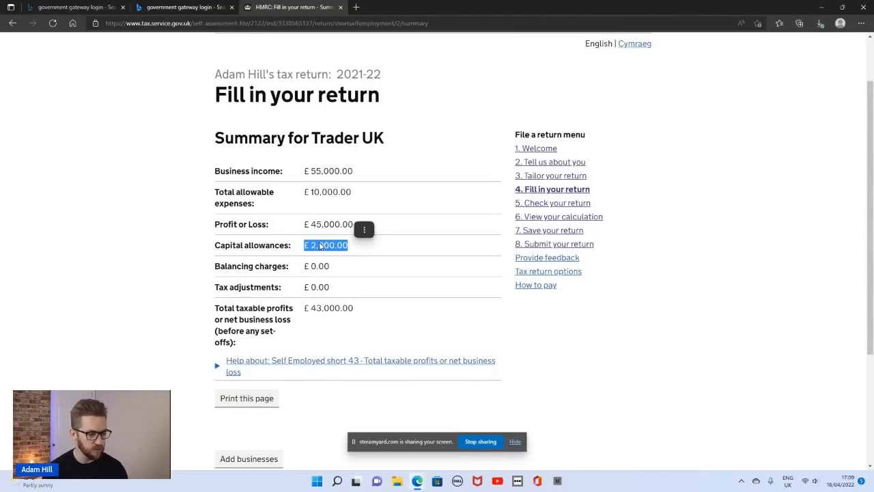
Step: Check the total taxable profits in the Trader UK summary, then save the summary and continue
click(339, 270)
drag(303, 309, 354, 310)
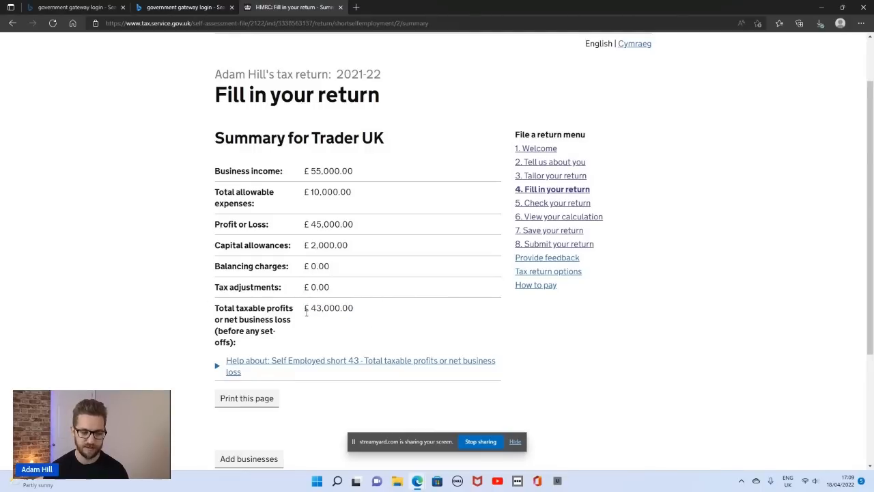
drag(304, 308, 358, 307)
click(341, 345)
scroll(341, 345, down, 2)
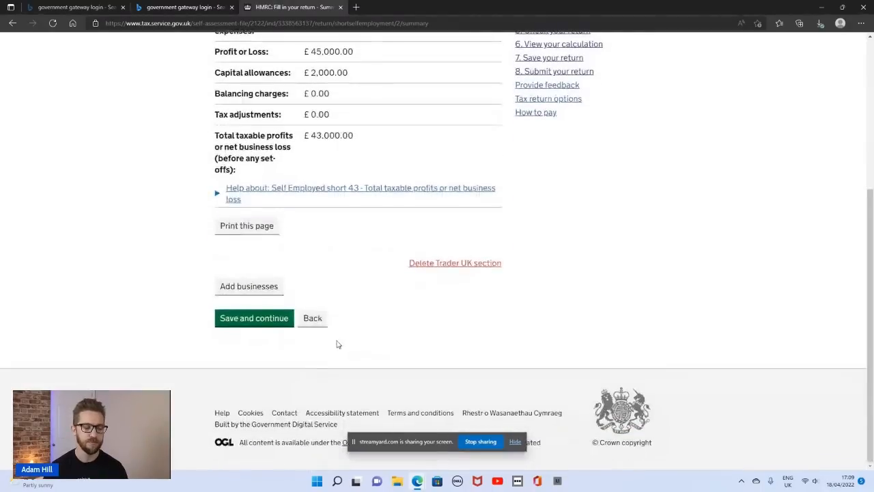
click(271, 326)
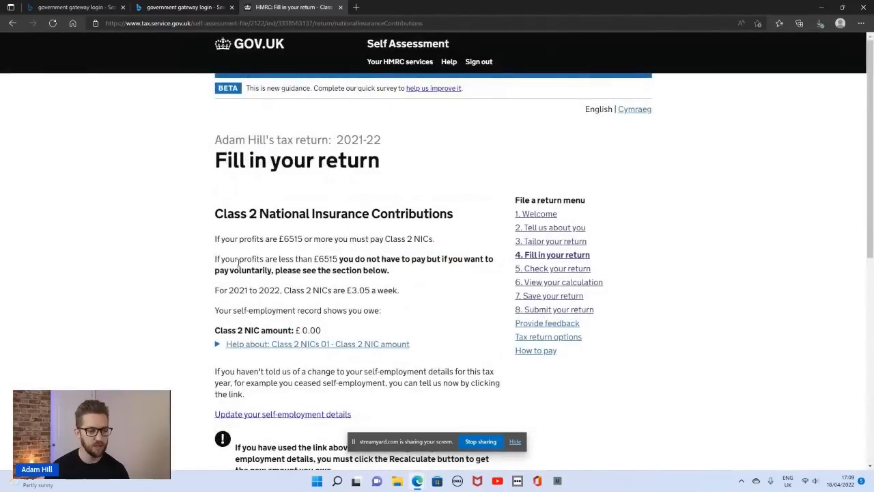
Step: Read the Class 2 National Insurance guidance on the £6515 profit threshold and on paying contributions voluntarily
scroll(240, 267, down, 2)
drag(223, 83, 453, 83)
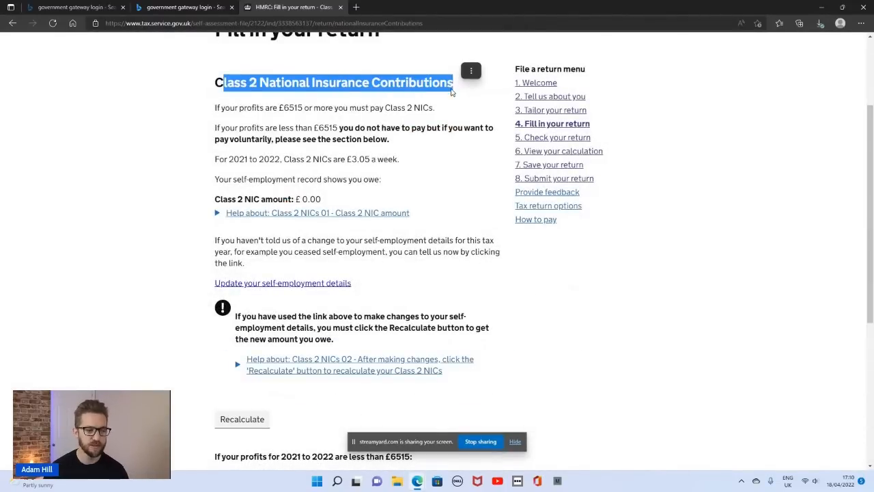
click(299, 107)
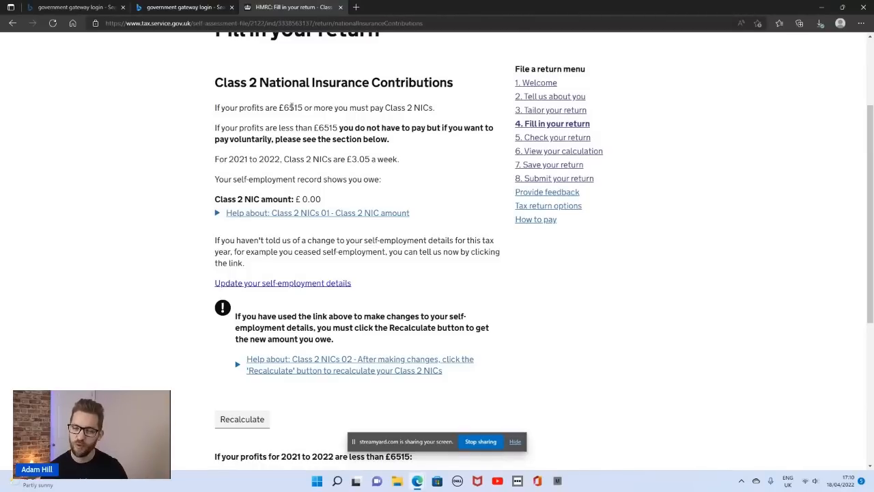
drag(215, 107, 439, 108)
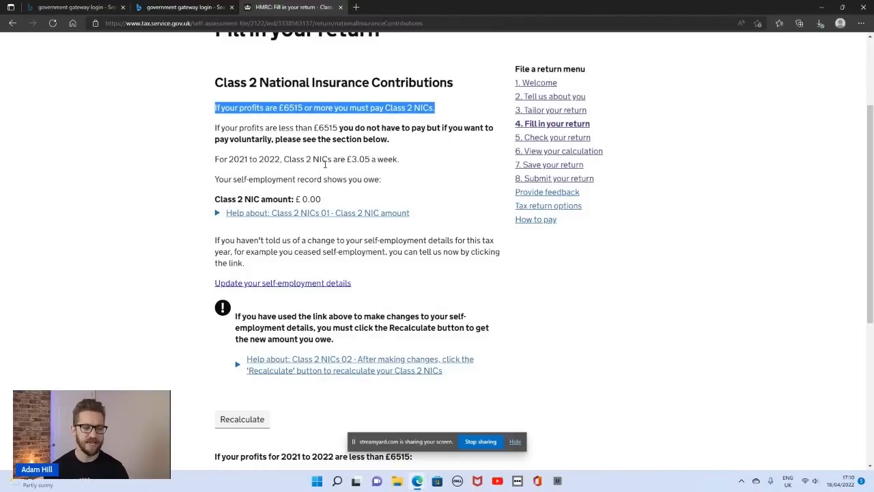
scroll(325, 164, down, 4)
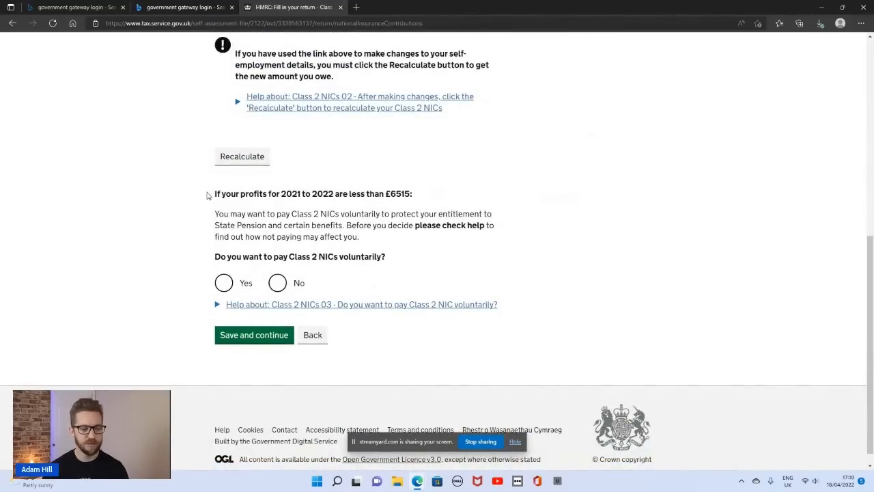
drag(210, 196, 399, 213)
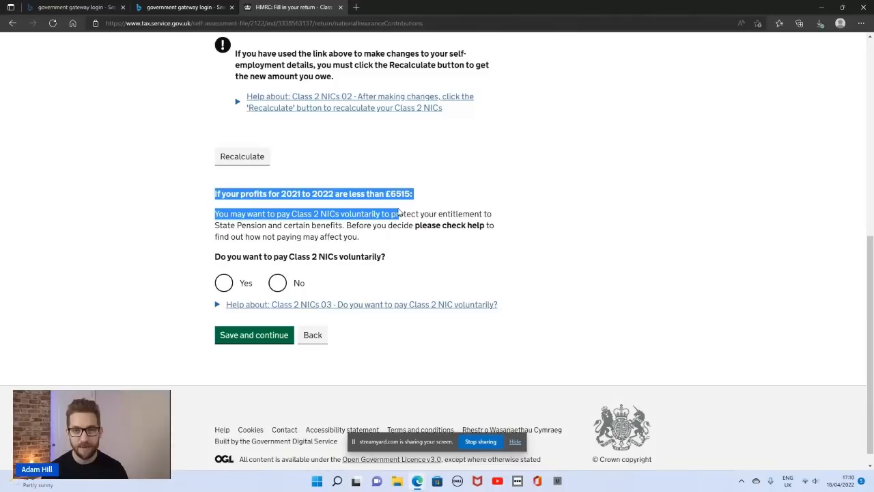
drag(399, 214, 428, 281)
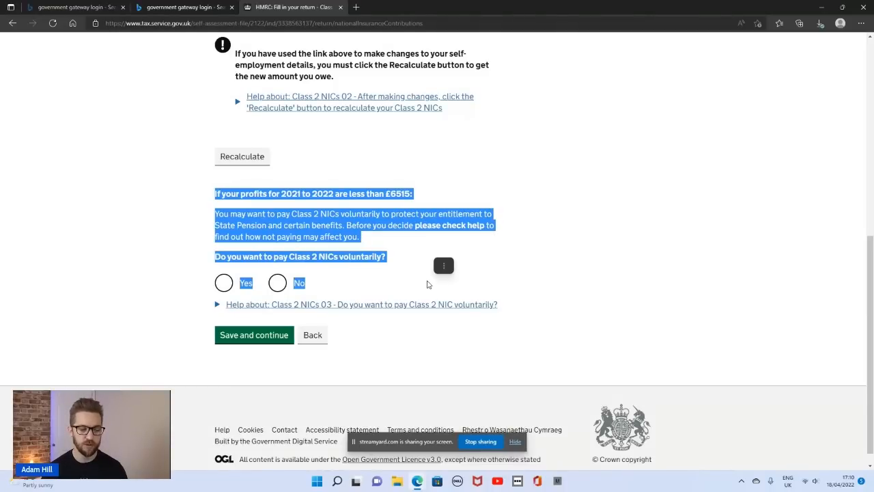
click(511, 252)
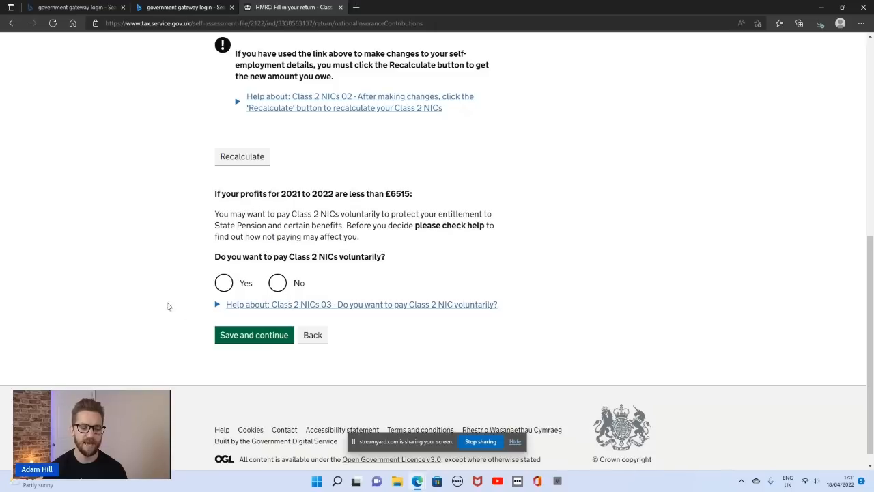
Step: Answer No to paying Class 2 NICs voluntarily and save the page to continue to the underpaid tax question
click(225, 284)
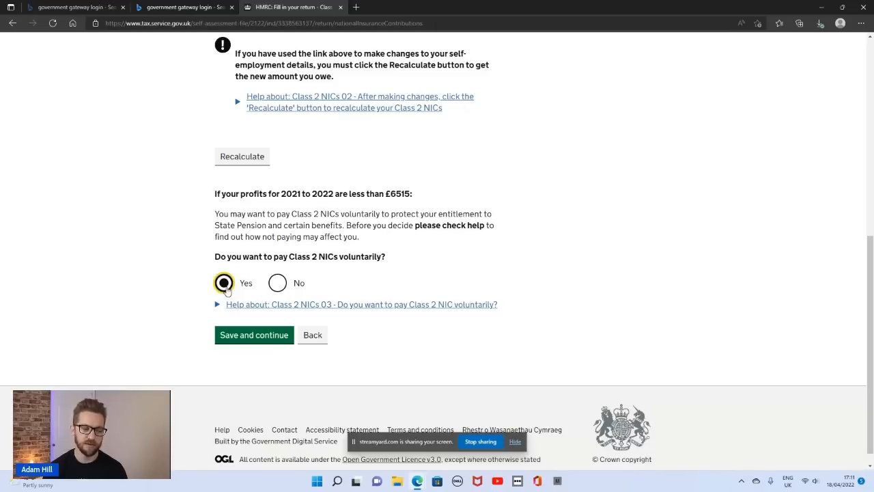
click(281, 287)
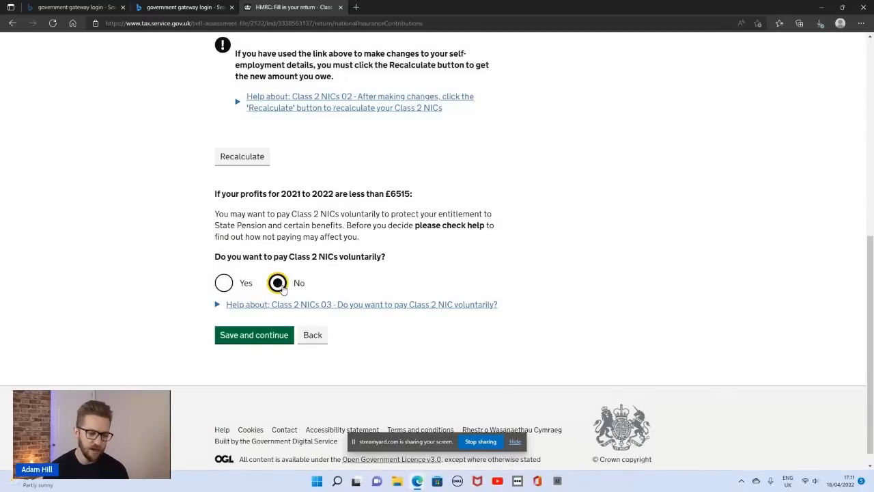
click(262, 340)
scroll(242, 326, down, 1)
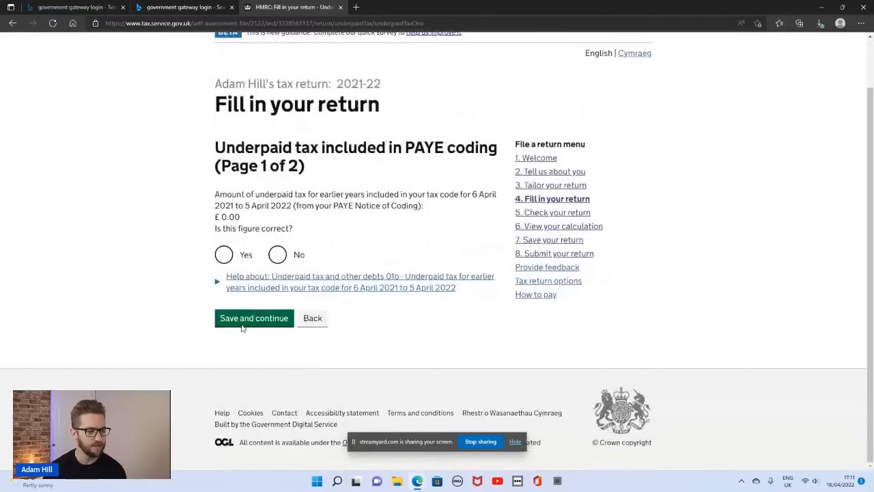
Step: Confirm with Yes that the earlier years' underpaid tax figure in the 2021-22 tax code is correct, then save and continue
drag(226, 148, 459, 165)
click(352, 179)
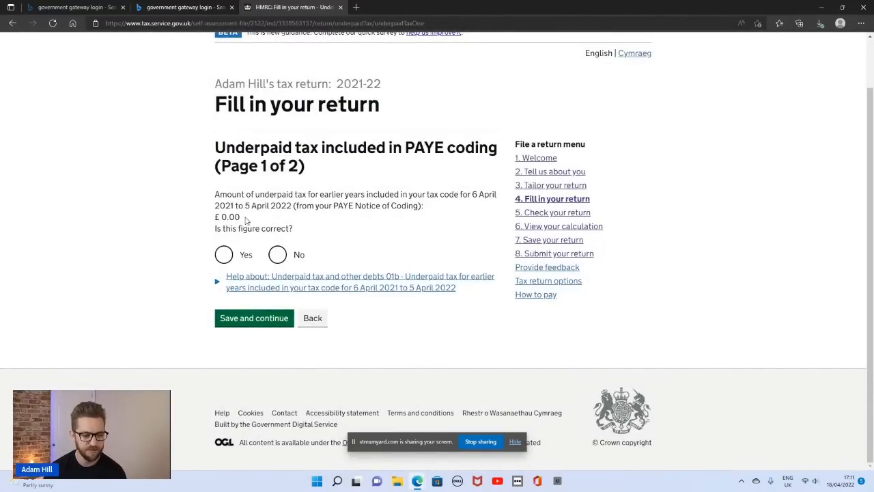
drag(244, 217, 215, 217)
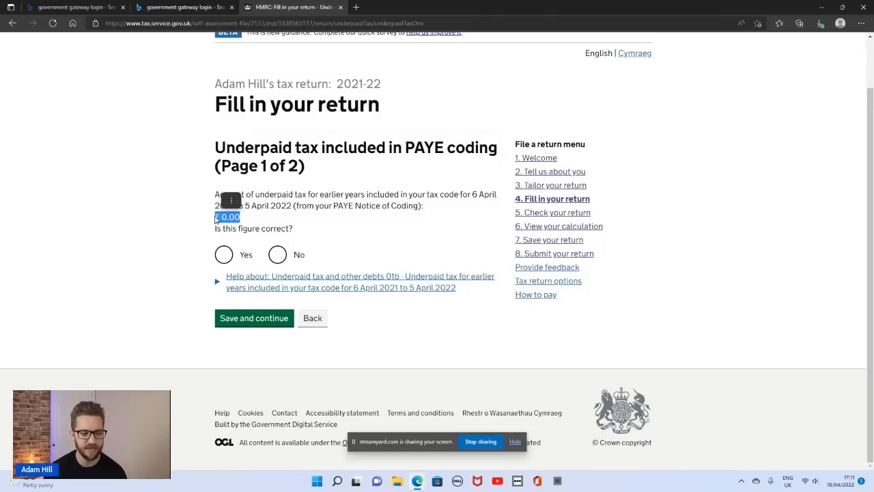
click(266, 225)
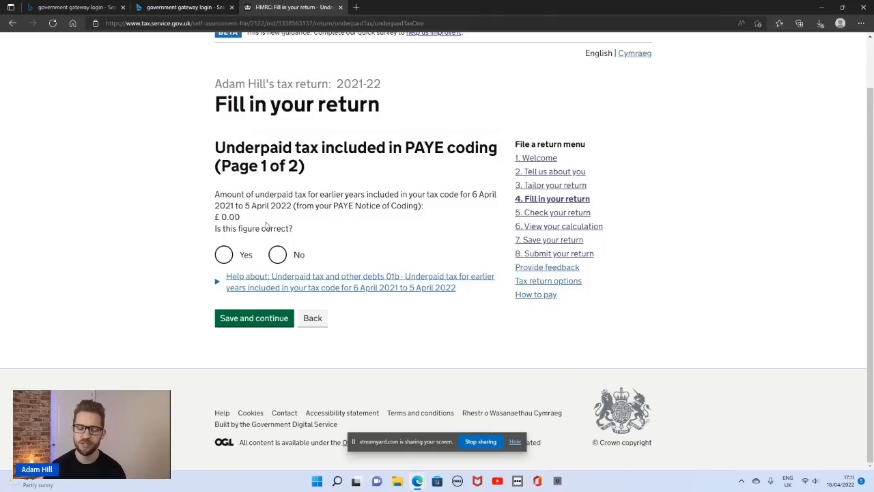
drag(215, 218, 242, 217)
click(265, 226)
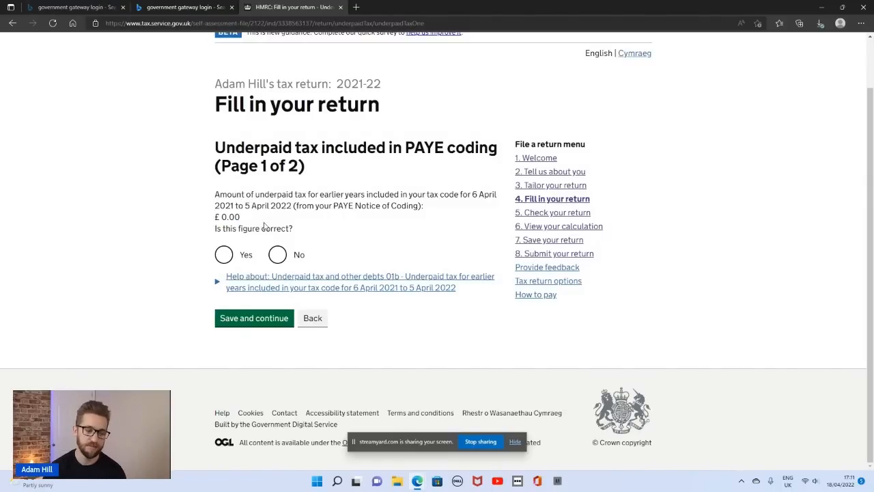
click(224, 255)
click(252, 319)
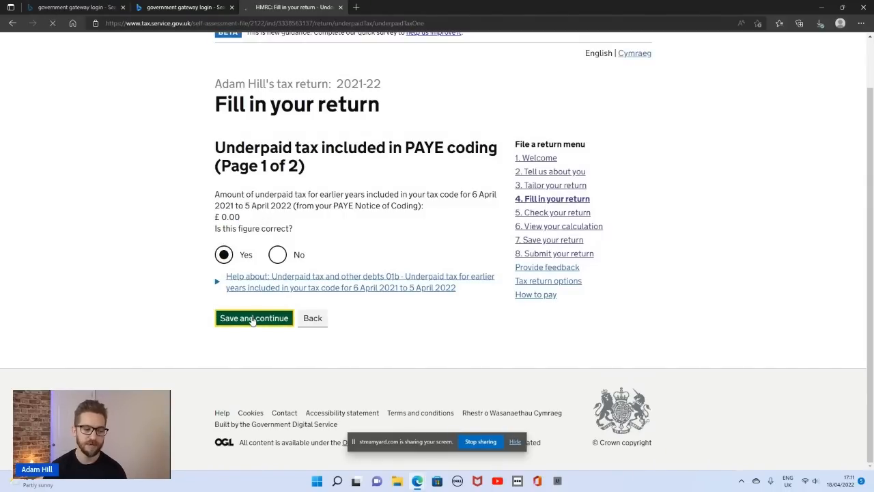
Step: Answer Yes that the estimated 2021-22 underpaid tax included in the 2022-23 PAYE code is correct, then save and continue
scroll(232, 273, down, 1)
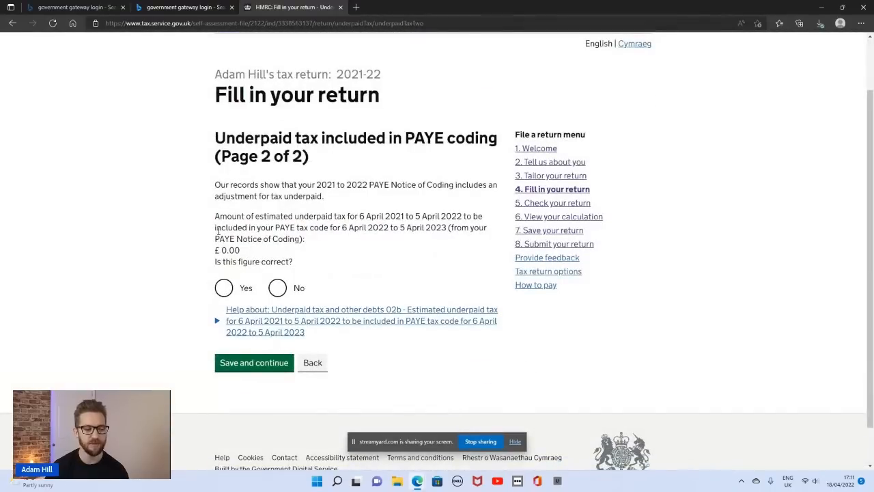
drag(215, 250, 240, 250)
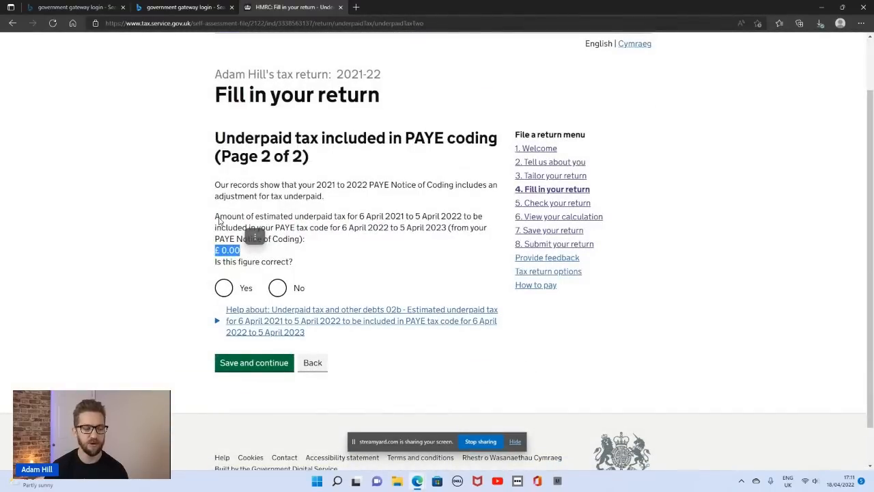
drag(219, 218, 445, 216)
click(273, 233)
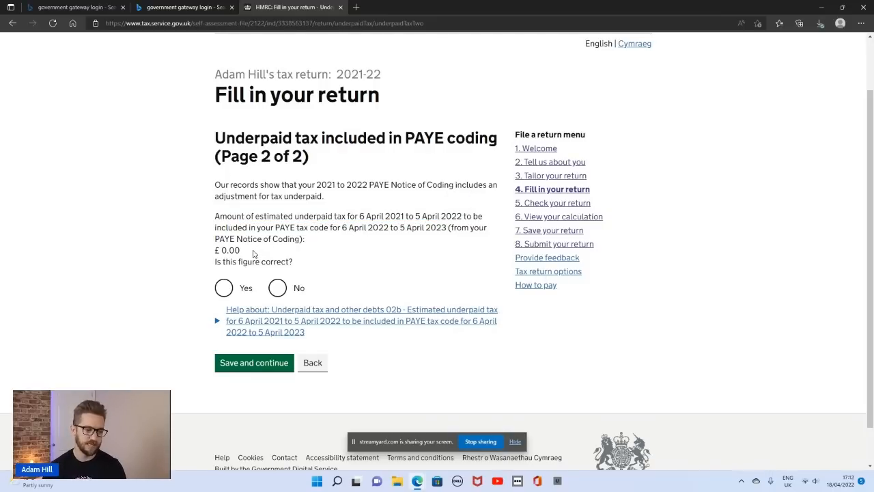
click(224, 288)
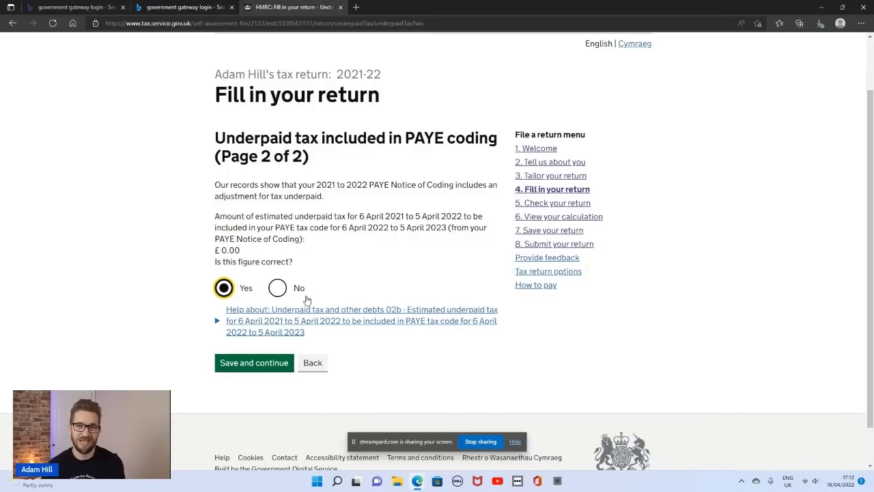
click(277, 367)
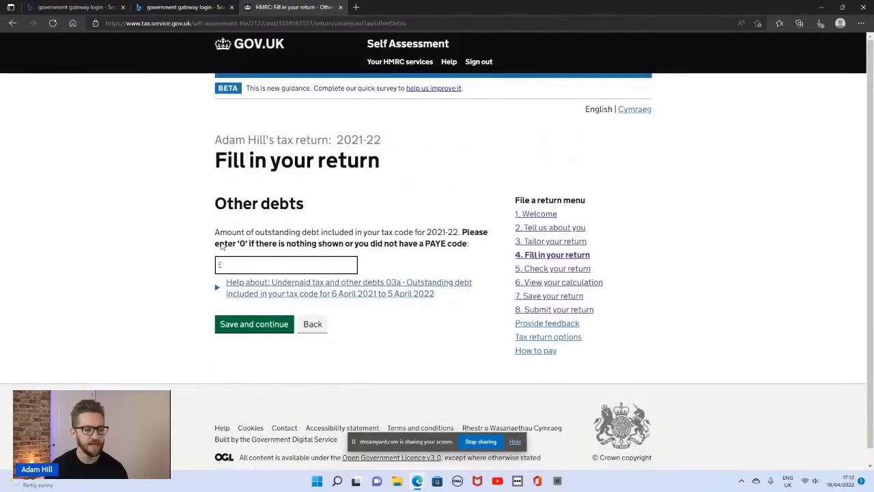
Step: Enter 0 as the outstanding debt included in the 2021-22 tax code, then save and continue
drag(213, 233, 462, 228)
click(298, 268)
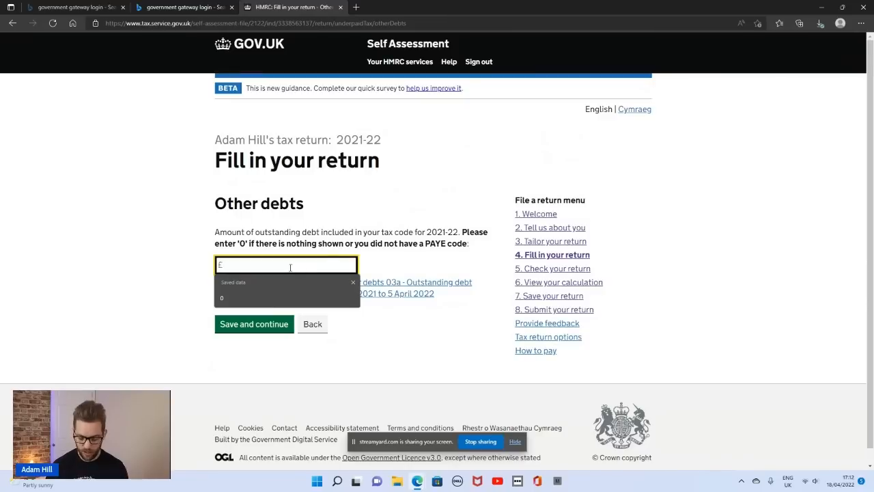
text(0)
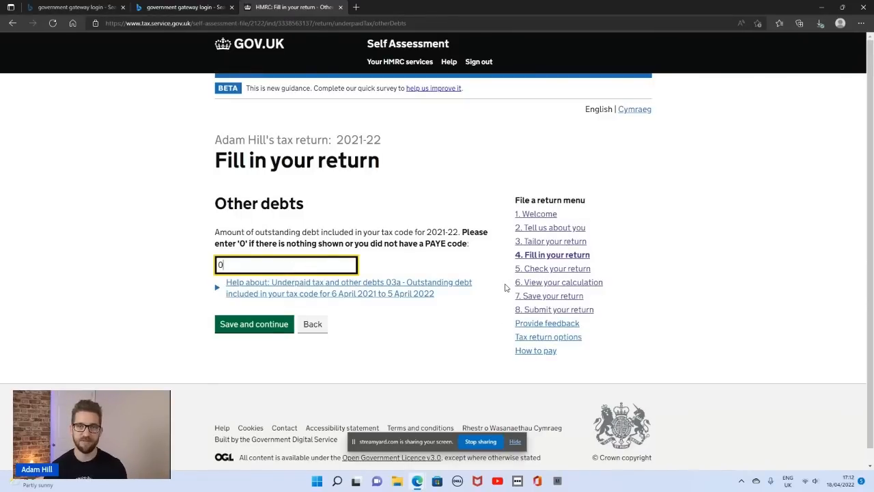
click(286, 323)
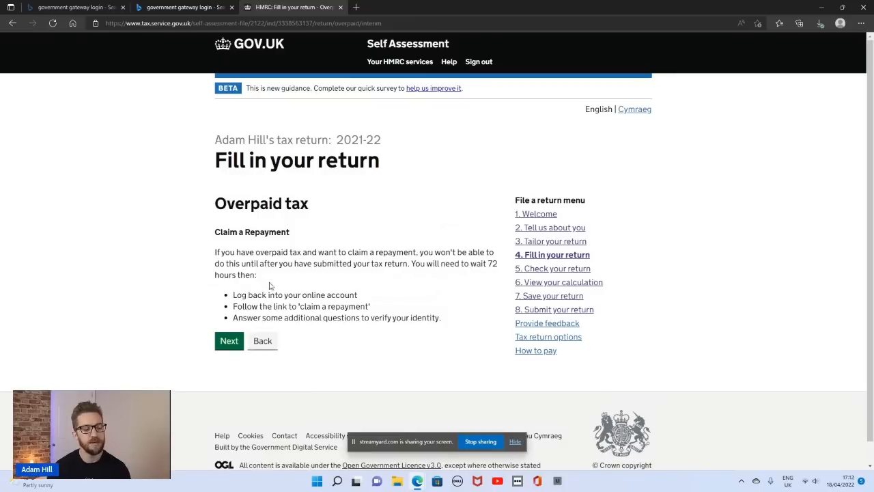
Step: Read the overpaid tax guidance on the steps for claiming a repayment after submitting the return
drag(214, 232, 287, 233)
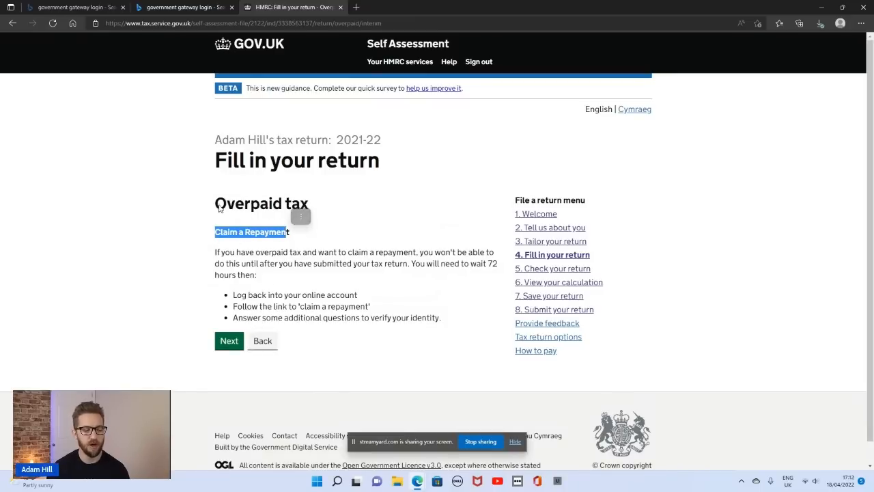
drag(216, 205, 315, 205)
click(380, 226)
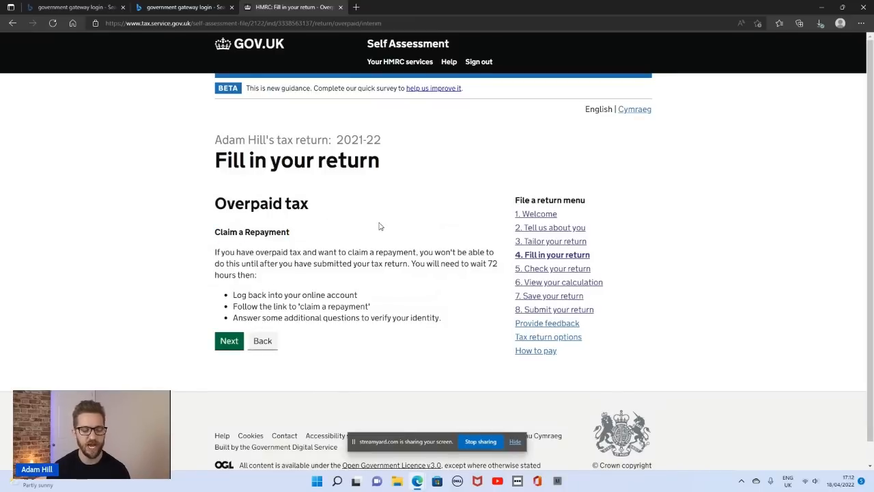
scroll(379, 226, down, 1)
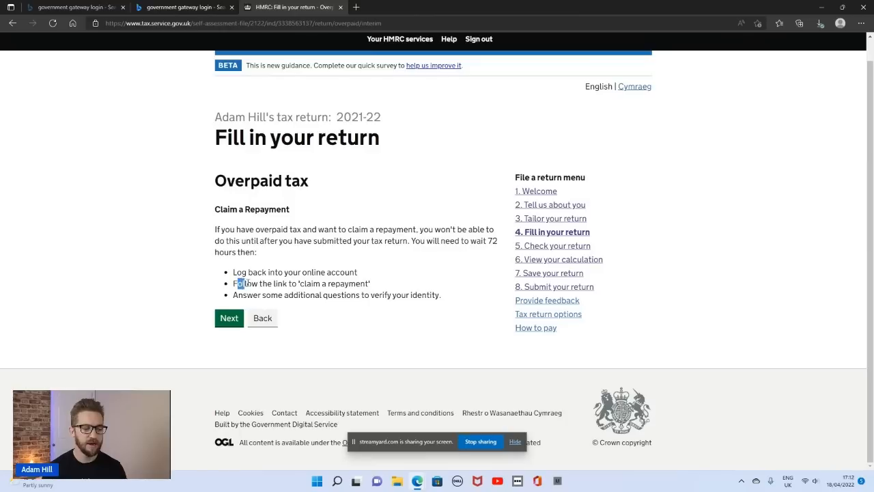
drag(240, 282, 373, 283)
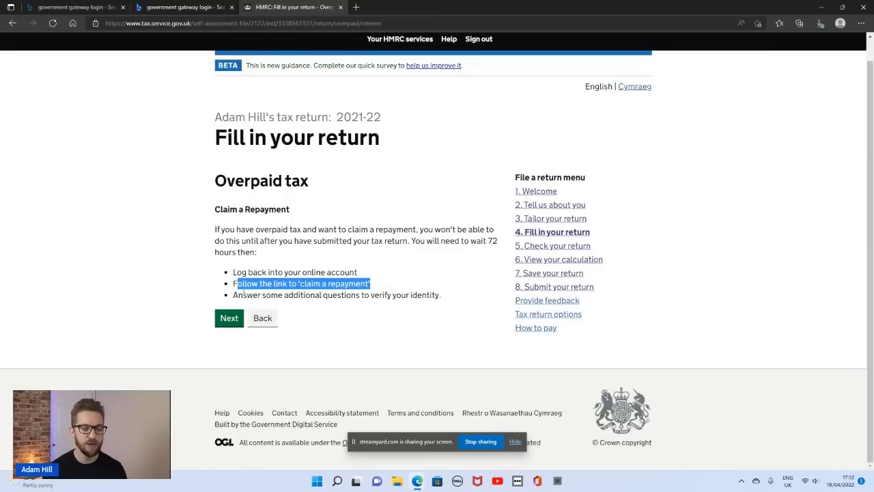
drag(240, 295, 439, 292)
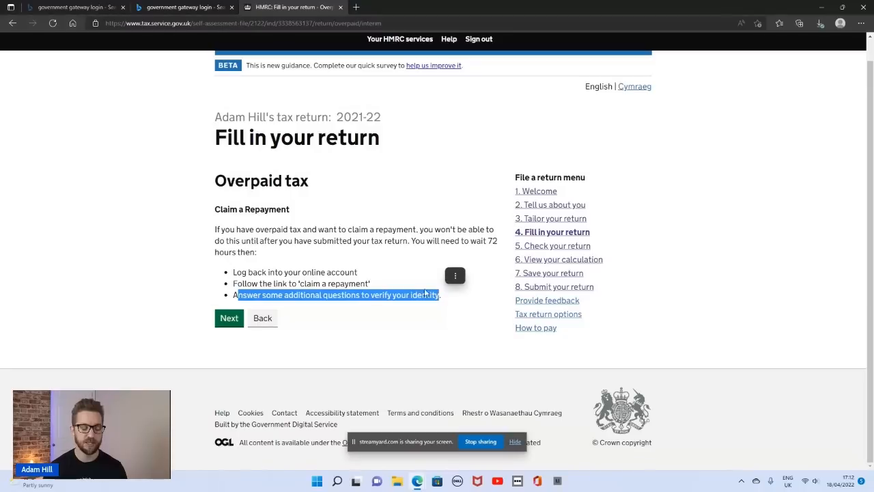
click(392, 289)
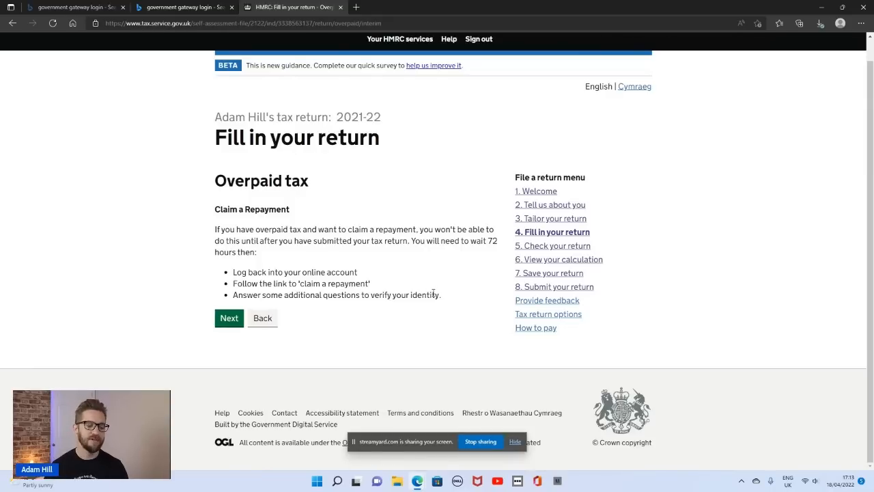
Step: Review the 72-hour wait and the 'claim a repayment' link in the overpaid tax guidance, then continue to the next page
drag(443, 298, 207, 216)
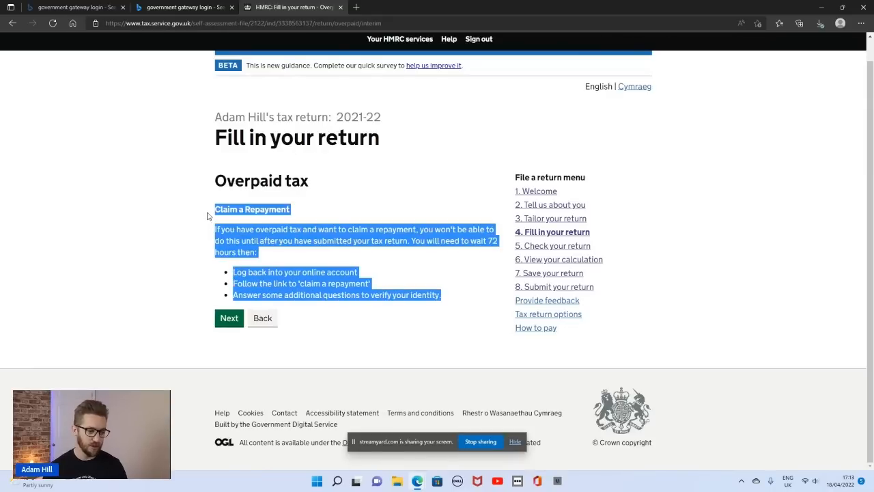
click(382, 266)
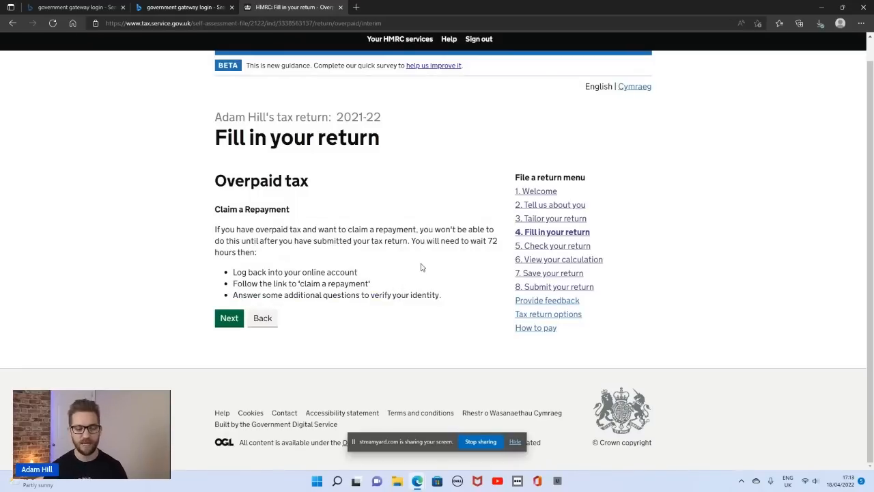
drag(371, 283, 298, 283)
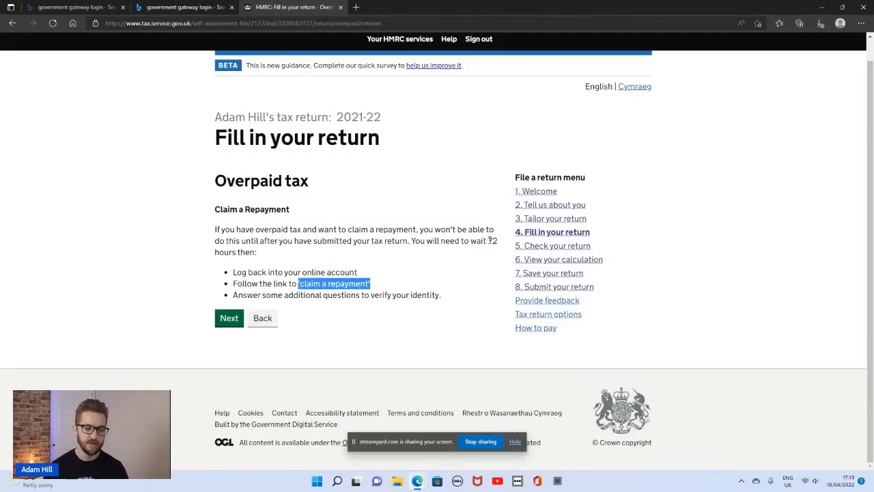
drag(487, 239, 489, 268)
click(458, 276)
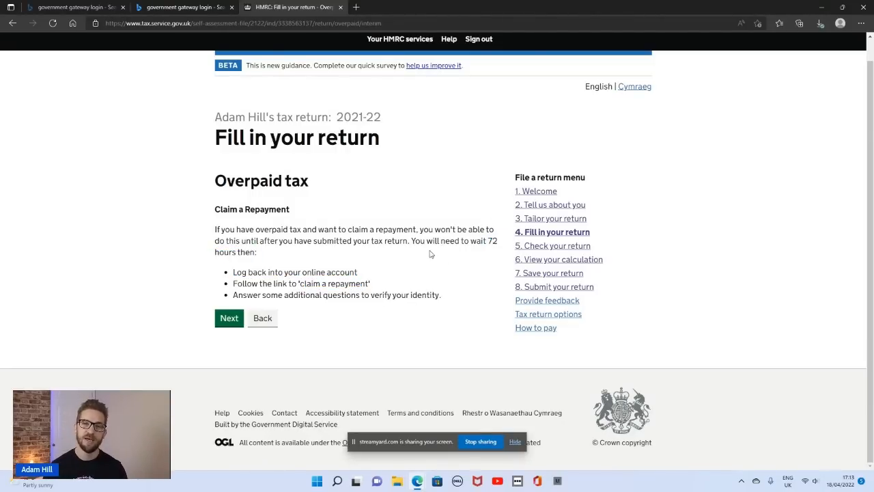
click(229, 318)
Step: Answer No to collecting 2021-22 tax and Class 4 NICs below £3,000 through the 2023-24 tax code
drag(235, 77, 433, 73)
click(280, 95)
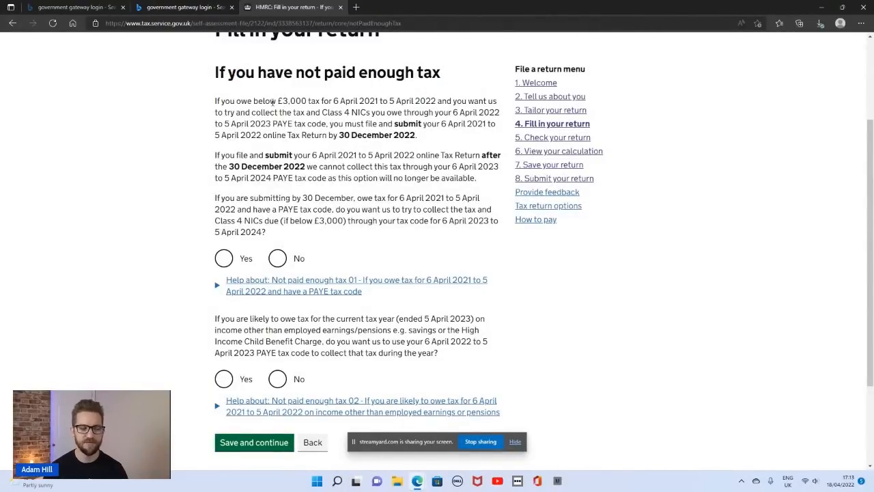
drag(216, 101, 467, 106)
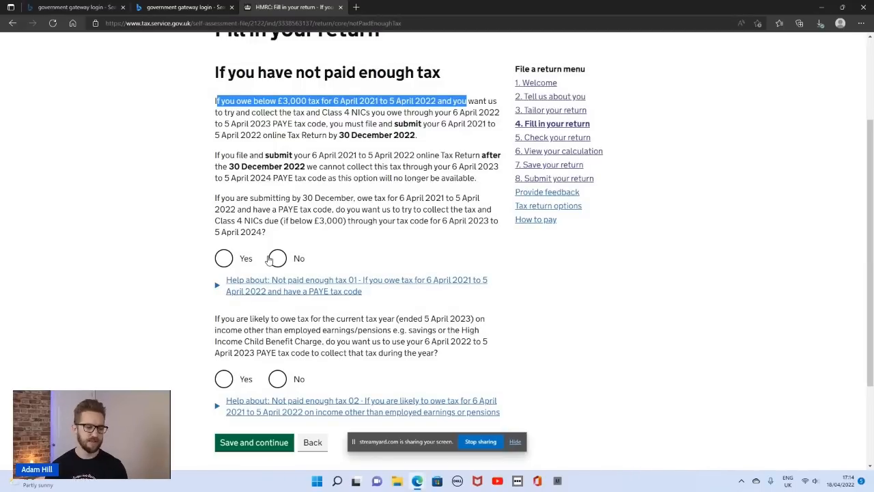
click(226, 261)
click(261, 243)
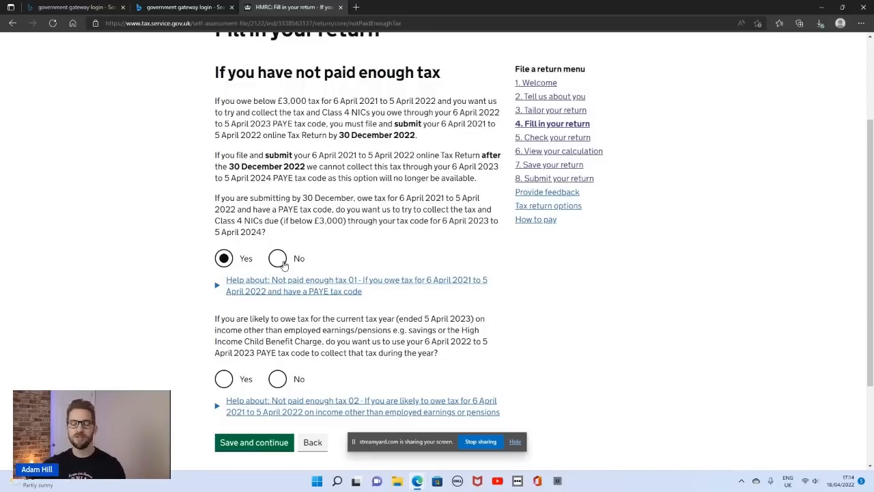
click(277, 259)
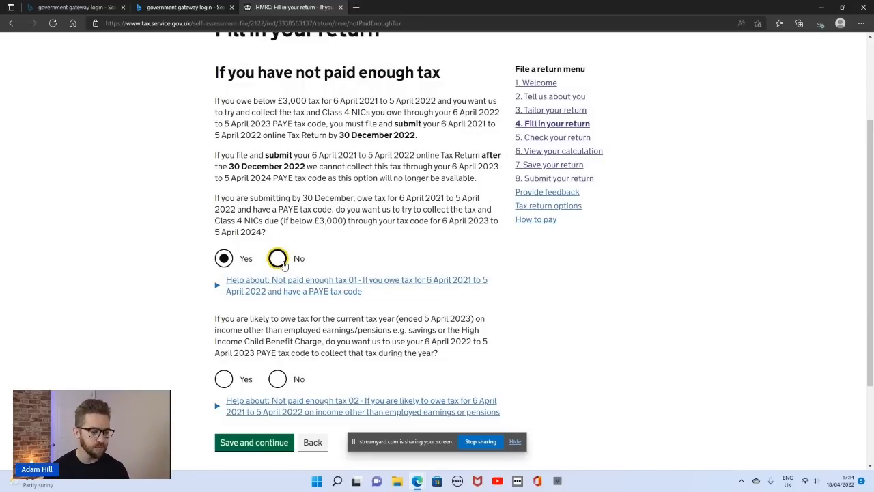
Step: Answer No to using the 2022-23 PAYE code to collect current-year tax likely owed on income other than employed earnings or pensions
scroll(287, 281, down, 2)
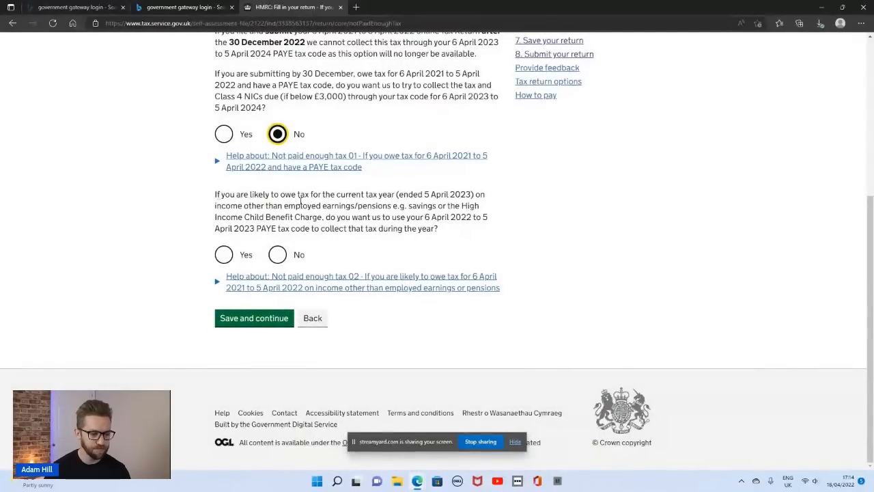
drag(216, 195, 464, 228)
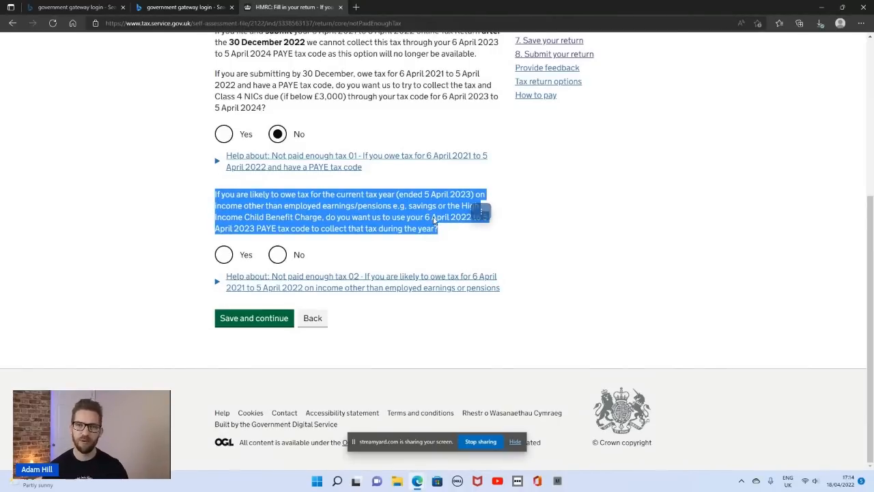
scroll(444, 222, up, 1)
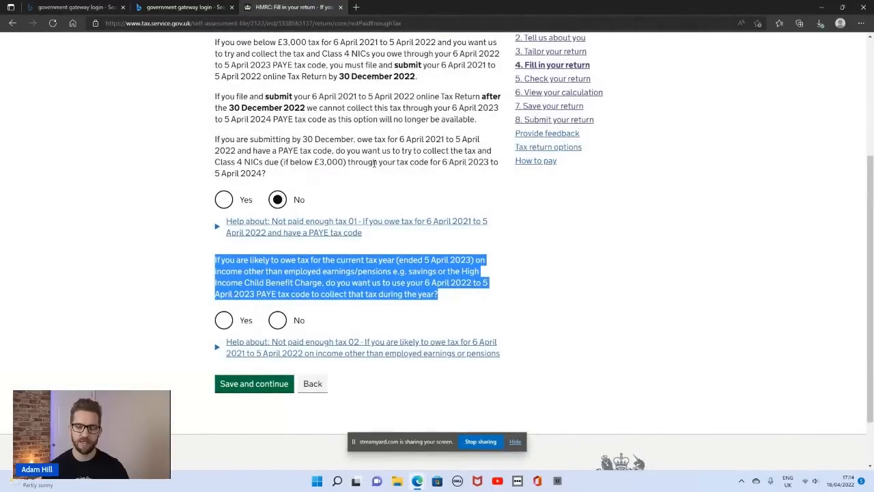
scroll(374, 162, down, 1)
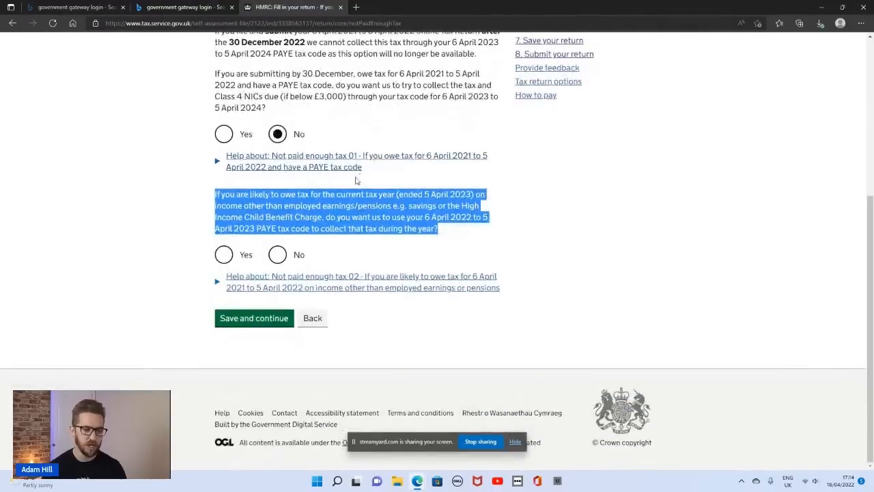
click(360, 219)
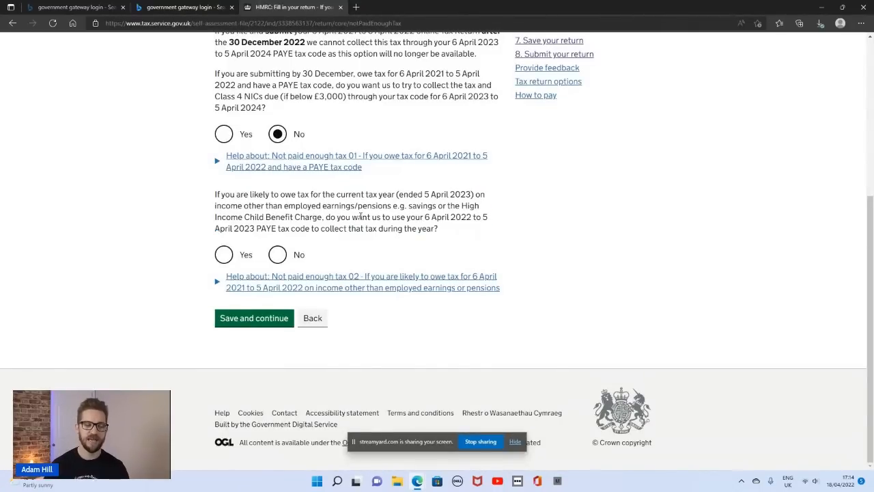
drag(214, 197, 484, 230)
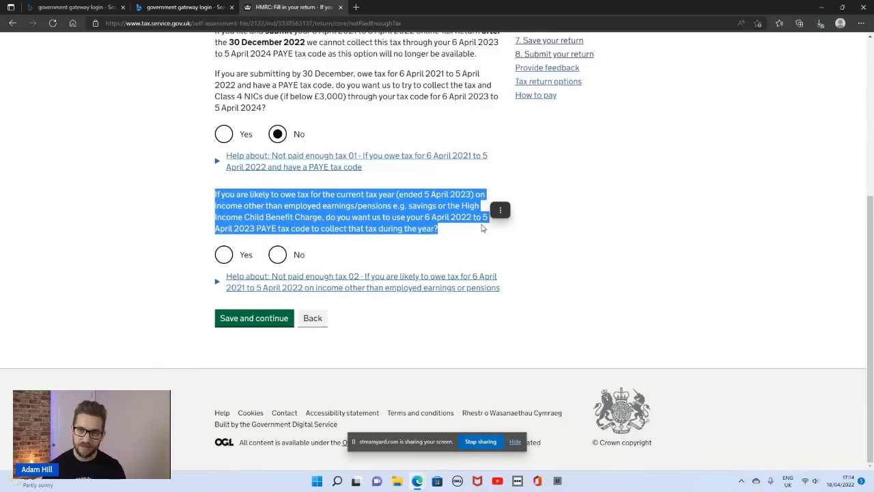
click(232, 260)
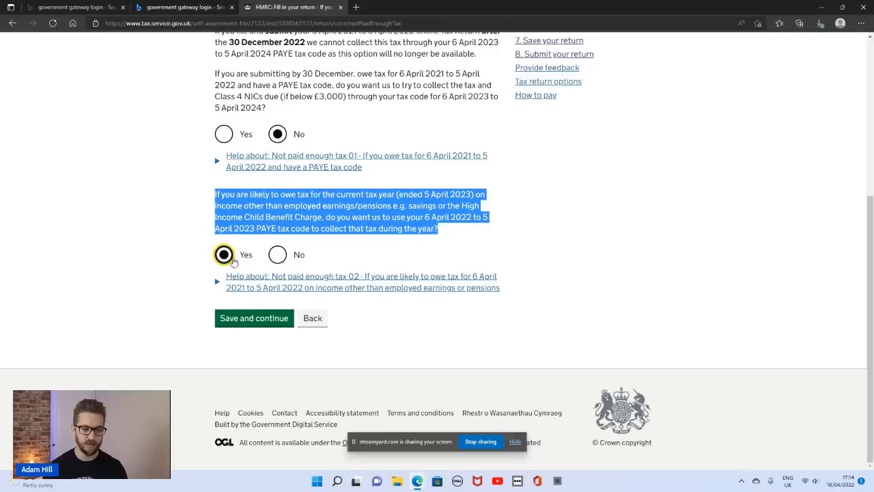
click(275, 261)
click(430, 248)
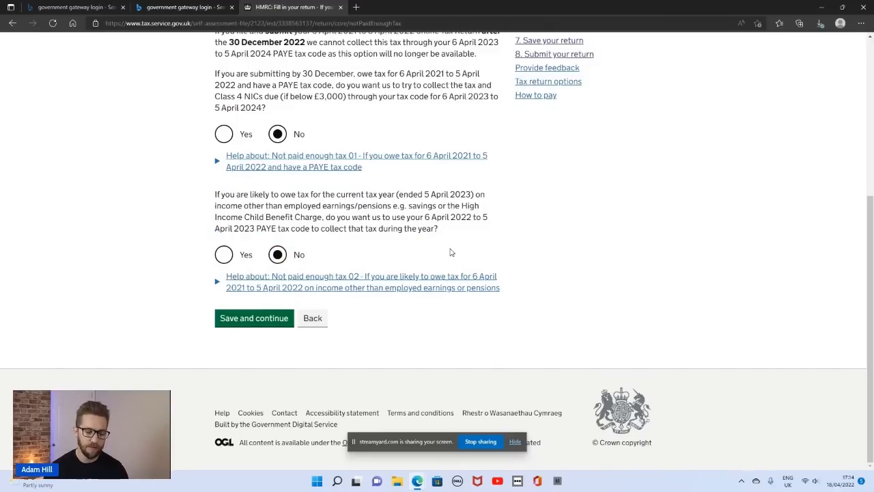
Step: Save the not-paid-enough-tax answers, then leave all three adjustments to tax due amounts blank and continue
click(259, 319)
scroll(252, 108, down, 2)
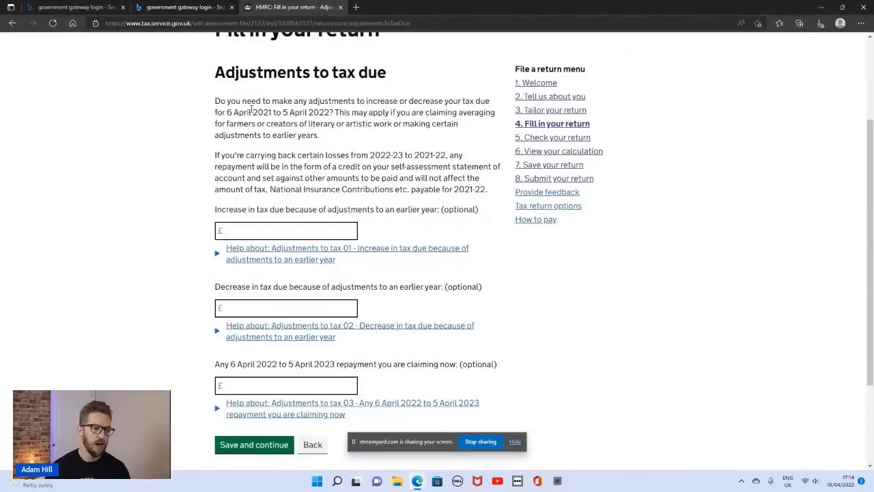
scroll(253, 99, down, 1)
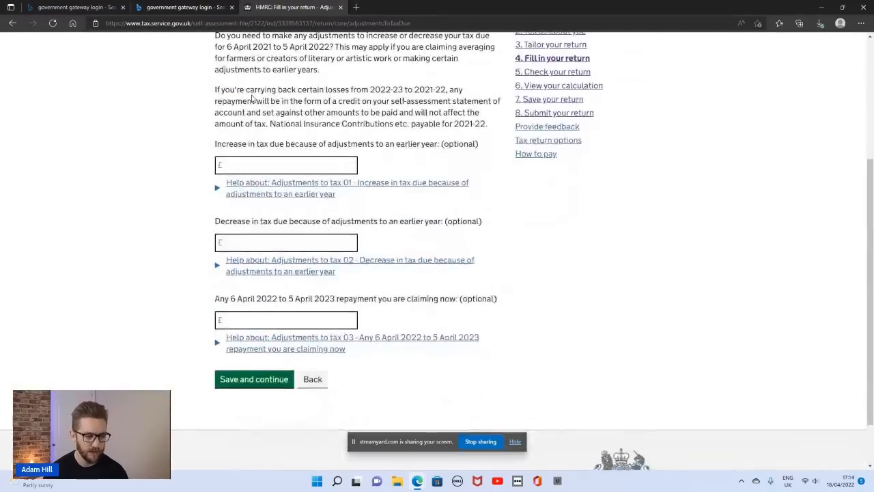
scroll(254, 99, up, 1)
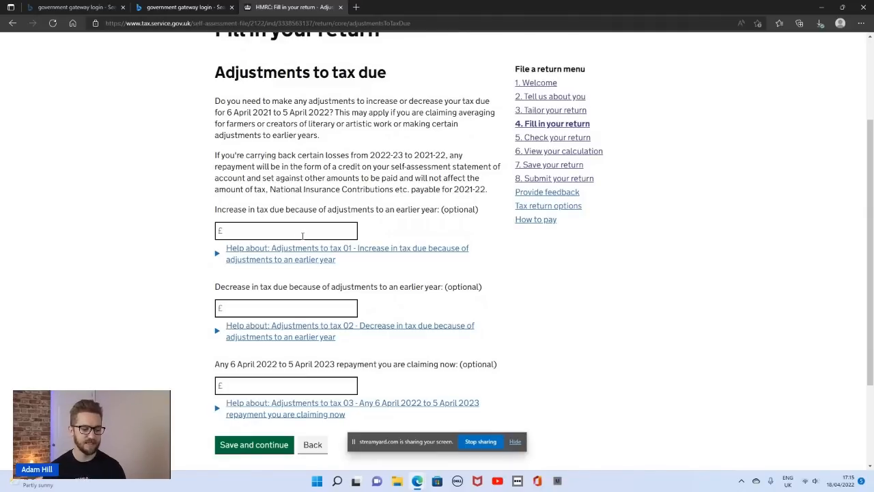
scroll(303, 235, down, 1)
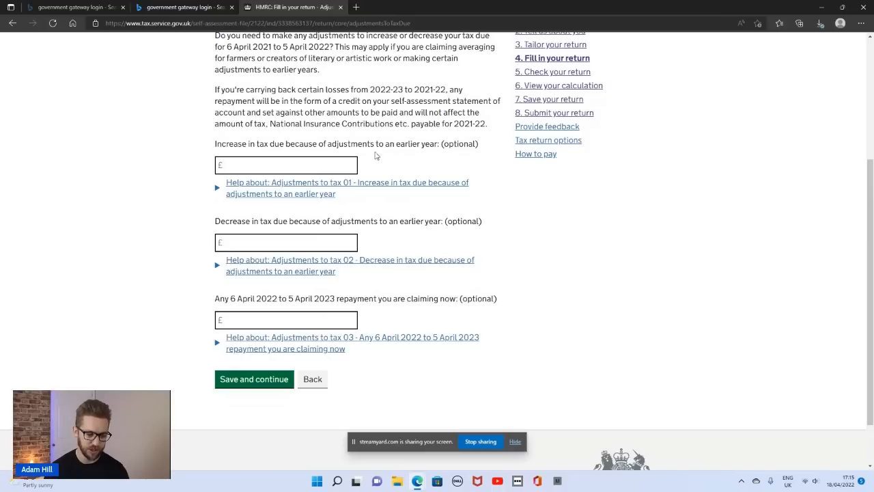
drag(362, 144, 424, 148)
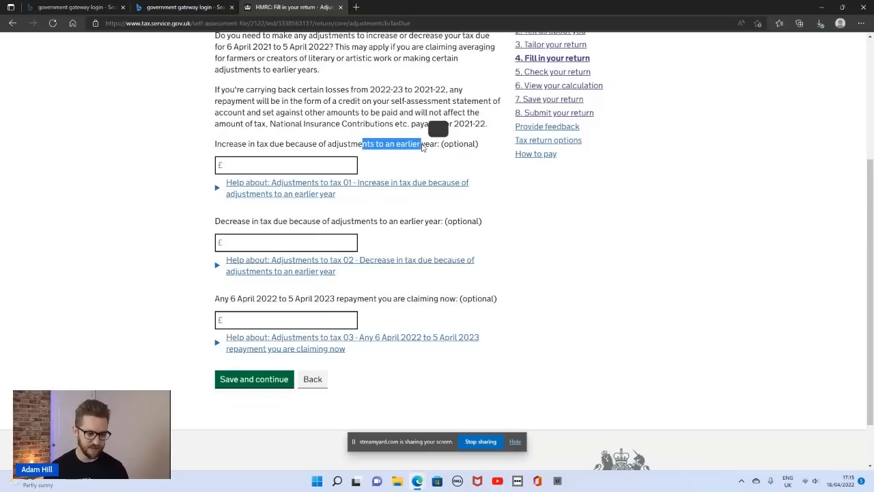
click(294, 223)
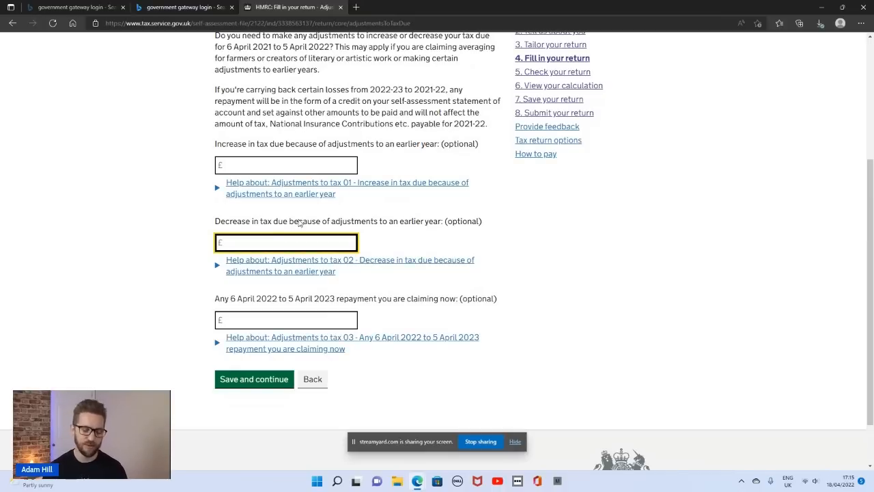
scroll(298, 222, down, 2)
click(267, 321)
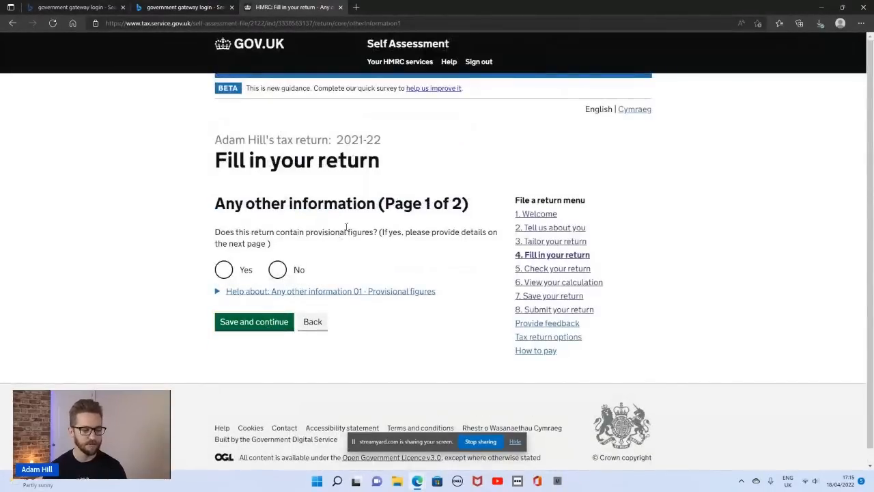
Step: Answer No to the return containing provisional figures and continue to the second other-information page
scroll(346, 223, down, 1)
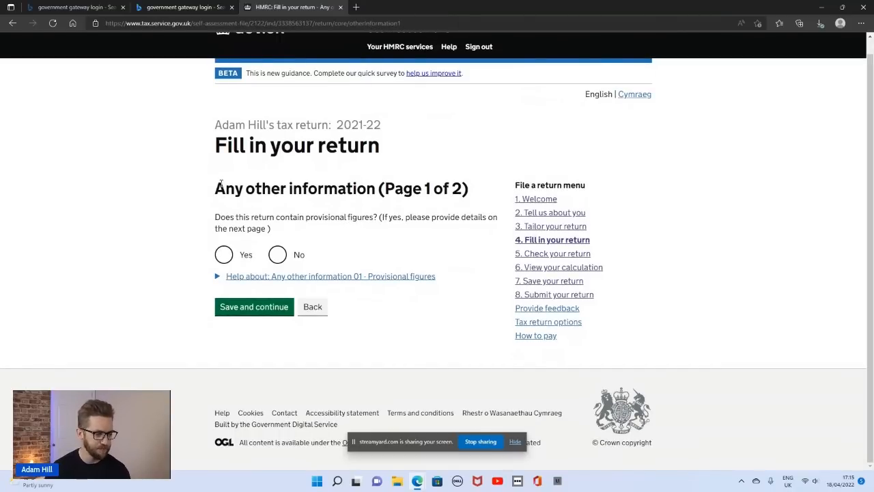
drag(216, 188, 412, 189)
click(292, 213)
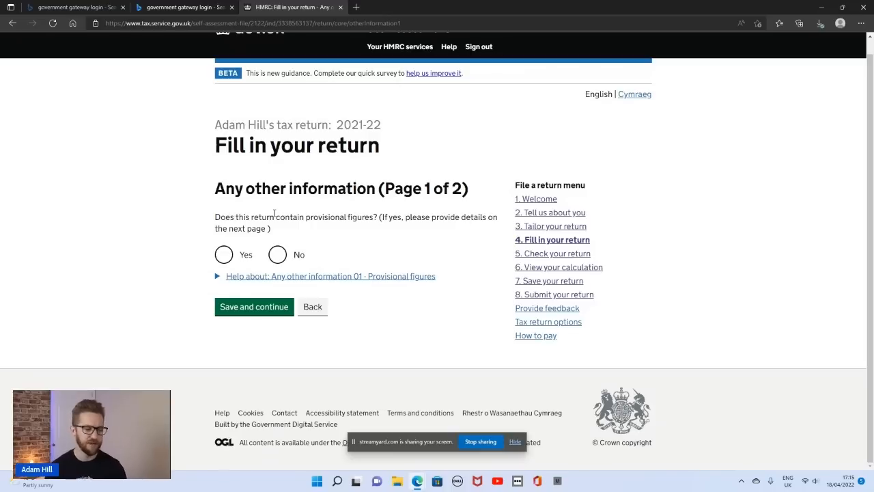
click(224, 255)
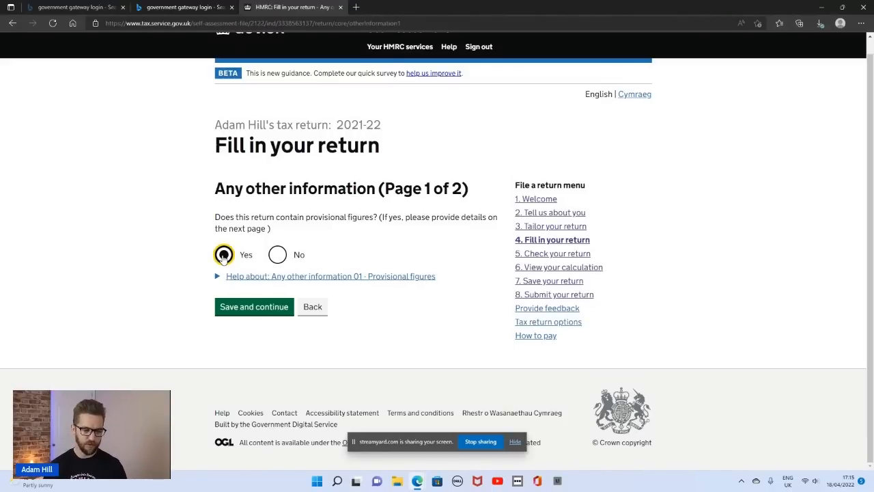
click(277, 254)
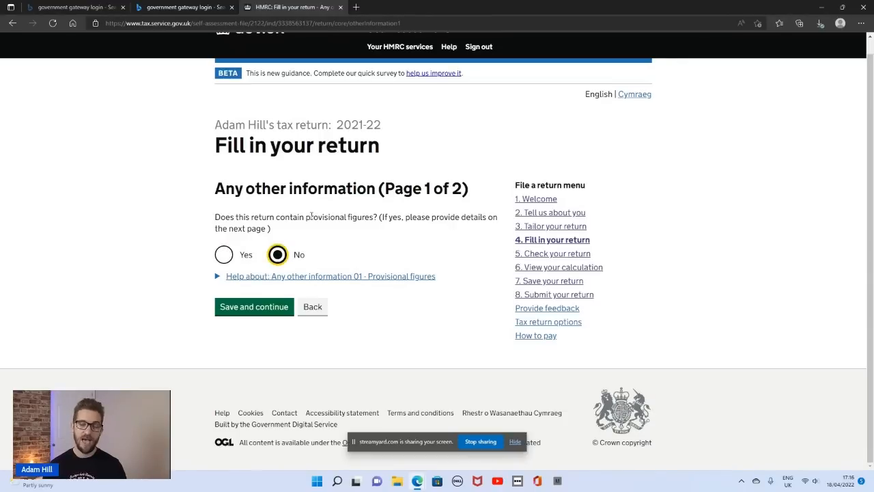
click(267, 307)
Step: Leave the other-information text blank, answer No to adding an attachment, and continue to the return check
scroll(303, 242, down, 1)
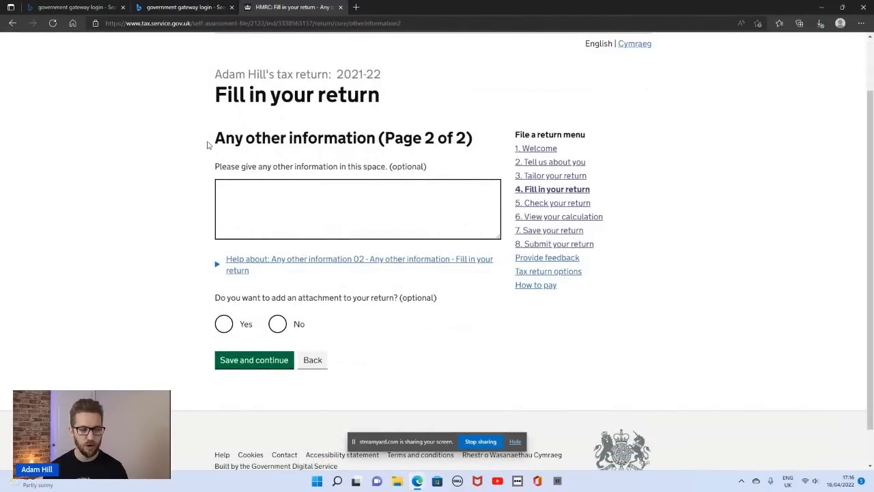
drag(213, 140, 374, 144)
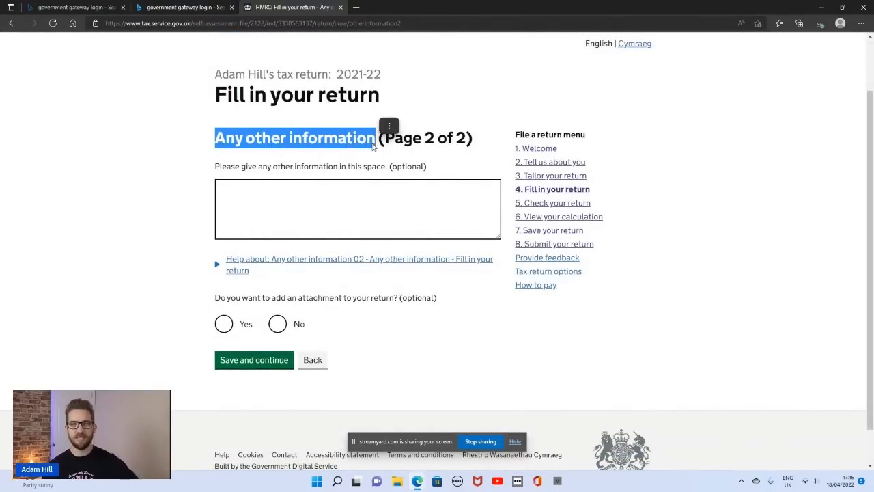
click(316, 217)
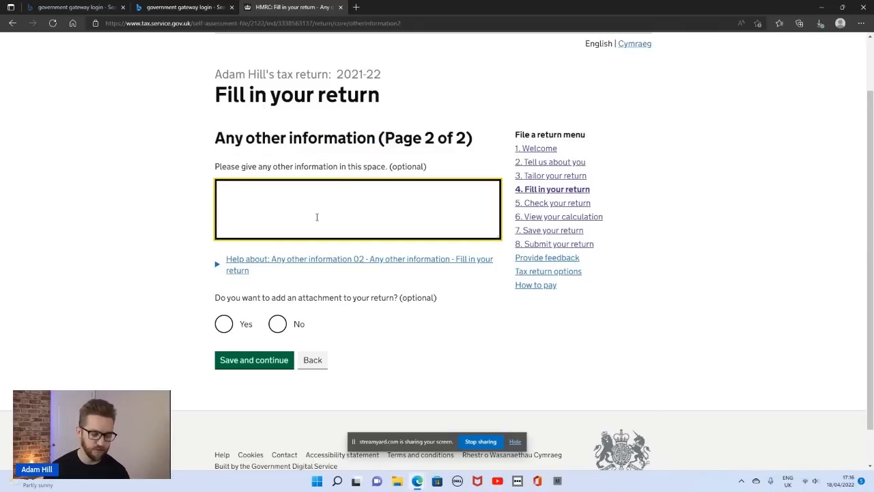
scroll(339, 216, down, 1)
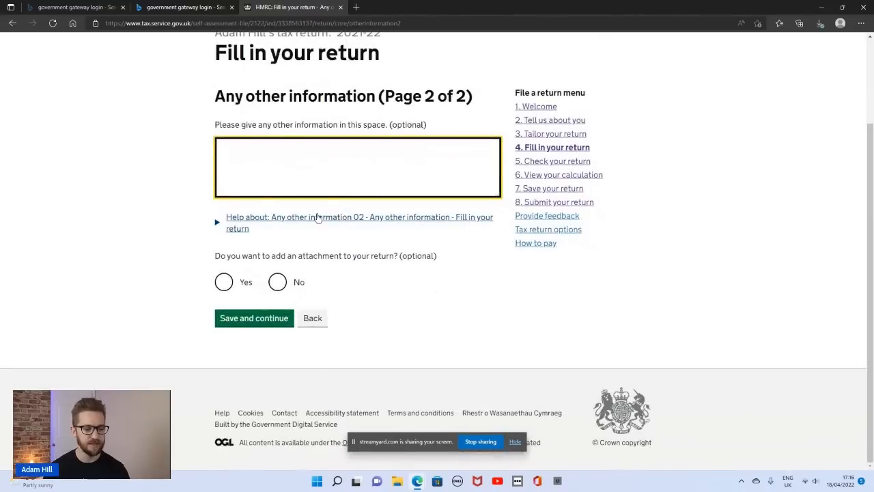
click(226, 284)
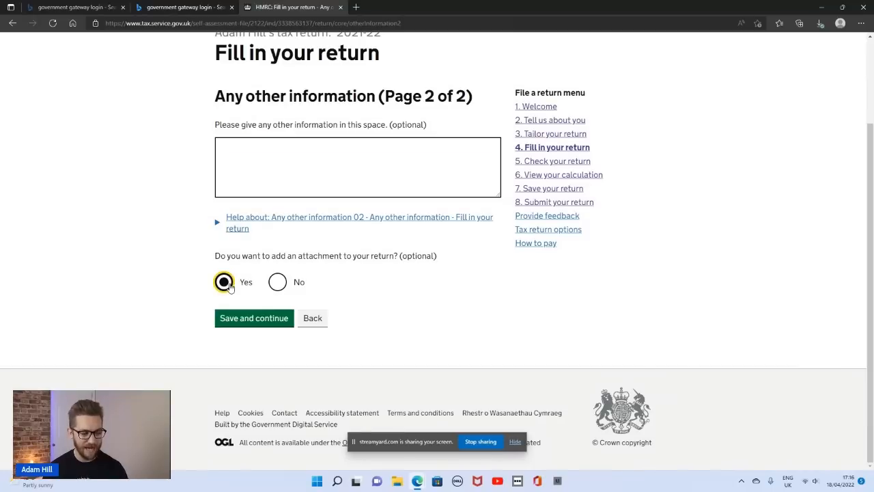
click(278, 283)
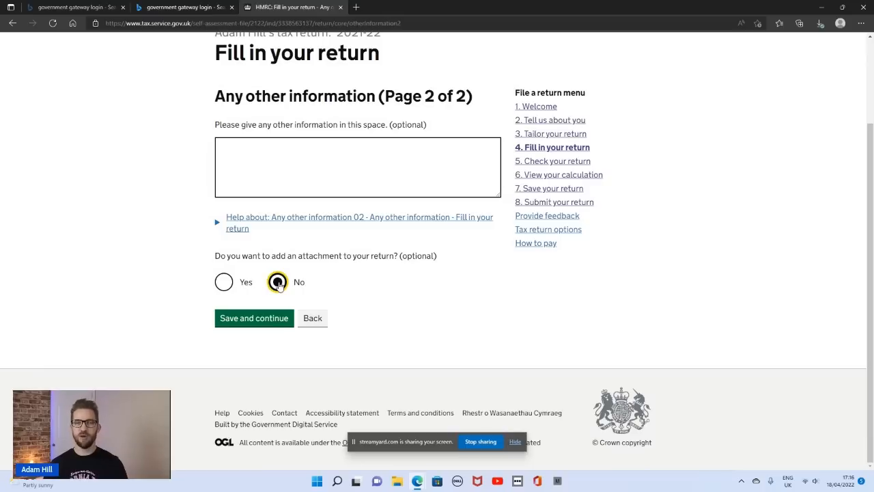
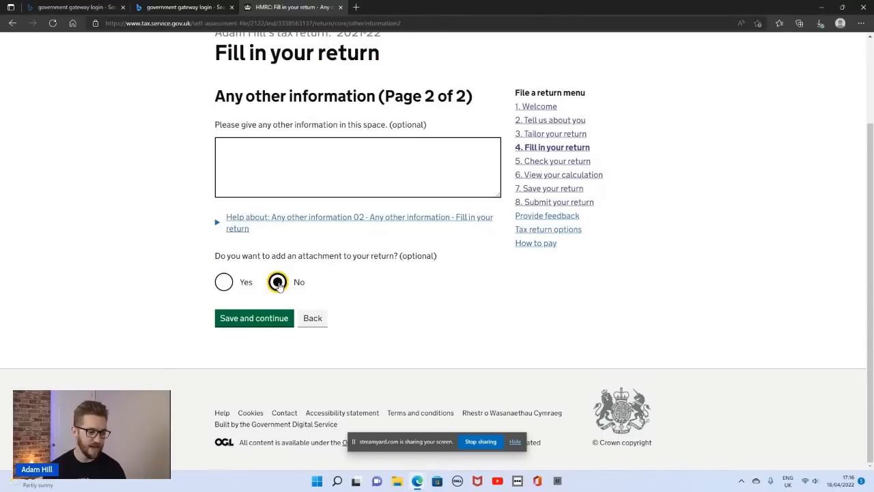
click(224, 286)
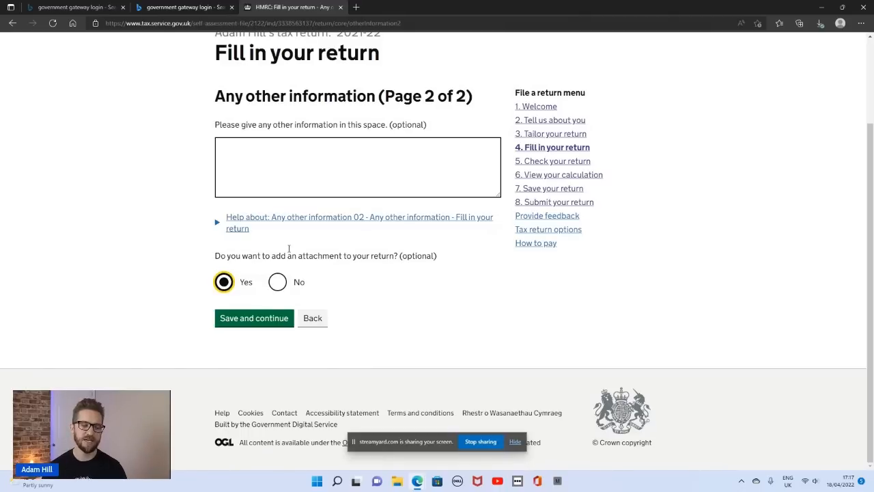
click(299, 164)
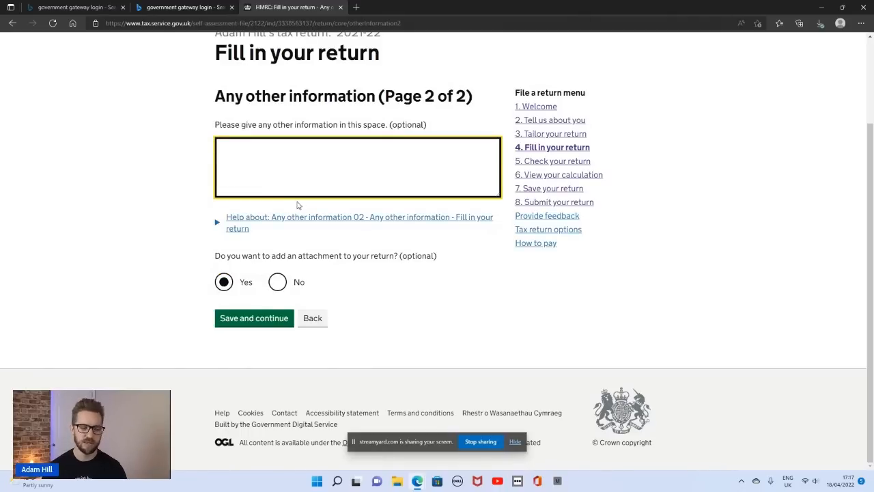
click(278, 284)
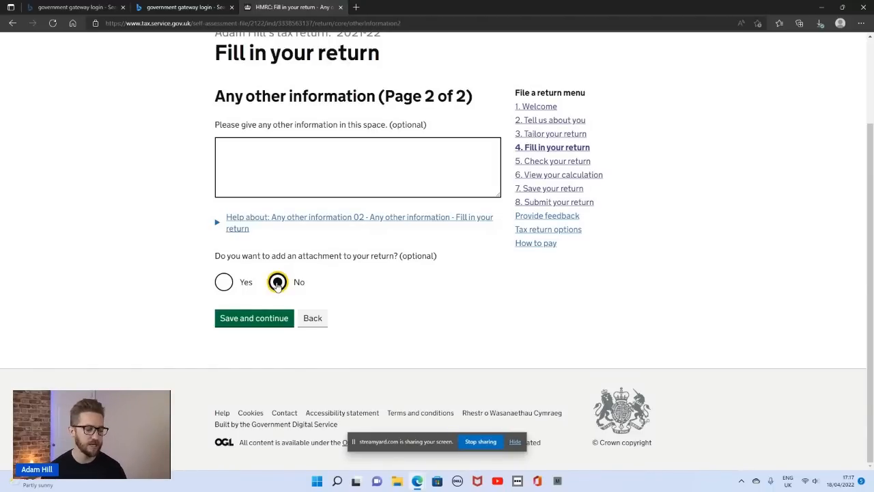
click(272, 324)
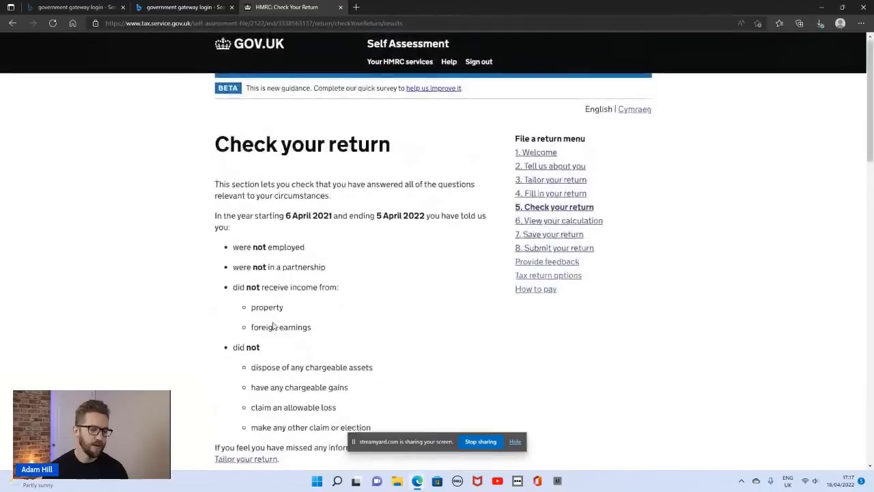
Step: Review the declared circumstances and the entry status of every section on the Check your return page
drag(619, 208, 516, 209)
drag(394, 148, 234, 143)
click(329, 271)
scroll(336, 277, down, 2)
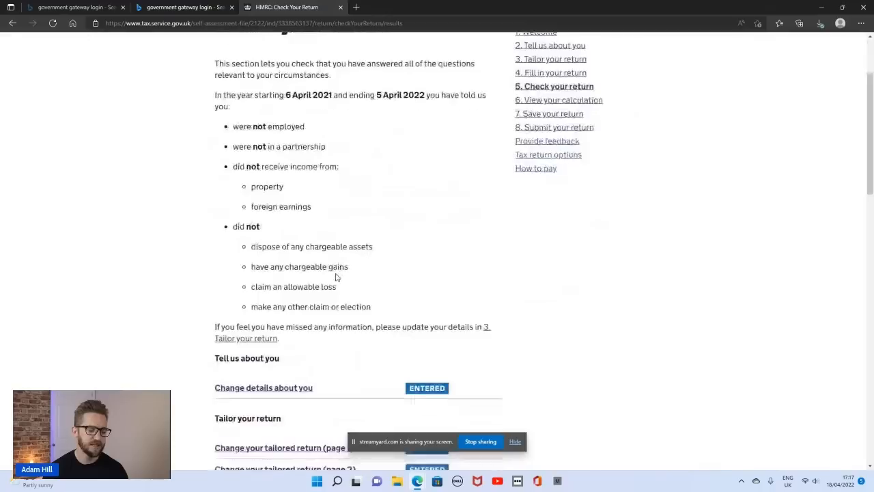
scroll(337, 277, down, 10)
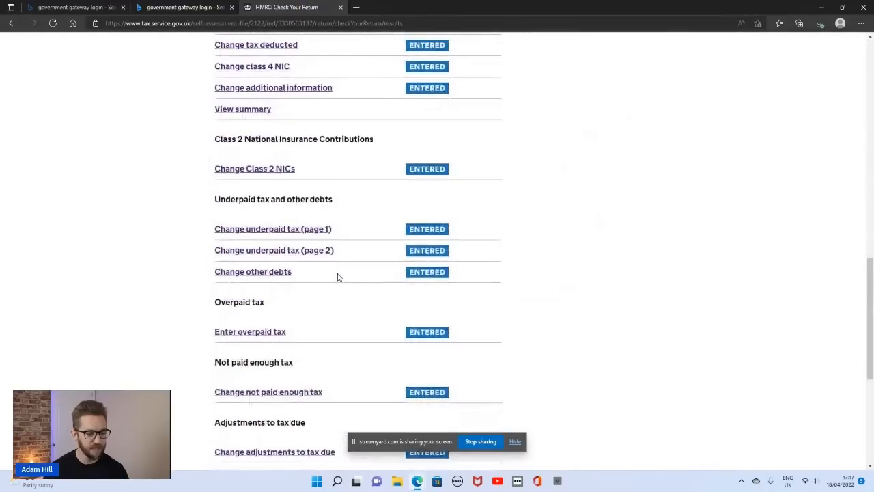
scroll(338, 276, down, 3)
scroll(337, 277, up, 6)
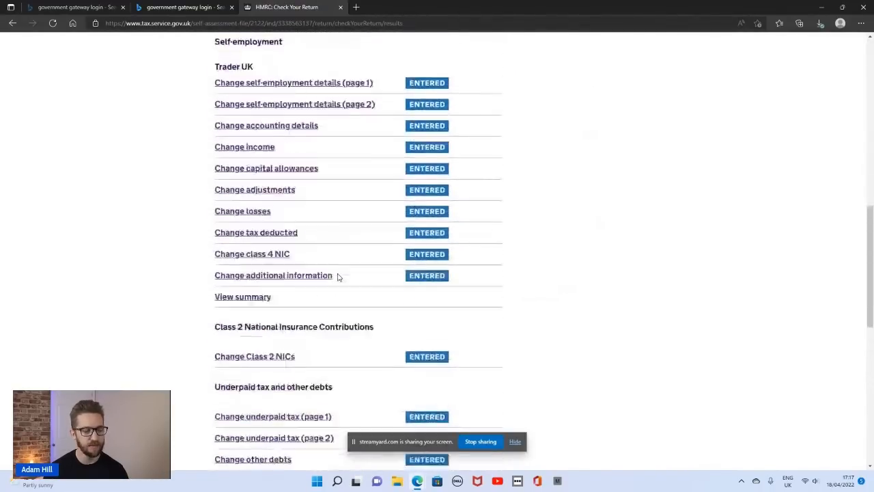
scroll(337, 276, up, 5)
scroll(337, 277, down, 3)
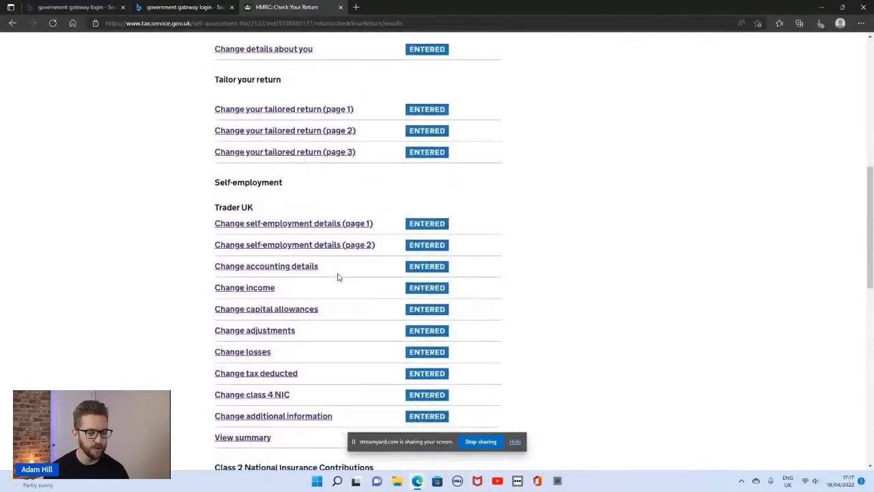
scroll(338, 277, down, 3)
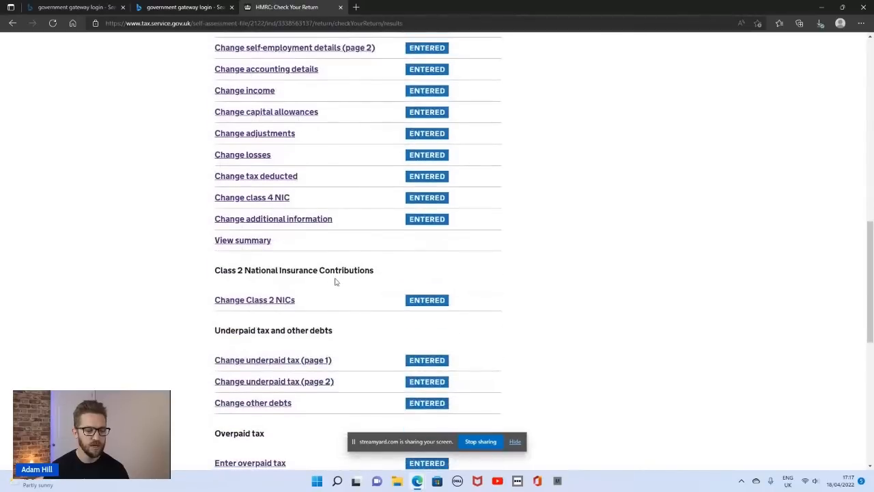
scroll(294, 288, up, 3)
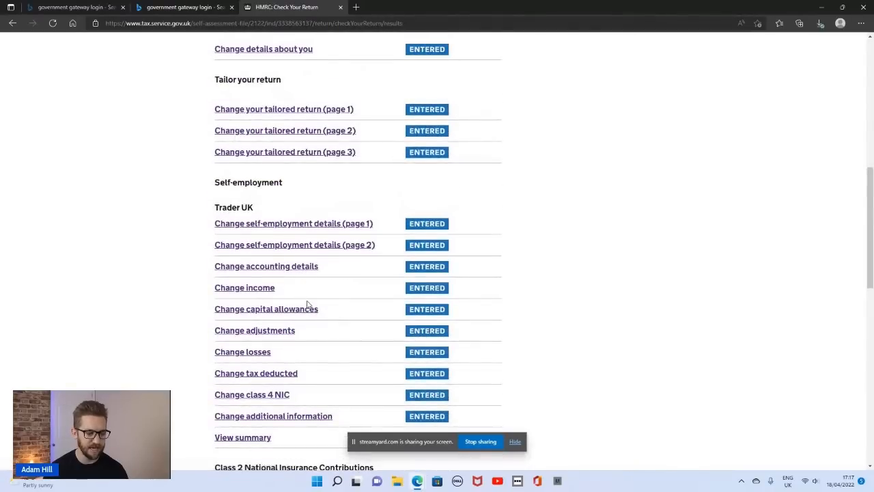
scroll(312, 307, up, 2)
scroll(264, 232, down, 3)
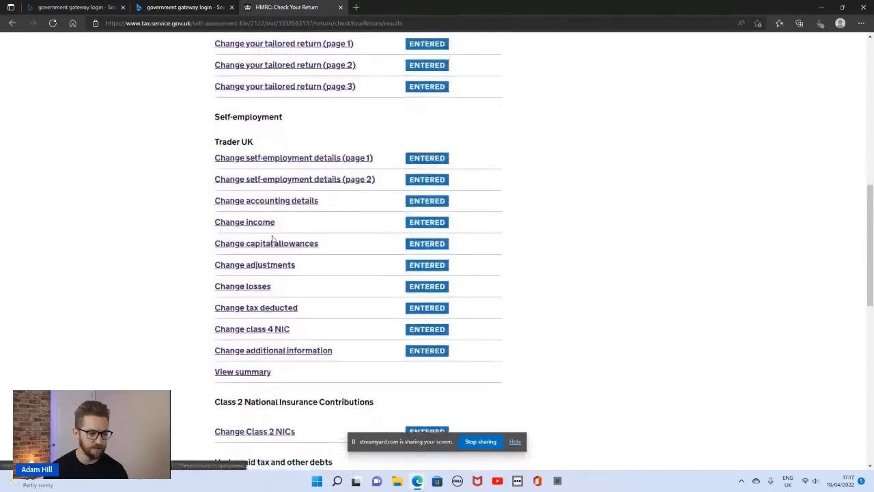
Step: Open page 1 of the Trader UK self-employment details for review, then return to the section checklist
click(256, 163)
scroll(419, 326, down, 5)
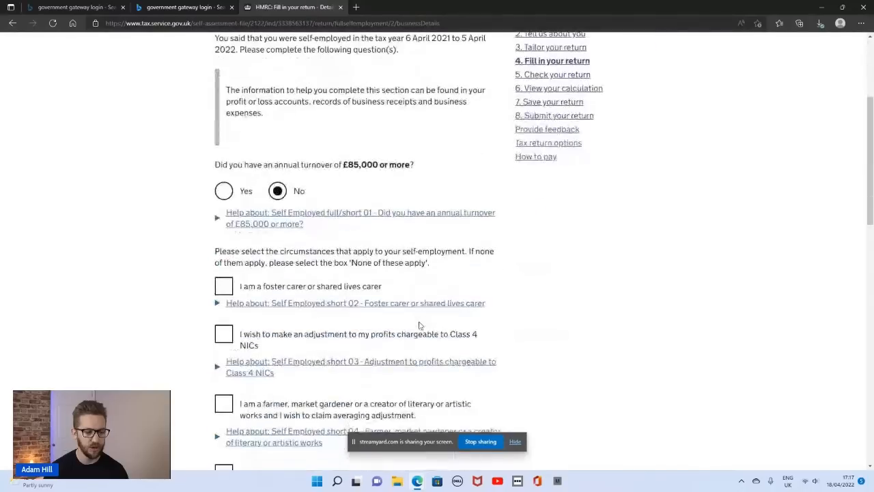
scroll(379, 279, up, 6)
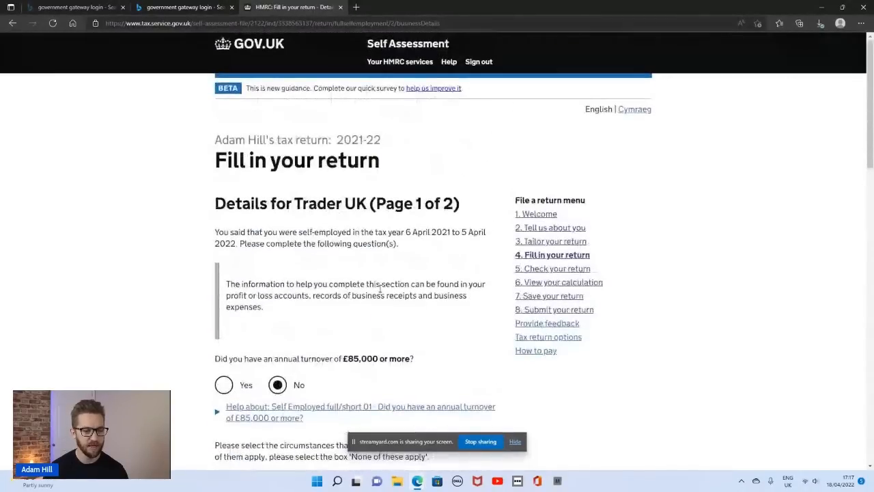
click(13, 24)
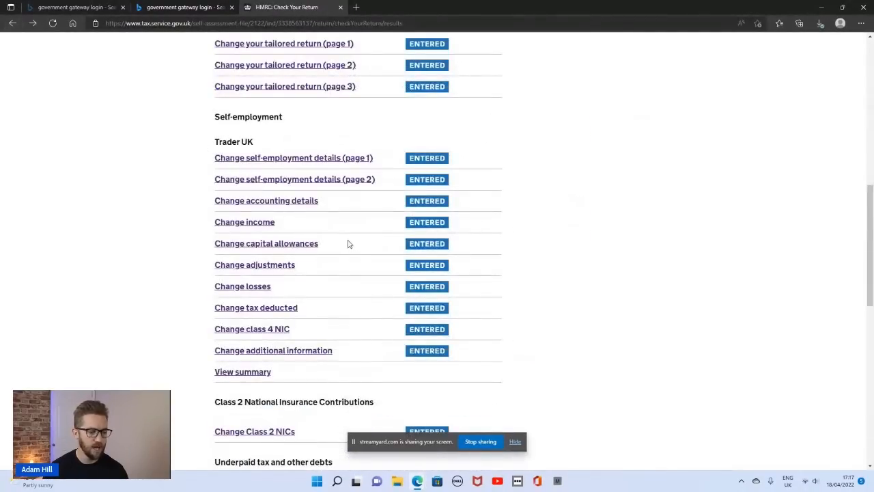
Step: Proceed from the section checklist to the View your calculation summary
scroll(361, 255, down, 8)
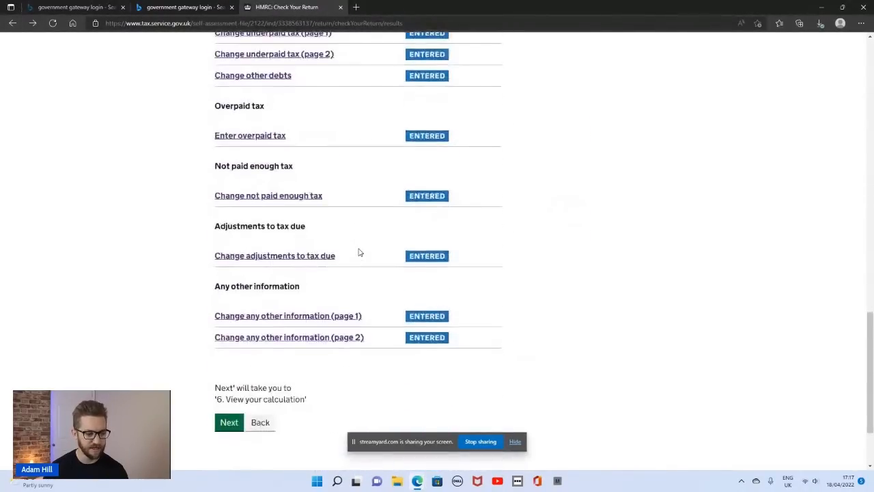
click(231, 318)
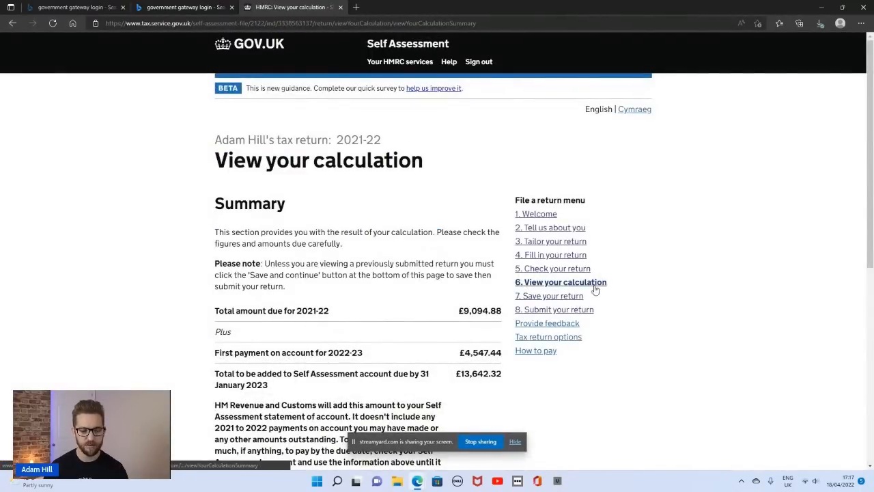
scroll(429, 258, down, 1)
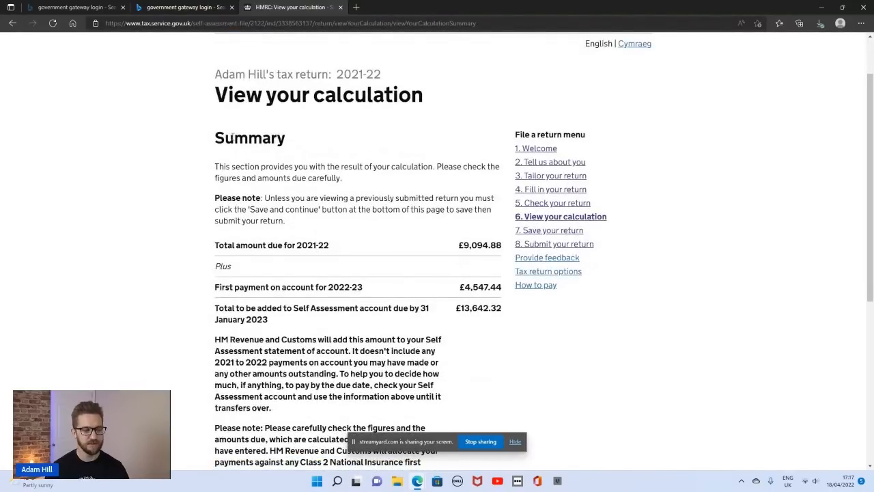
Step: Examine the calculation Summary, highlighting the total amount due for 2021-22 and its figure
drag(215, 138, 285, 139)
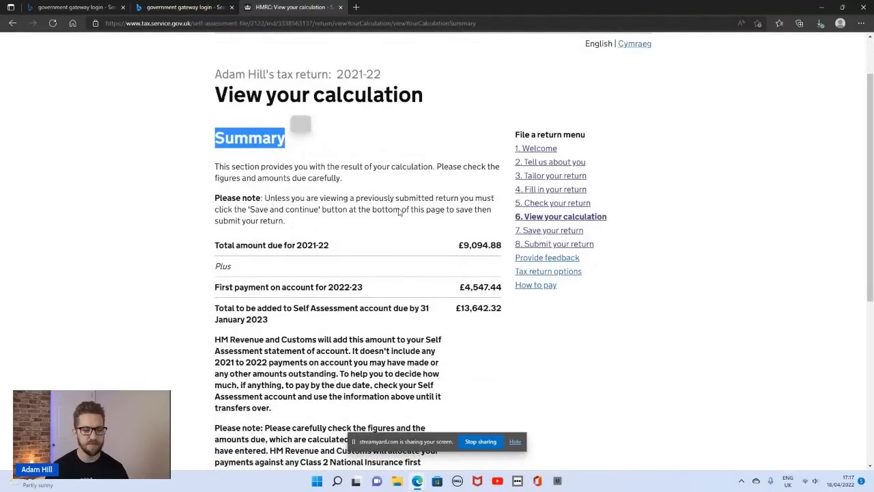
scroll(400, 210, down, 3)
scroll(400, 212, up, 1)
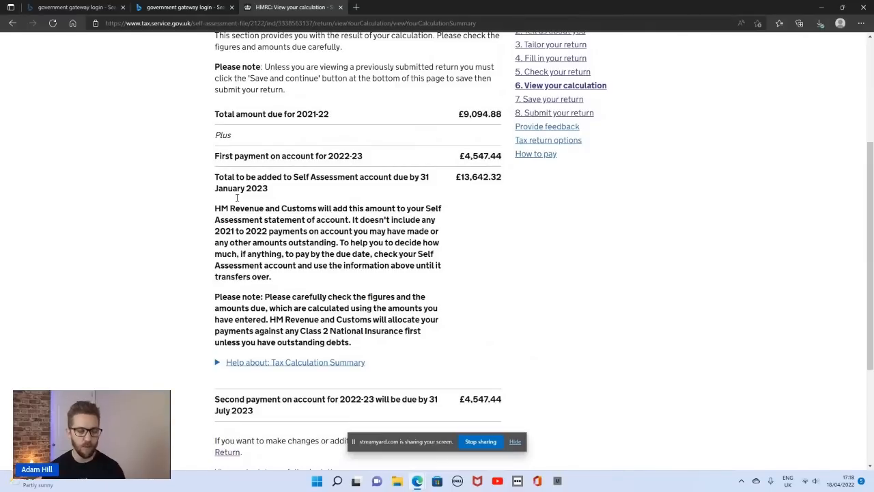
drag(215, 114, 336, 119)
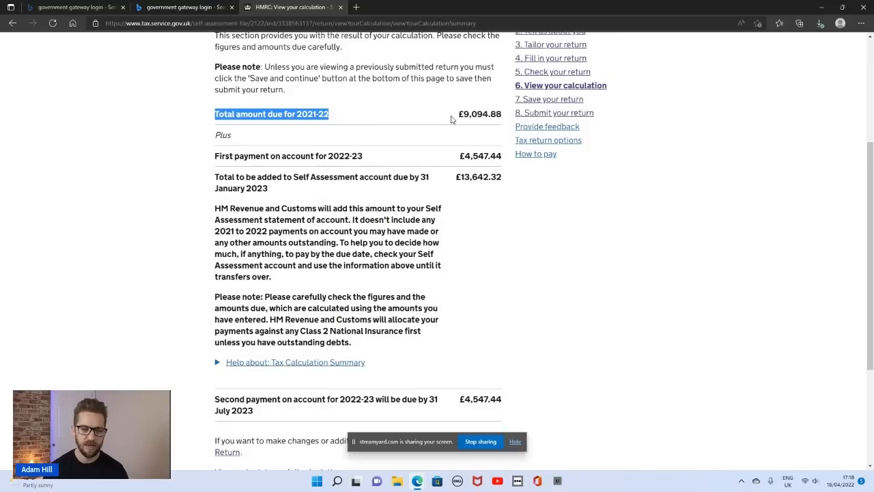
drag(456, 117, 503, 115)
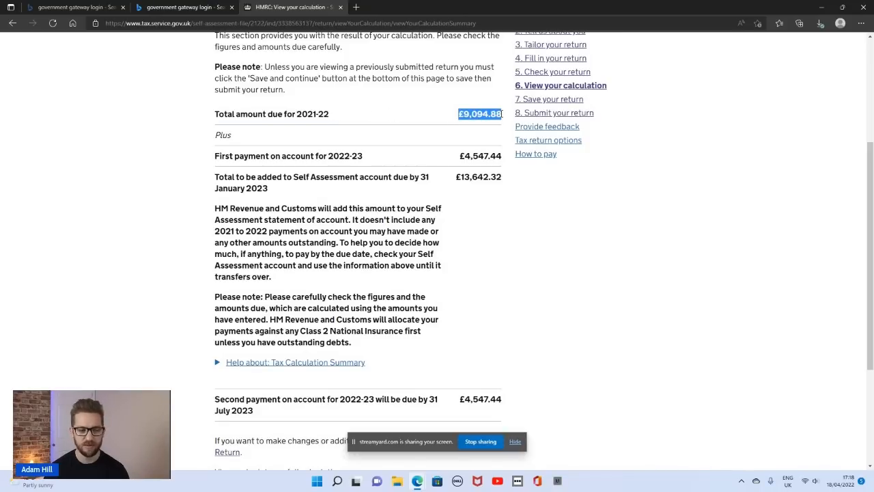
click(314, 140)
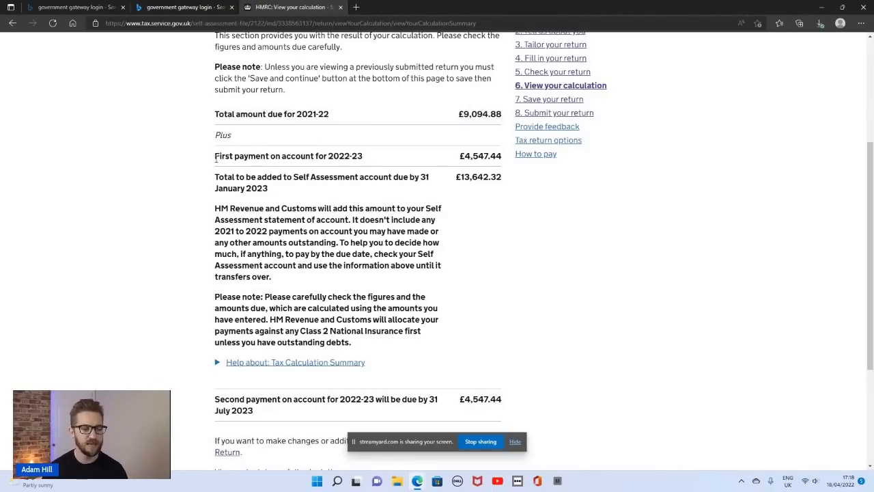
Step: Compare the first payment on account for 2022-23 with the total amount due for 2021-22
drag(216, 155, 363, 155)
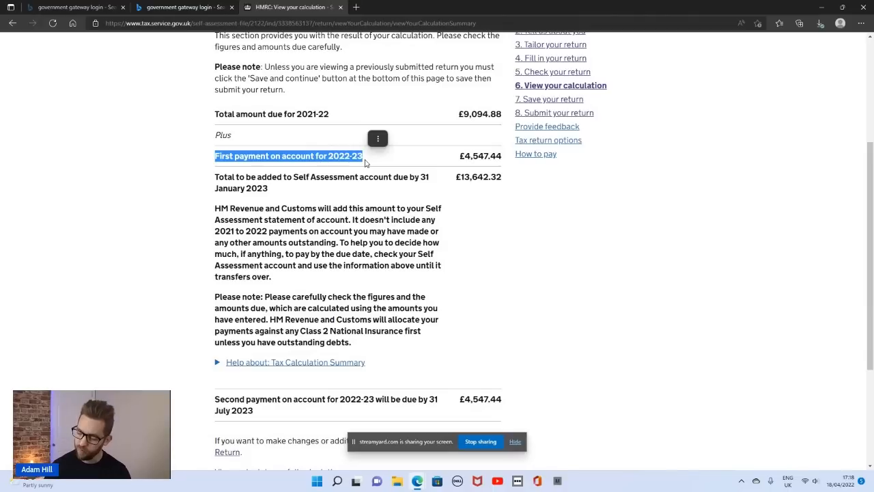
click(394, 161)
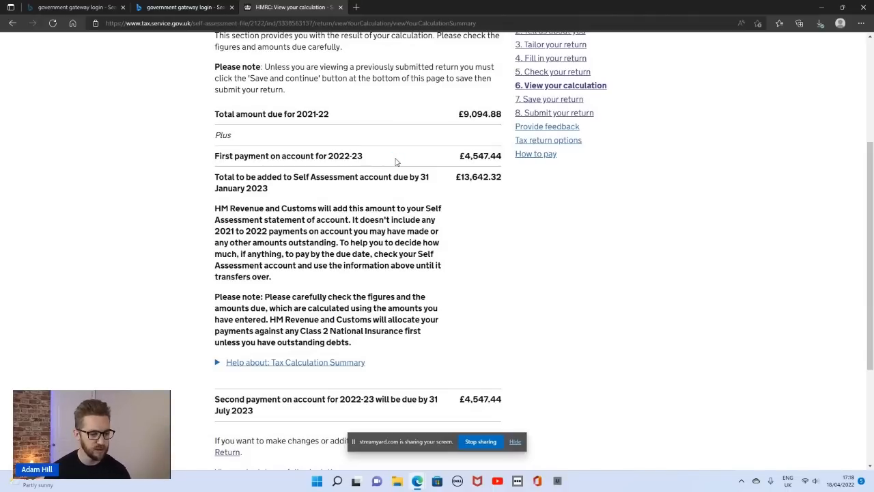
drag(460, 158, 502, 157)
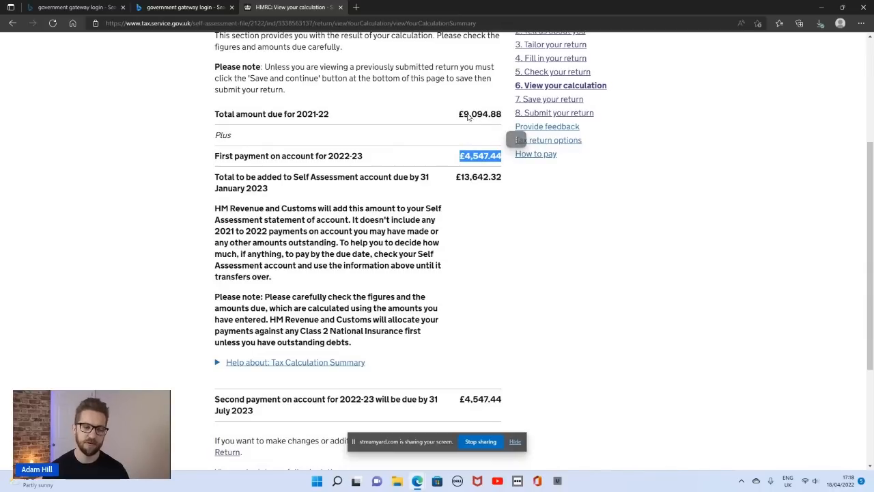
click(458, 116)
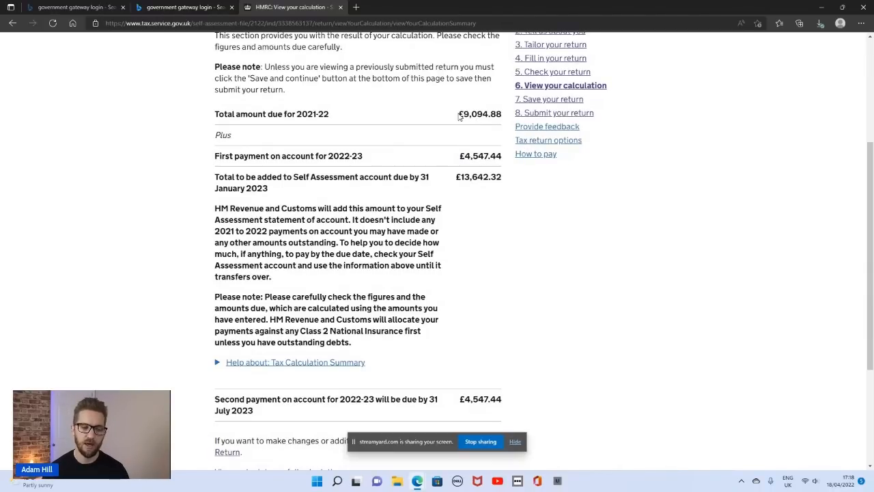
drag(458, 116, 503, 116)
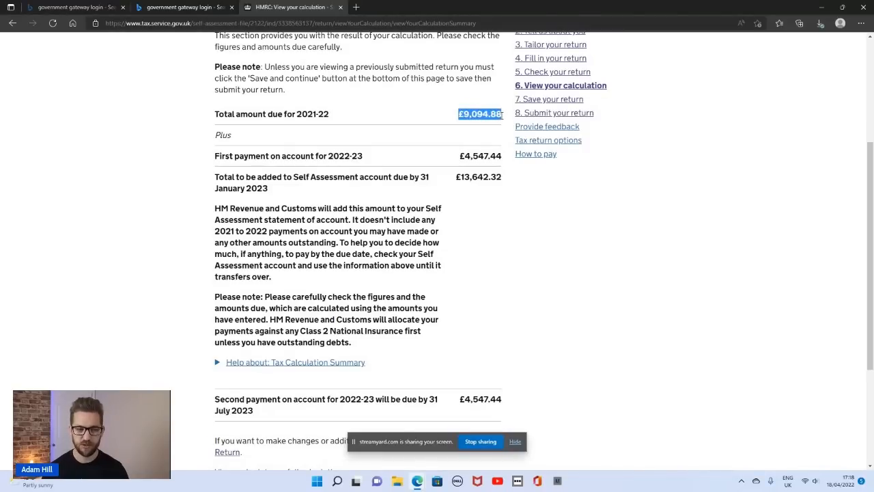
click(461, 155)
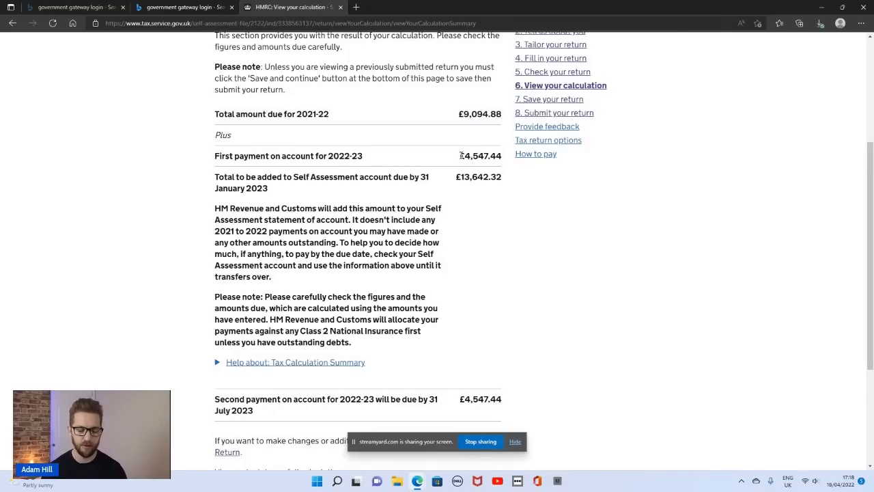
drag(461, 156, 506, 159)
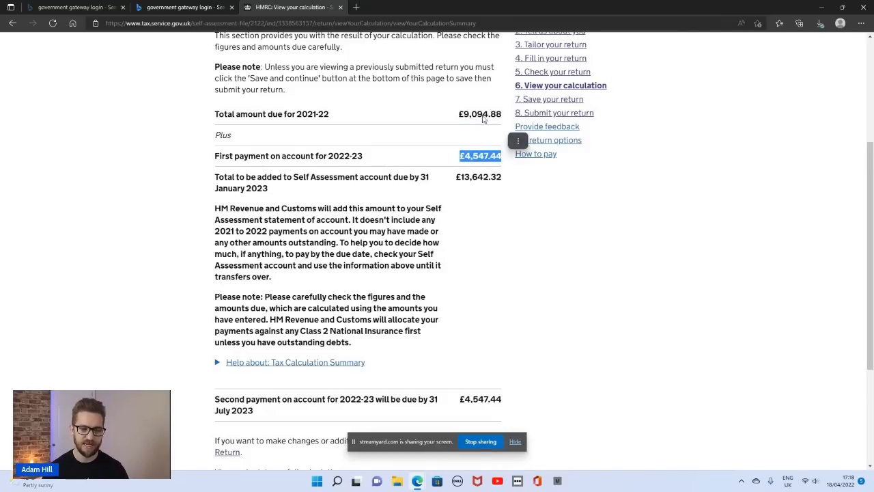
click(394, 162)
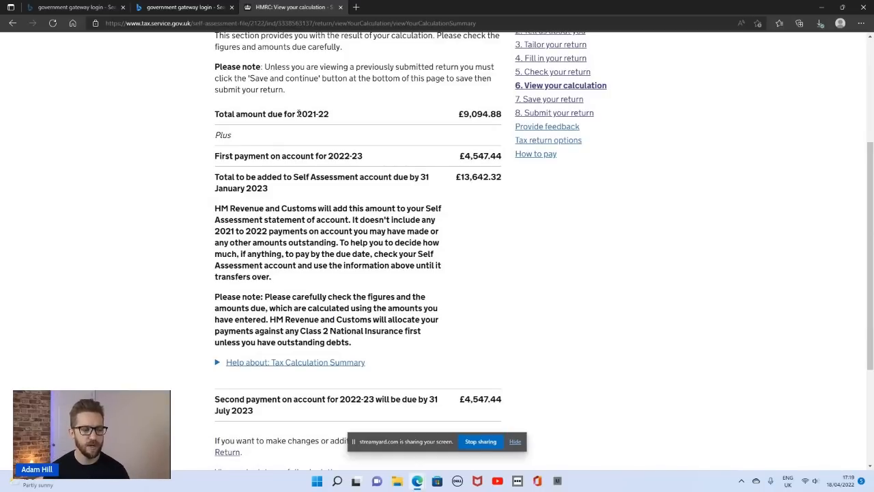
Step: Examine which tax years the total amount due and the first payment on account relate to
drag(295, 114, 330, 114)
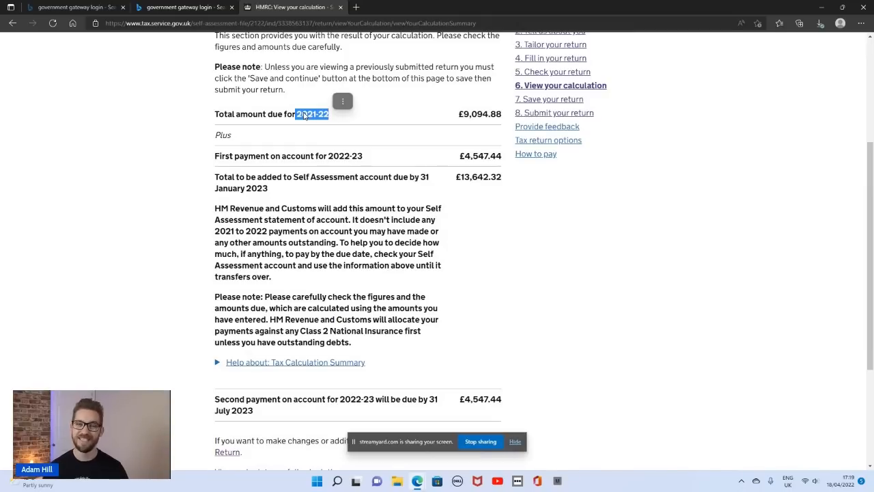
drag(297, 115, 330, 115)
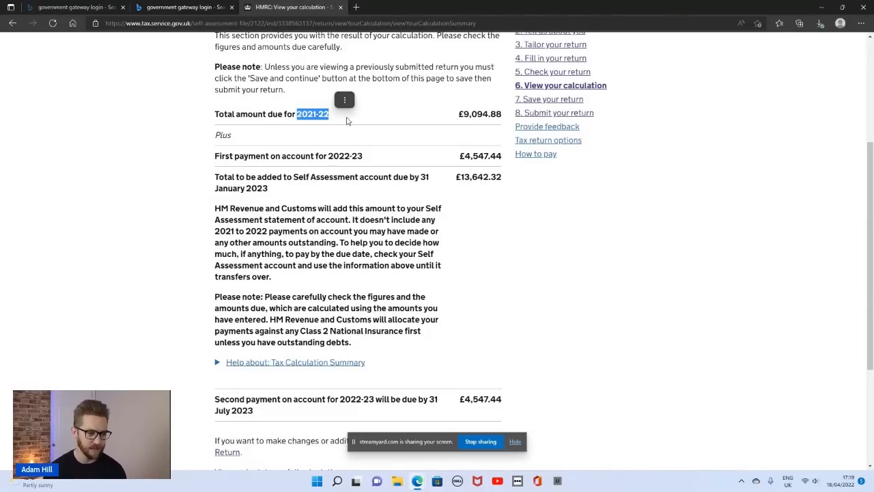
click(353, 117)
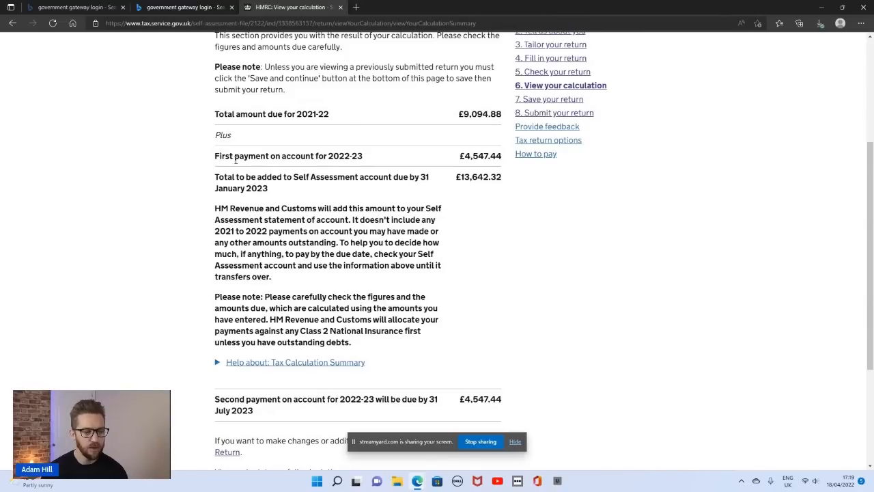
drag(233, 157, 367, 157)
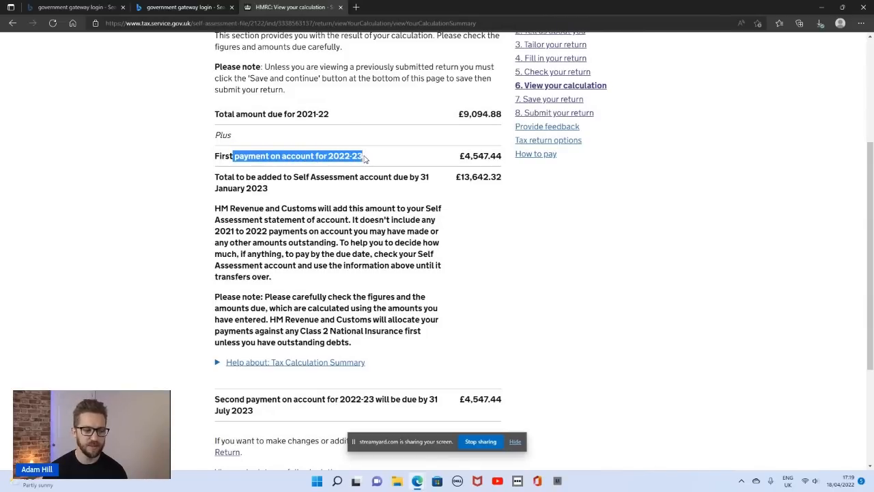
click(344, 165)
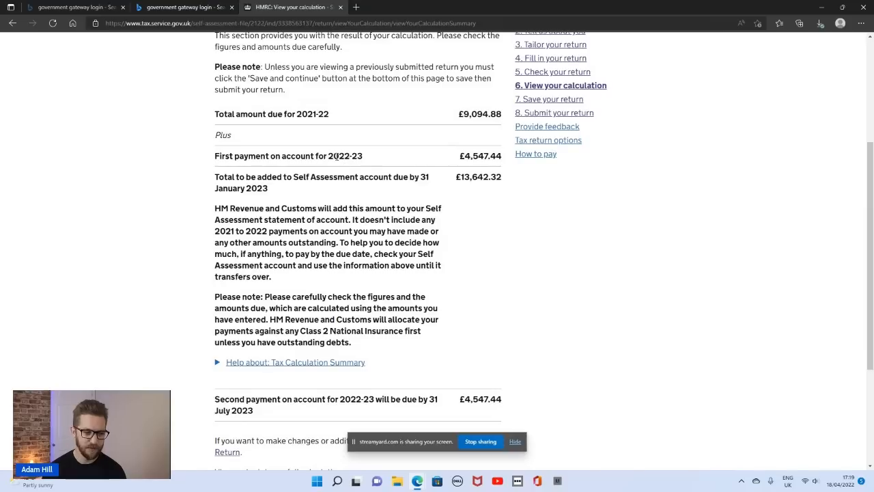
drag(328, 156, 350, 156)
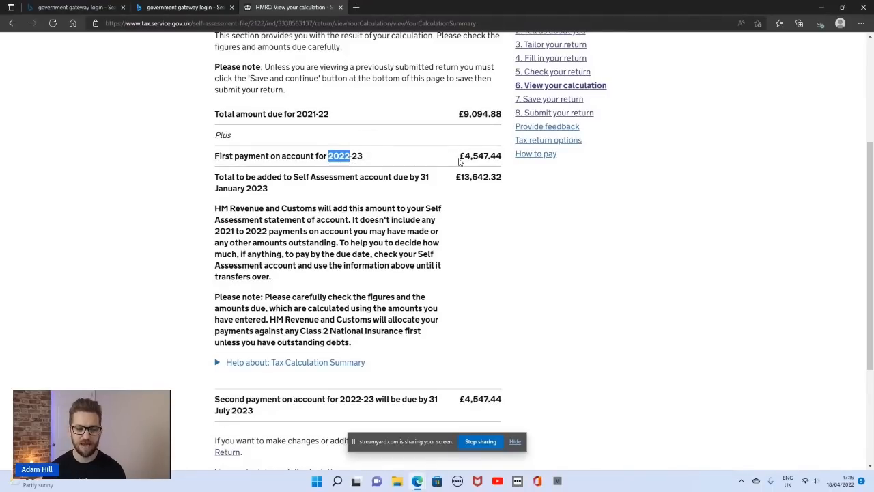
drag(460, 156, 501, 157)
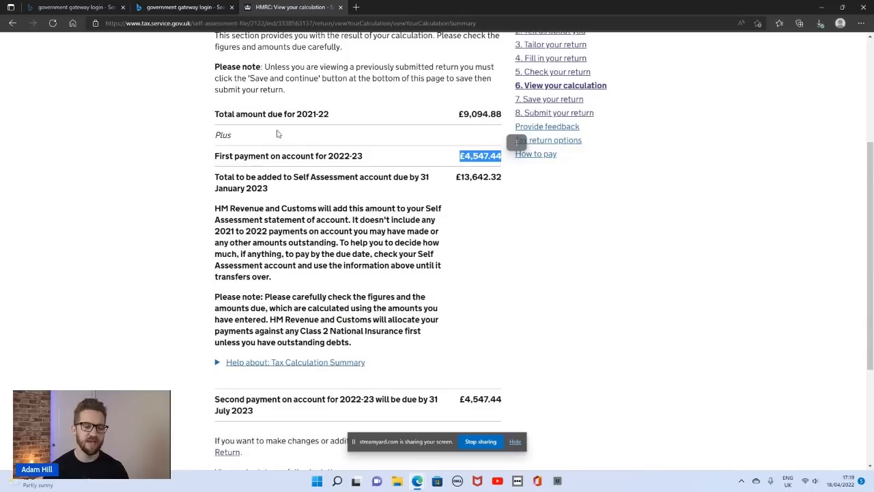
click(226, 142)
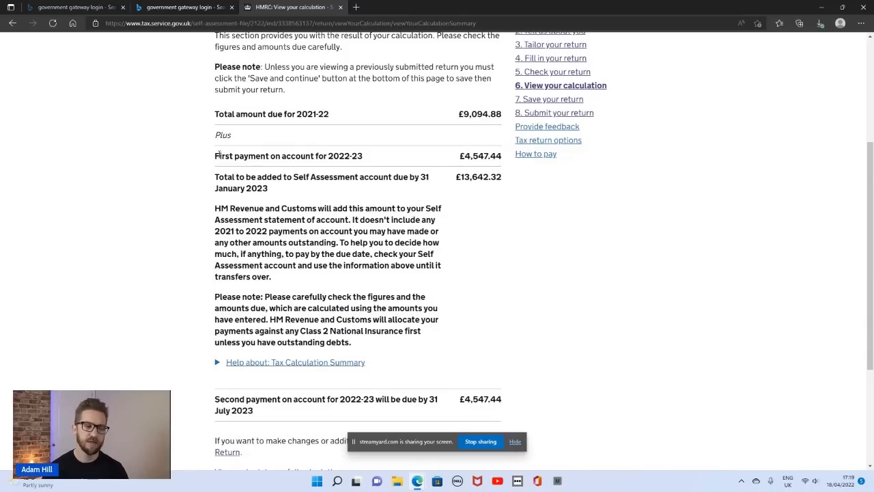
drag(218, 155, 363, 166)
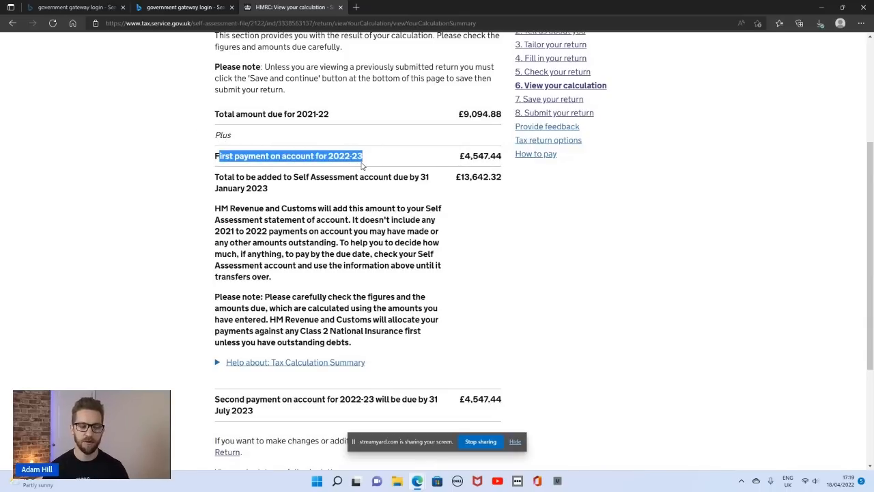
click(416, 168)
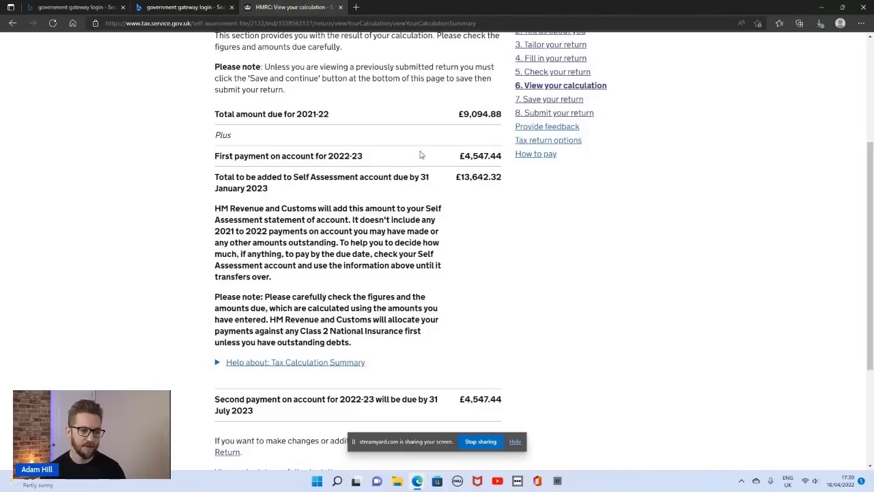
Step: Examine the total to be added to the Self Assessment account, the amounts it combines and its January due date
scroll(421, 155, down, 1)
scroll(421, 155, down, 2)
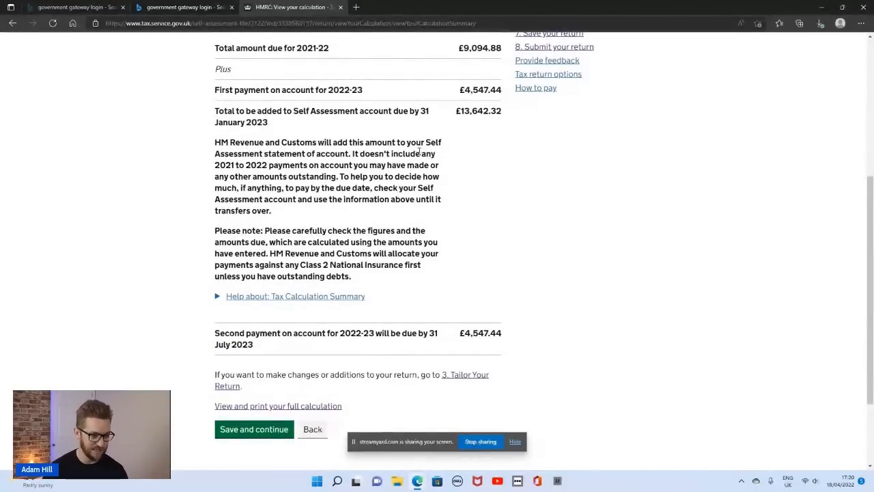
drag(213, 113, 294, 112)
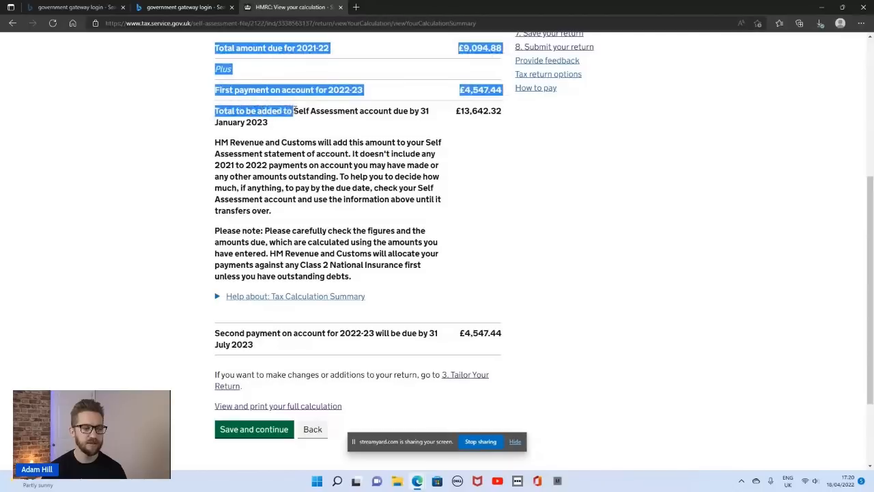
click(324, 121)
drag(515, 115, 463, 111)
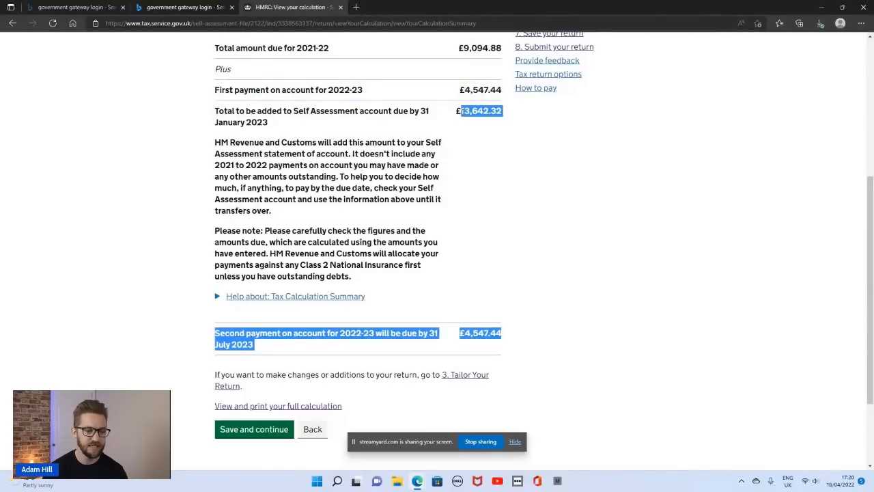
right_click(472, 90)
click(483, 49)
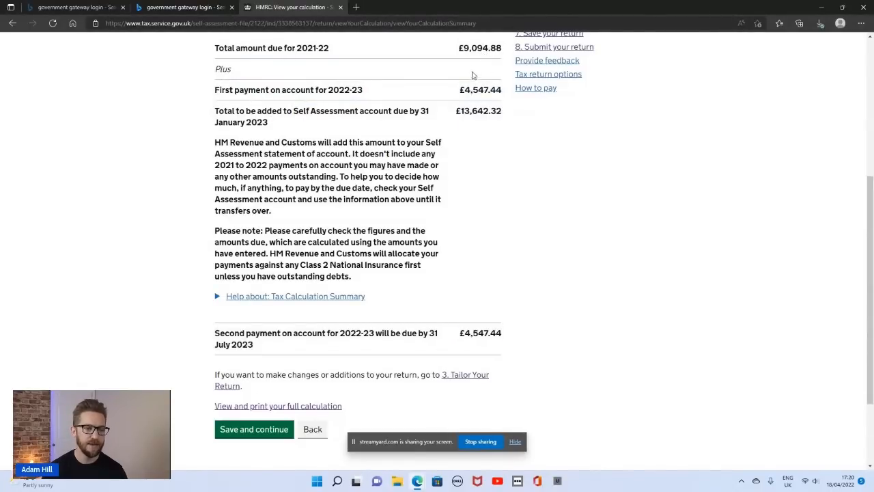
scroll(453, 123, down, 3)
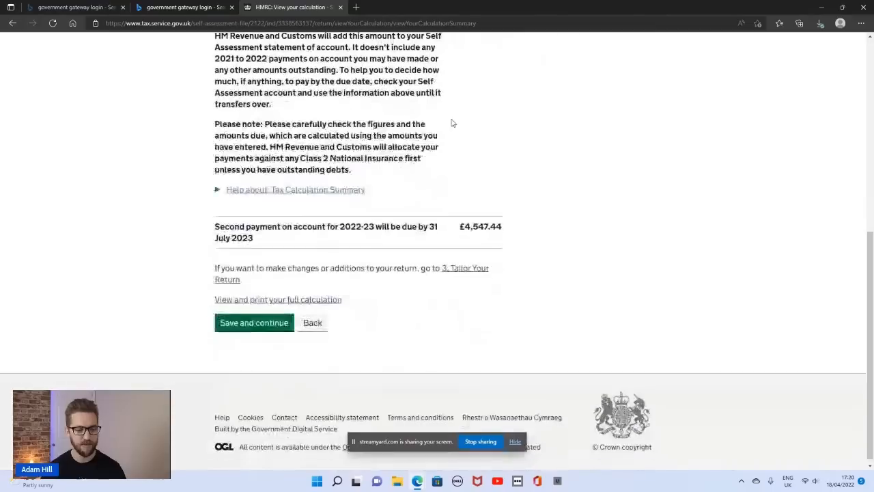
scroll(437, 134, up, 3)
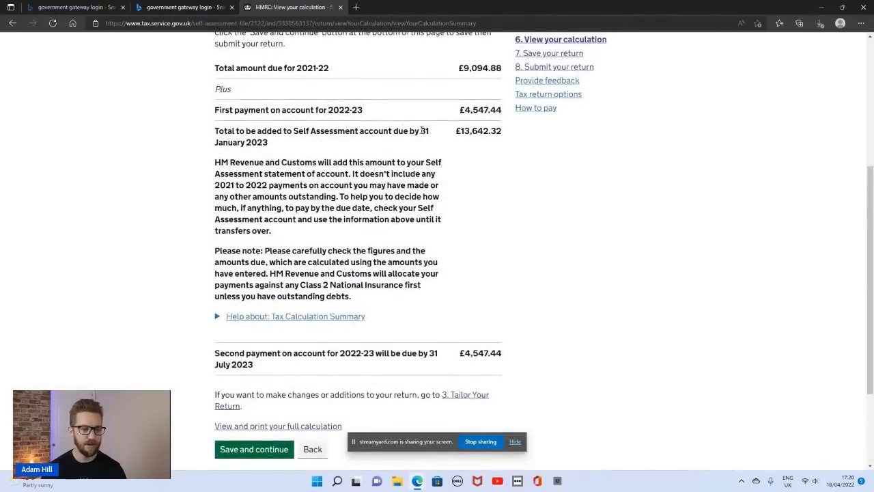
drag(420, 131, 268, 143)
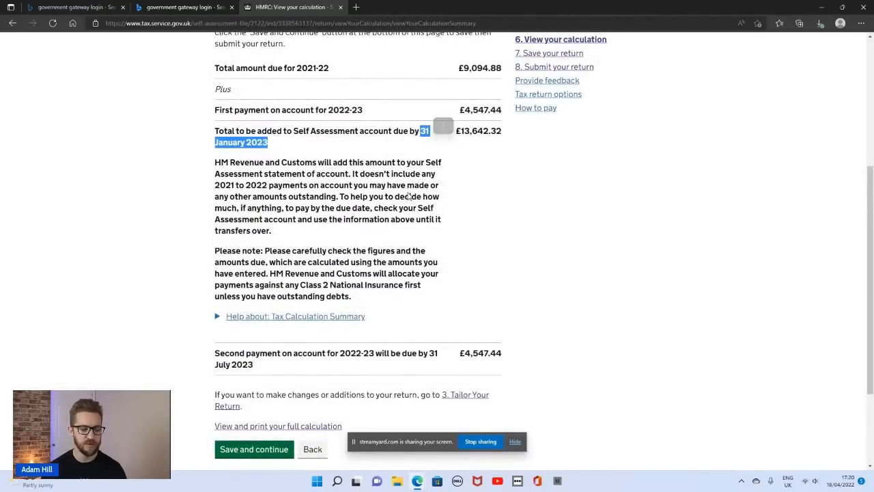
Step: Examine the second payment on account for 2022-23 and its due date, and compare it with the first payment
scroll(335, 218, down, 2)
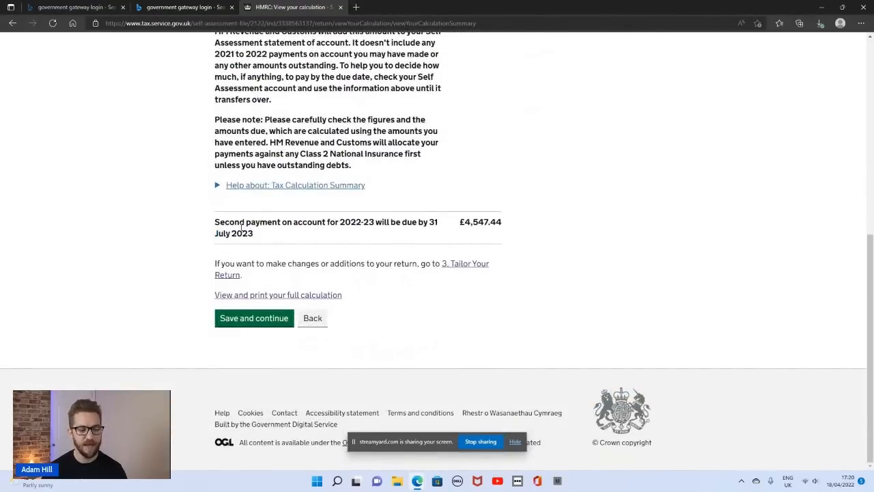
drag(241, 225, 393, 236)
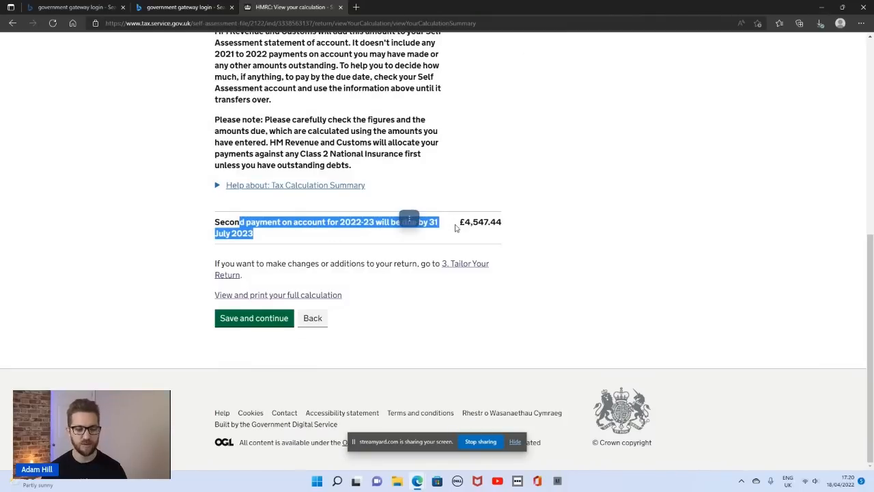
drag(459, 222, 498, 222)
scroll(494, 223, up, 3)
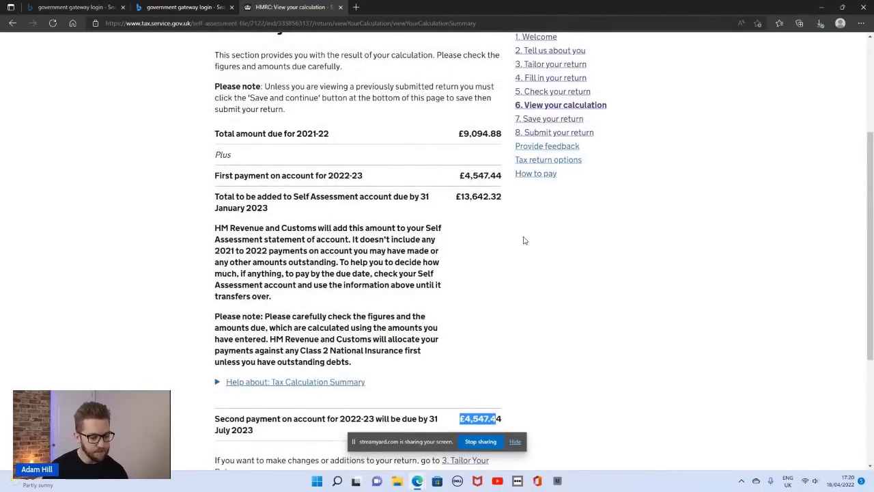
scroll(526, 248, down, 1)
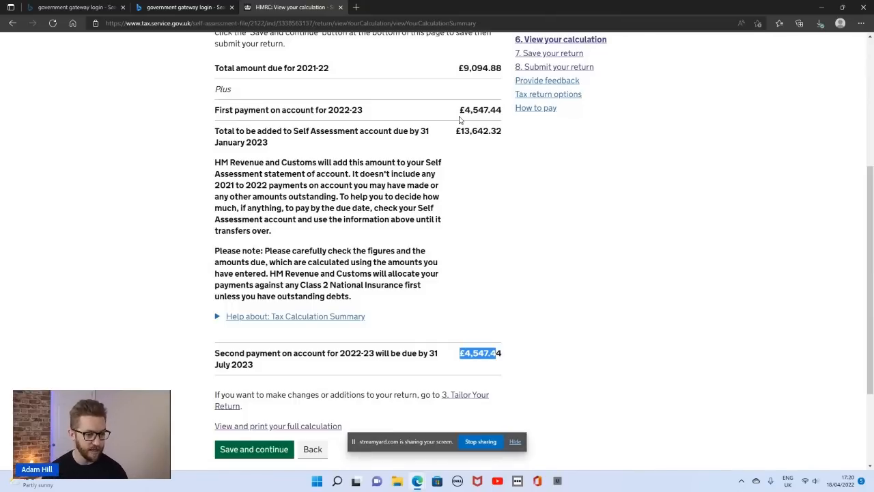
drag(462, 113, 497, 116)
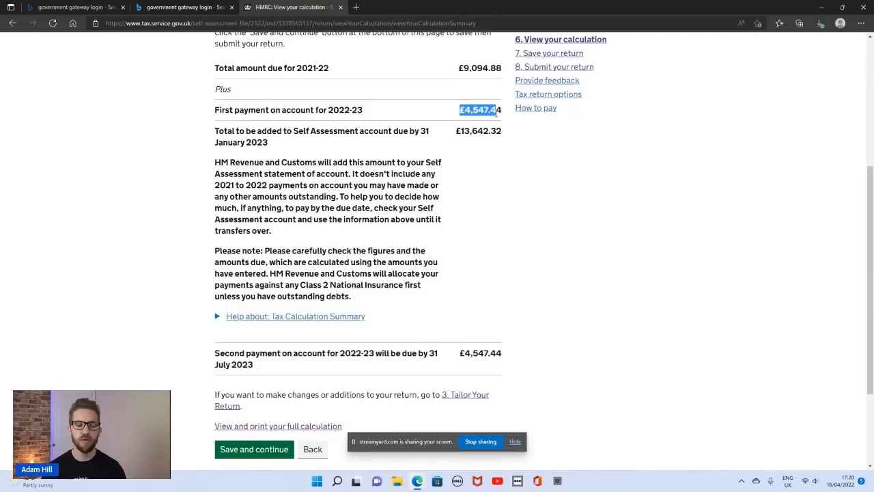
Step: Check the second payment on account amount for 2022-23 and open the full tax calculation
drag(459, 354, 504, 355)
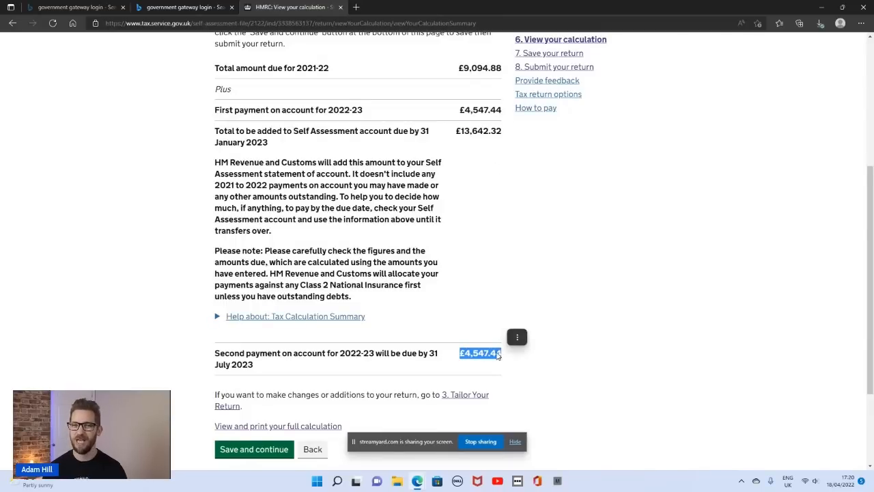
click(473, 164)
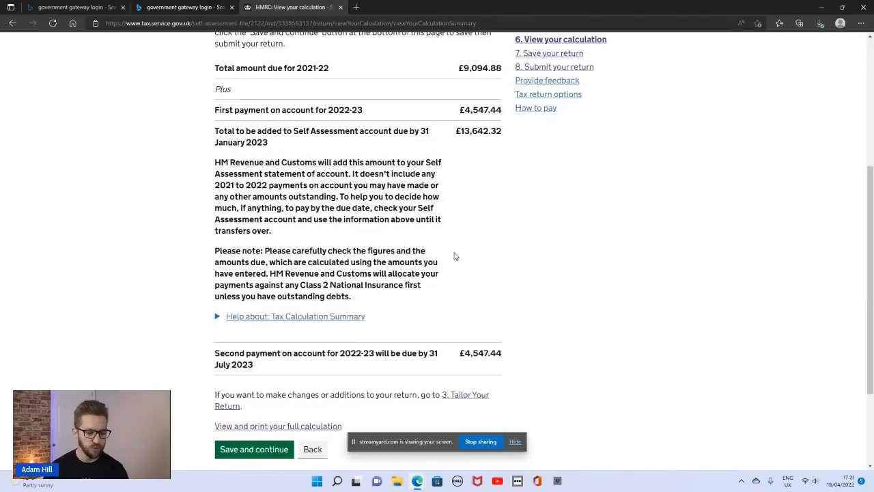
scroll(455, 254, down, 1)
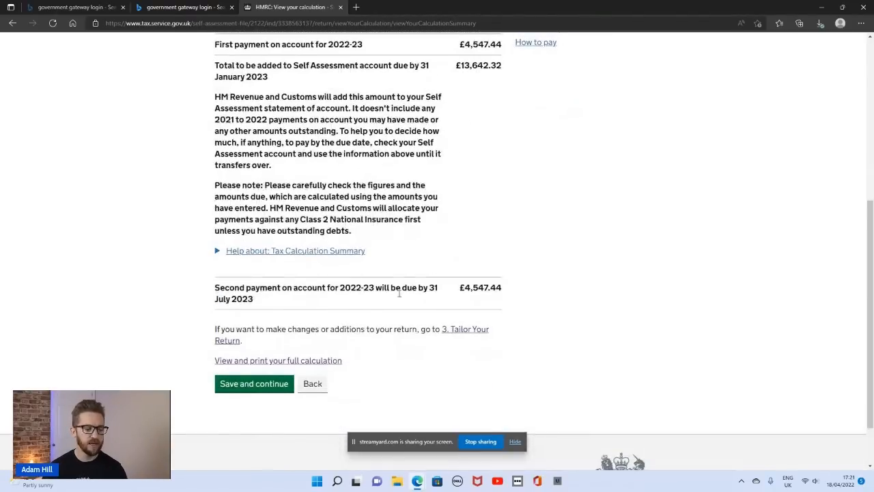
click(250, 361)
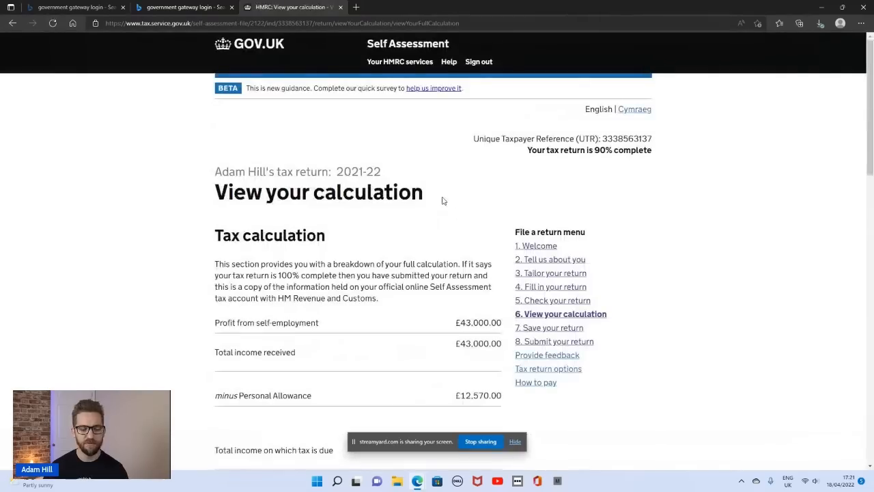
Step: Examine the self-employment profit, the Personal Allowance deducted from it and the total income on which tax is due
scroll(442, 200, down, 2)
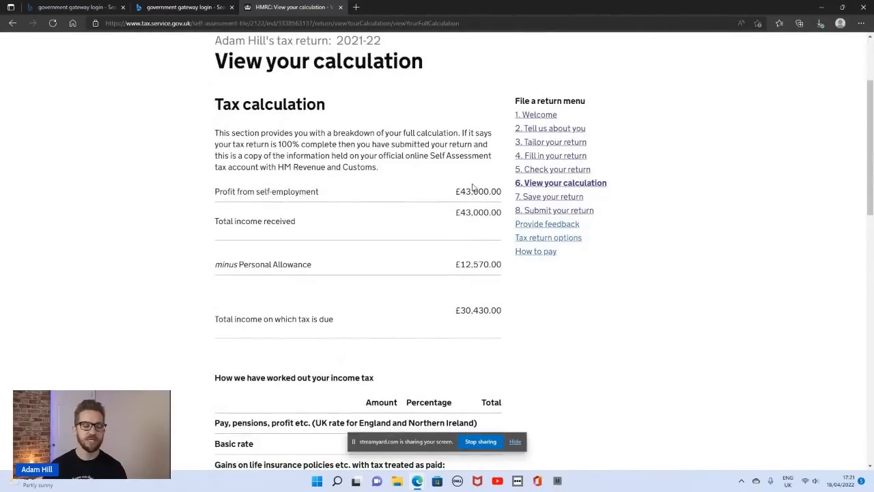
scroll(458, 190, down, 6)
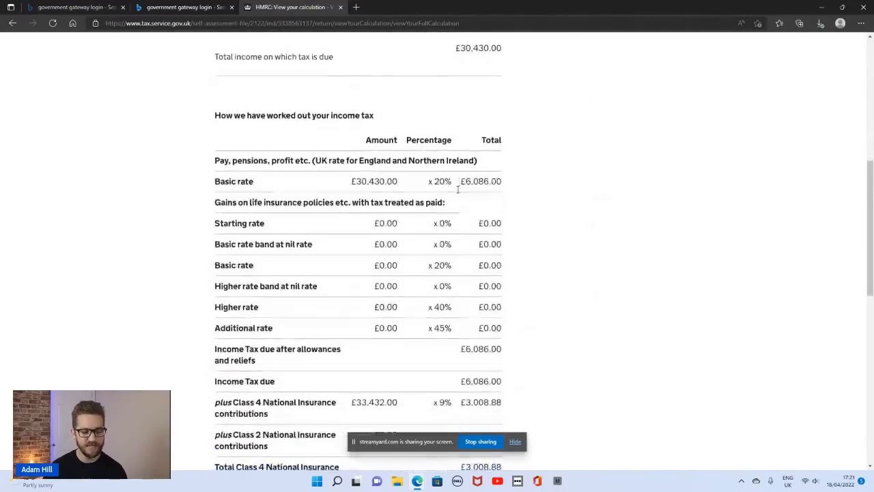
scroll(459, 190, up, 6)
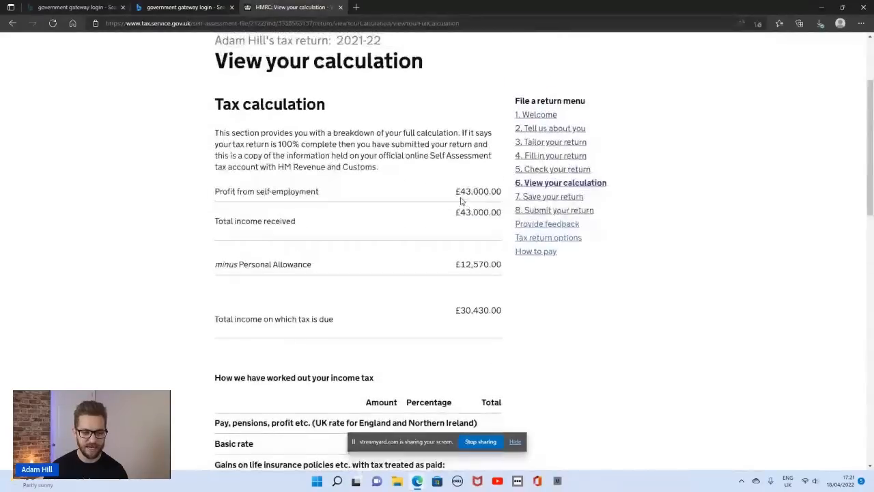
drag(461, 193, 497, 193)
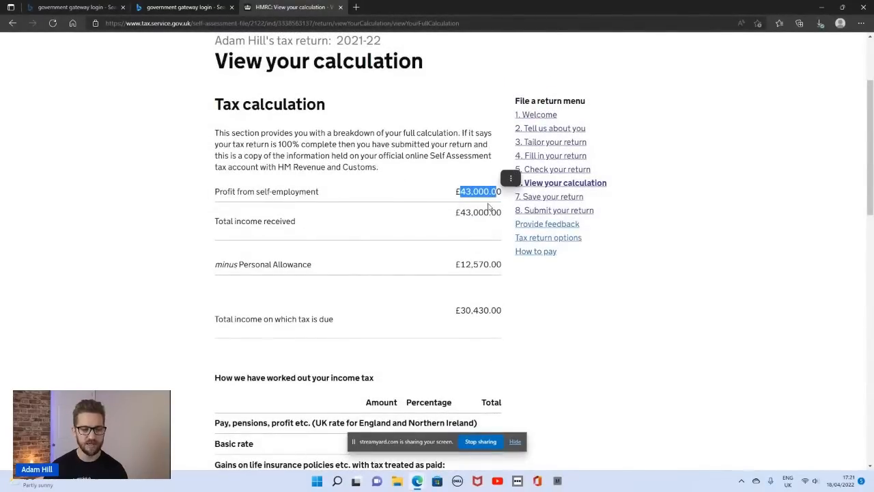
click(467, 265)
drag(461, 265, 499, 265)
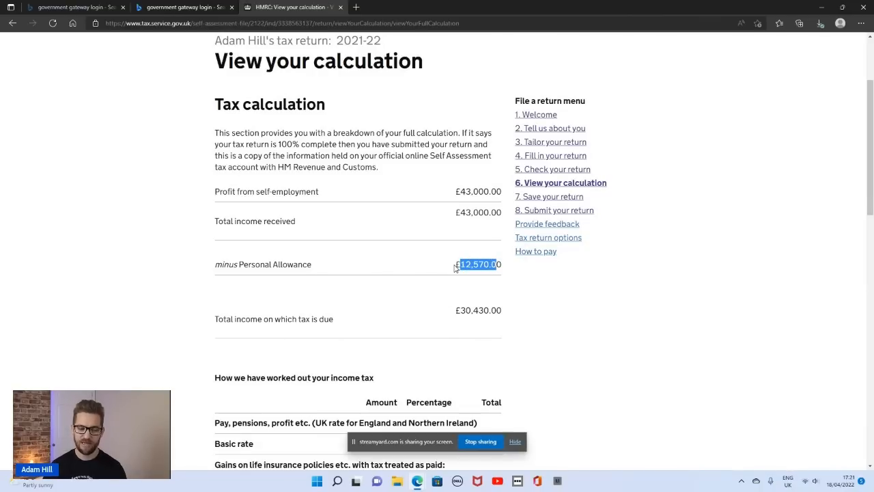
click(461, 315)
drag(461, 311, 506, 312)
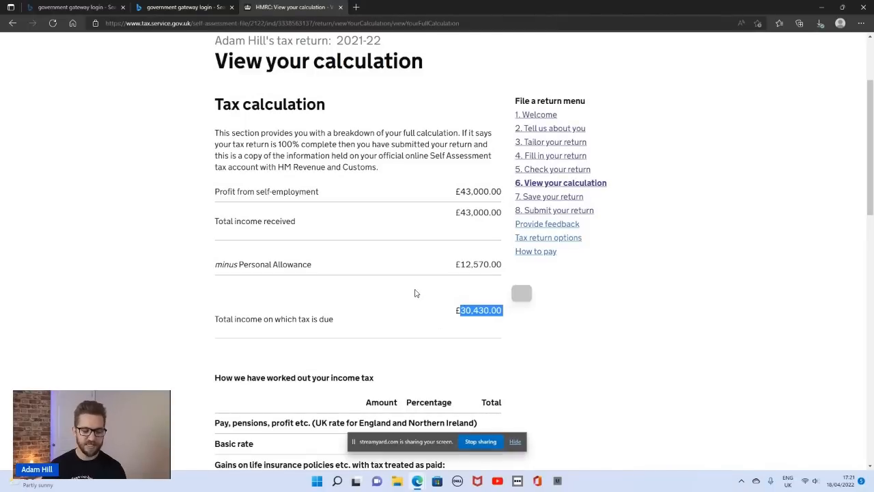
Step: Examine the basic rate applied to the taxable income and the Class 4 National Insurance amount and percentage
scroll(413, 286, down, 4)
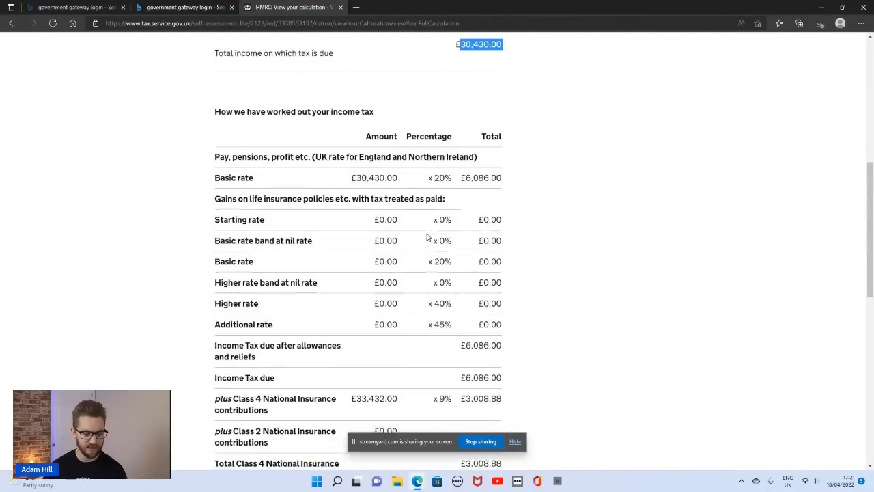
scroll(438, 209, down, 1)
drag(433, 115, 448, 117)
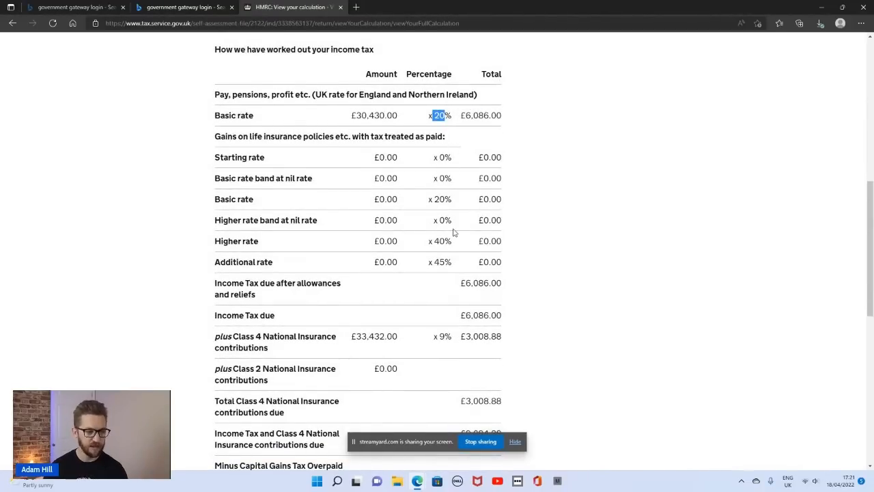
scroll(455, 233, down, 1)
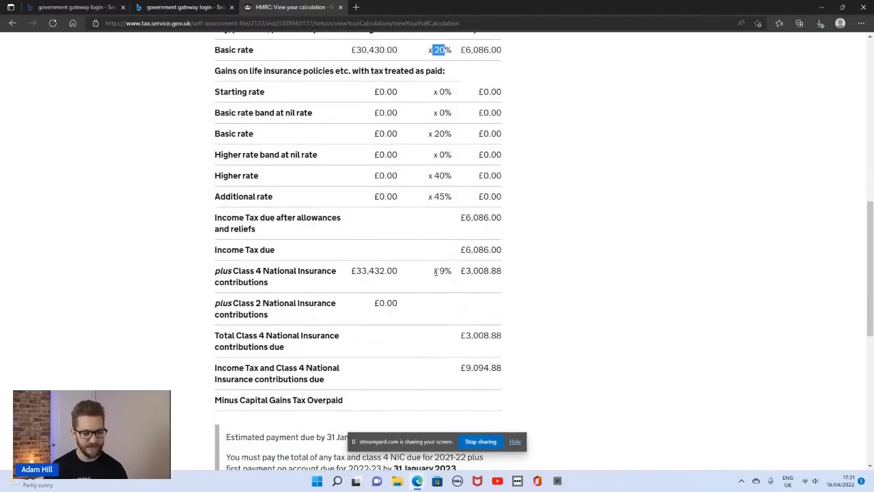
click(392, 272)
drag(361, 271, 447, 276)
Step: Examine the 2021-22 balancing payment, the first payment on account and the total due by 31 January 2023
scroll(447, 277, down, 5)
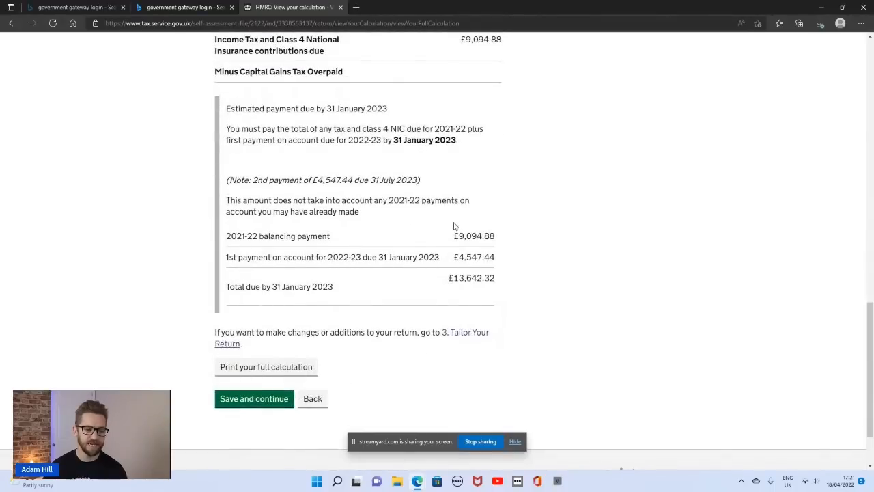
drag(453, 236, 475, 259)
click(398, 280)
drag(239, 288, 380, 264)
click(503, 265)
click(364, 262)
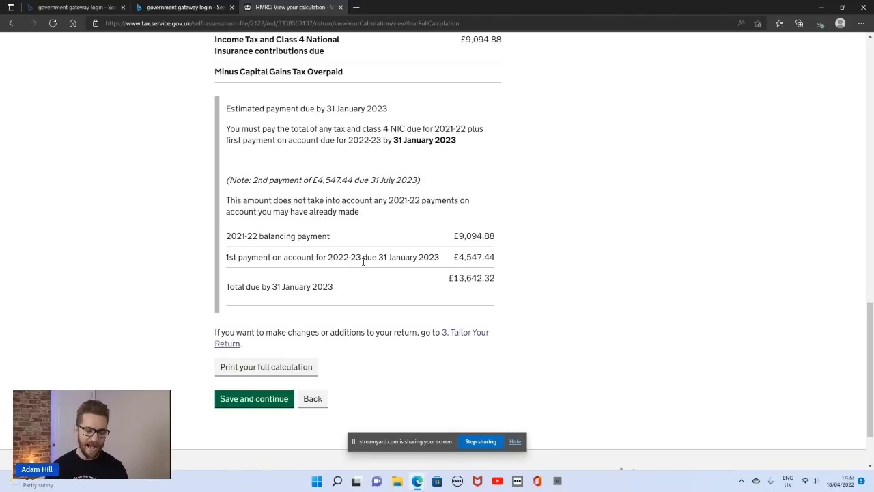
Step: Save the calculation page and continue to the question about reducing the 2022-23 payments on account
click(265, 398)
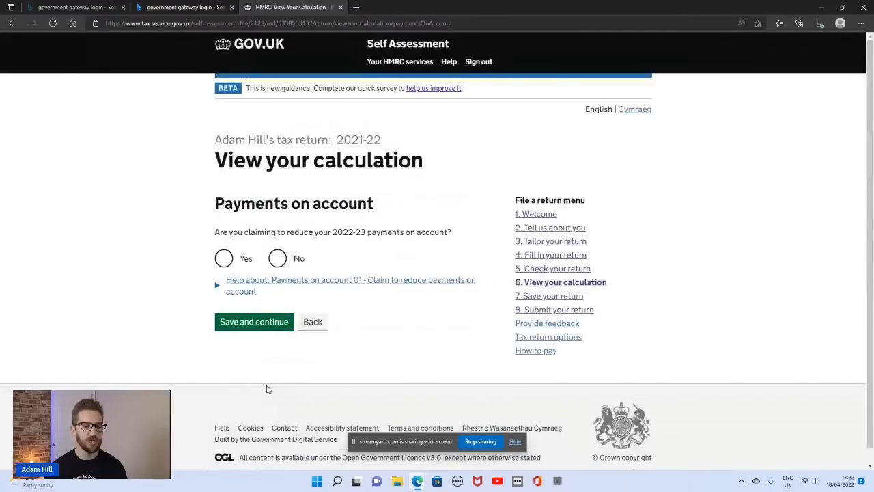
drag(211, 237, 453, 234)
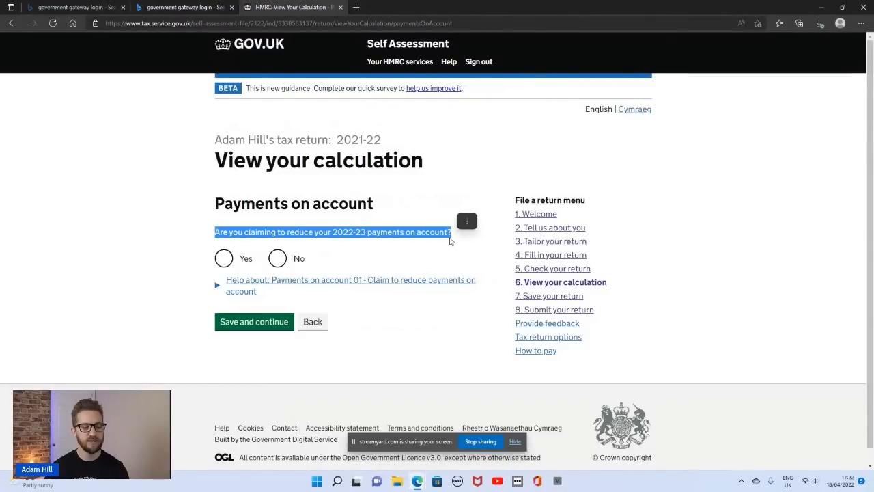
click(358, 261)
Step: Answer Yes to reducing the 2022-23 payments on account and set the first payment to 1000.00
click(225, 264)
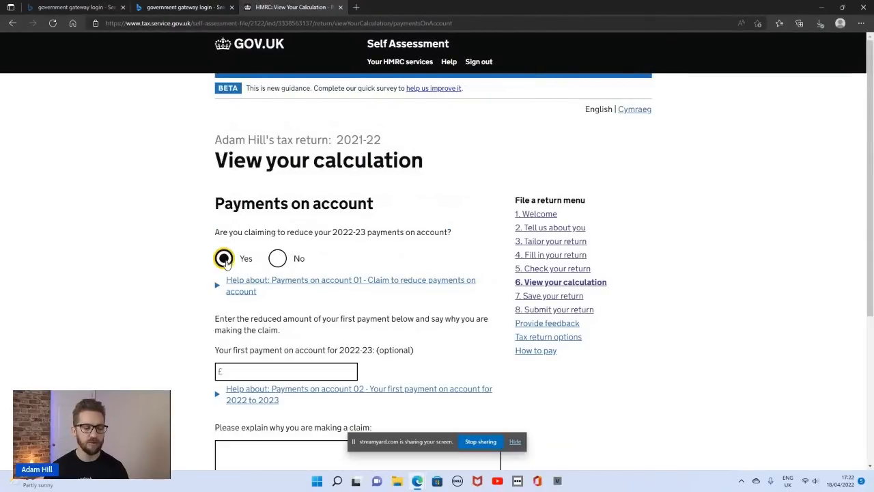
scroll(286, 318, down, 1)
scroll(286, 318, down, 1)
click(261, 239)
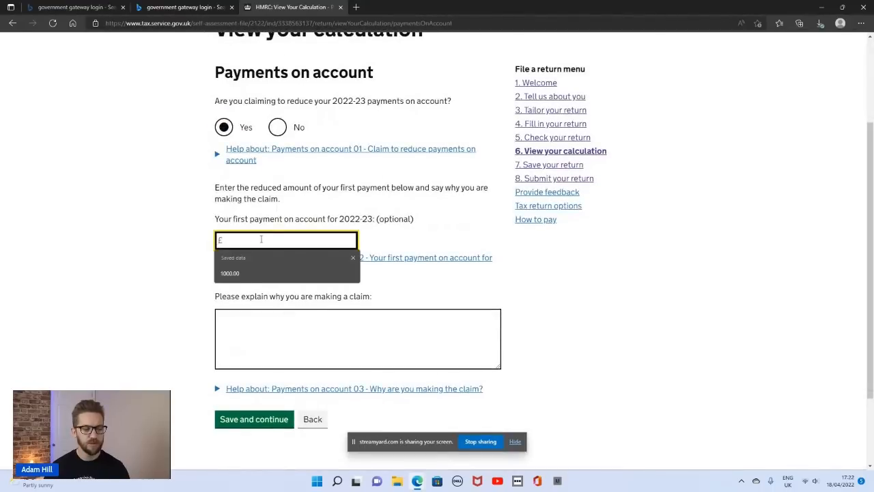
click(227, 273)
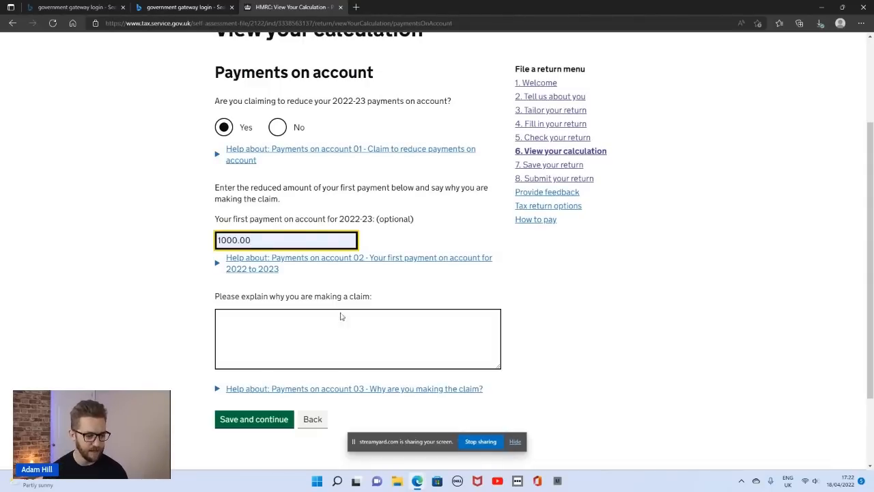
Step: Enter "i will only be working part time next year" as the explanation for the claim
click(340, 334)
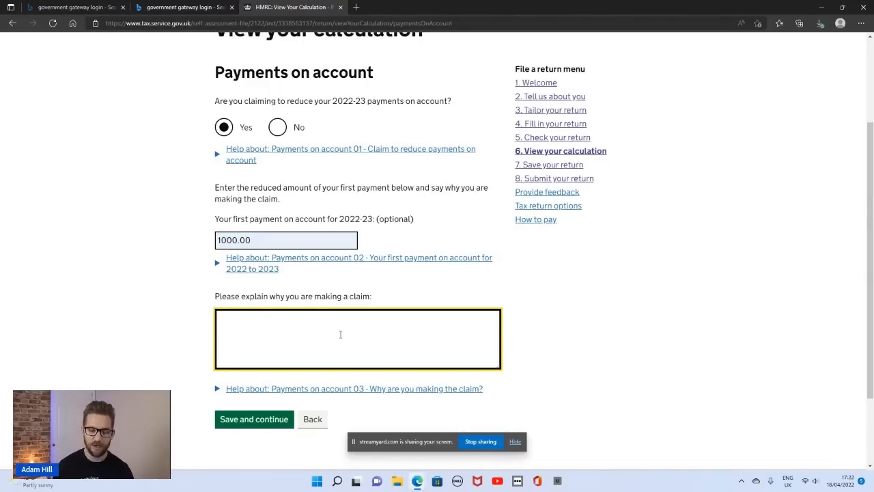
text(i will onl)
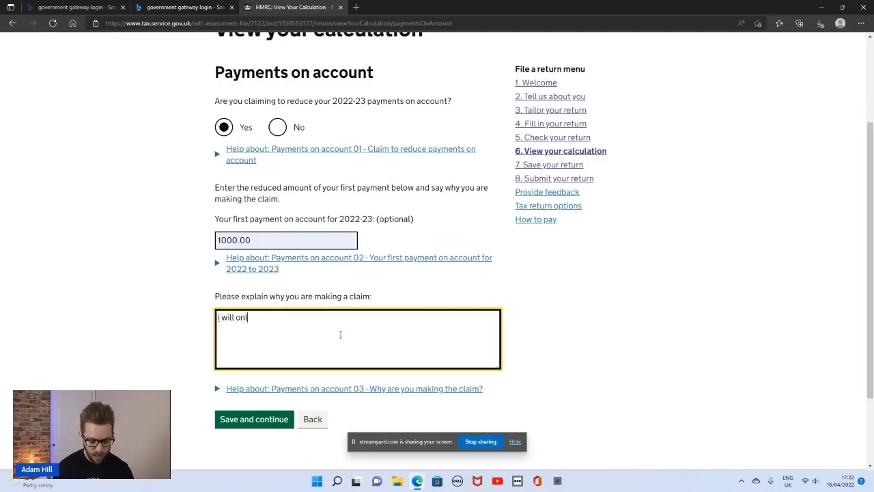
text(y be working pa)
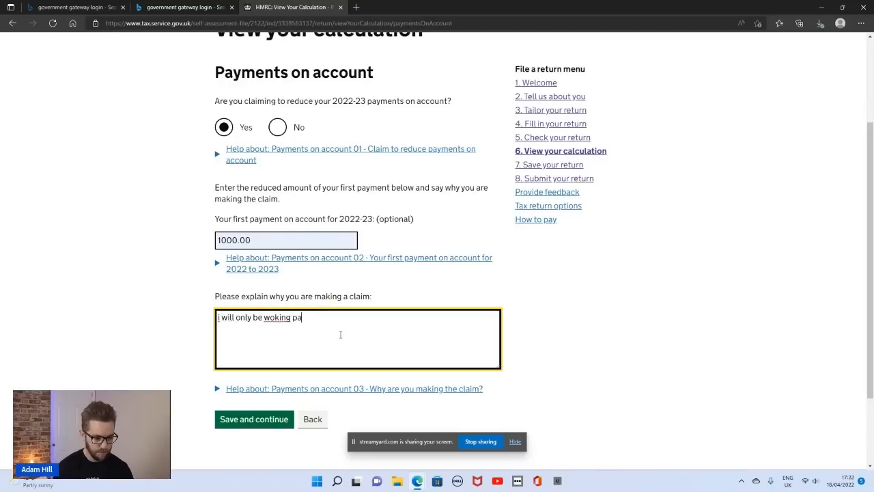
key(BackSpace)
key(BackSpace)
key(BackSpace)
key(BackSpace)
key(BackSpace)
key(BackSpace)
key(BackSpace)
key(BackSpace)
text(k)
key(BackSpace)
text(rki)
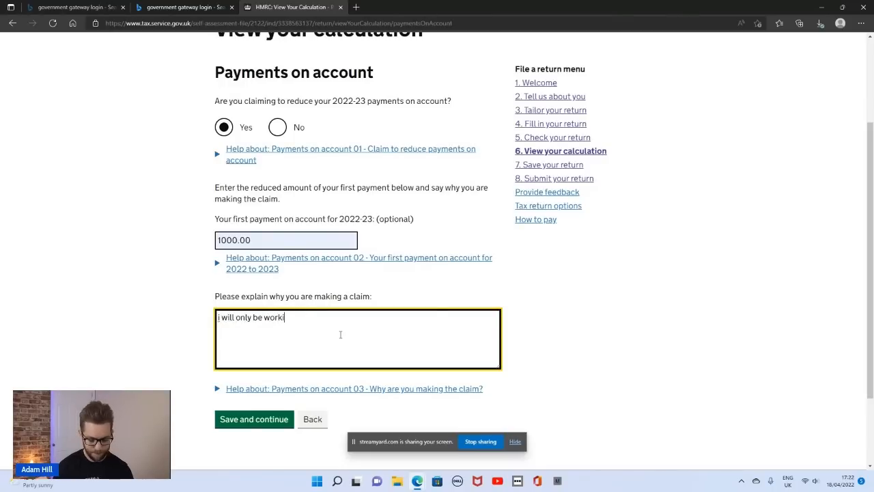
text(ng part time next year)
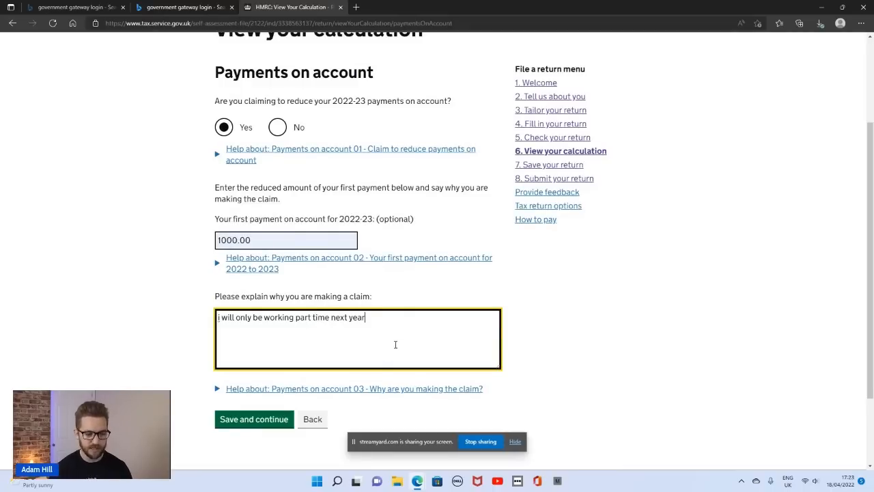
Step: Replace the claim explanation with "next year i will be working under CIS"
drag(395, 344, 181, 339)
text(next y)
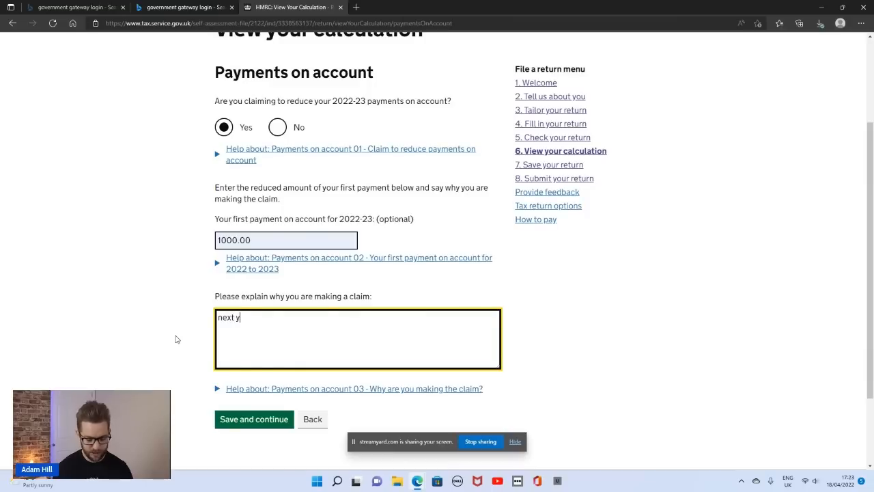
text(ear i will be )
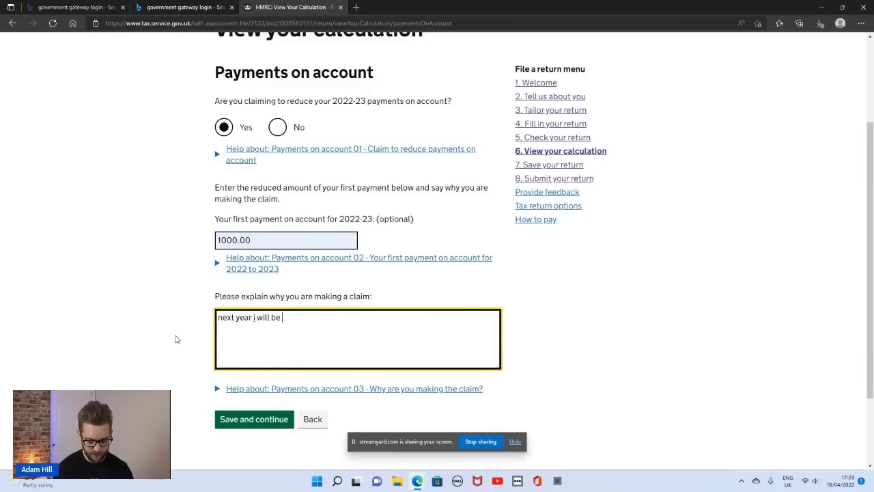
text(working under CIS)
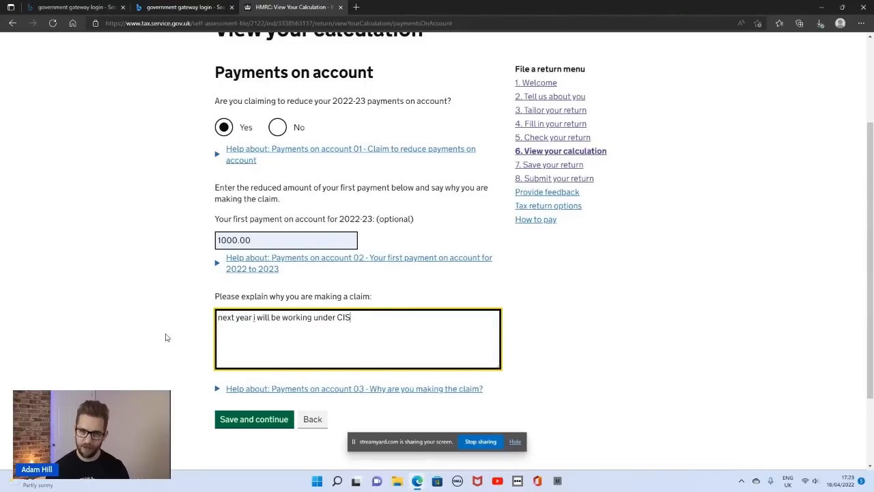
Step: Clear the claim explanation, try a first payment on account of 0 and empty the amount again
drag(354, 329, 220, 329)
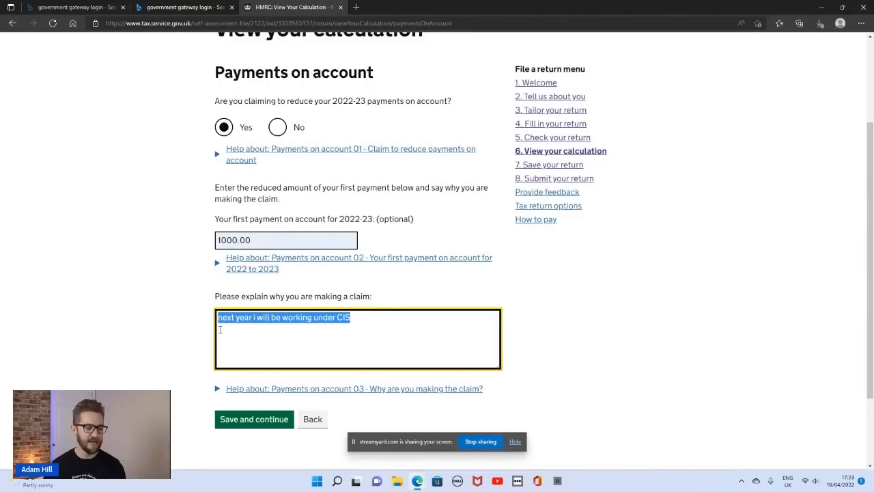
key(BackSpace)
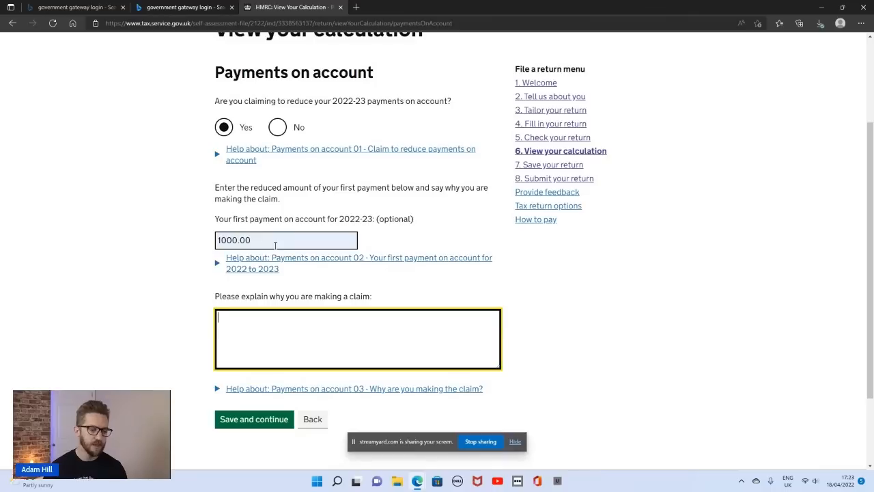
click(273, 242)
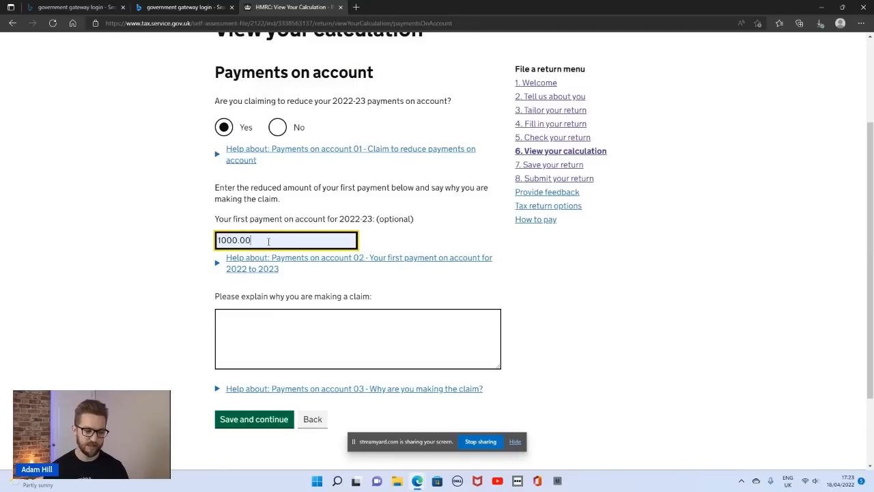
drag(268, 241, 185, 244)
text(0)
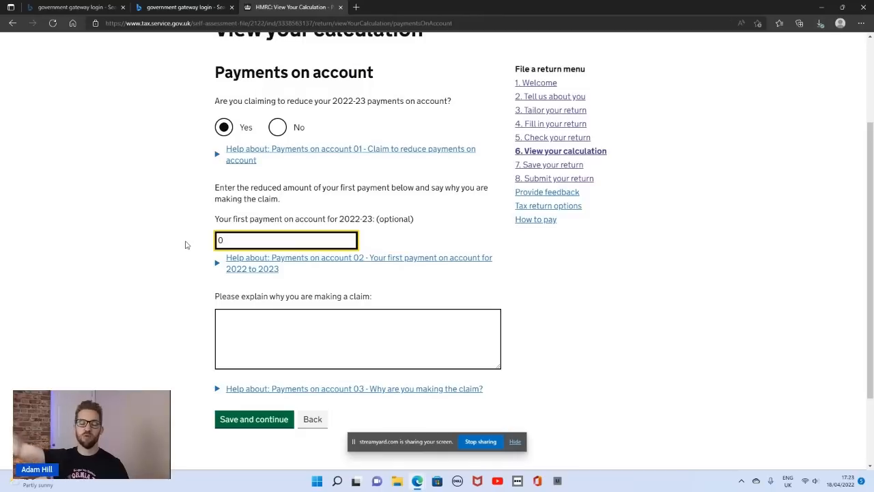
drag(239, 243, 212, 245)
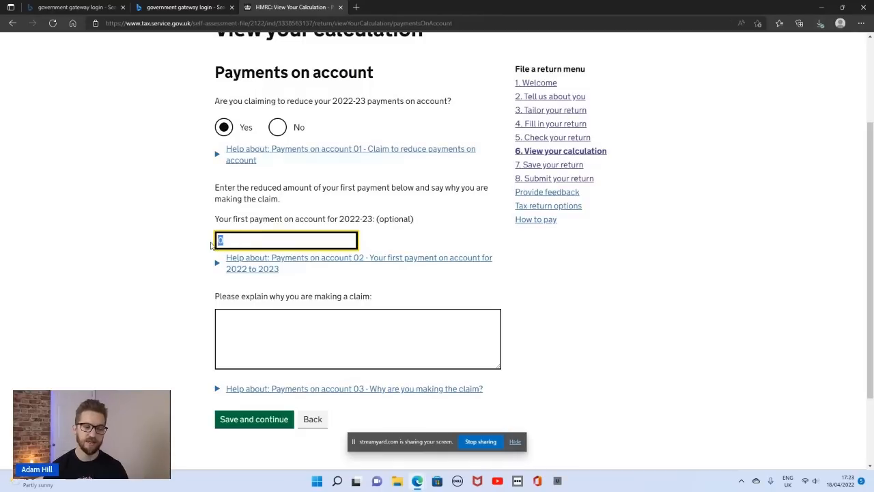
key(BackSpace)
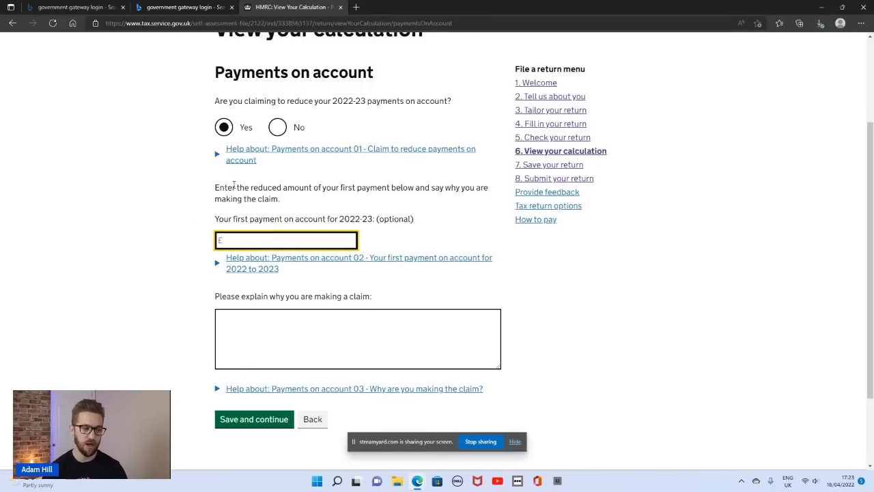
Step: Answer No to claiming to reduce the 2022-23 payments on account
click(278, 128)
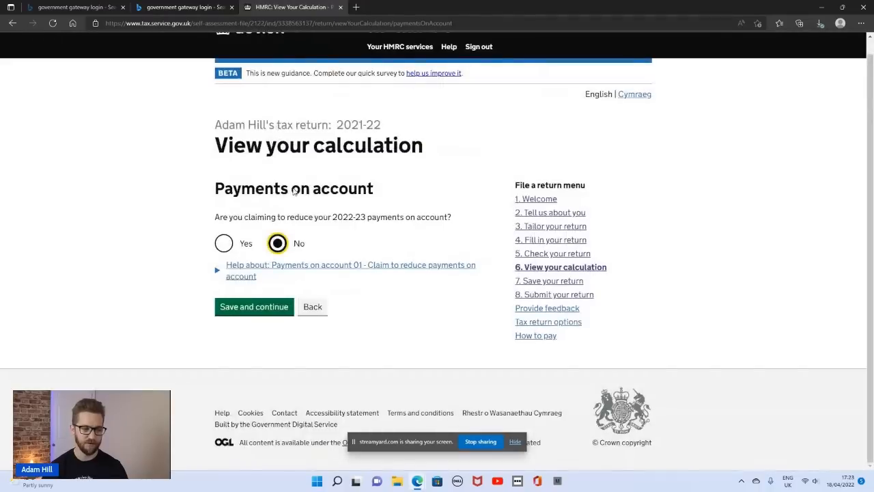
Step: Save the payments on account answer and continue past the options for keeping a copy of the return to the submission declaration
click(239, 309)
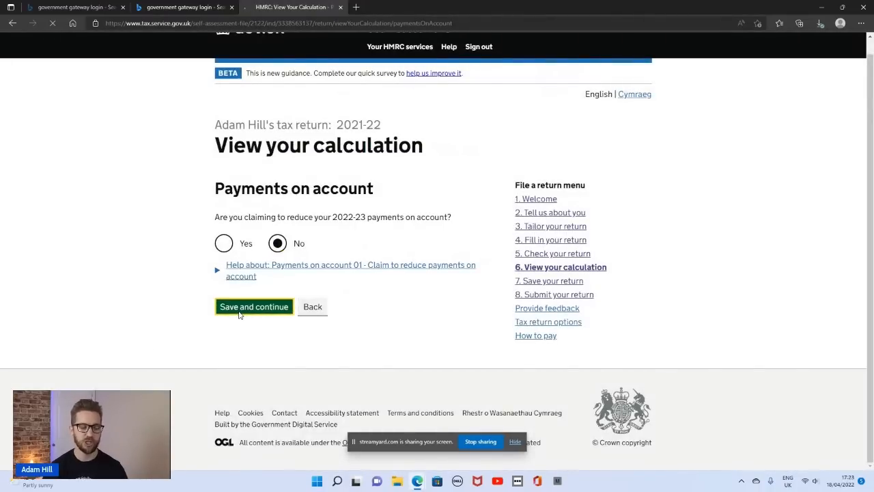
scroll(259, 317, down, 2)
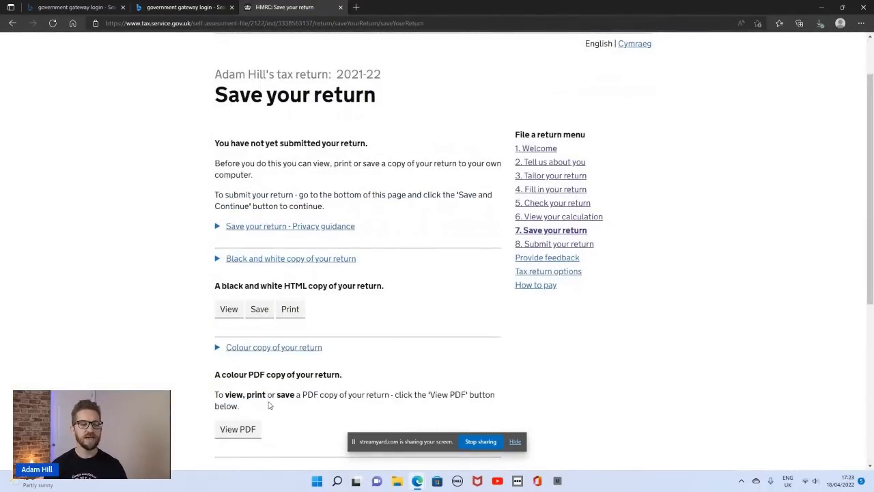
drag(222, 97, 377, 97)
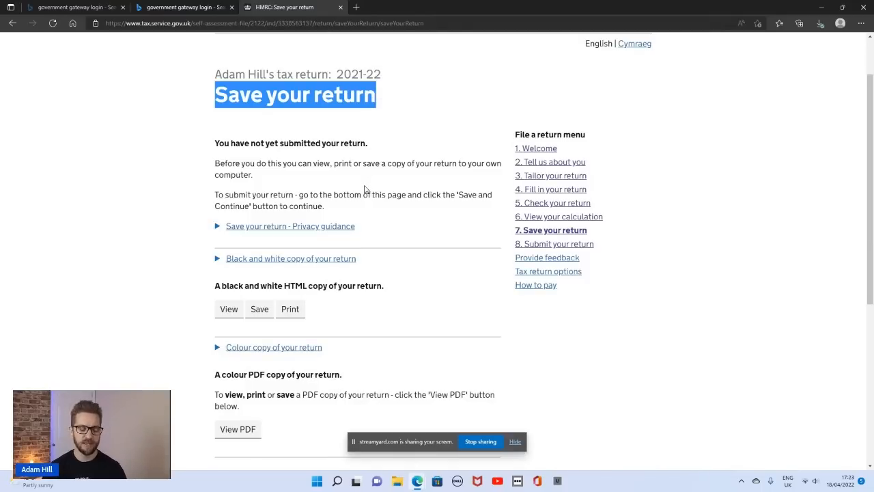
scroll(366, 190, down, 2)
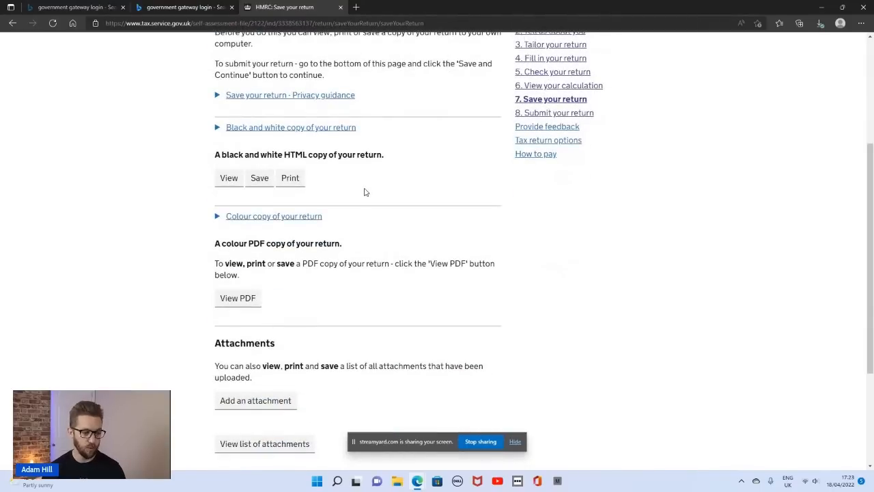
scroll(366, 194, up, 1)
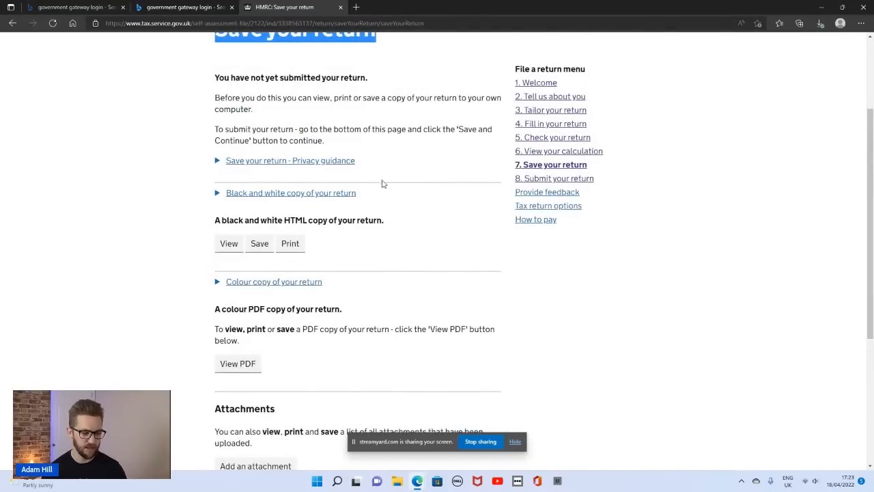
scroll(382, 183, down, 1)
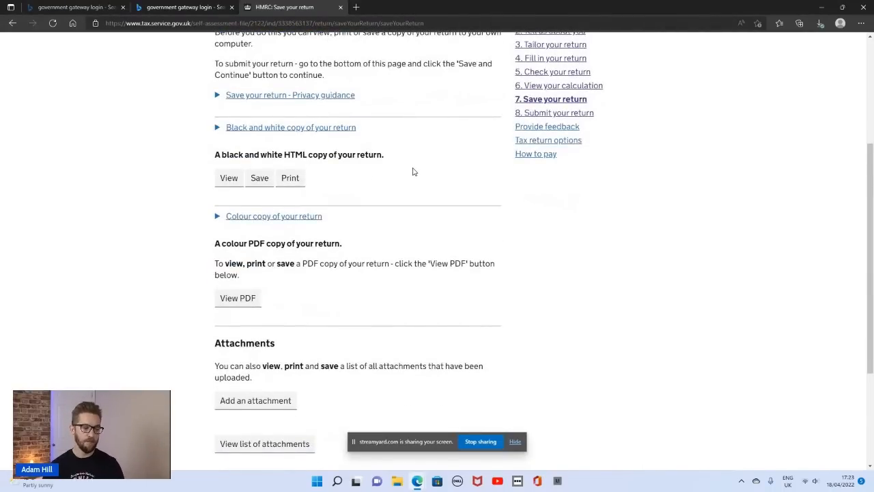
scroll(415, 168, down, 3)
scroll(413, 171, up, 3)
scroll(413, 171, down, 3)
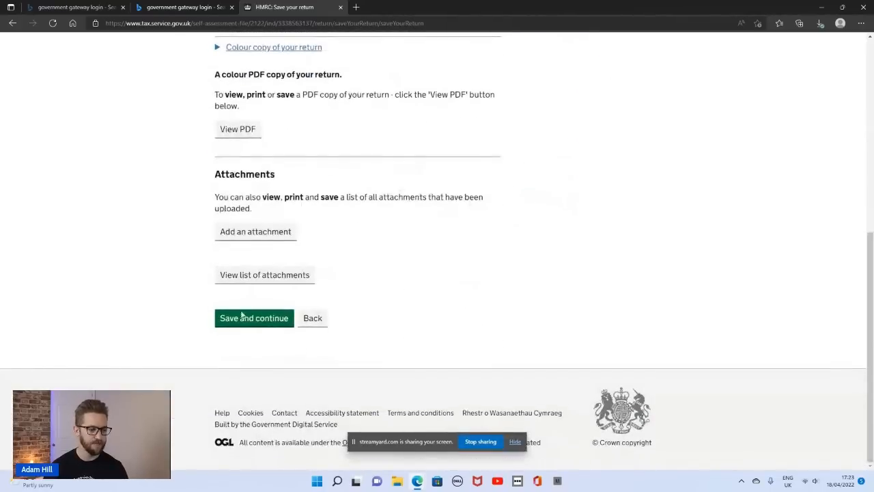
click(238, 320)
Step: Agree to both the optional Coronavirus Support Payments declaration and the Final Declaration that the return is correct and complete
scroll(300, 298, down, 2)
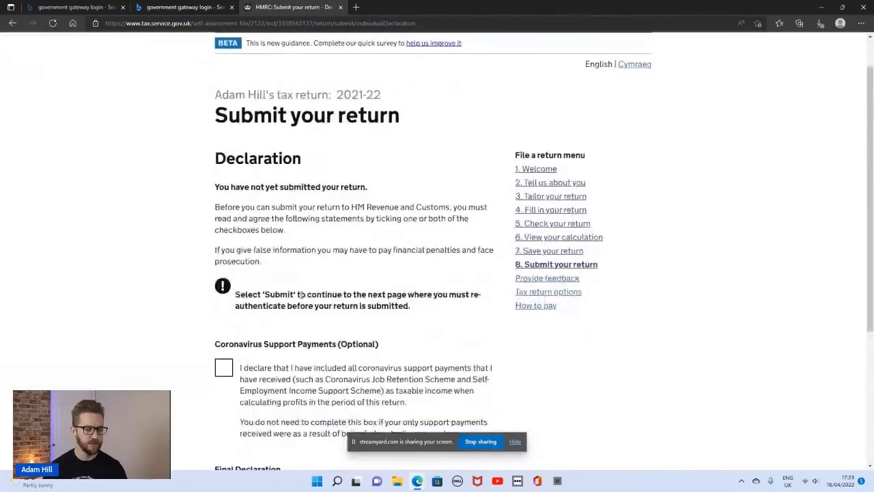
scroll(300, 299, down, 4)
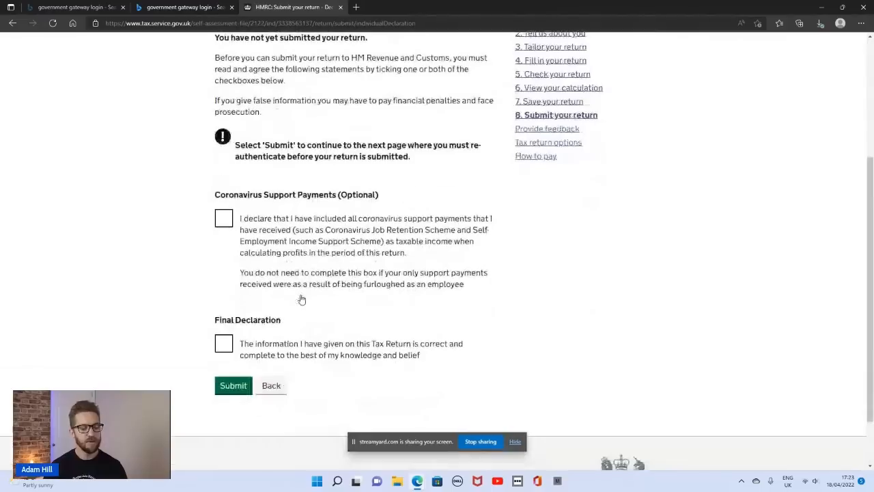
click(223, 216)
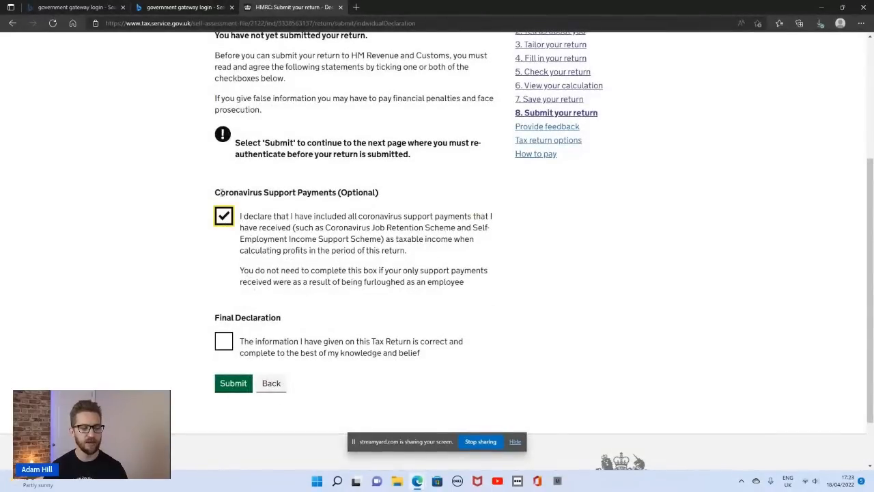
drag(216, 193, 379, 195)
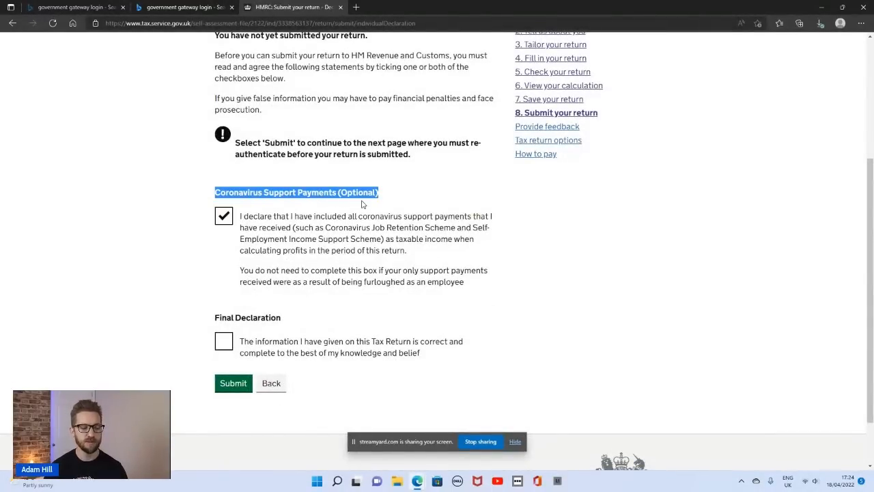
click(228, 339)
click(263, 341)
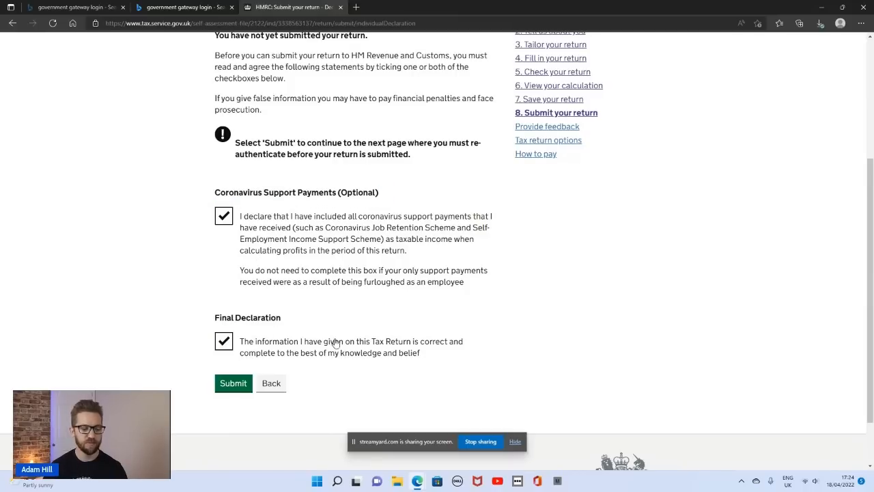